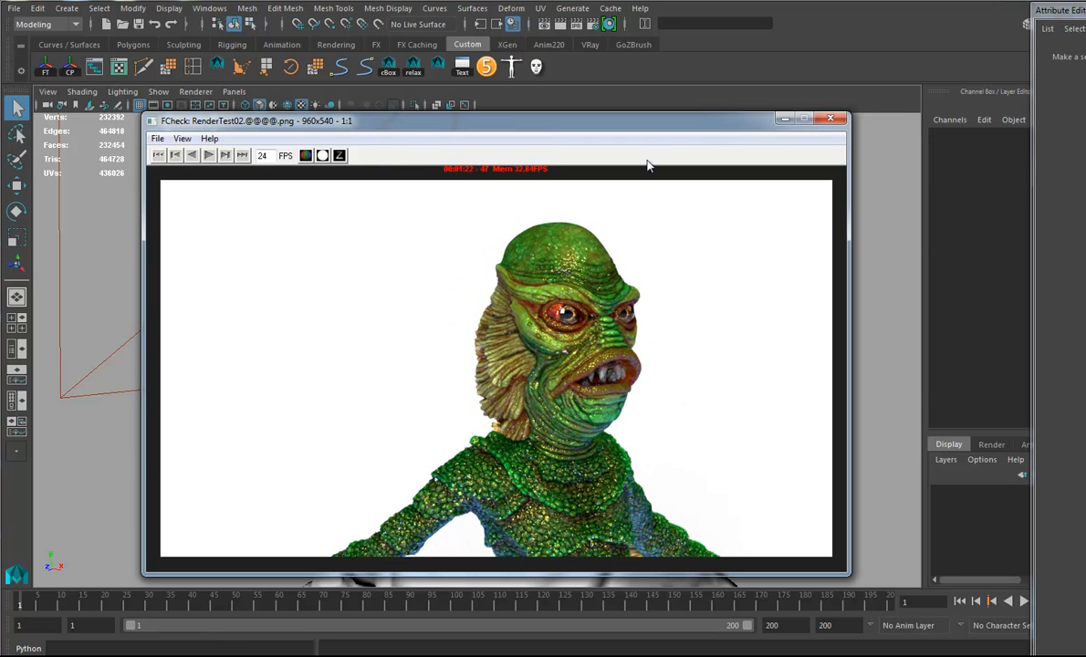
Close the rendered creature preview and bring the Hypergraph Hierarchy window into view
{"action": "left_click", "coordinate": [815, 120]}
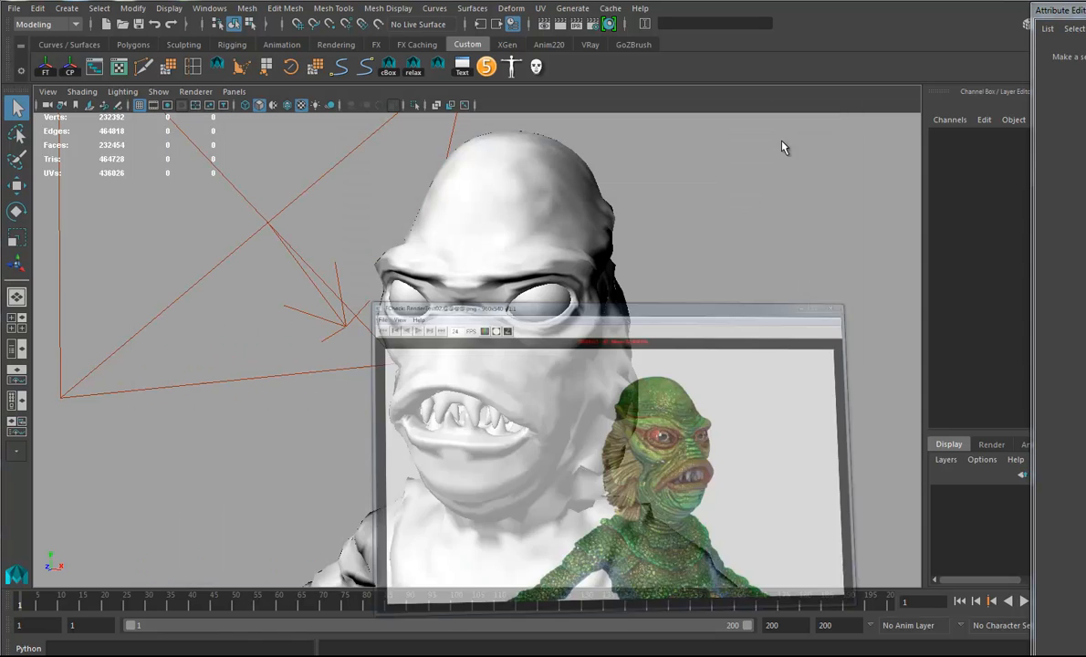
{"action": "mouse_move", "coordinate": [679, 344]}
{"action": "left_mouse_down", "text": "alt"}
{"action": "mouse_move", "coordinate": [654, 380]}
{"action": "mouse_move", "coordinate": [686, 356]}
{"action": "left_mouse_up", "text": "alt"}
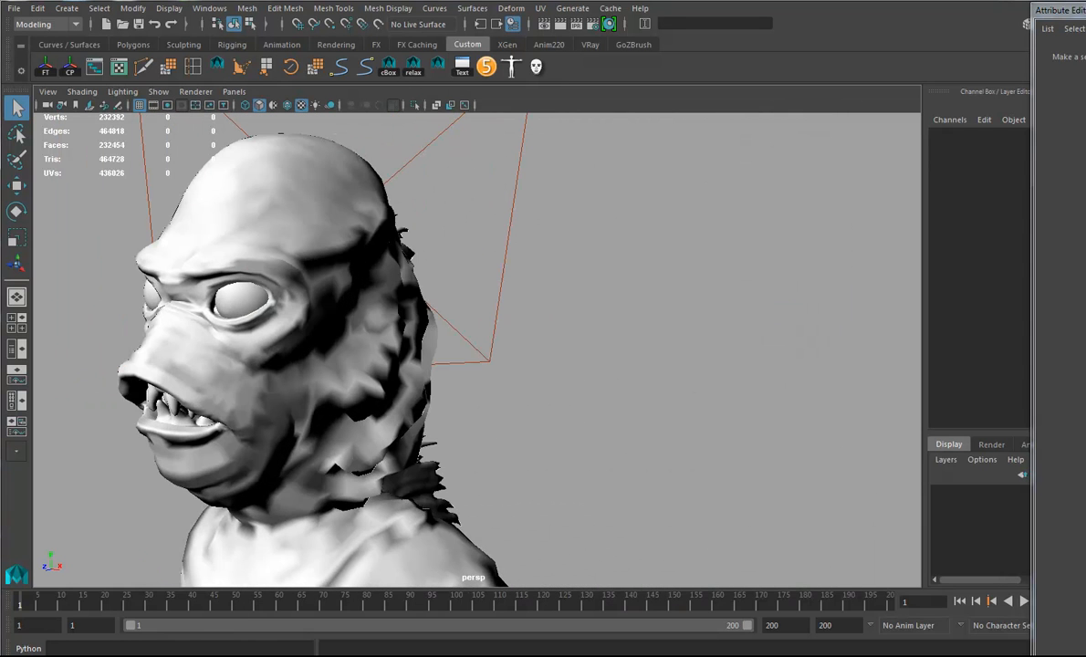
{"action": "left_click_drag", "start_coordinate": [1084, 150], "coordinate": [837, 127]}
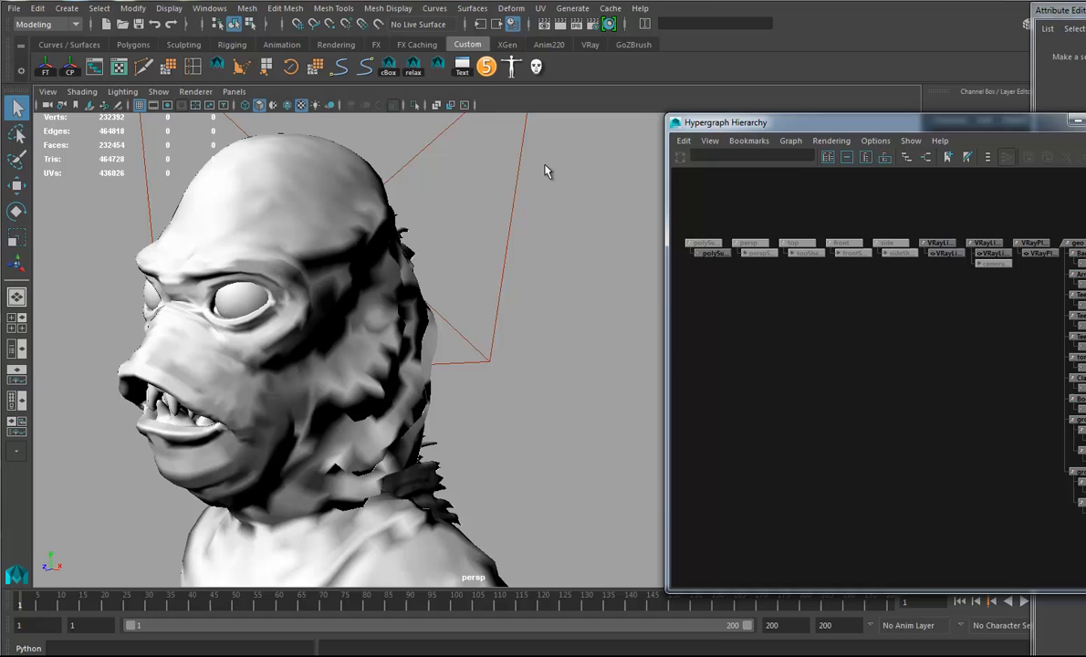
Launch the AdvancedSkeleton5 rigging tool and accept switching the evaluation mode to DG
{"action": "left_click", "coordinate": [487, 68]}
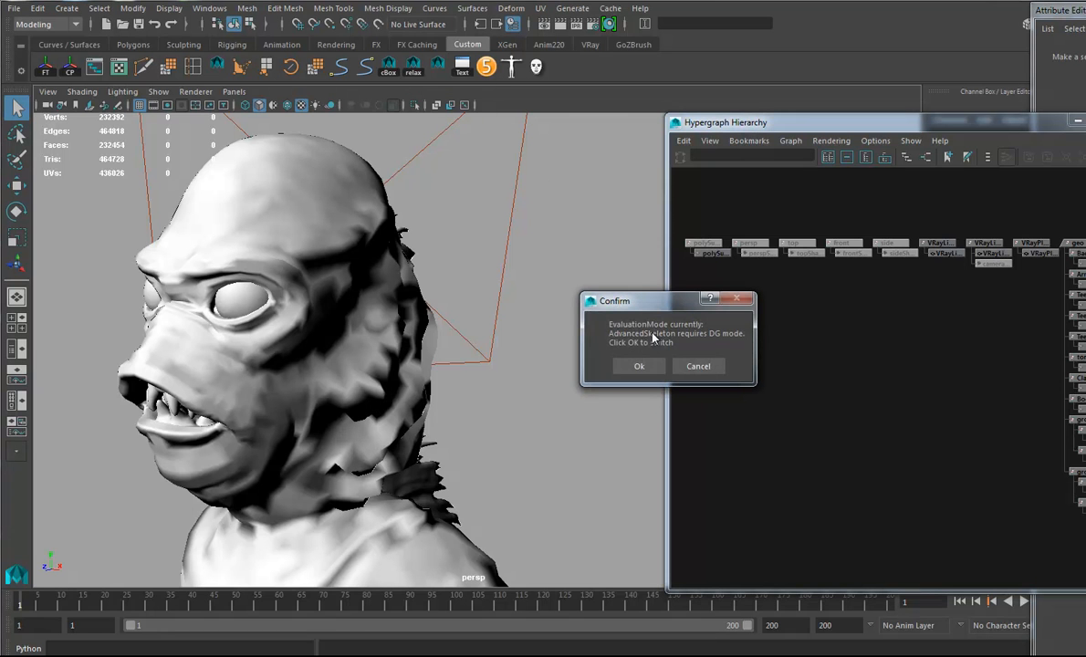
{"action": "left_click", "coordinate": [639, 366]}
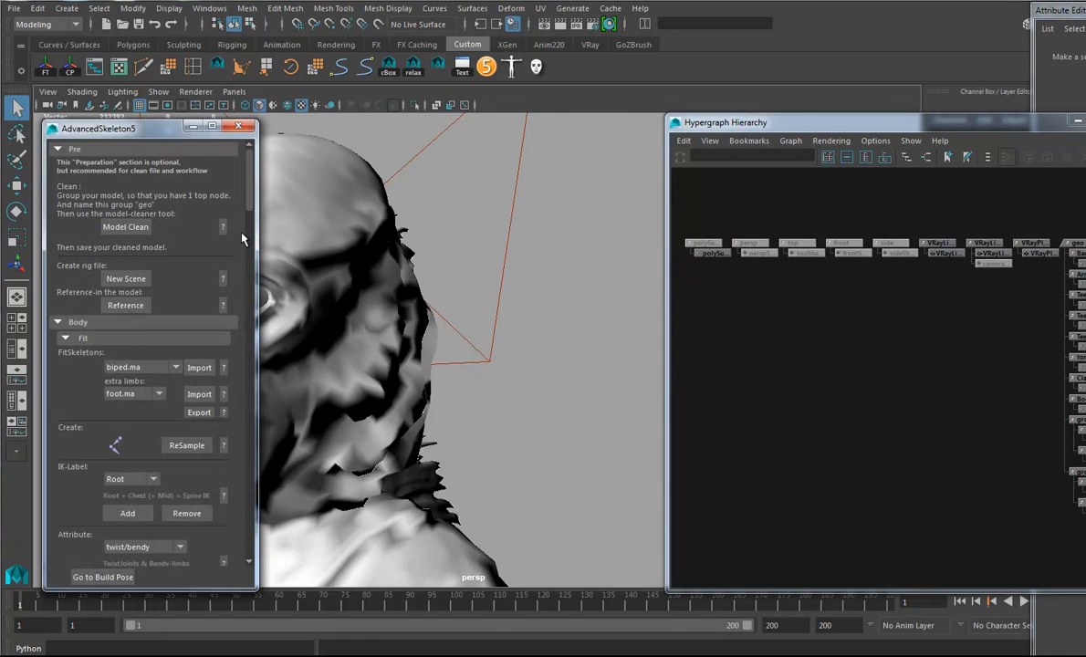
Delete the two VRay light nodes and the VRay plane from the scene hierarchy
{"action": "scroll", "coordinate": [425, 251], "scroll_direction": "down", "scroll_amount": 10}
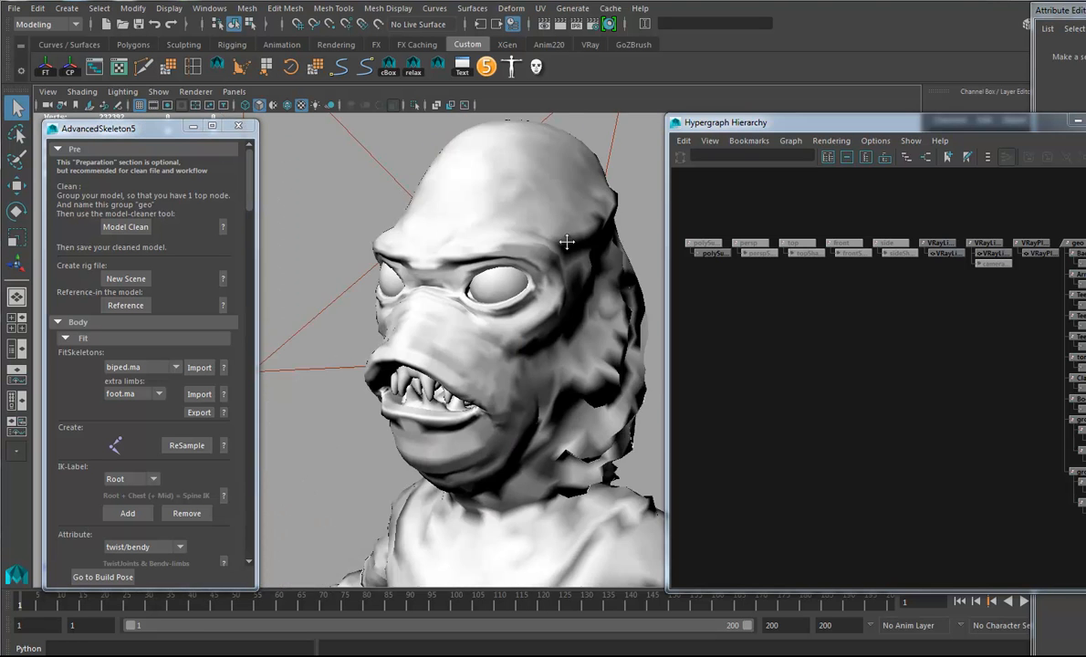
{"action": "scroll", "coordinate": [448, 228], "scroll_direction": "down", "scroll_amount": 2}
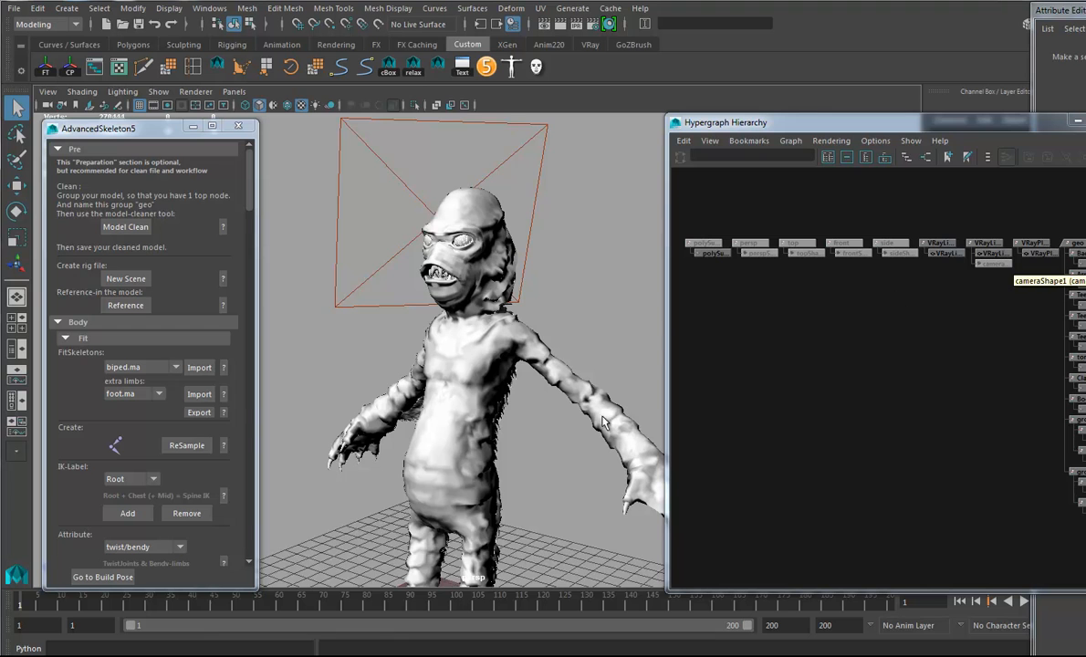
{"action": "middle_click_drag", "start_coordinate": [565, 404], "coordinate": [554, 375], "text": "alt"}
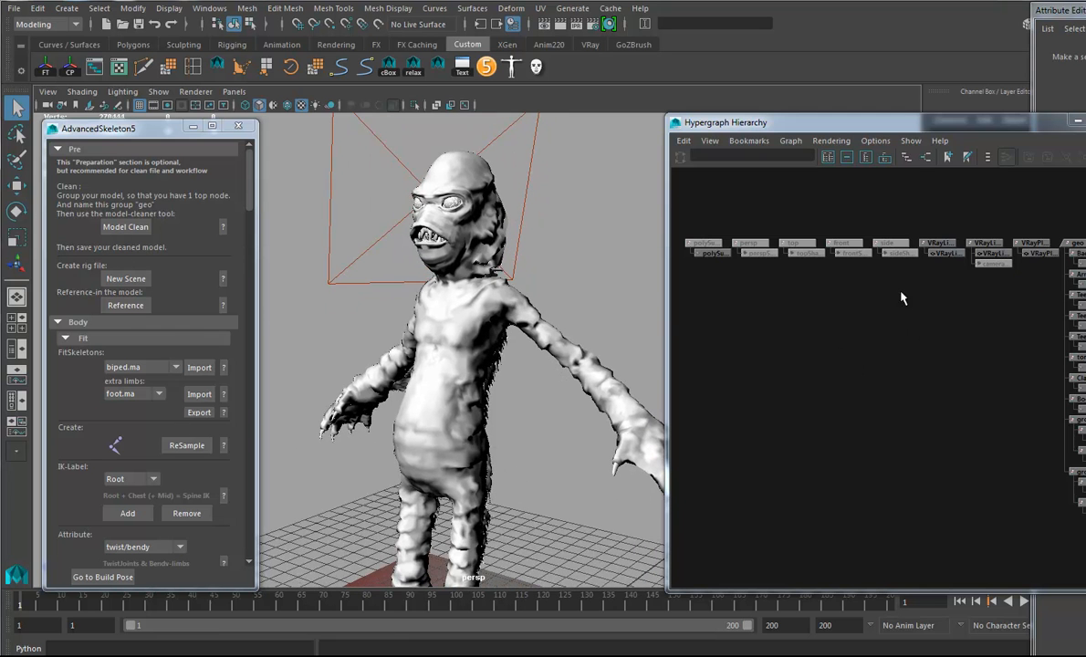
{"action": "left_click_drag", "start_coordinate": [917, 228], "coordinate": [1032, 291]}
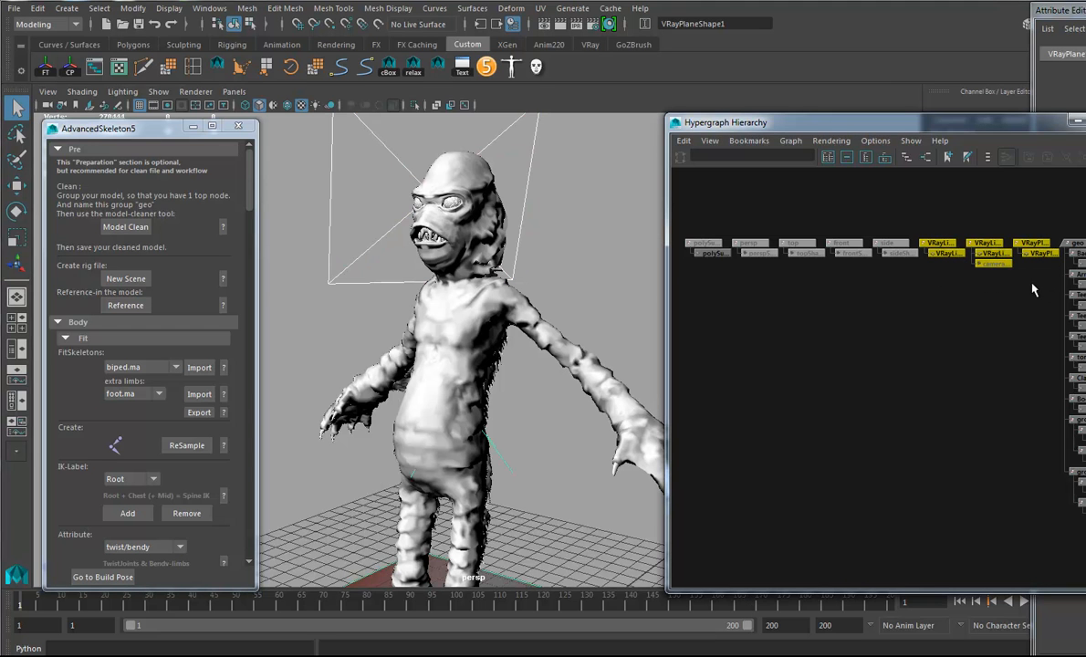
{"action": "key", "text": "Delete"}
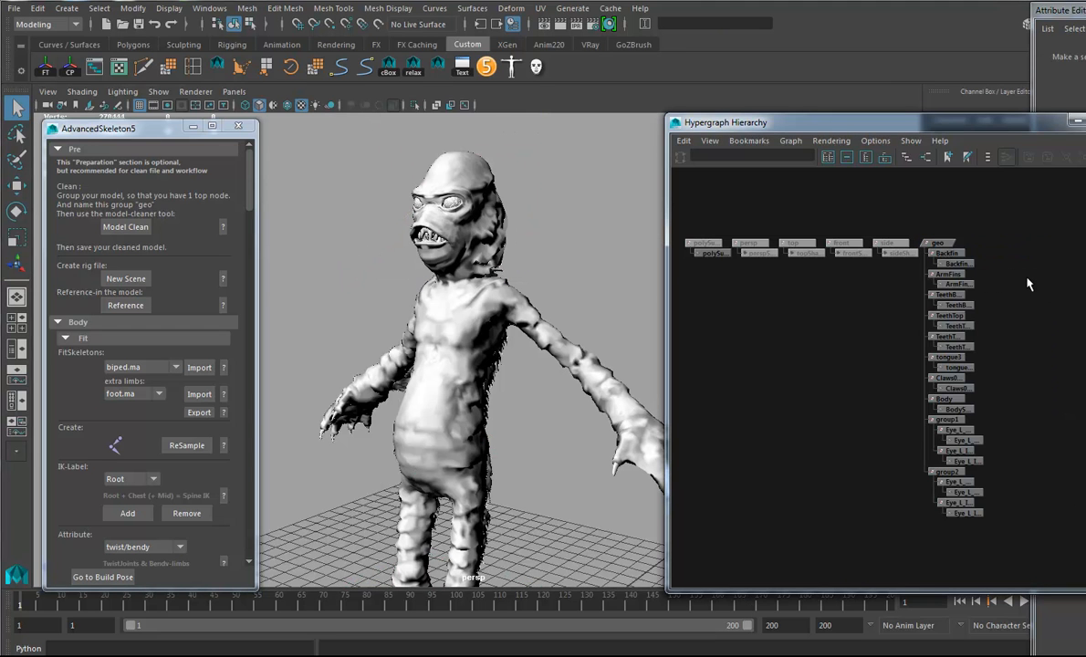
Select the geo group and delete any keys on its Rotate Y channel
{"action": "left_click", "coordinate": [937, 243]}
{"action": "left_click_drag", "start_coordinate": [929, 123], "coordinate": [591, 119]}
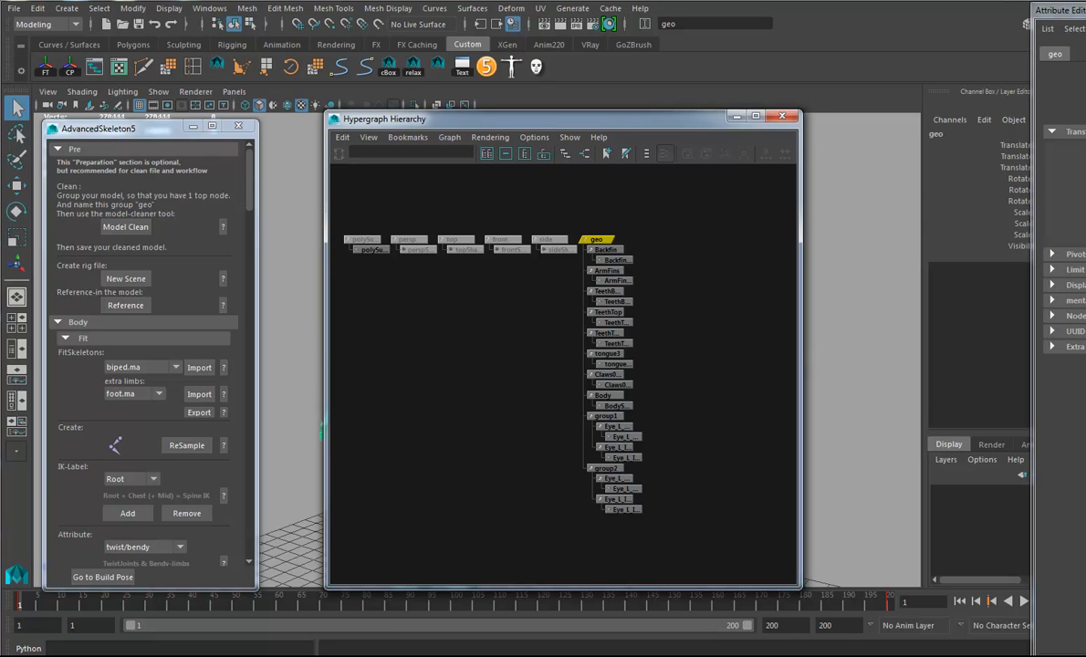
{"action": "right_click", "coordinate": [1011, 189]}
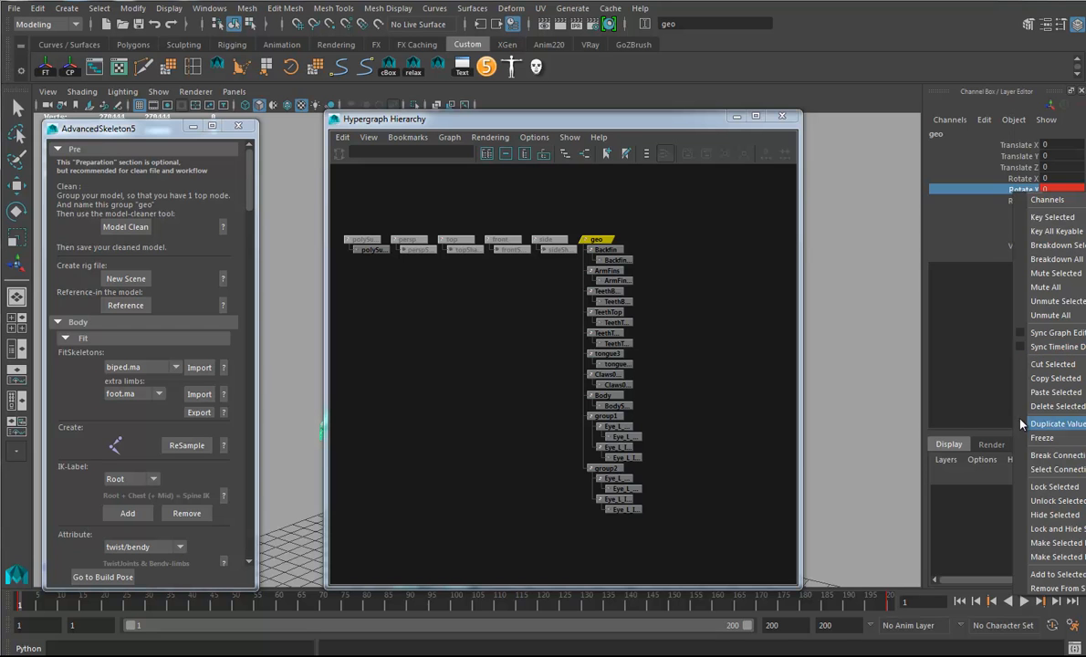
{"action": "left_click", "coordinate": [1045, 411]}
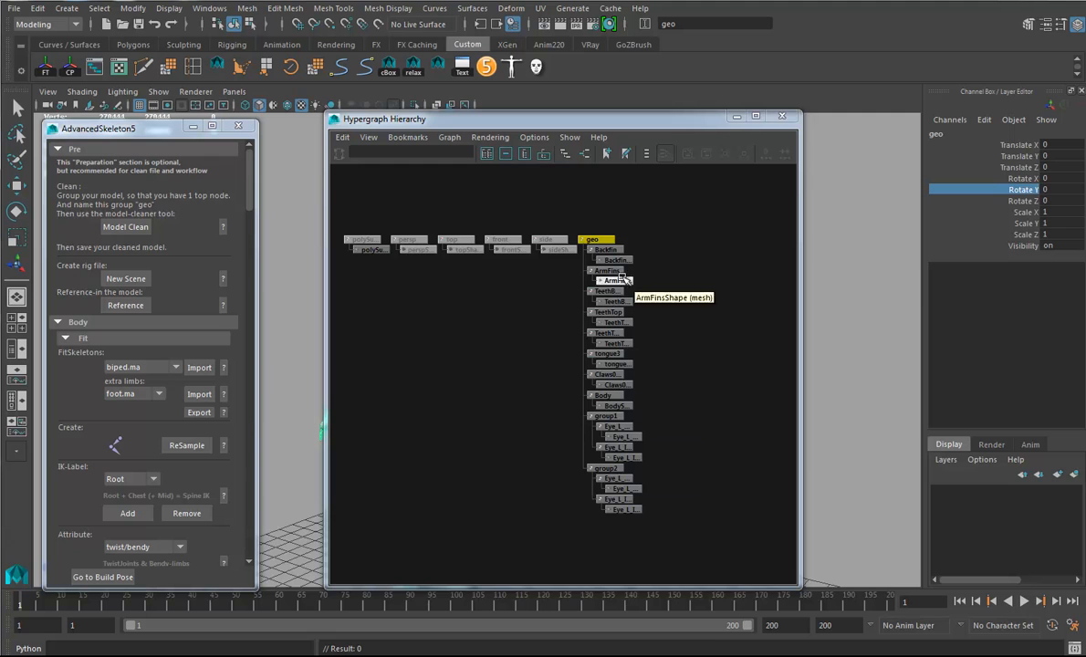
Check the ArmFins, TeethBottom, TeethTop and TeethTopBack nodes under the geo group one by one
{"action": "scroll", "coordinate": [639, 436], "scroll_direction": "up", "scroll_amount": 3}
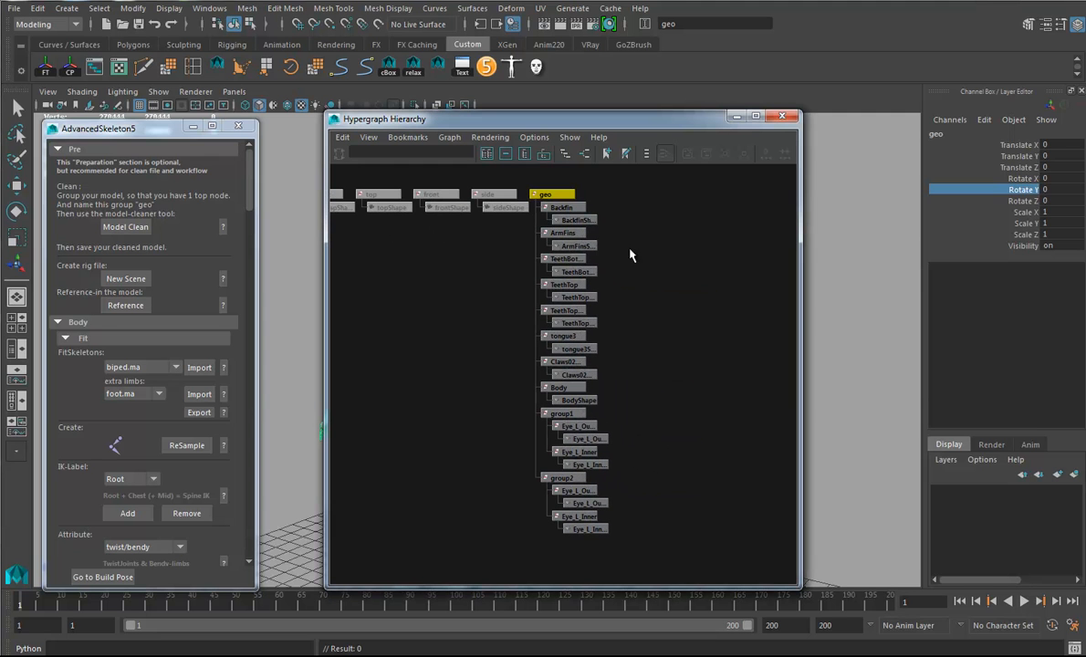
{"action": "left_click", "coordinate": [563, 234]}
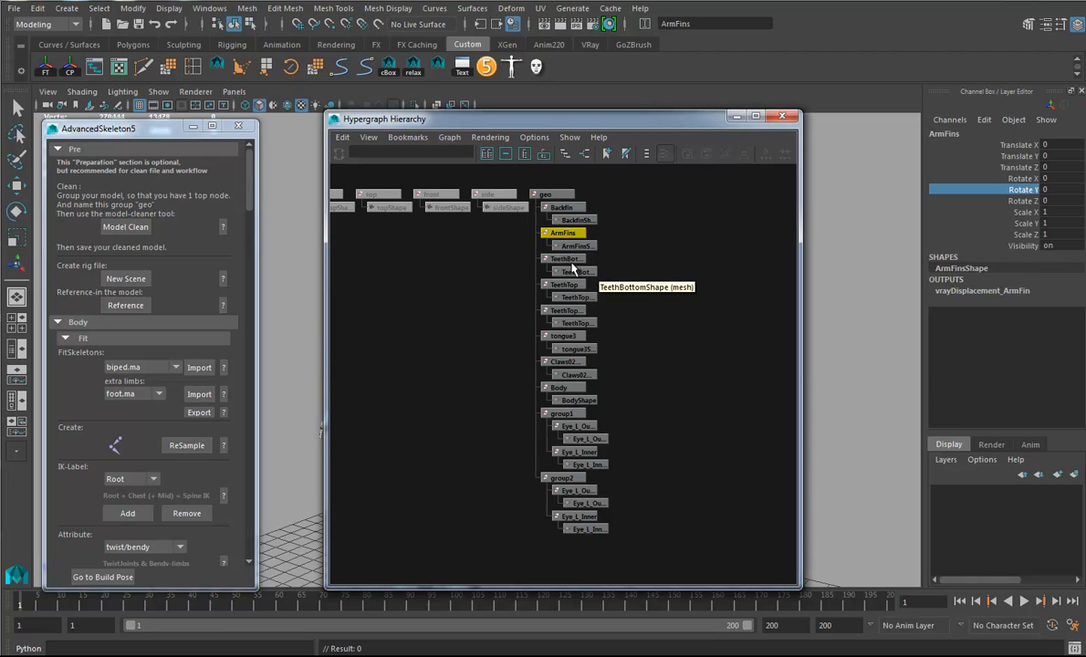
{"action": "left_click", "coordinate": [566, 259]}
{"action": "left_click", "coordinate": [563, 284]}
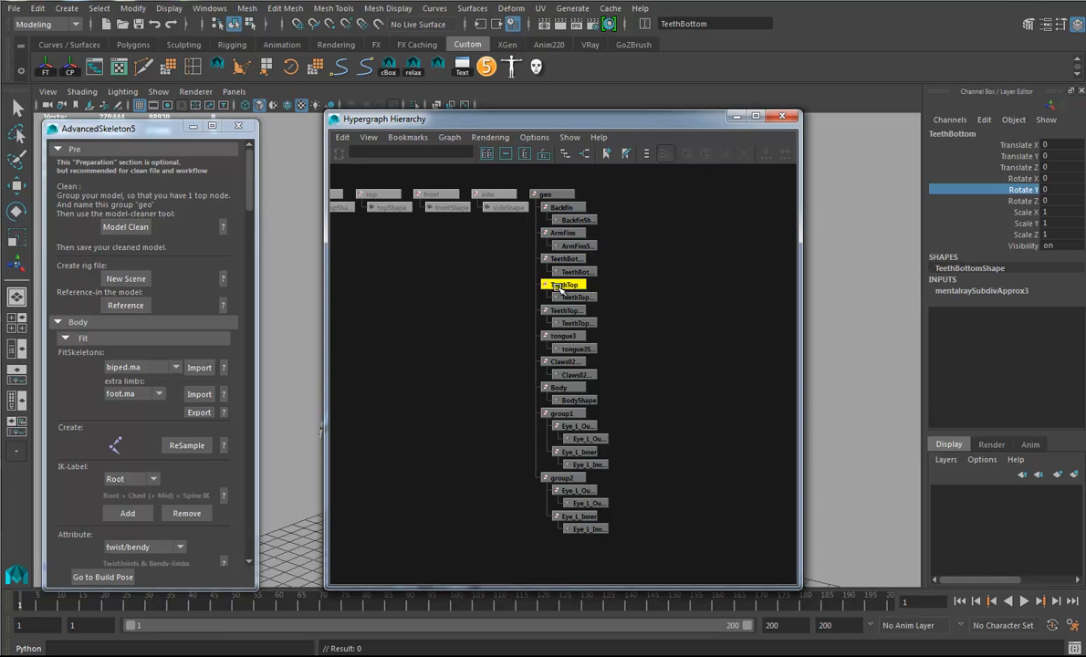
{"action": "left_click", "coordinate": [563, 311]}
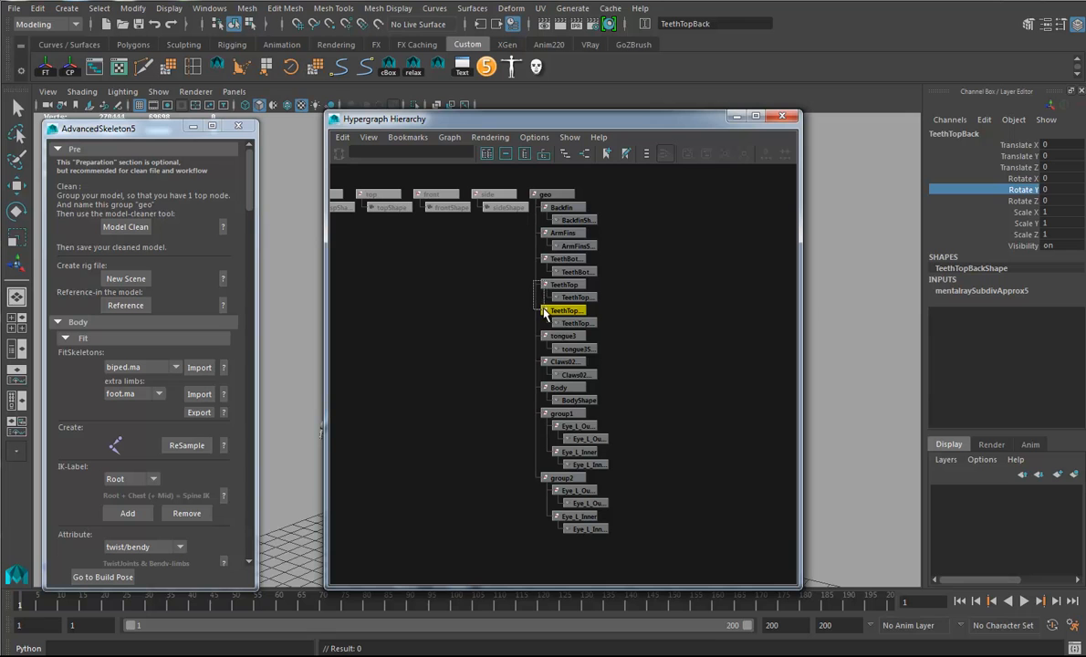
Combine the TeethTop and TeethTopBack meshes into a single upper teeth mesh
{"action": "left_click_drag", "start_coordinate": [534, 283], "coordinate": [545, 312]}
{"action": "left_click", "coordinate": [247, 9]}
{"action": "left_click", "coordinate": [488, 118]}
{"action": "left_click_drag", "start_coordinate": [519, 115], "coordinate": [783, 124]}
{"action": "right_click_drag", "start_coordinate": [428, 258], "coordinate": [623, 265], "text": "alt"}
{"action": "middle_click_drag", "start_coordinate": [381, 281], "coordinate": [372, 397], "text": "alt"}
{"action": "left_click_drag", "start_coordinate": [345, 341], "coordinate": [376, 337], "text": "alt"}
{"action": "right_click_drag", "start_coordinate": [375, 337], "coordinate": [484, 337], "text": "alt"}
{"action": "middle_click_drag", "start_coordinate": [429, 327], "coordinate": [410, 401], "text": "alt"}
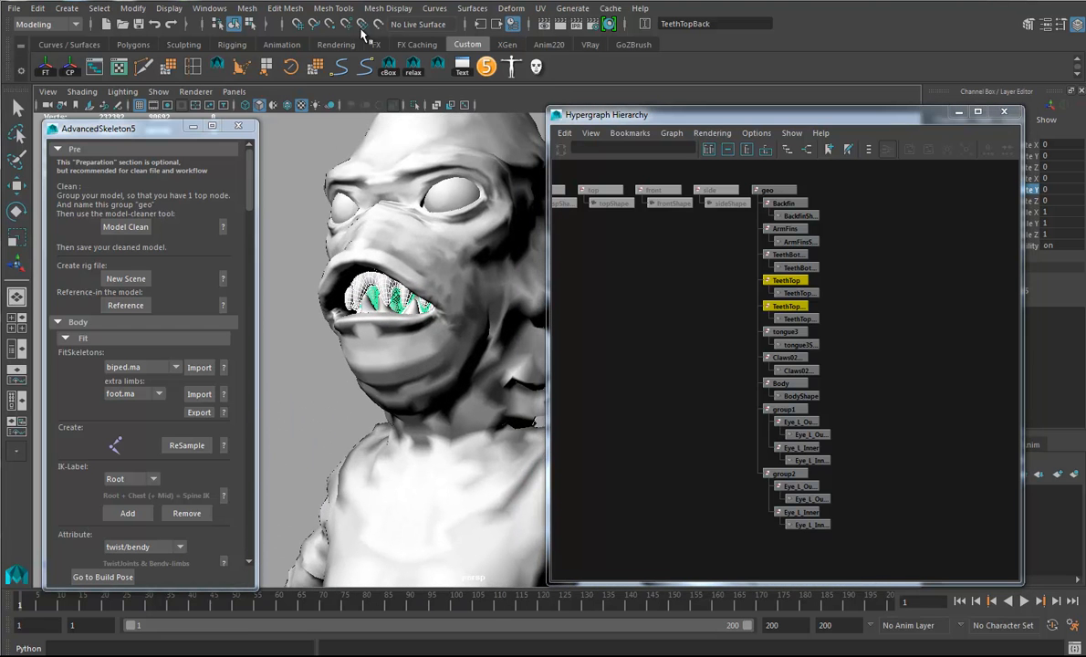
{"action": "left_click", "coordinate": [284, 8]}
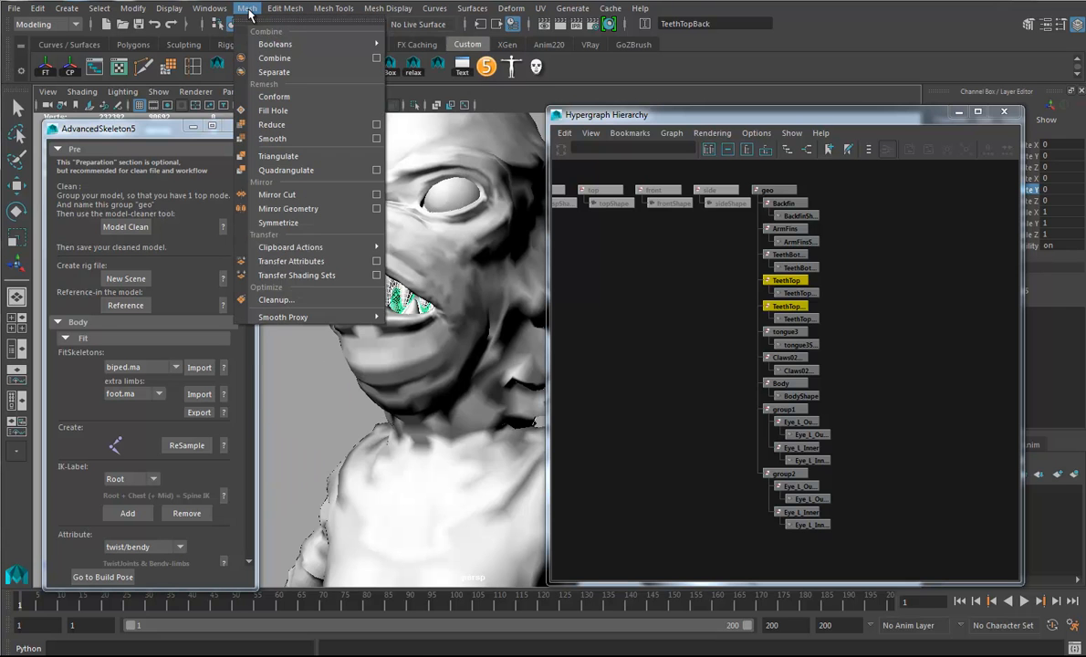
{"action": "left_click", "coordinate": [274, 56]}
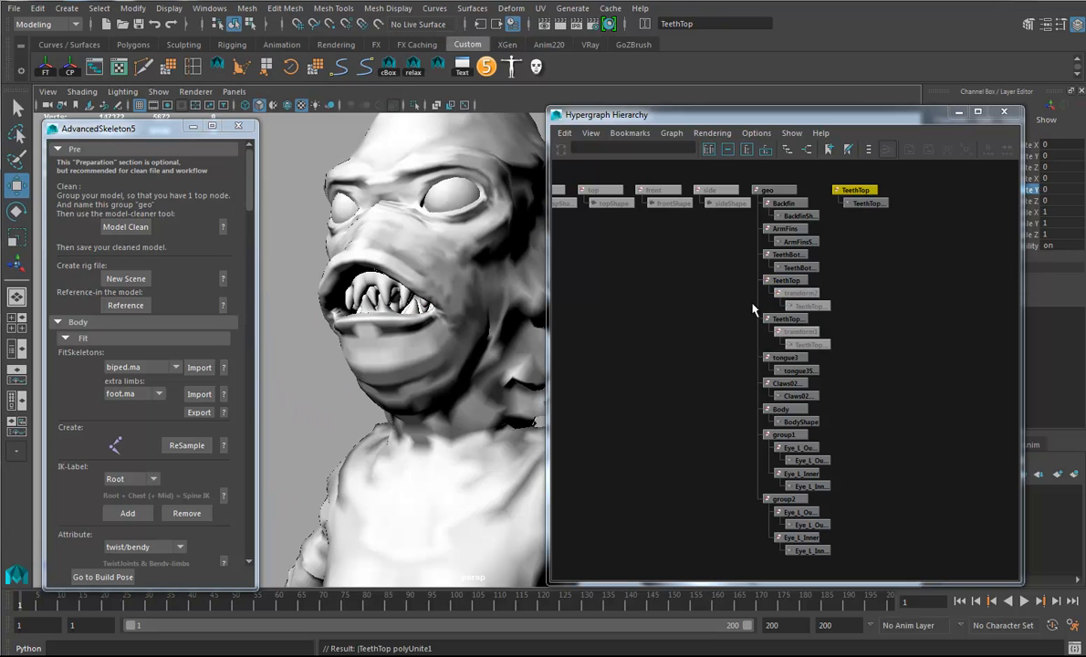
Delete the construction history of the combined TeethTop mesh and parent it back under the geo group
{"action": "key", "text": "alt+shift+d"}
{"action": "middle_click_drag", "start_coordinate": [848, 189], "coordinate": [778, 190]}
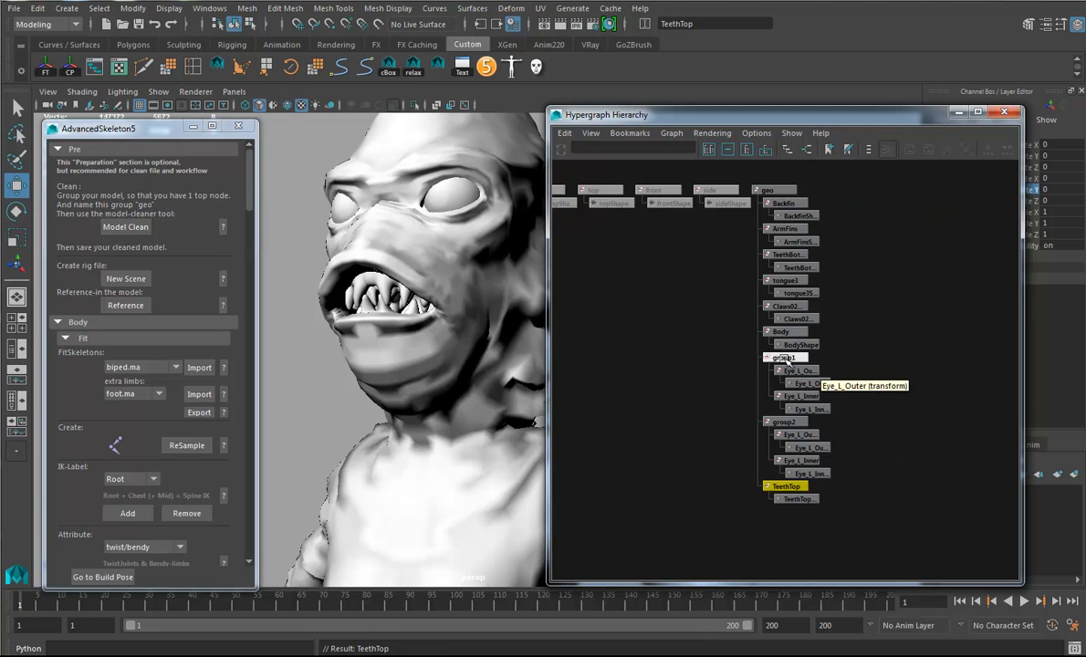
Check which model part the claws, tongue, TeethBottom, ArmFins, Backfin and Body nodes each represent
{"action": "left_click", "coordinate": [785, 306]}
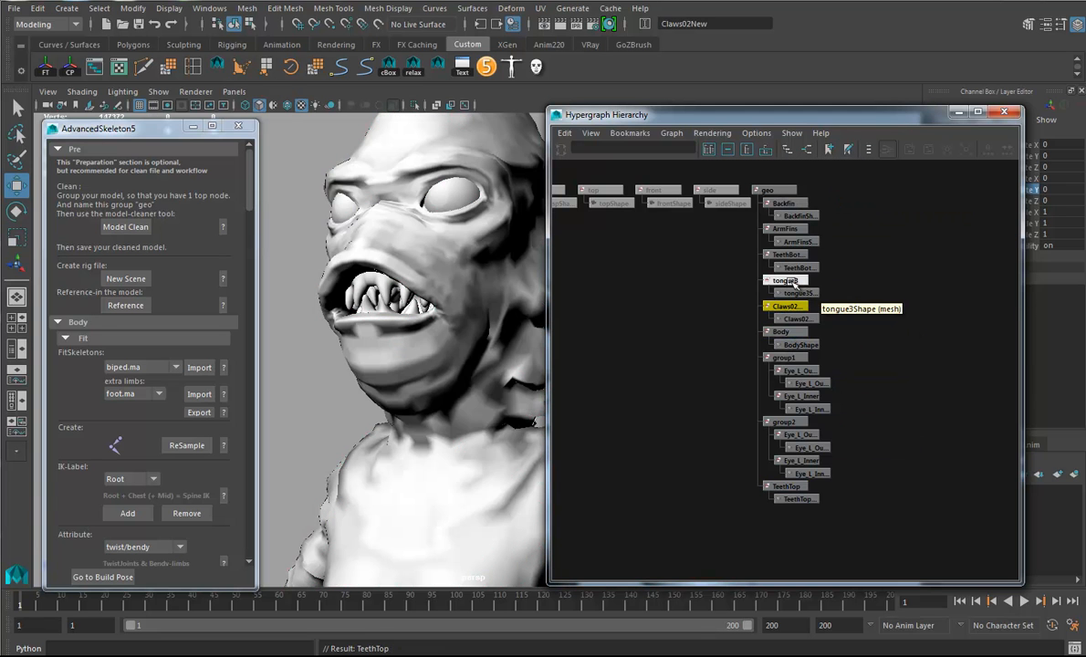
{"action": "left_click", "coordinate": [786, 281]}
{"action": "left_click", "coordinate": [790, 255]}
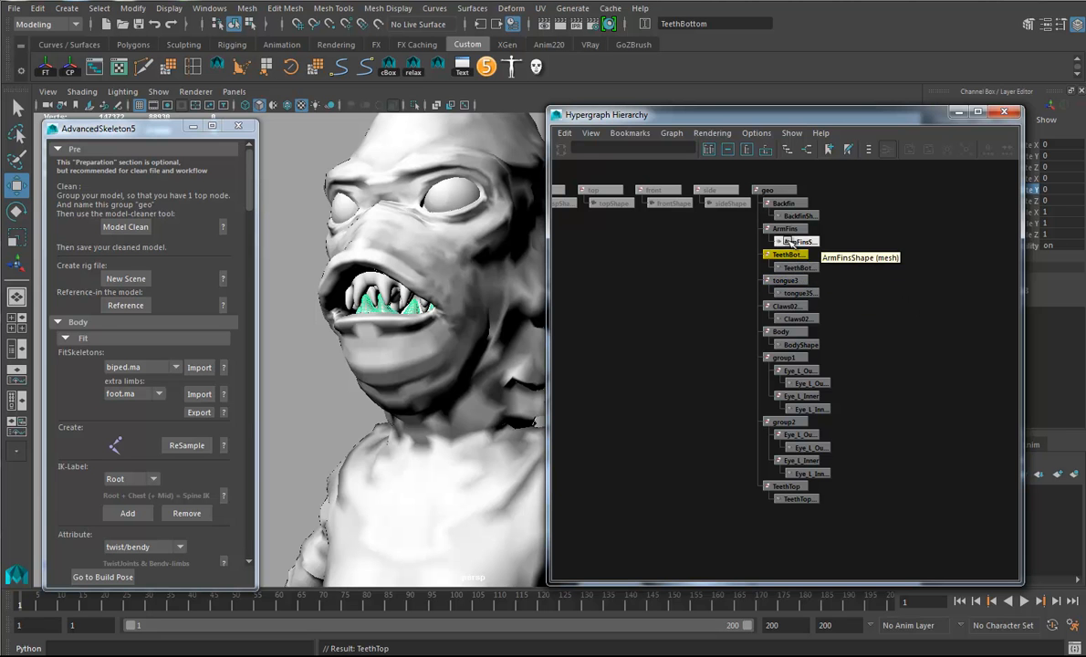
{"action": "left_click_drag", "start_coordinate": [468, 354], "coordinate": [392, 347], "text": "alt"}
{"action": "left_click", "coordinate": [782, 229]}
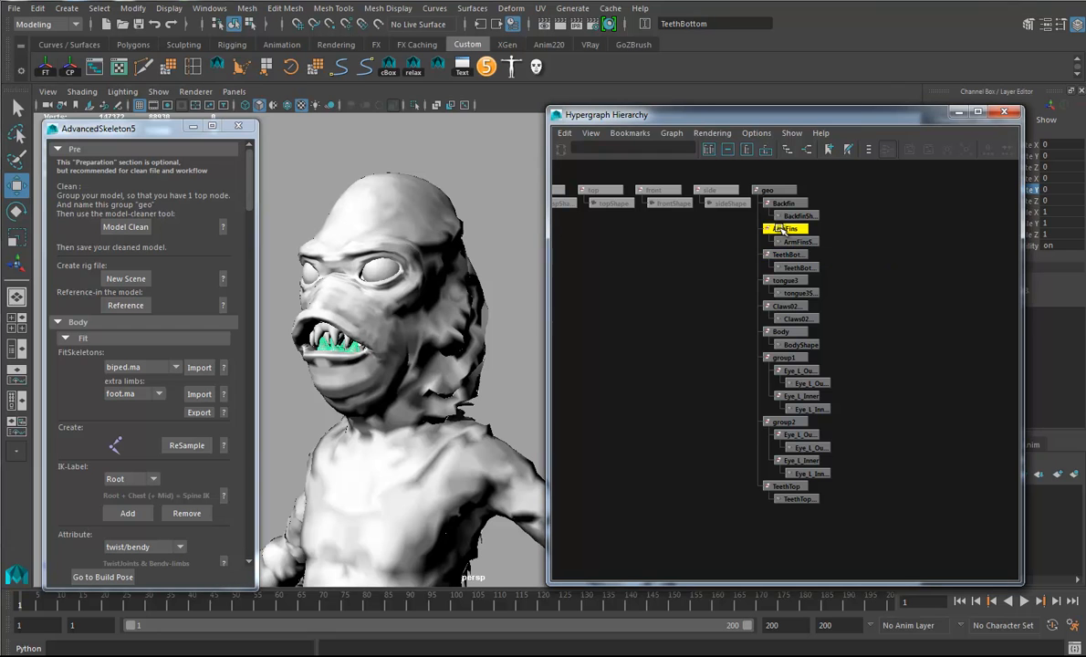
{"action": "left_click", "coordinate": [783, 203]}
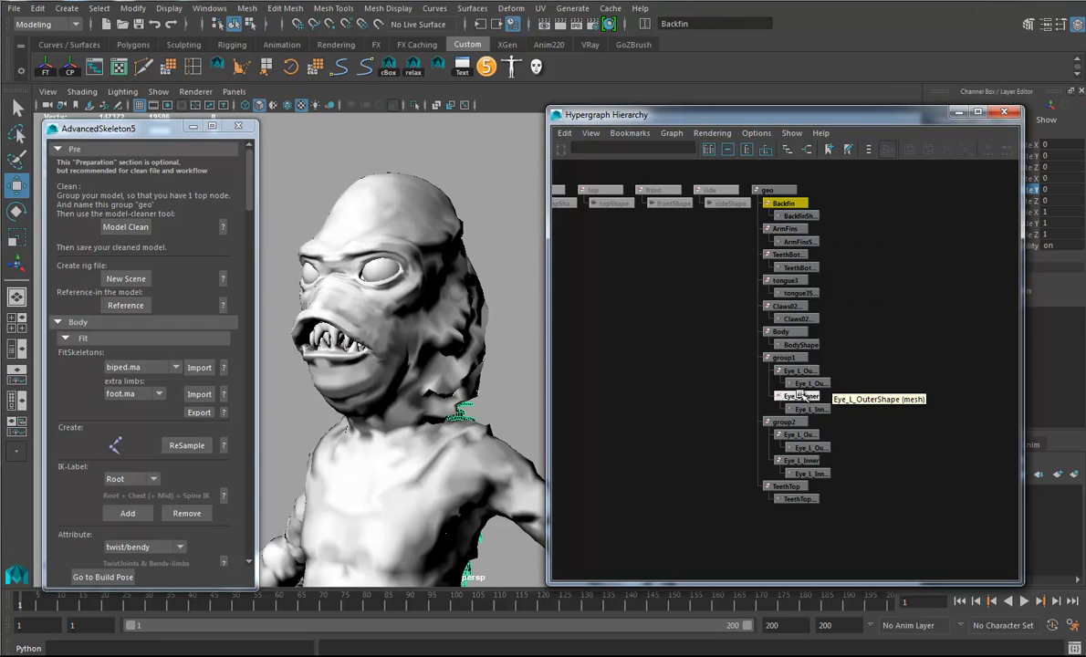
{"action": "left_click", "coordinate": [782, 332]}
Examine group1 and select its Eye_L_Outer and Eye_L_Inner meshes together
{"action": "left_click", "coordinate": [788, 358]}
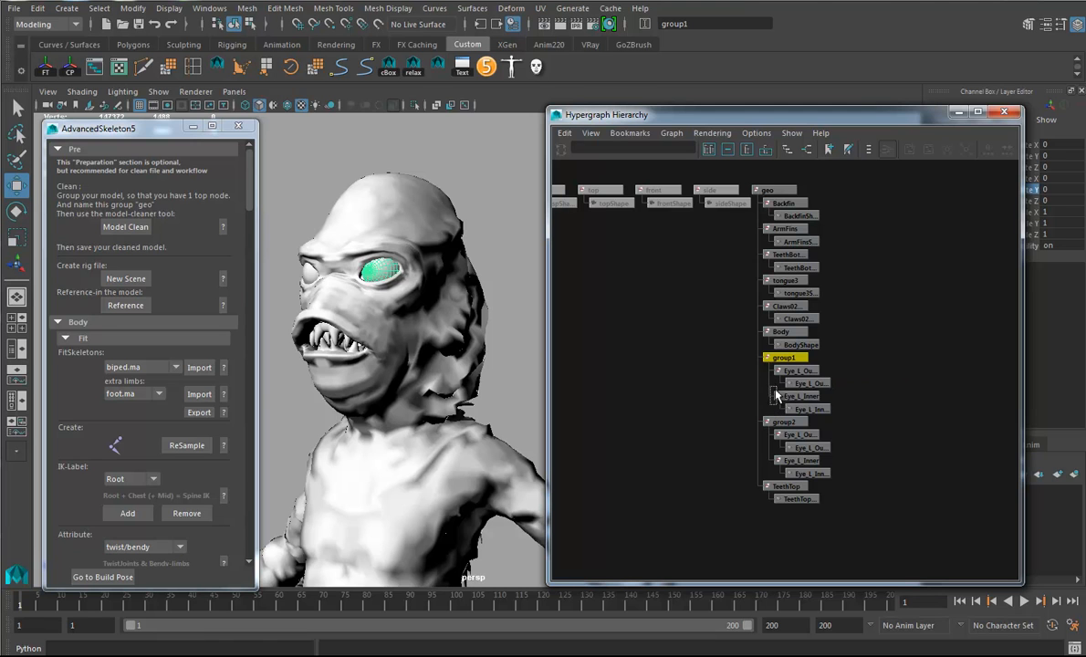
{"action": "left_click", "coordinate": [799, 370]}
{"action": "left_click", "coordinate": [799, 396], "text": "shift"}
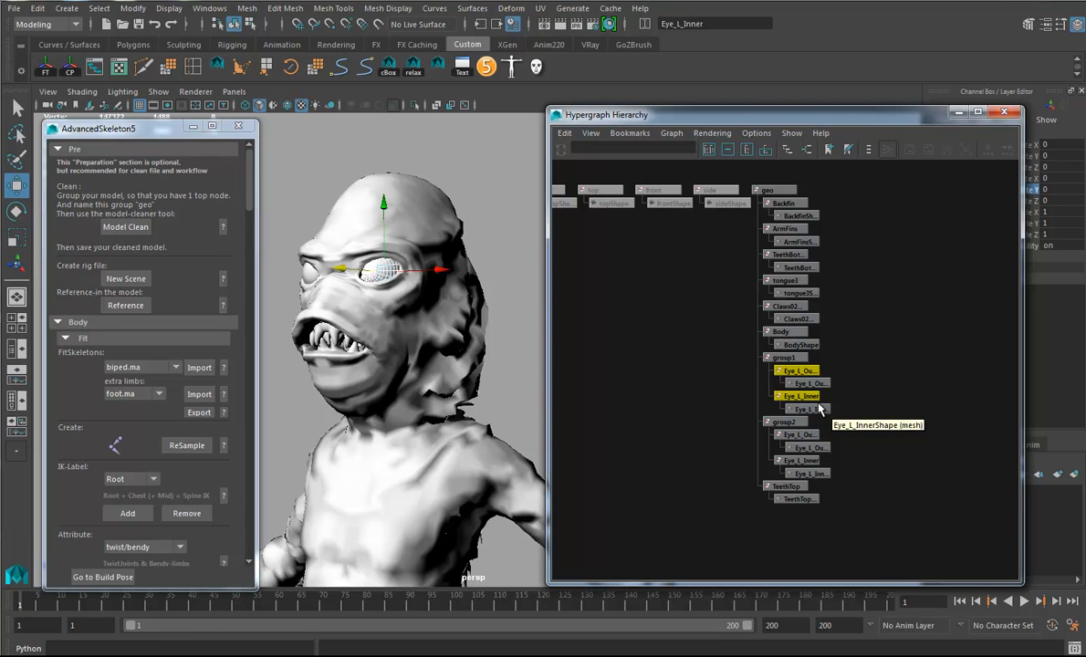
{"action": "left_click_drag", "start_coordinate": [784, 114], "coordinate": [639, 94]}
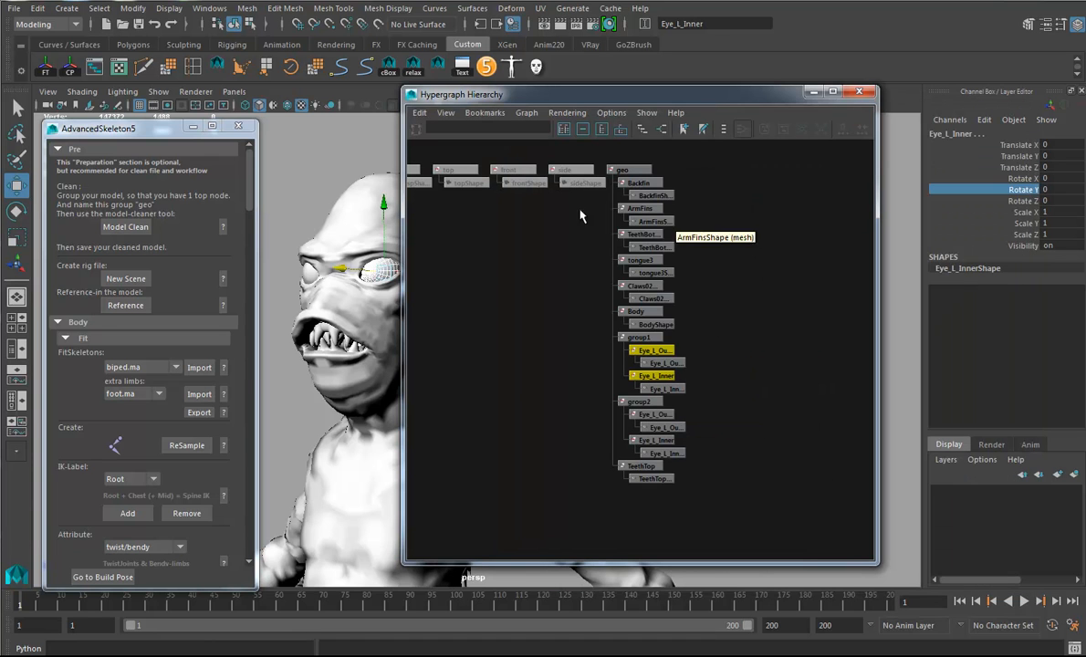
{"action": "left_click", "coordinate": [246, 8]}
{"action": "left_click", "coordinate": [248, 10]}
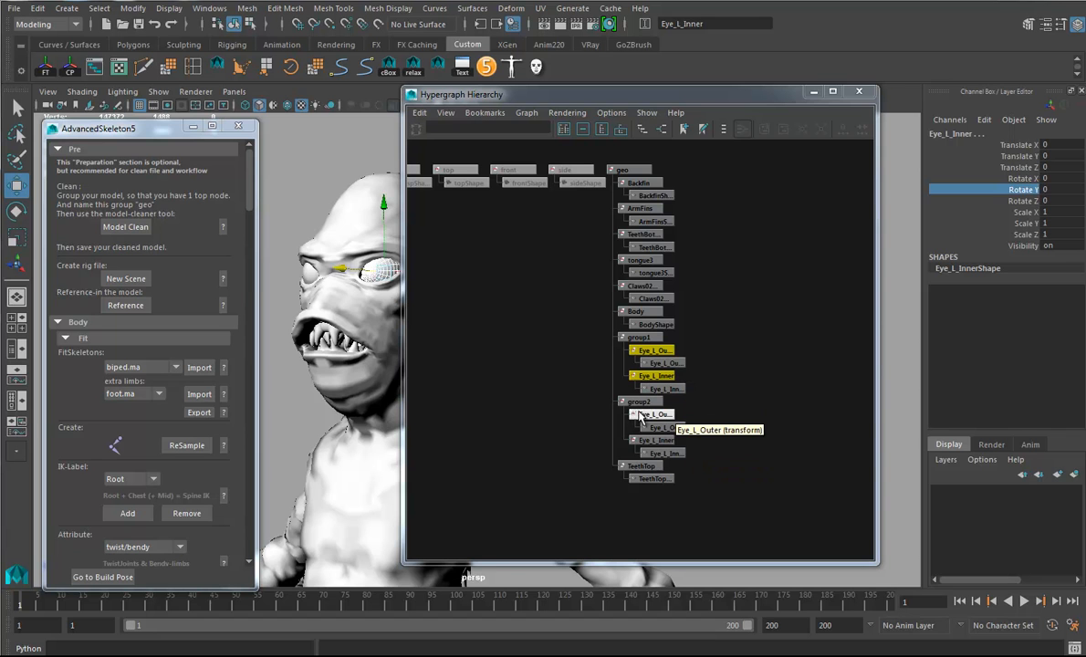
Reorder TeethTop in the geo hierarchy so it sits directly above group1
{"action": "middle_click_drag", "start_coordinate": [629, 467], "coordinate": [631, 337]}
{"action": "right_click_drag", "start_coordinate": [593, 394], "coordinate": [645, 407], "text": "alt"}
{"action": "middle_click_drag", "start_coordinate": [646, 407], "coordinate": [648, 349], "text": "alt"}
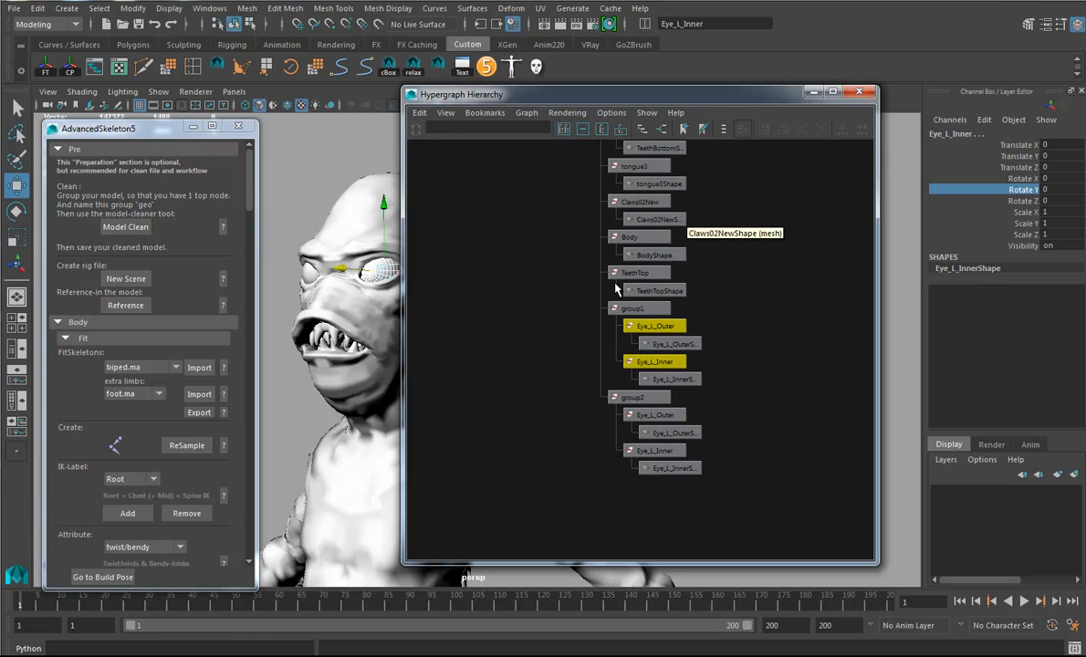
{"action": "middle_click_drag", "start_coordinate": [727, 349], "coordinate": [725, 429], "text": "alt"}
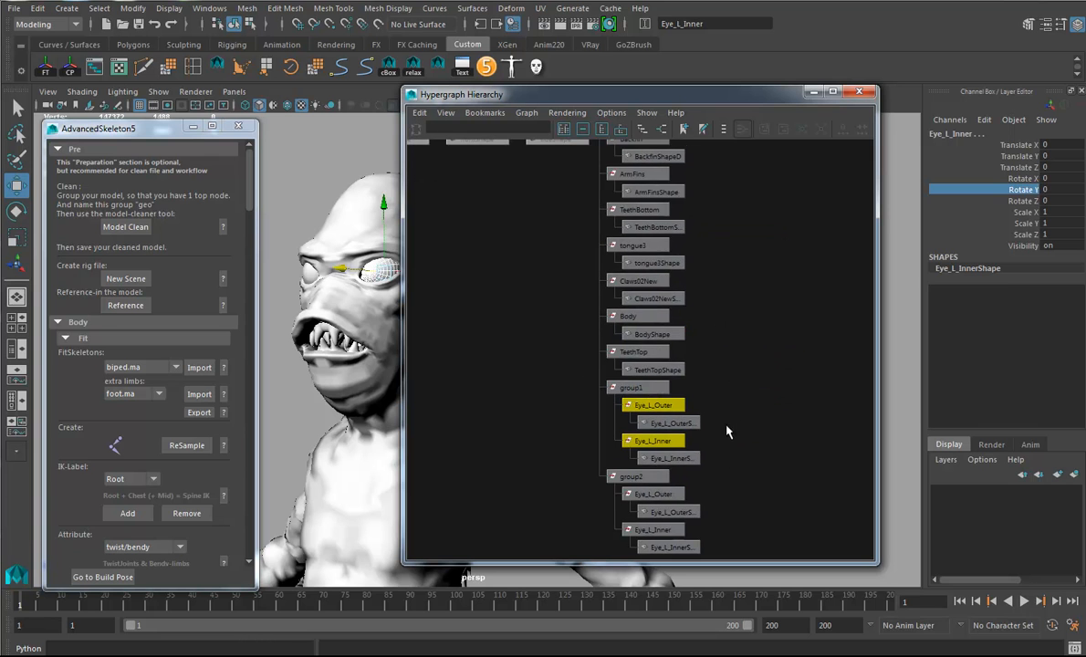
{"action": "middle_click_drag", "start_coordinate": [719, 372], "coordinate": [710, 293], "text": "alt"}
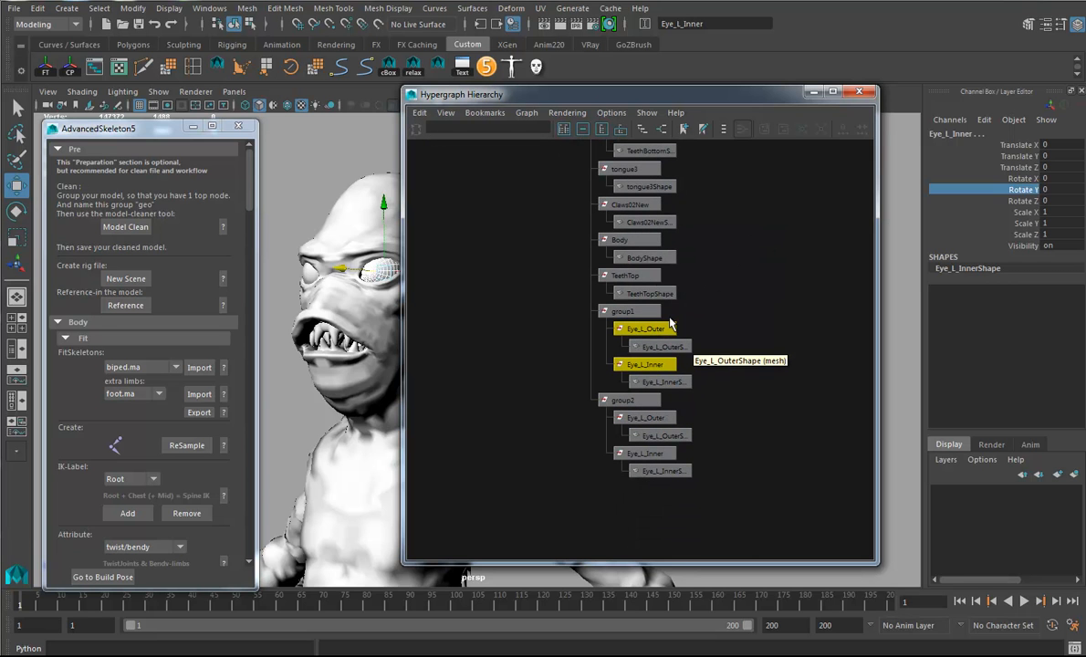
Inspect the inner and outer eye nodes inside group1, leaving the group itself selected
{"action": "left_click", "coordinate": [634, 311]}
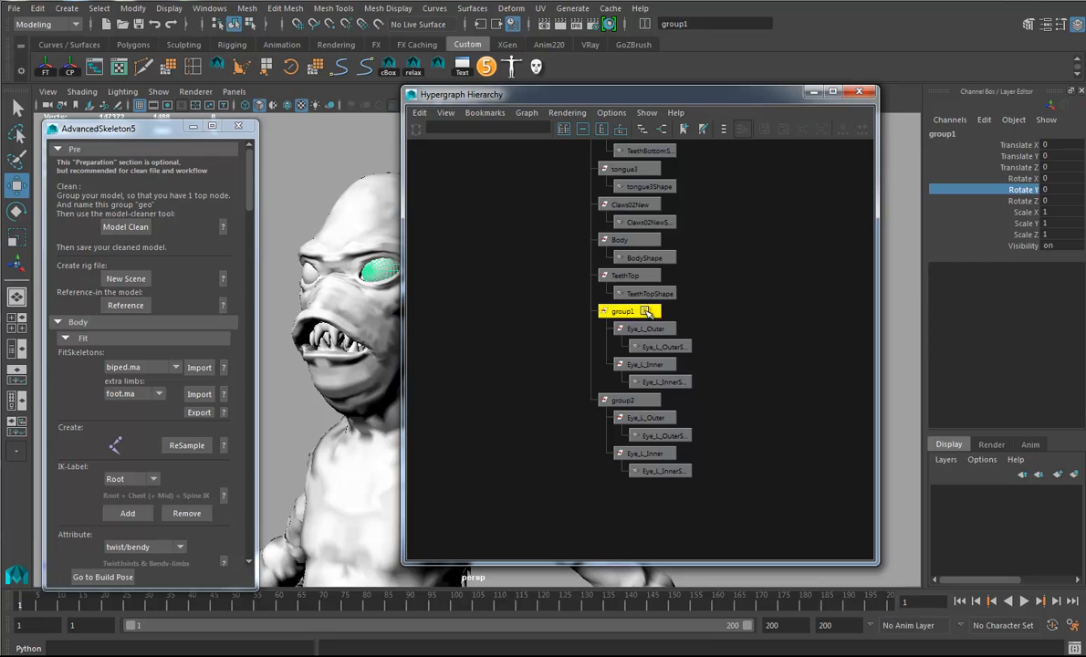
{"action": "left_click", "coordinate": [649, 367]}
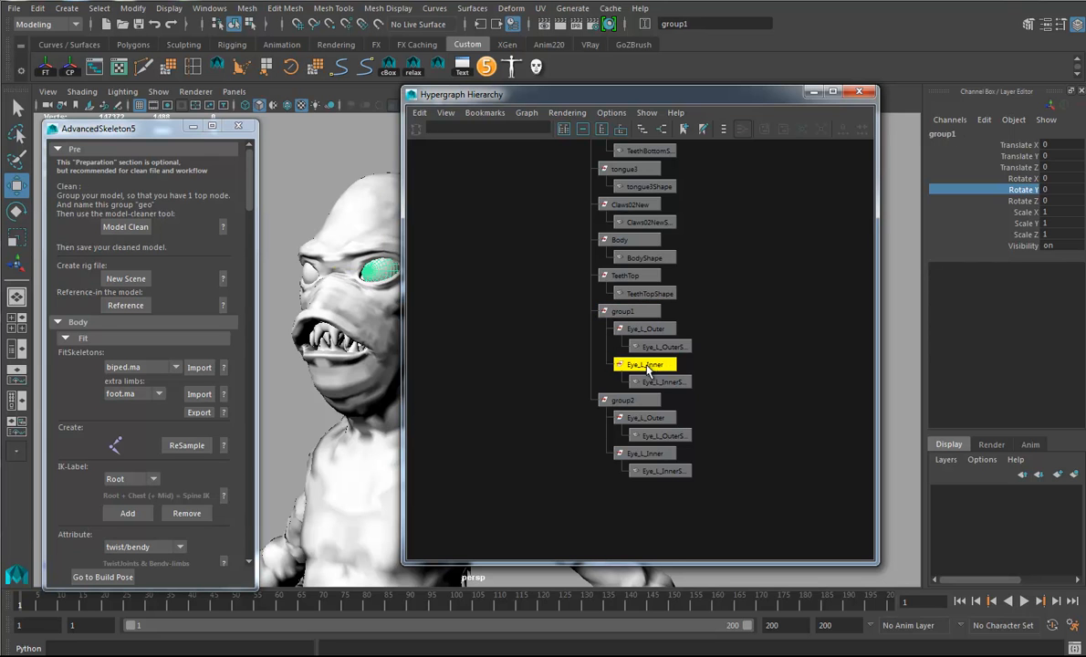
{"action": "left_click", "coordinate": [637, 332]}
{"action": "left_click", "coordinate": [618, 311]}
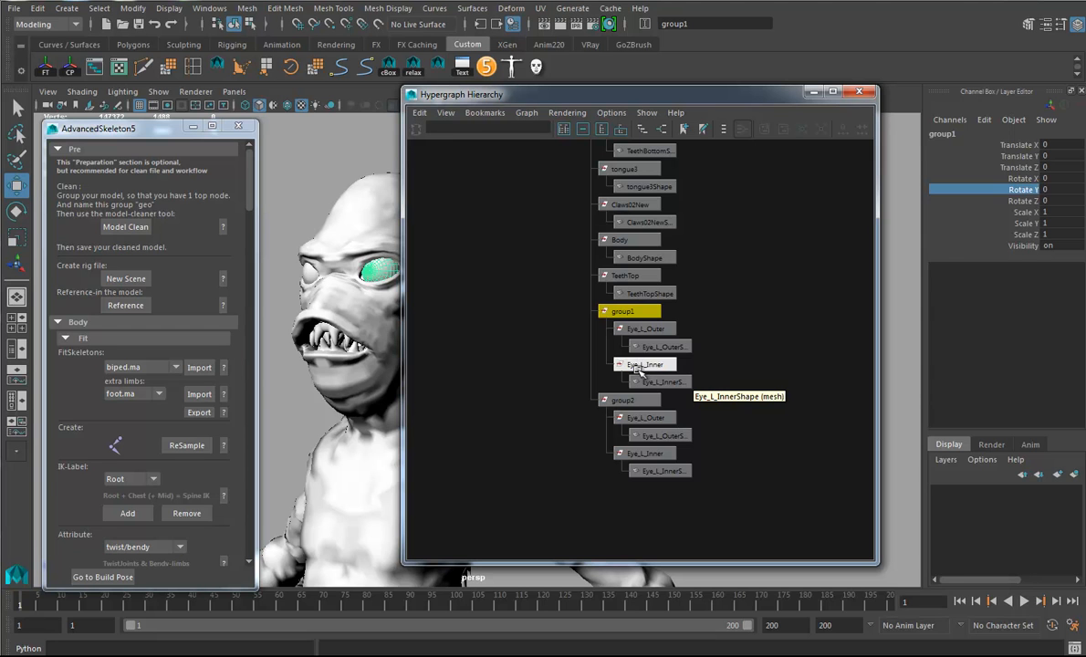
Parent both Eye_L_Inner meshes from group1 and group2 directly under the geo node
{"action": "left_click", "coordinate": [639, 366]}
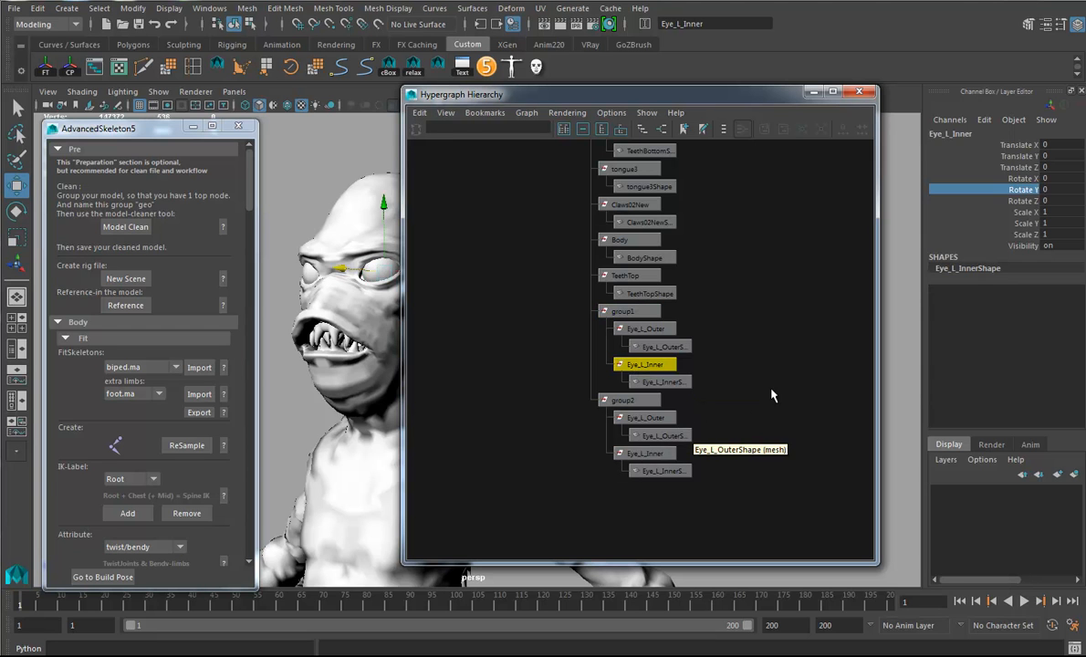
{"action": "left_click", "coordinate": [644, 454], "text": "shift"}
{"action": "key", "text": "a"}
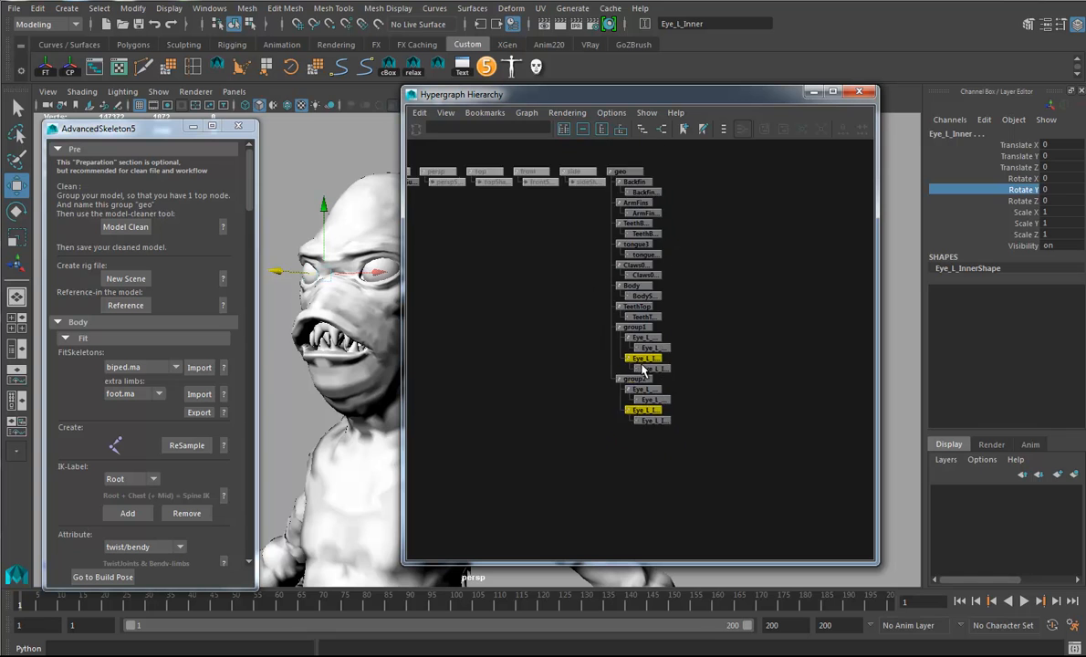
{"action": "left_click", "coordinate": [608, 216]}
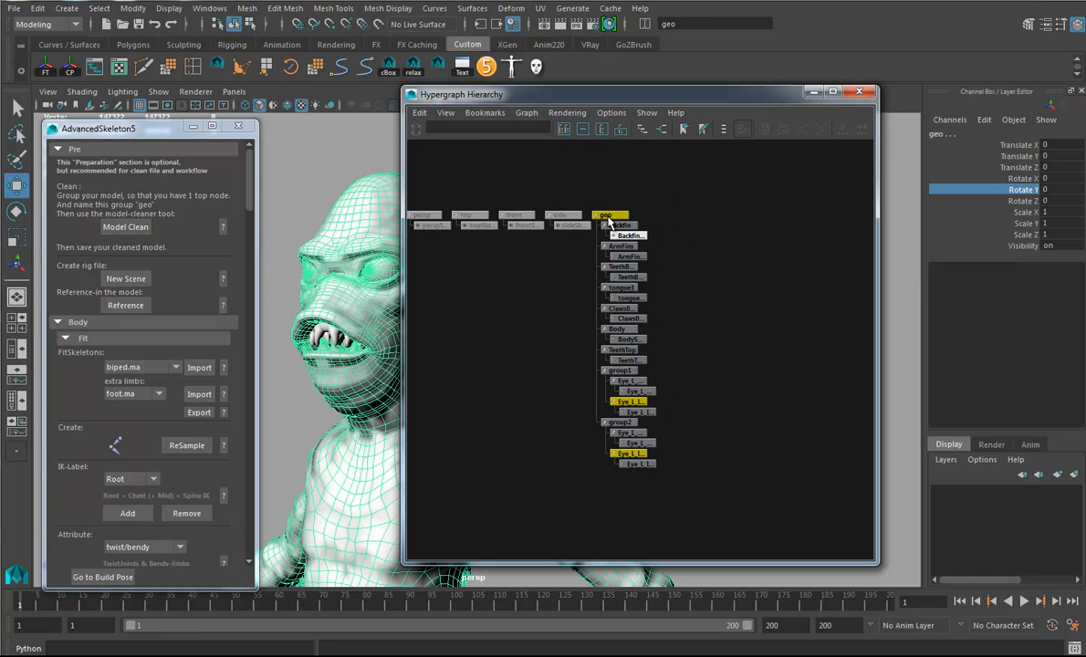
{"action": "key", "text": "p"}
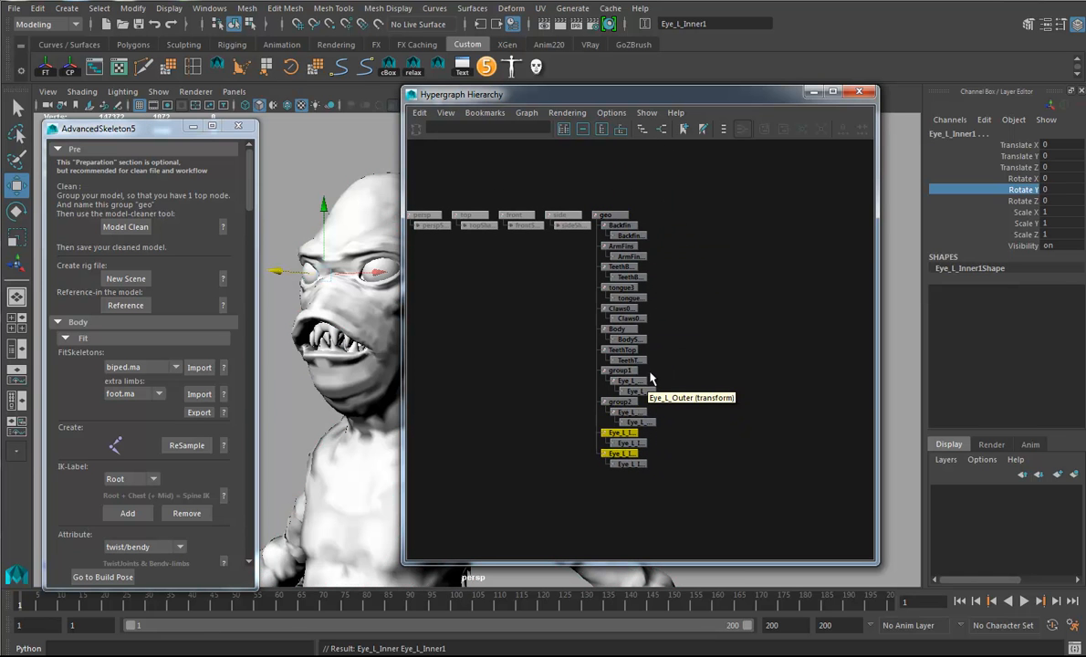
Delete group1 and group2 together with the outer eye meshes they contain
{"action": "left_click_drag", "start_coordinate": [614, 422], "coordinate": [614, 425]}
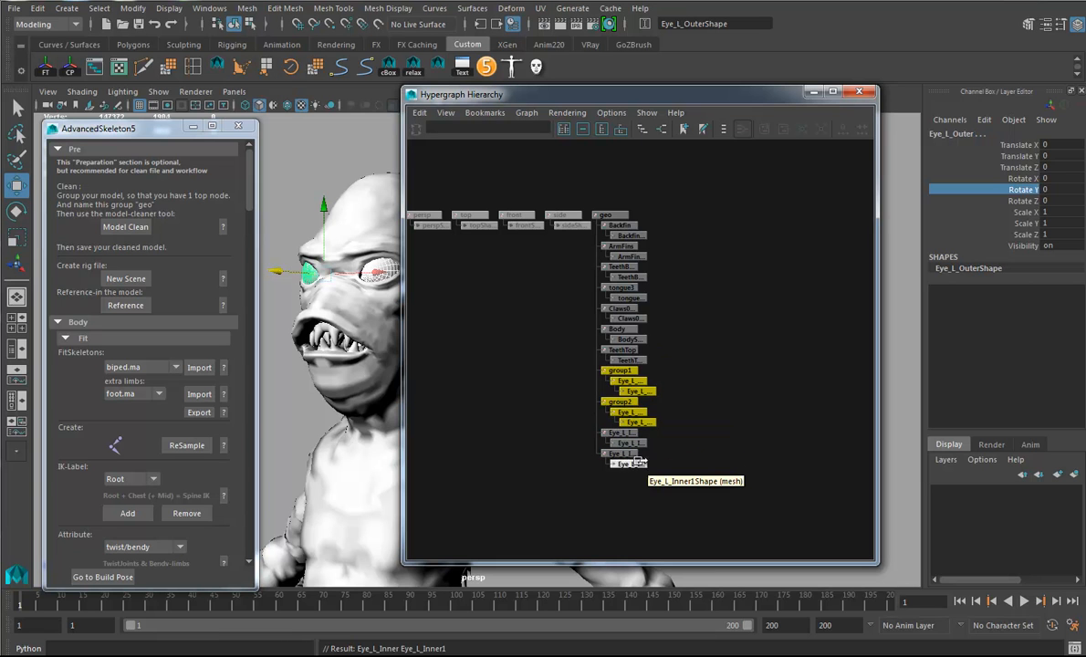
{"action": "key", "text": "Delete"}
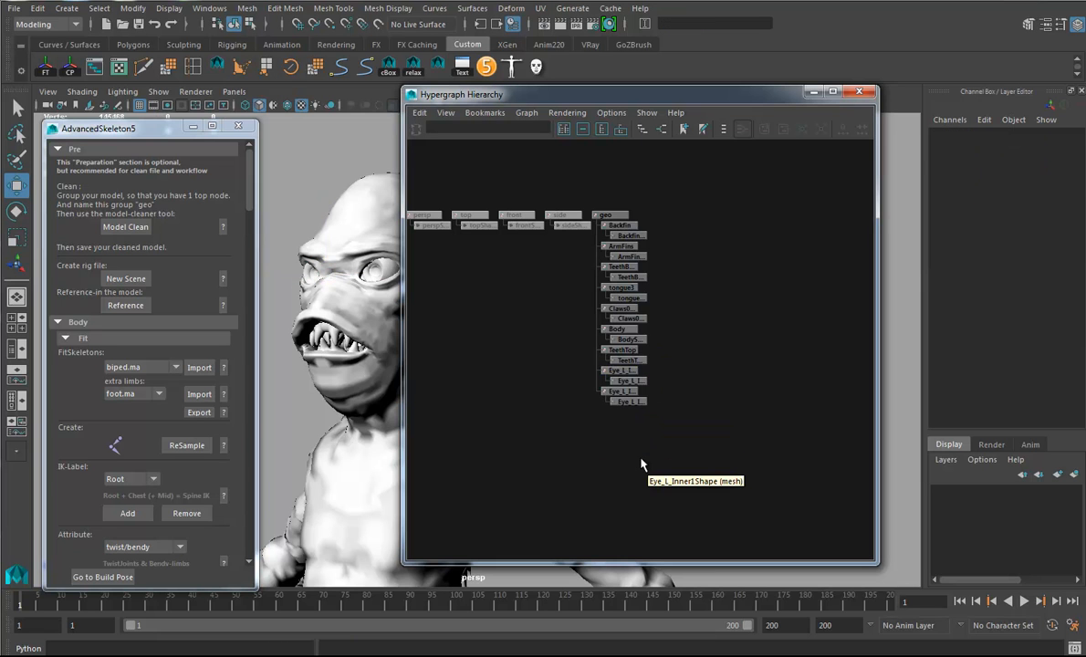
{"action": "left_click_drag", "start_coordinate": [584, 97], "coordinate": [697, 91]}
{"action": "left_click_drag", "start_coordinate": [437, 339], "coordinate": [437, 340], "text": "alt"}
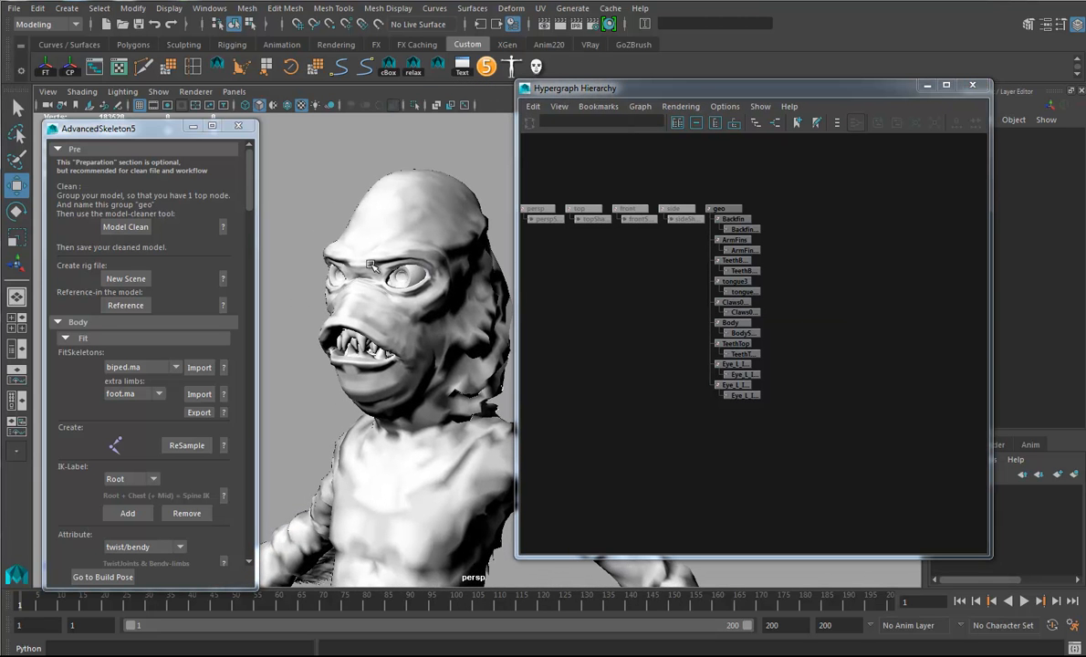
Run Optimize Scene Size on the creature scene and accept the non-undoable action
{"action": "left_click", "coordinate": [733, 210]}
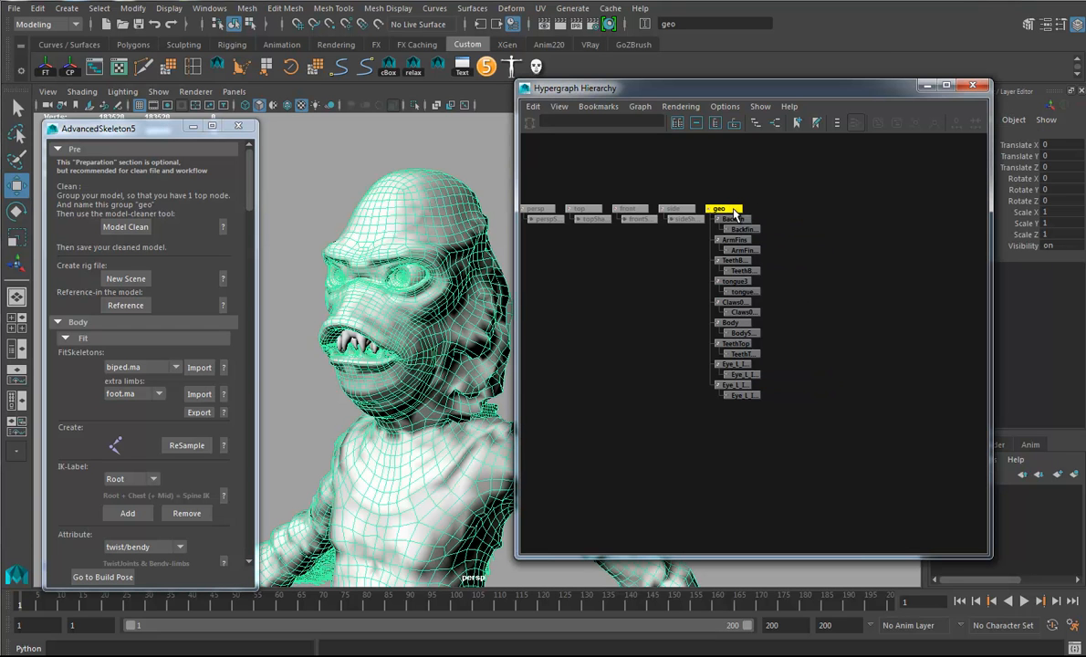
{"action": "left_click", "coordinate": [15, 9]}
{"action": "left_click", "coordinate": [60, 137]}
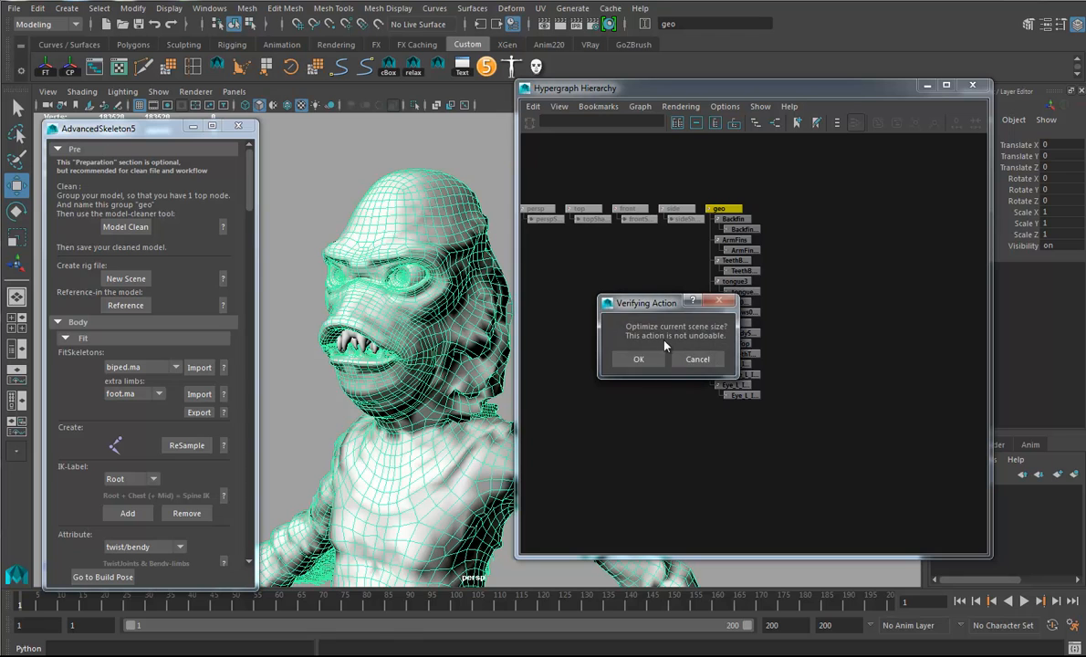
{"action": "left_click", "coordinate": [637, 359]}
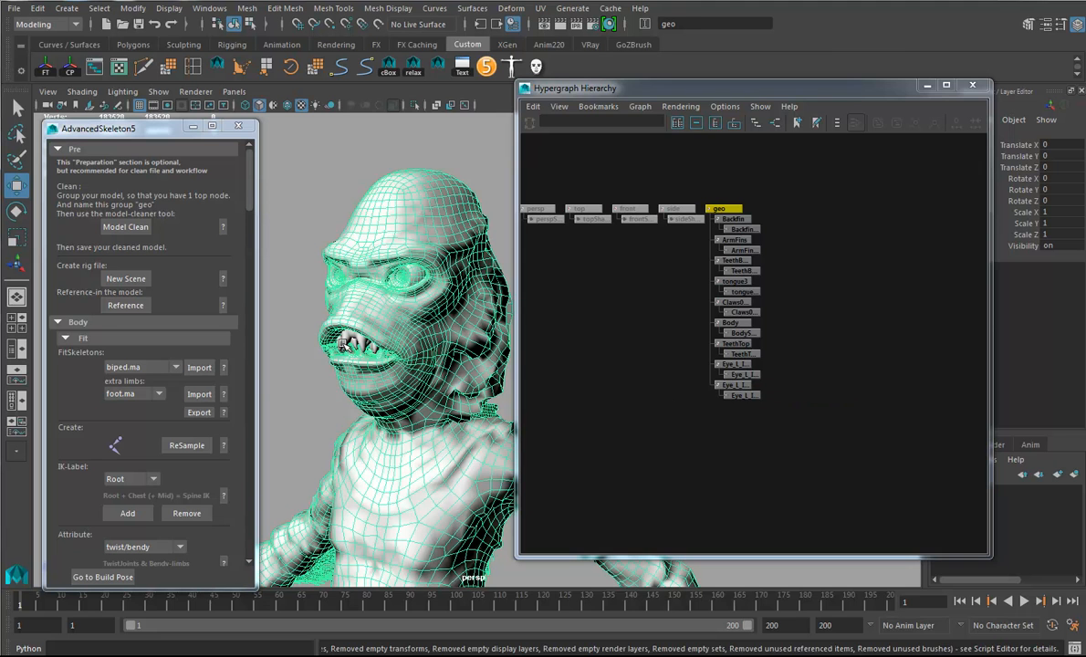
Select the whole geo group and display the creature textured in the Legacy Default Viewport
{"action": "left_click", "coordinate": [341, 343]}
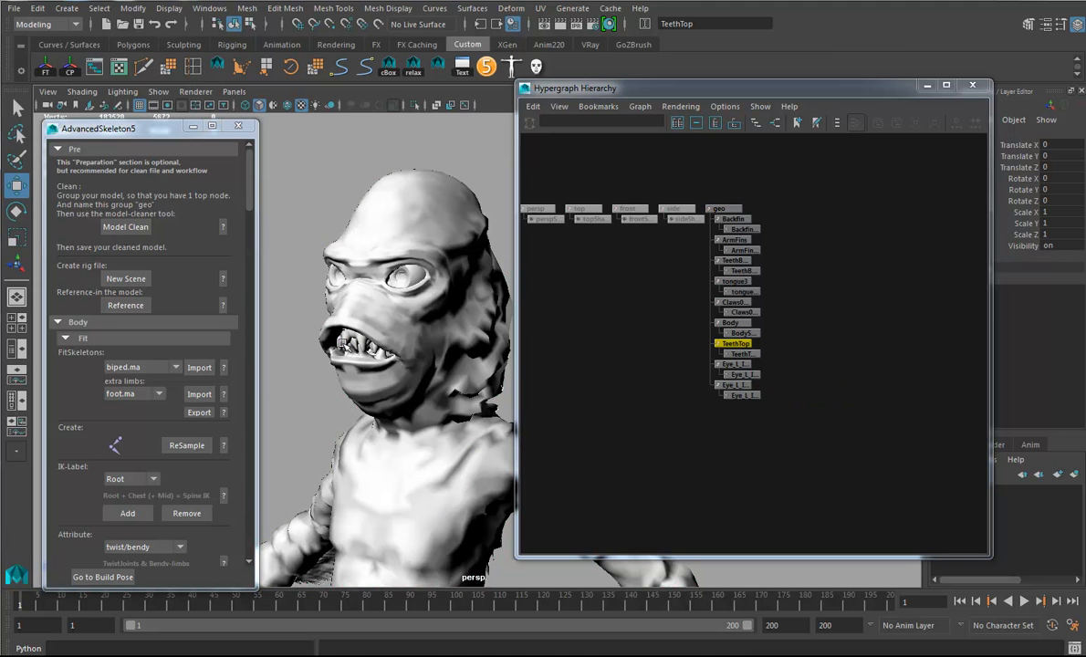
{"action": "left_click", "coordinate": [725, 209]}
{"action": "mouse_move", "coordinate": [423, 380]}
{"action": "middle_mouse_down", "text": "alt"}
{"action": "mouse_move", "coordinate": [438, 264]}
{"action": "mouse_move", "coordinate": [415, 382]}
{"action": "middle_mouse_up", "text": "alt"}
{"action": "right_click_drag", "start_coordinate": [415, 382], "coordinate": [468, 384], "text": "alt"}
{"action": "left_click_drag", "start_coordinate": [305, 375], "coordinate": [360, 379], "text": "alt"}
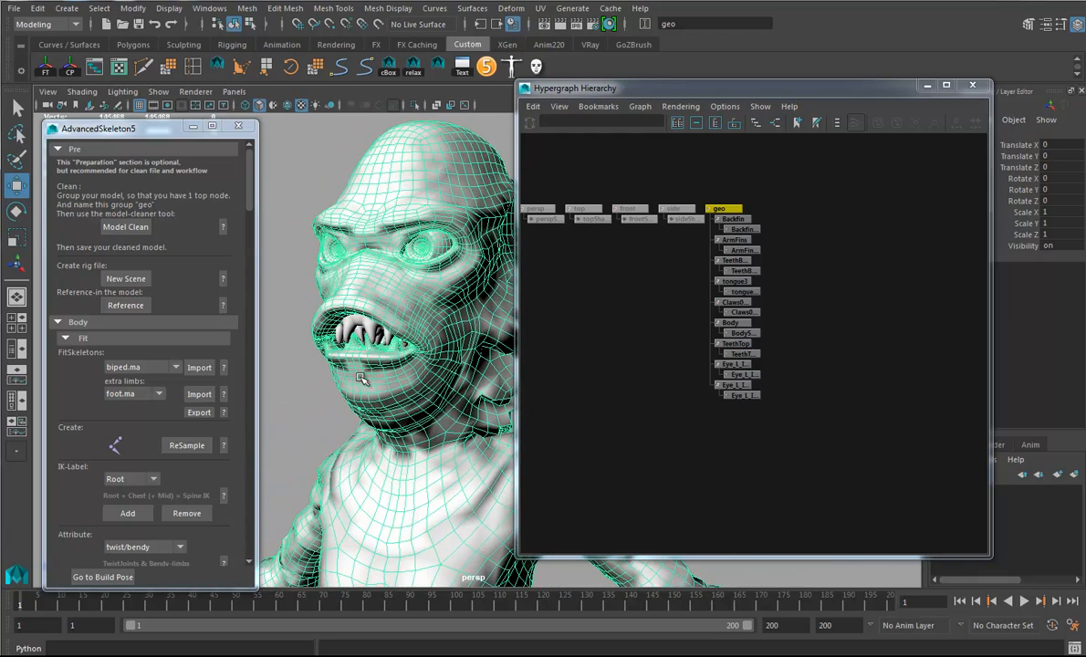
{"action": "left_click", "coordinate": [195, 92]}
{"action": "left_click", "coordinate": [194, 127]}
{"action": "key", "text": "4"}
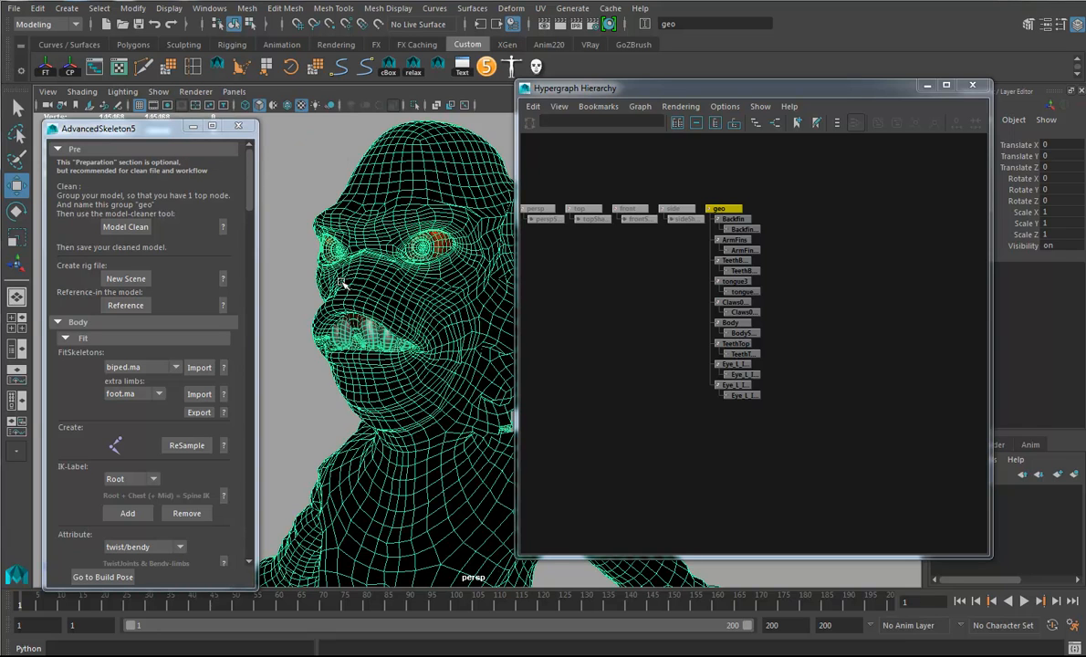
Set the geo group's display smoothness to the lowest level and clear the selection
{"action": "right_click_drag", "start_coordinate": [437, 246], "coordinate": [396, 230], "text": "alt"}
{"action": "key", "text": "1"}
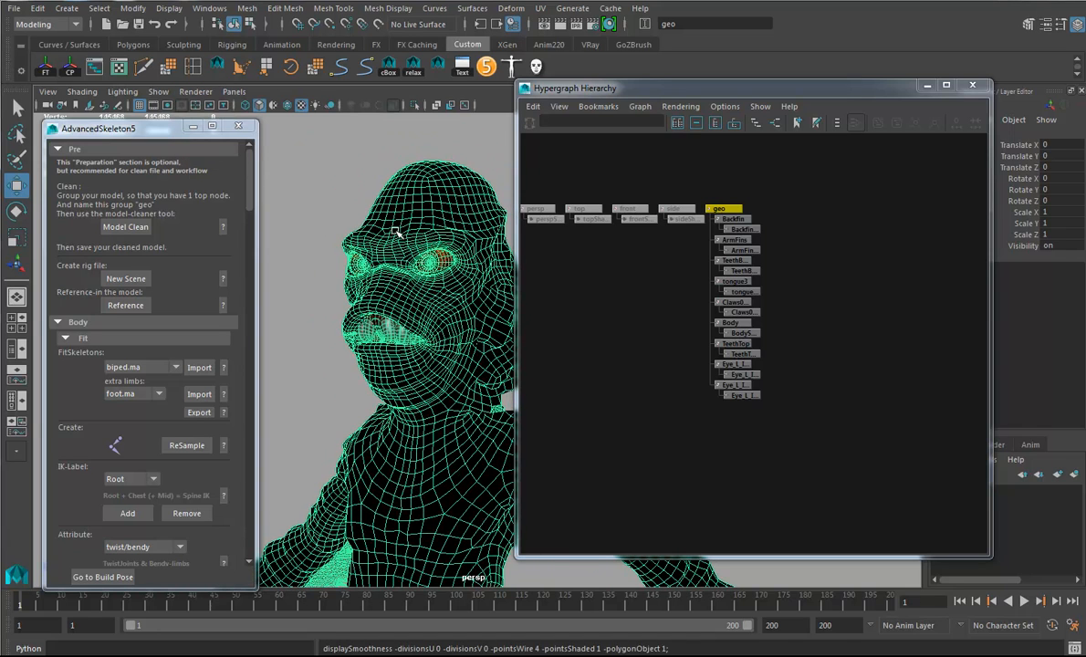
{"action": "left_click_drag", "start_coordinate": [470, 313], "coordinate": [623, 368], "text": "alt"}
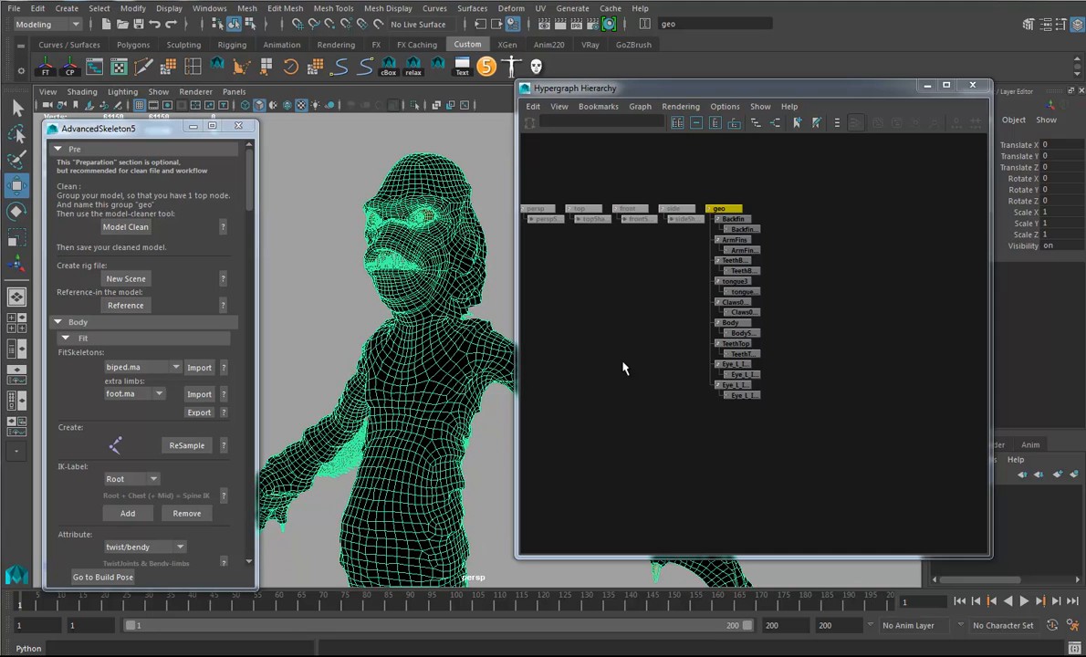
{"action": "left_click", "coordinate": [802, 244]}
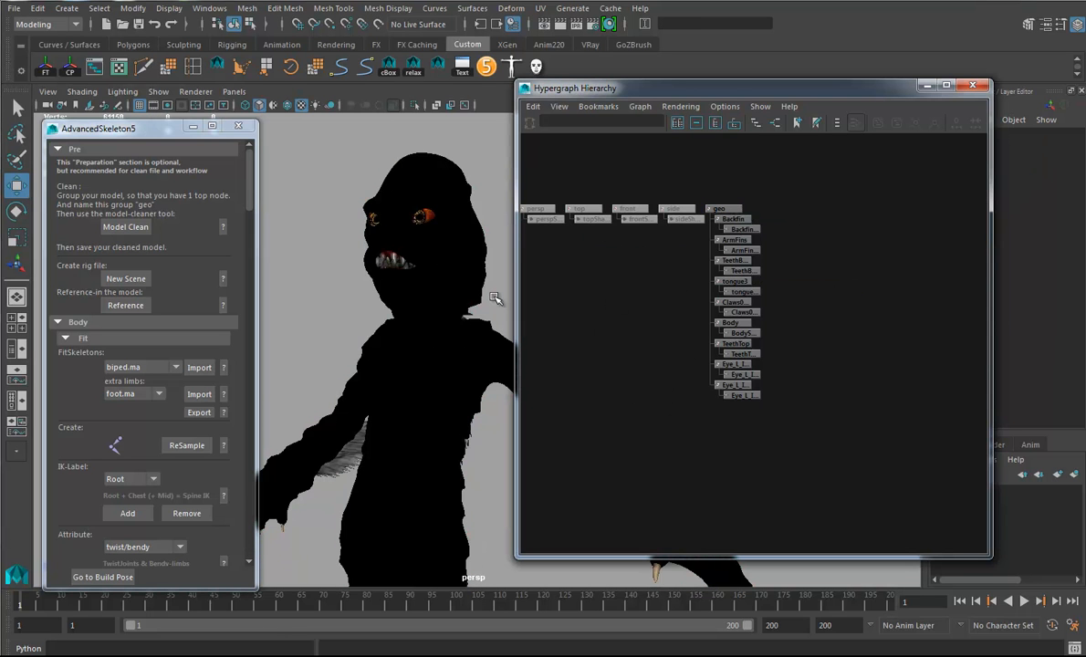
Examine the Body mesh's material network in the Hypershade with its nodes neatly arranged
{"action": "left_click", "coordinate": [195, 91]}
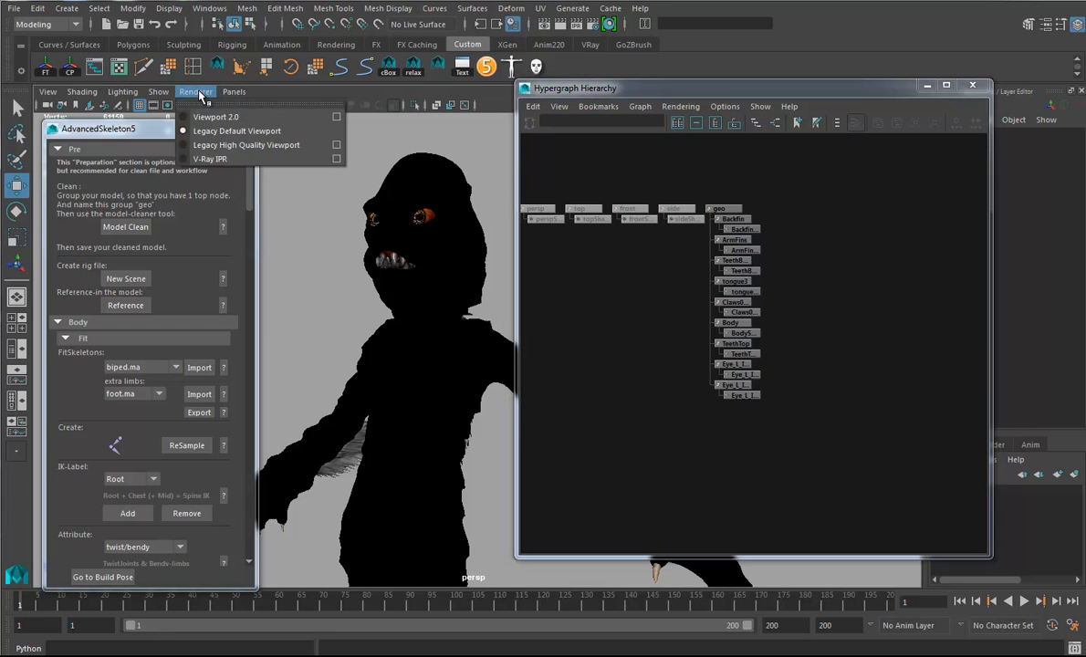
{"action": "left_click", "coordinate": [207, 146]}
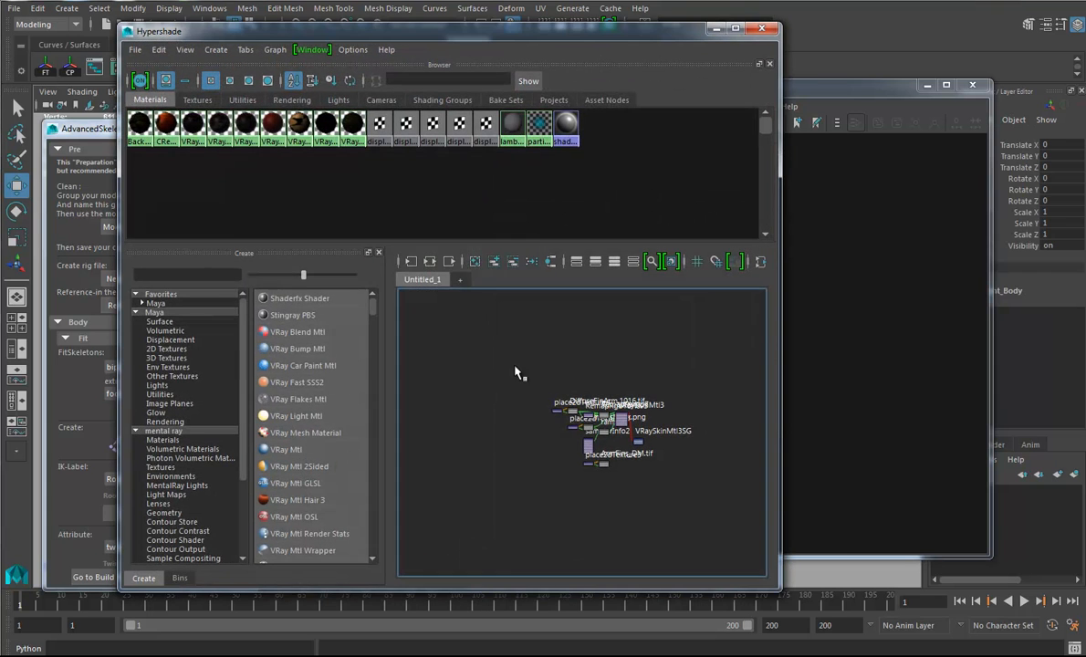
{"action": "left_click", "coordinate": [550, 262]}
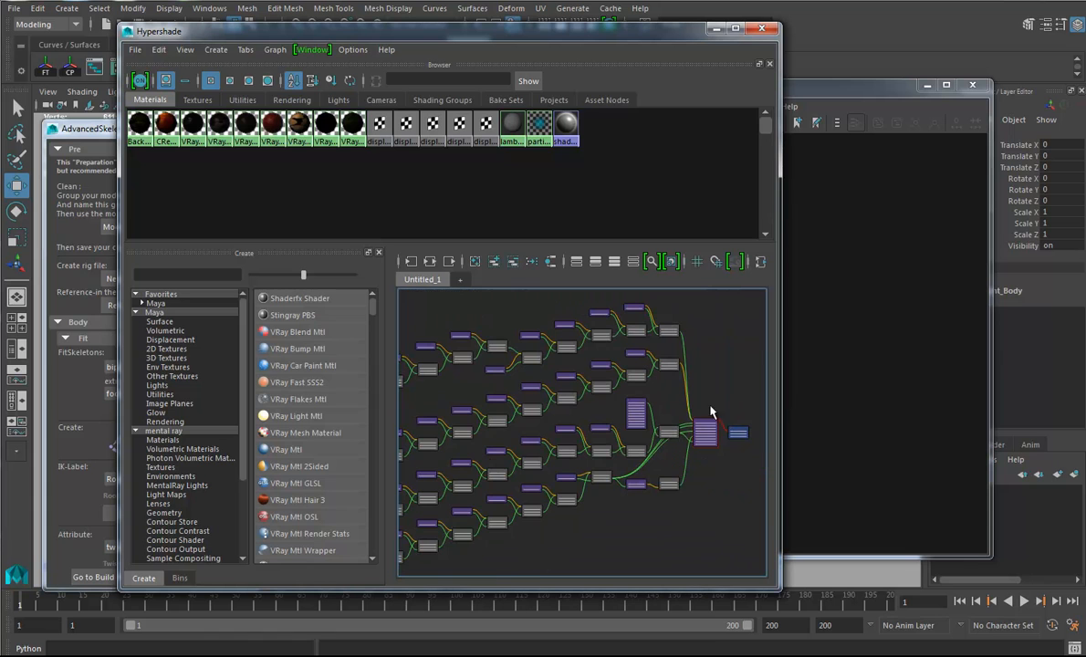
{"action": "left_click", "coordinate": [716, 30]}
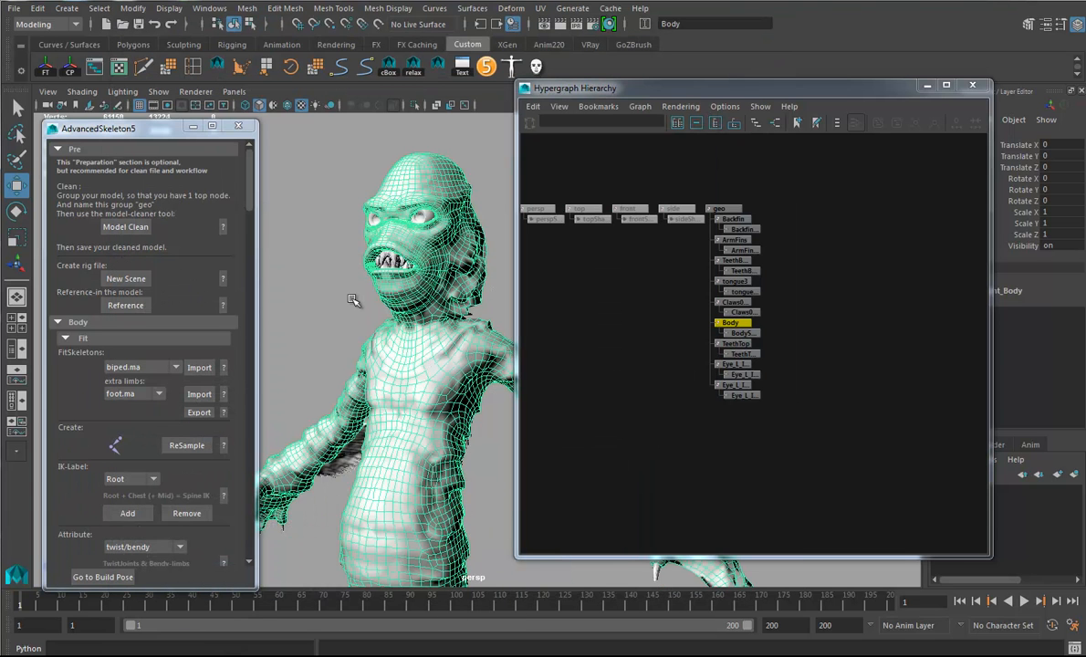
Collapse the Body and Face sections of AdvancedSkeleton5, leaving the Pre section expanded
{"action": "left_click", "coordinate": [14, 8]}
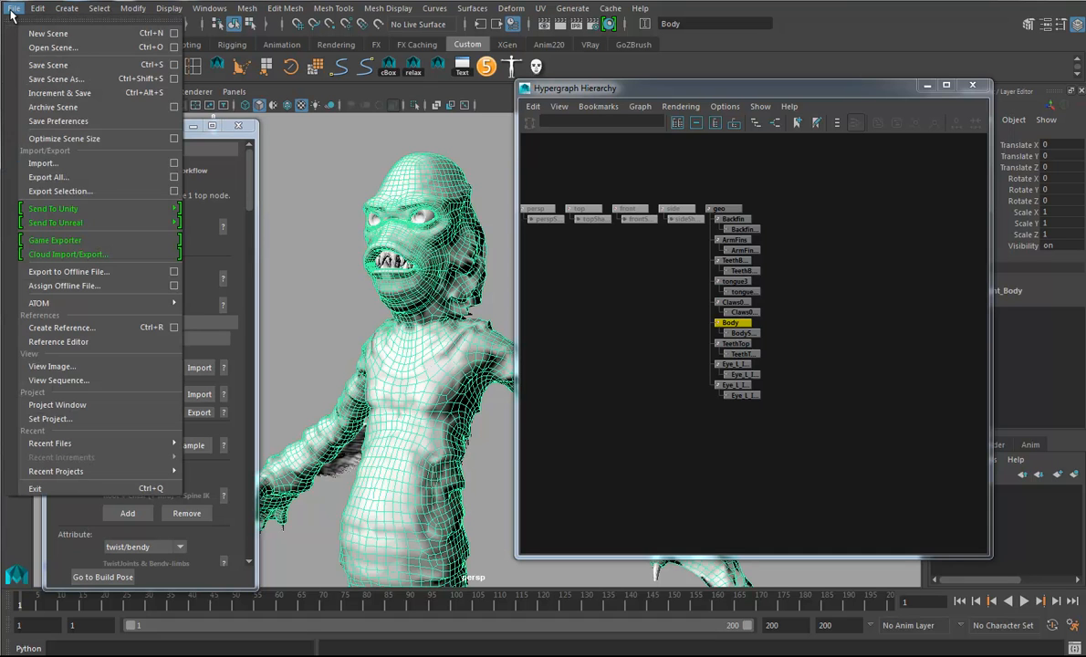
{"action": "left_click", "coordinate": [229, 146]}
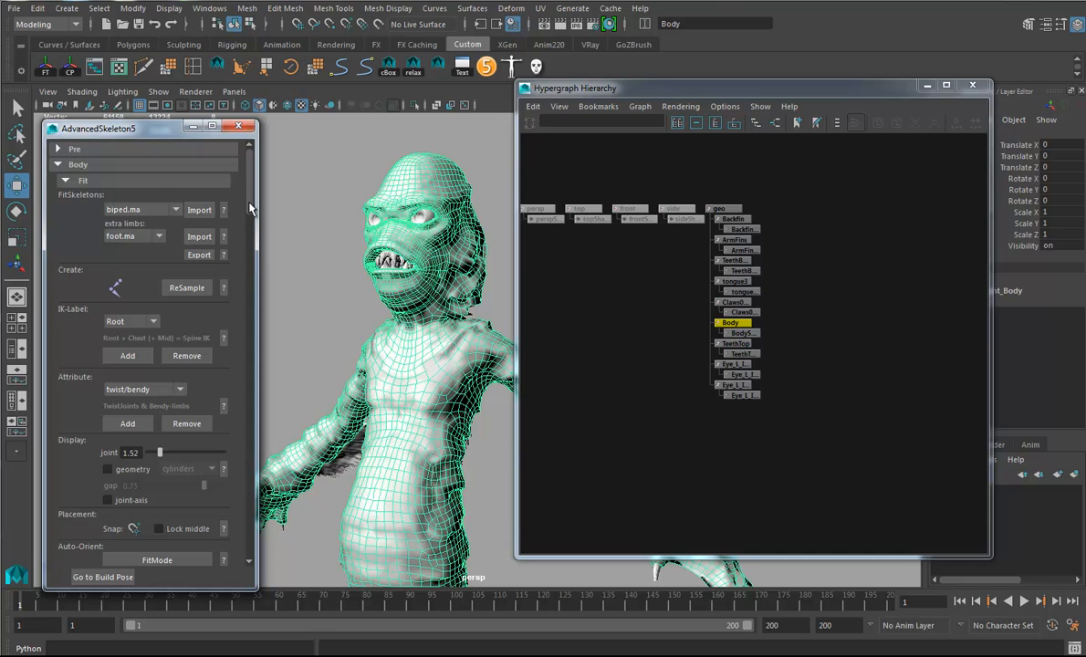
{"action": "left_click", "coordinate": [114, 149]}
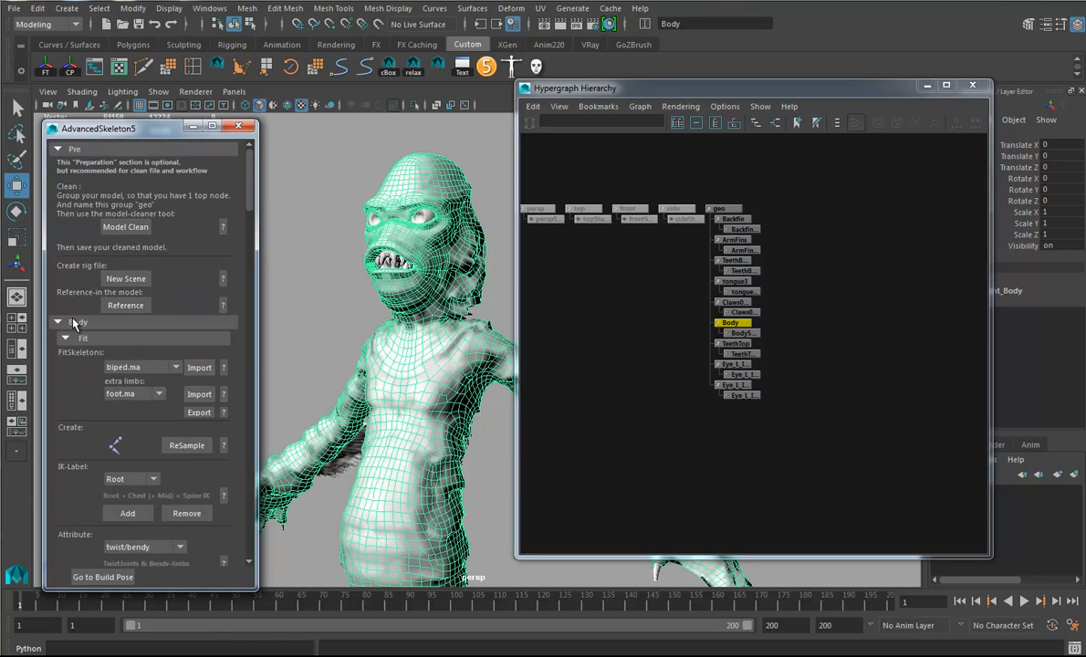
{"action": "scroll", "coordinate": [73, 328], "scroll_direction": "down", "scroll_amount": 6}
{"action": "left_click_drag", "start_coordinate": [249, 301], "coordinate": [247, 217]}
{"action": "scroll", "coordinate": [96, 242], "scroll_direction": "up", "scroll_amount": 5}
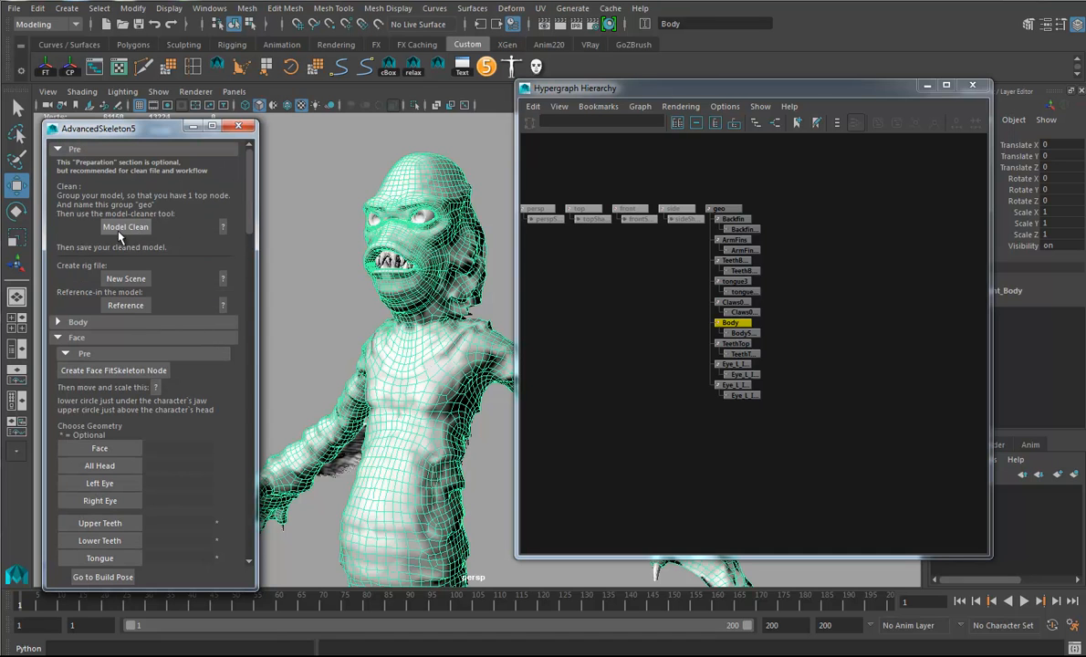
{"action": "left_click", "coordinate": [58, 338]}
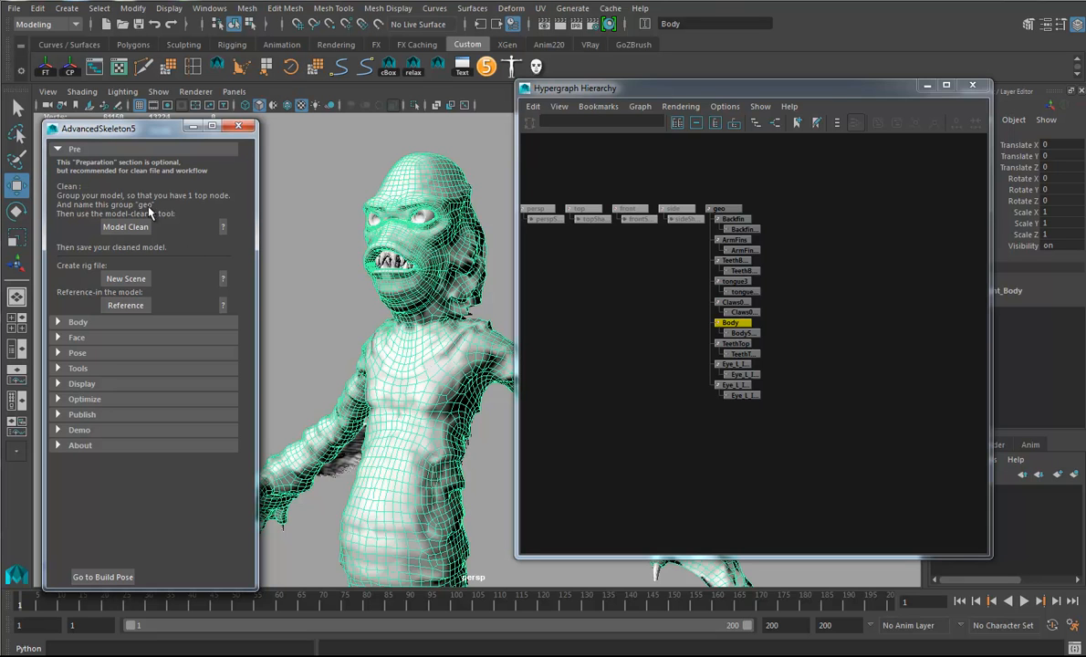
Save the cleaned scene in G:\Creature as a Maya ASCII file named CreatureRigReady
{"action": "left_click_drag", "start_coordinate": [787, 87], "coordinate": [644, 86]}
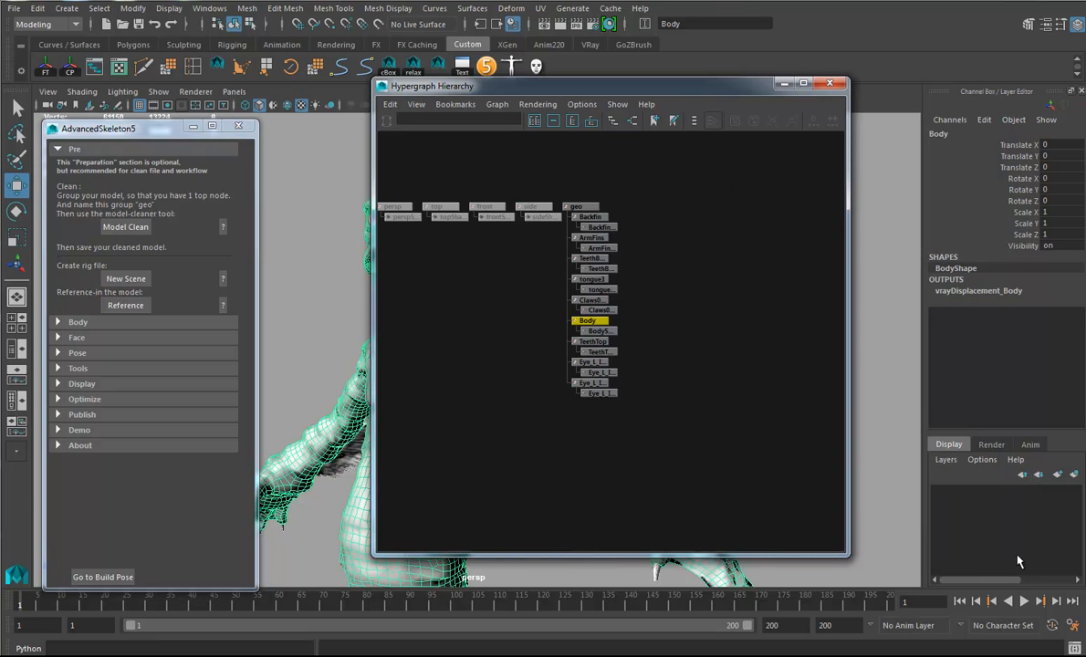
{"action": "left_click", "coordinate": [14, 9]}
{"action": "left_click", "coordinate": [54, 92]}
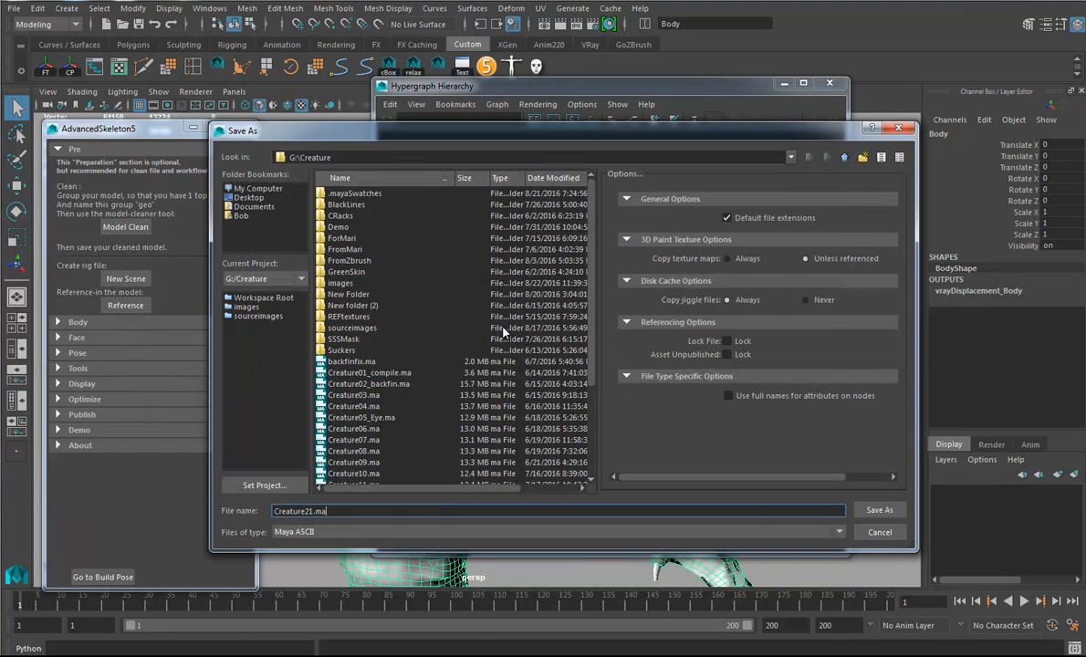
{"action": "key", "text": "shift+Left"}
{"action": "key", "text": "shift+Left"}
{"action": "type", "text": "B"}
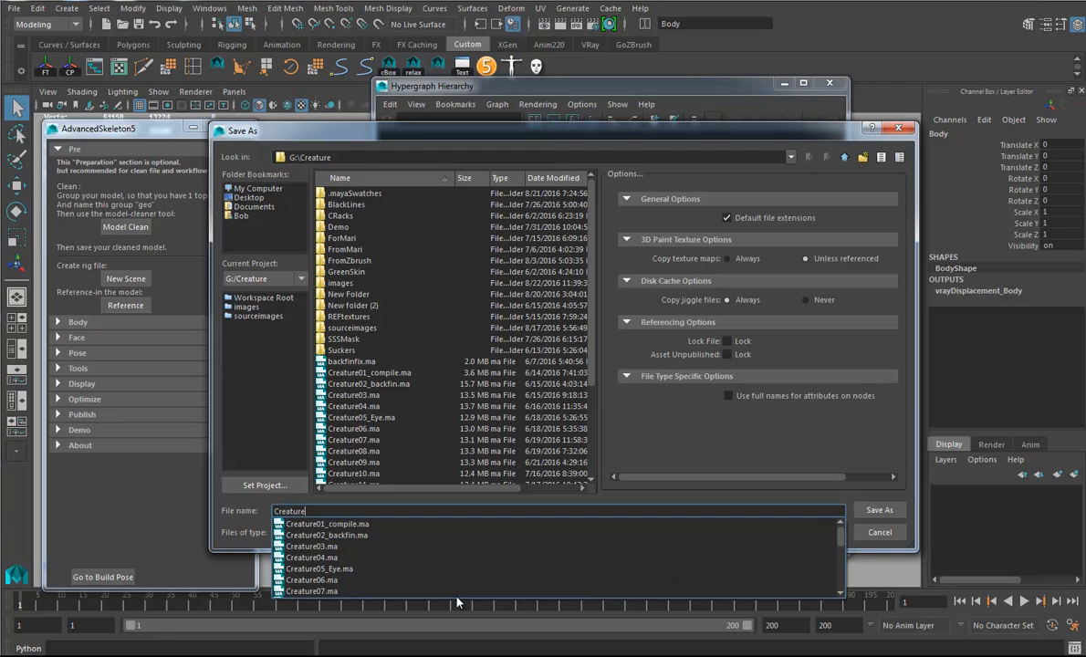
{"action": "type", "text": "igReady"}
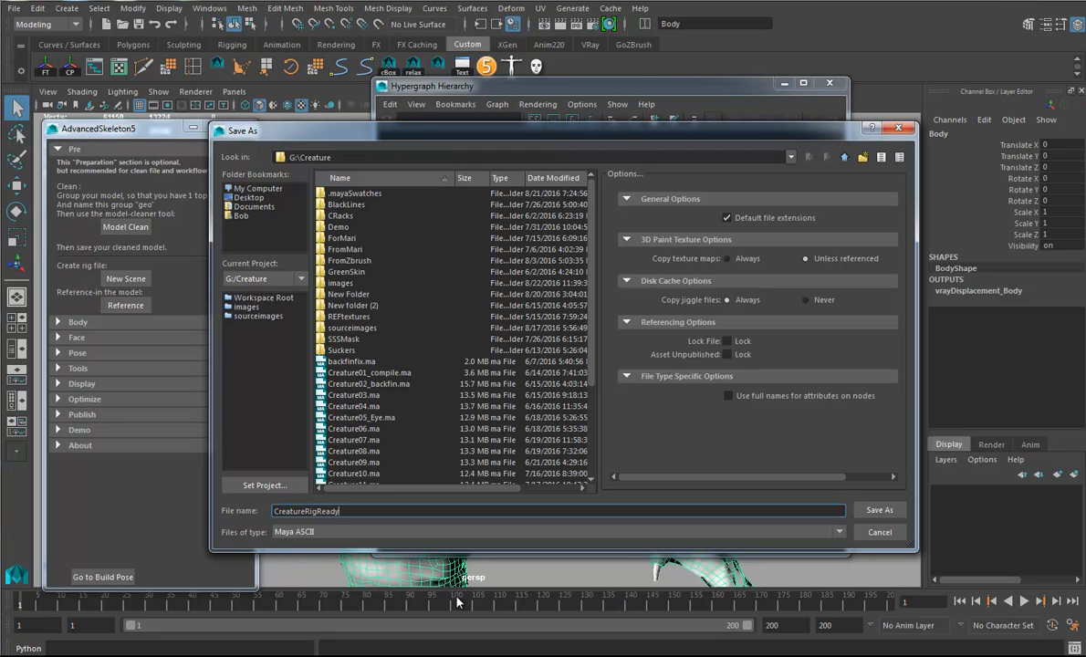
{"action": "key", "text": "Return"}
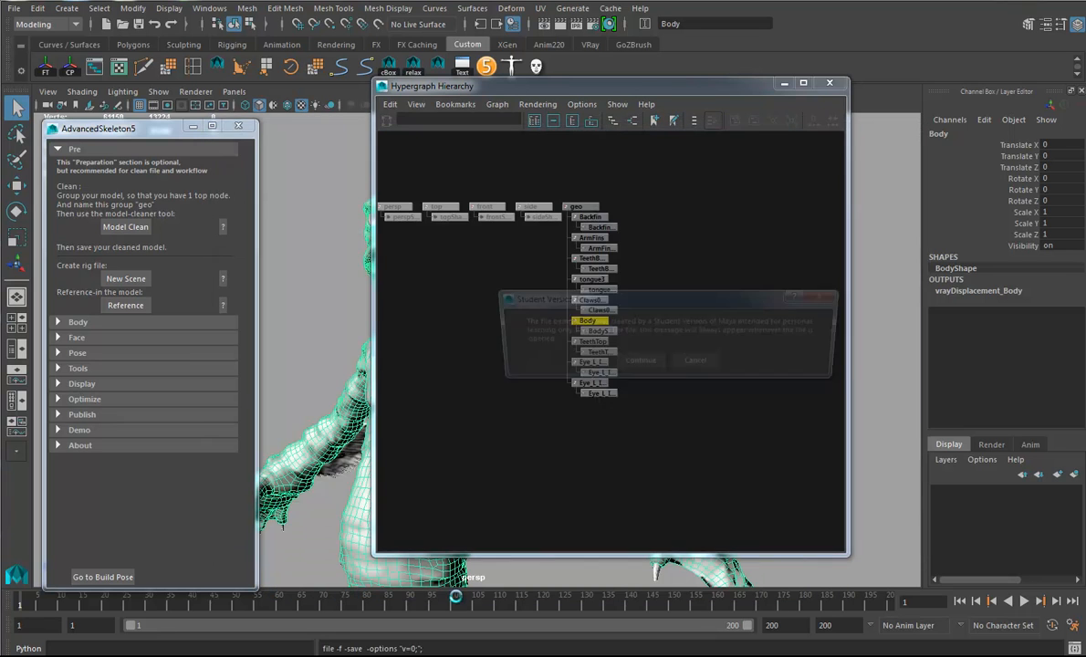
{"action": "left_click", "coordinate": [639, 363]}
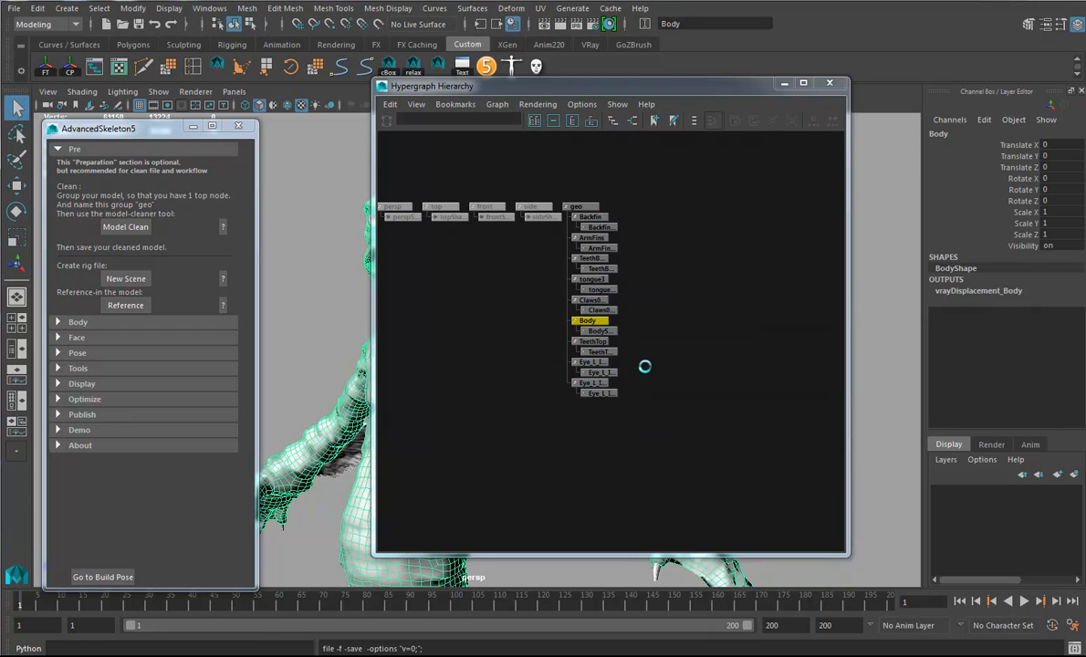
{"action": "key", "text": "w"}
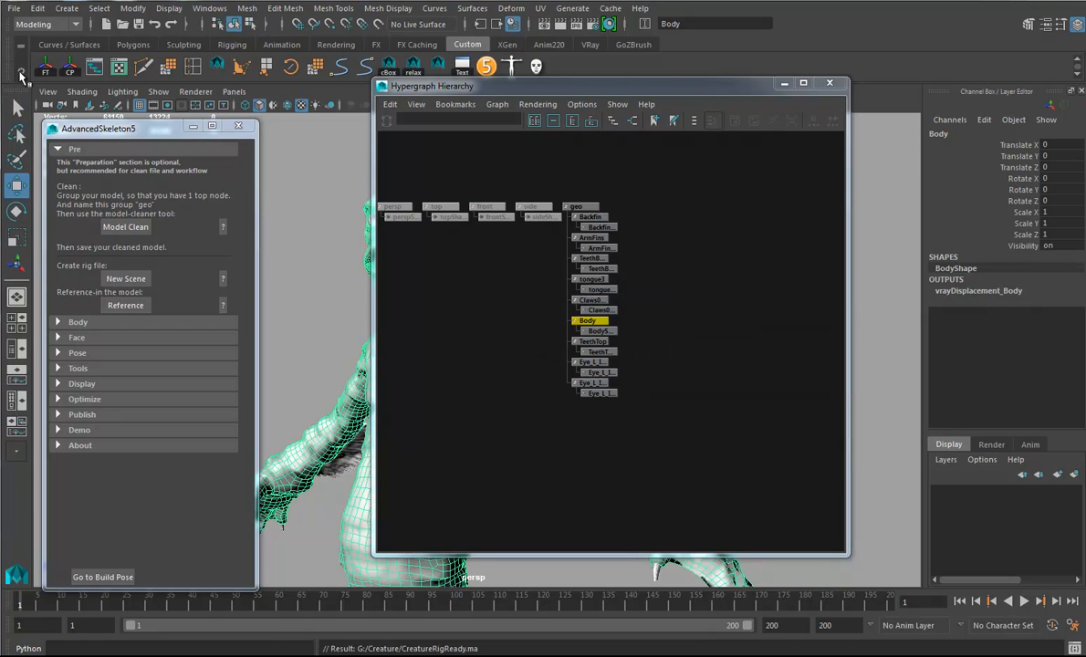
Start a new empty scene without saving further changes to CreatureRigReady.ma
{"action": "left_click", "coordinate": [14, 10]}
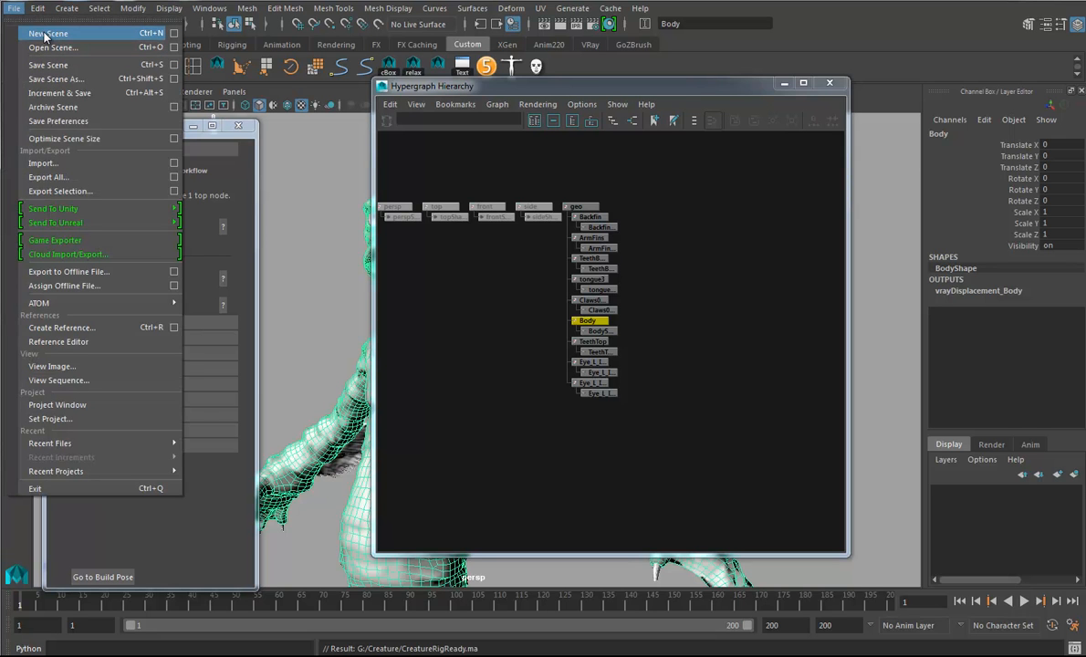
{"action": "left_click", "coordinate": [44, 34]}
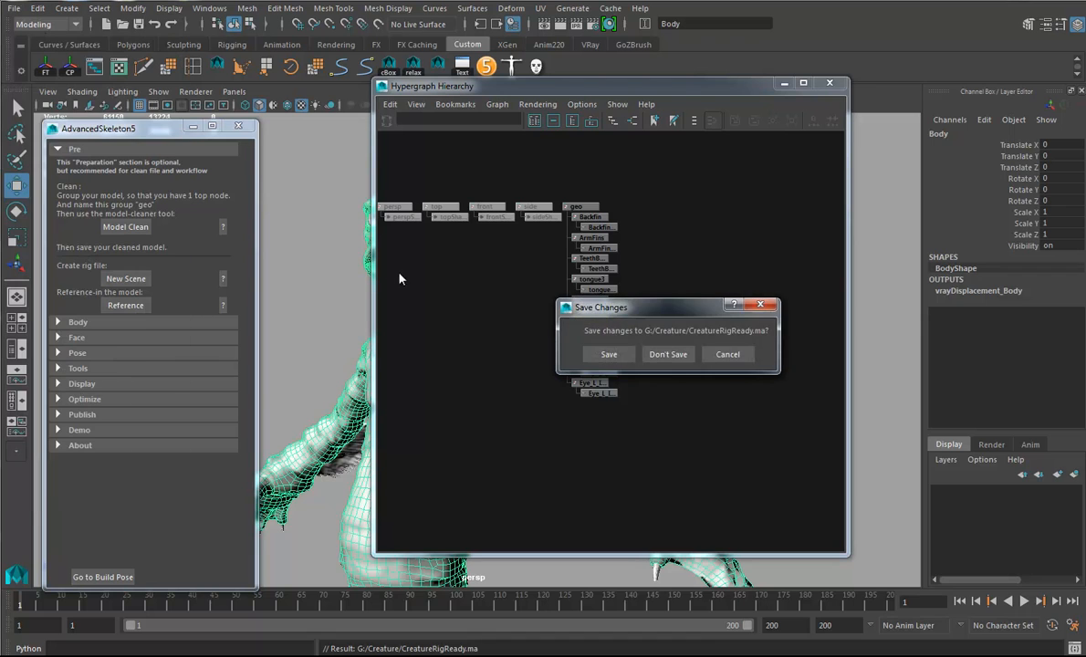
{"action": "left_click", "coordinate": [669, 355]}
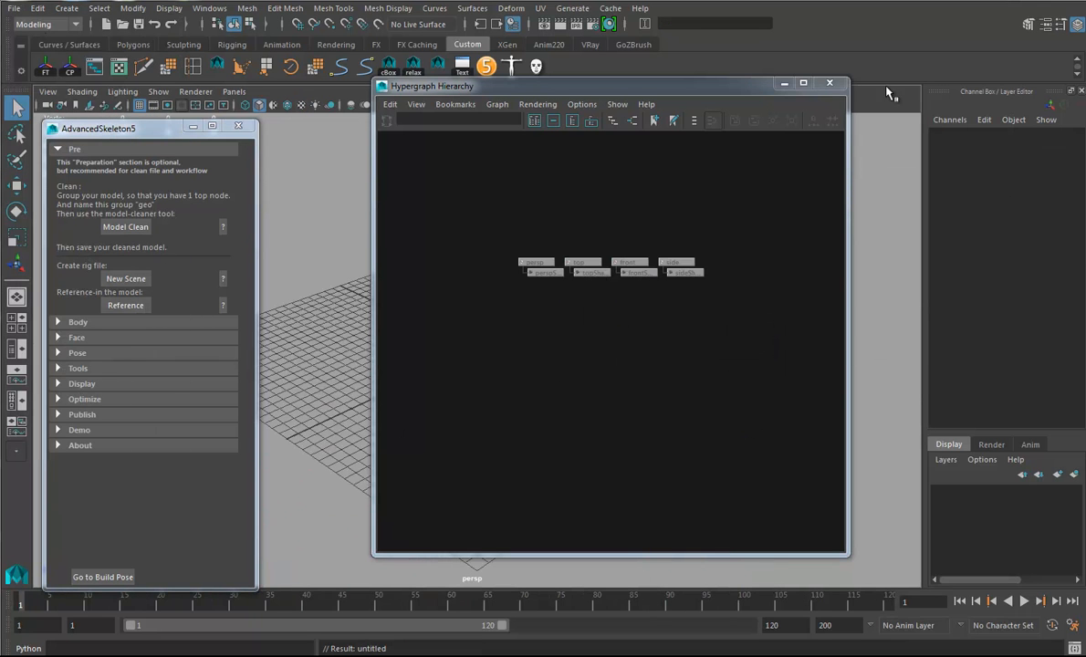
Move the Hypergraph Hierarchy window clear of the viewport and review its node display options
{"action": "left_click_drag", "start_coordinate": [764, 89], "coordinate": [1006, 108]}
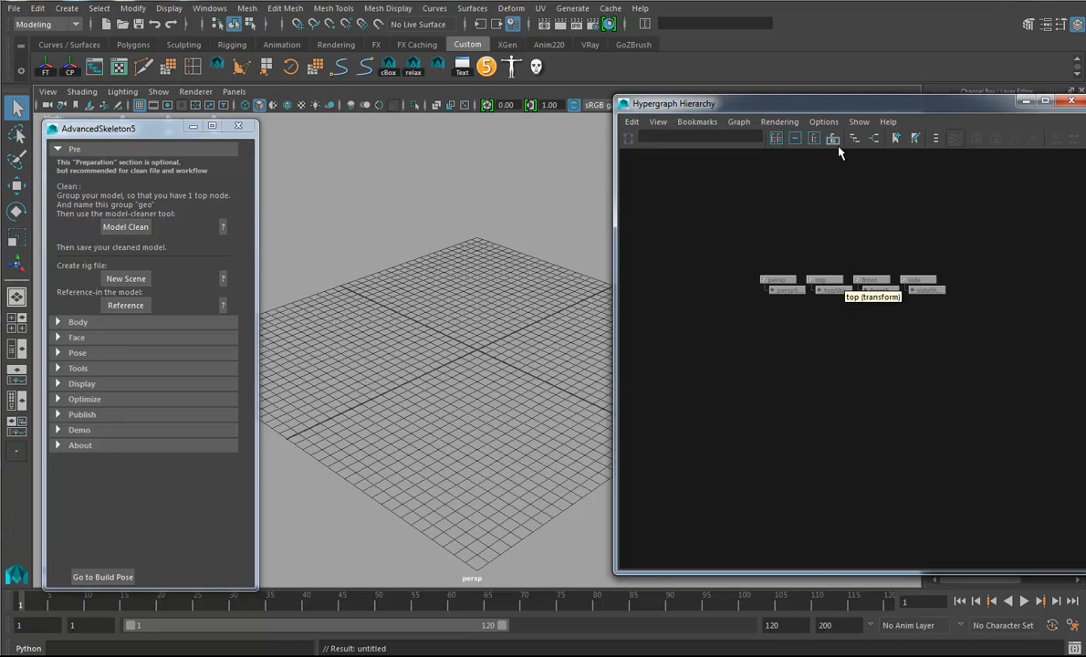
{"action": "left_click", "coordinate": [823, 121]}
{"action": "mouse_move", "coordinate": [915, 136]}
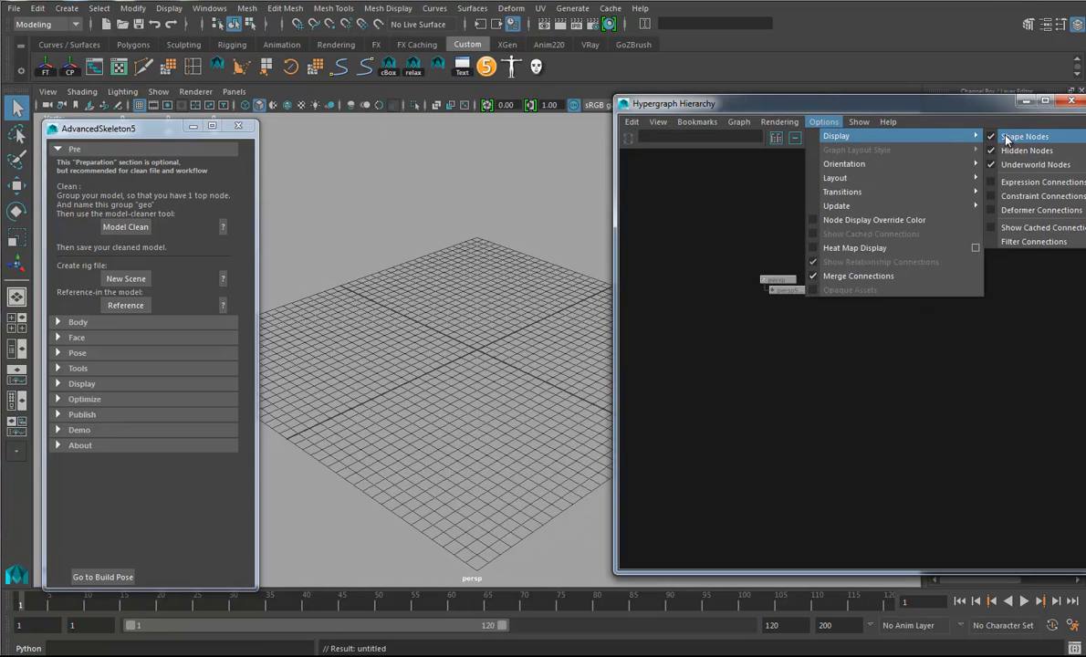
{"action": "left_click", "coordinate": [1031, 164]}
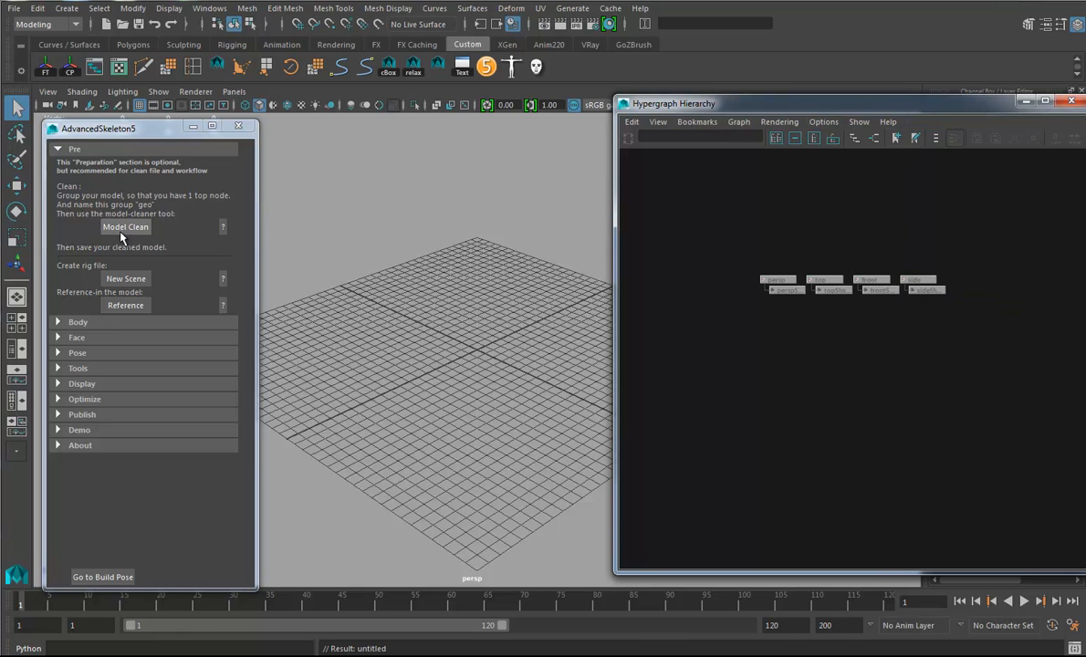
Start a model reference from AdvancedSkeleton5, set to merge into the selected root namespace and rename incoming objects that match
{"action": "left_click", "coordinate": [126, 306]}
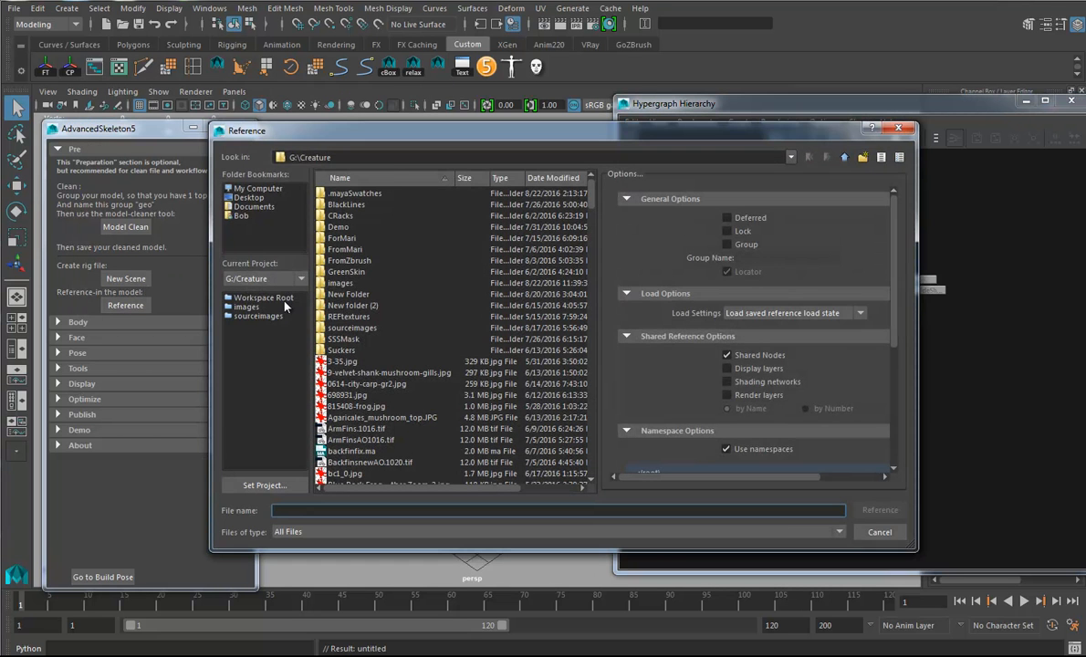
{"action": "left_click_drag", "start_coordinate": [375, 136], "coordinate": [386, 32]}
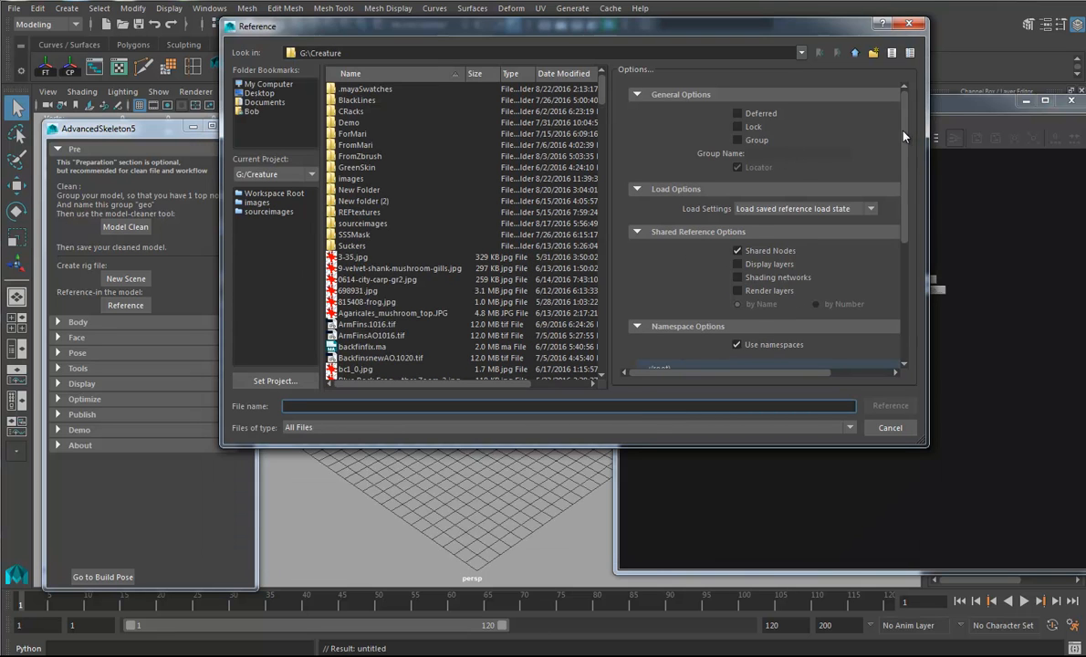
{"action": "scroll", "coordinate": [834, 222], "scroll_direction": "down", "scroll_amount": 5}
{"action": "left_click", "coordinate": [652, 285]}
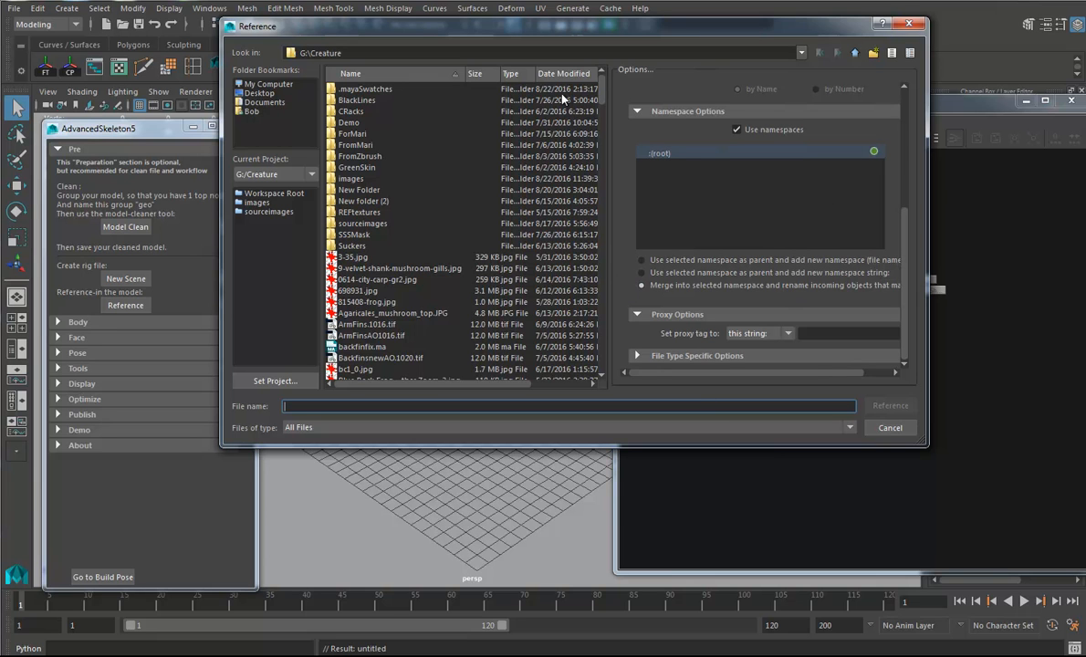
{"action": "left_click_drag", "start_coordinate": [490, 25], "coordinate": [473, 76]}
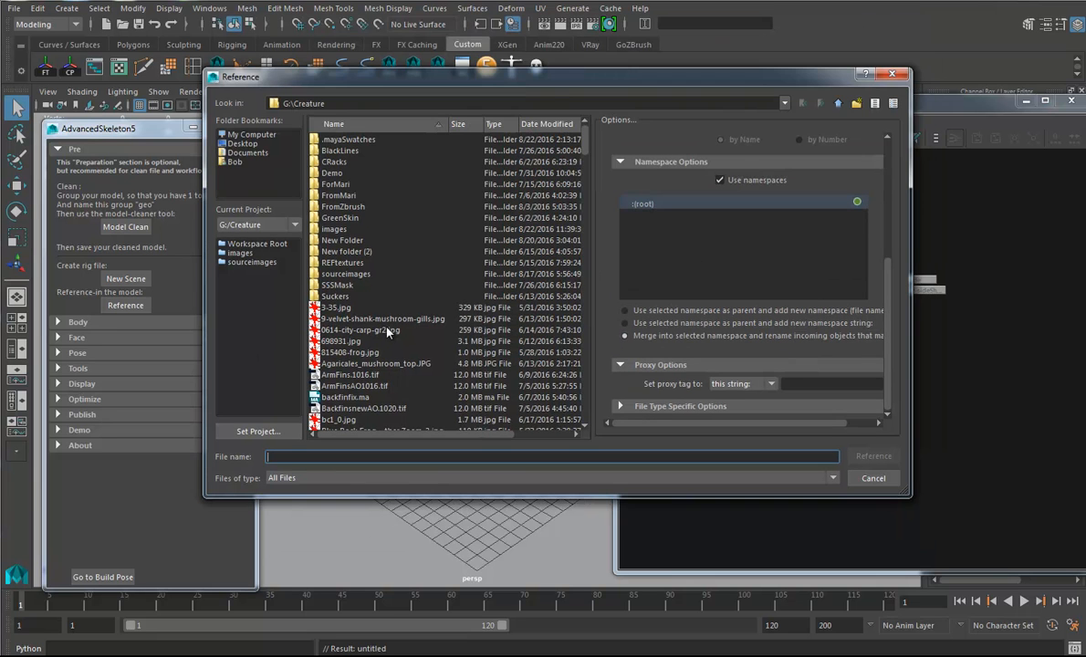
Look through the G:\Creature files for the reference and filter the list to Maya ASCII files
{"action": "left_click", "coordinate": [372, 364]}
{"action": "scroll", "coordinate": [378, 374], "scroll_direction": "down", "scroll_amount": 7}
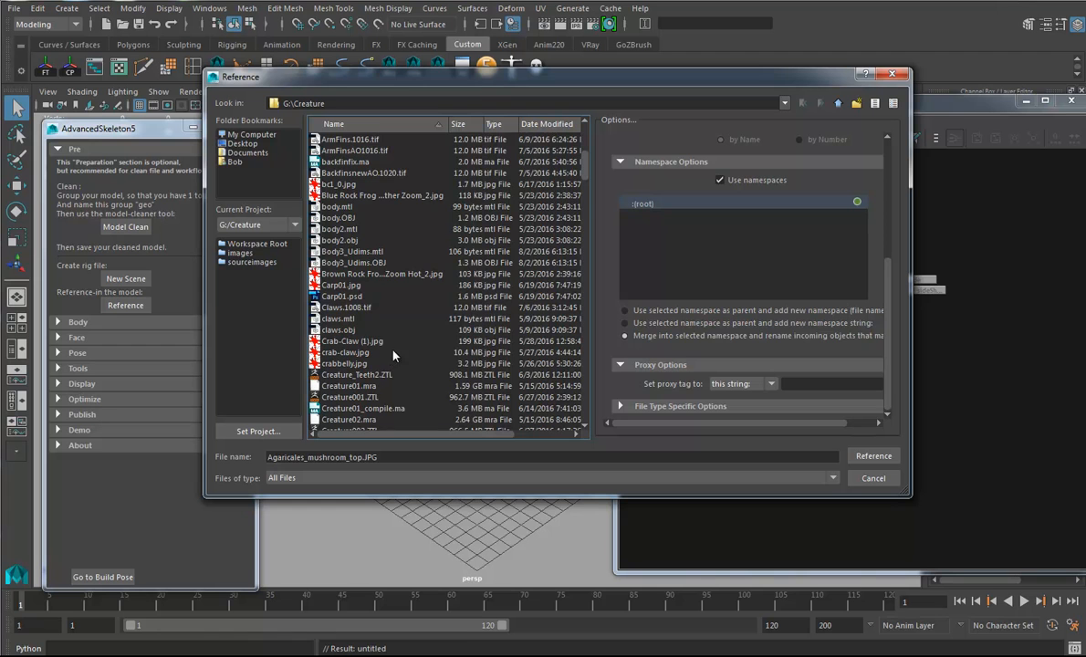
{"action": "scroll", "coordinate": [392, 351], "scroll_direction": "down", "scroll_amount": 13}
{"action": "scroll", "coordinate": [394, 331], "scroll_direction": "down", "scroll_amount": 9}
{"action": "scroll", "coordinate": [390, 326], "scroll_direction": "up", "scroll_amount": 11}
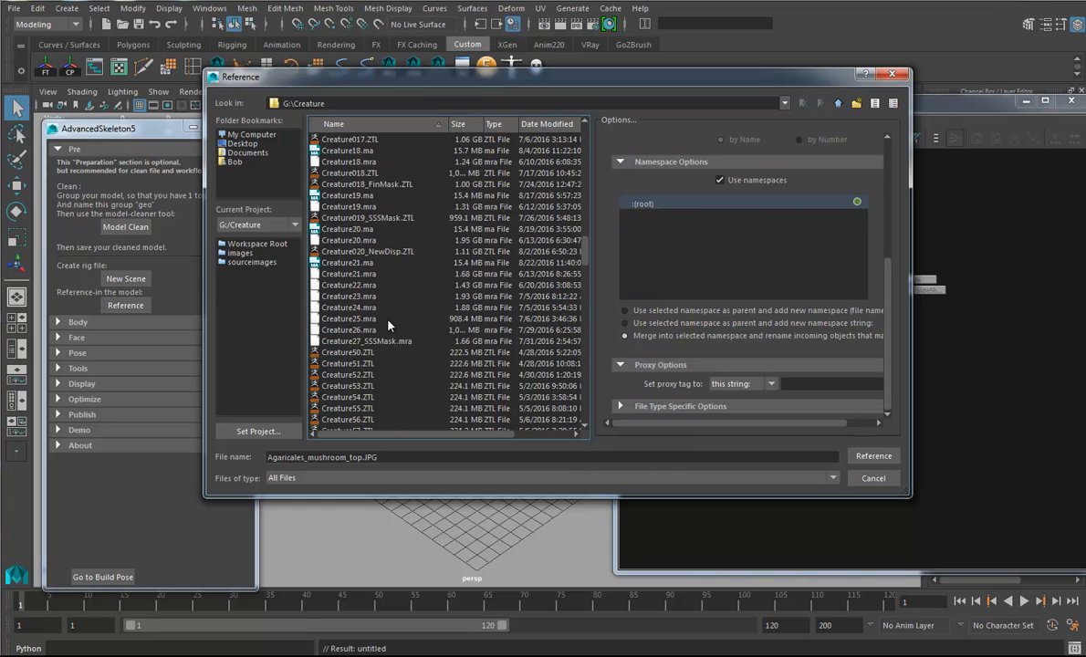
{"action": "scroll", "coordinate": [387, 341], "scroll_direction": "up", "scroll_amount": 7}
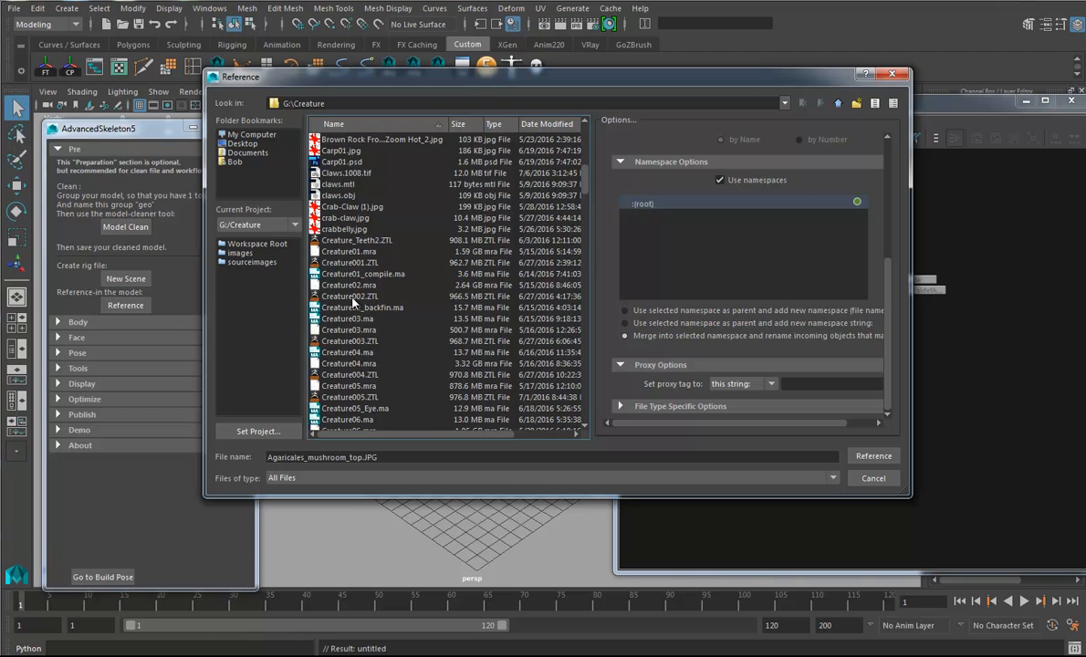
{"action": "scroll", "coordinate": [361, 310], "scroll_direction": "down", "scroll_amount": 20}
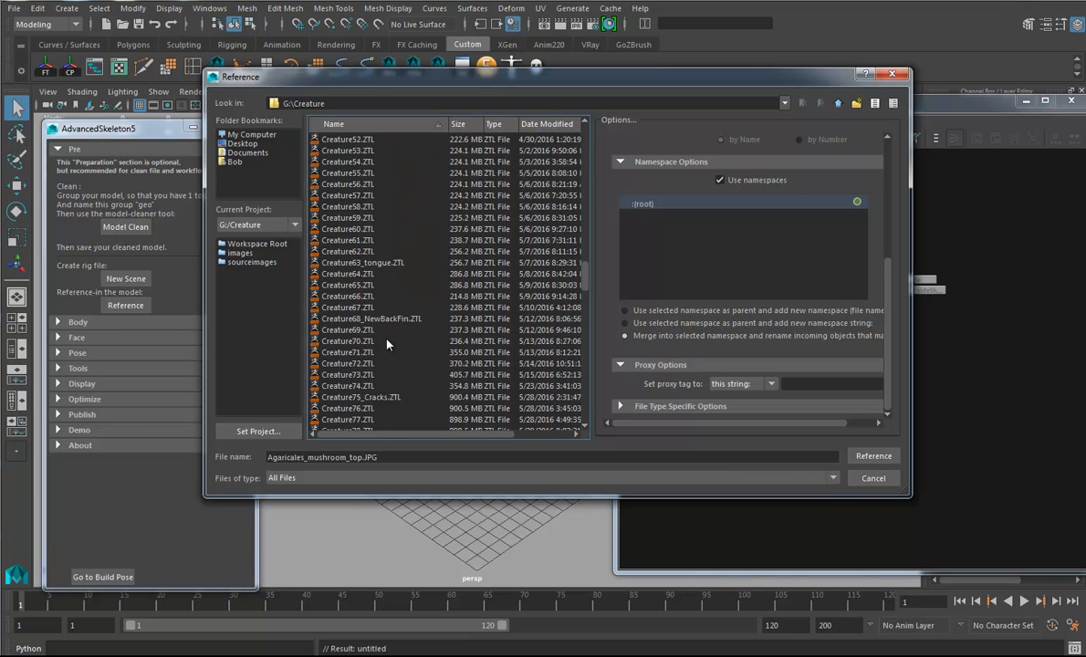
{"action": "scroll", "coordinate": [387, 345], "scroll_direction": "down", "scroll_amount": 14}
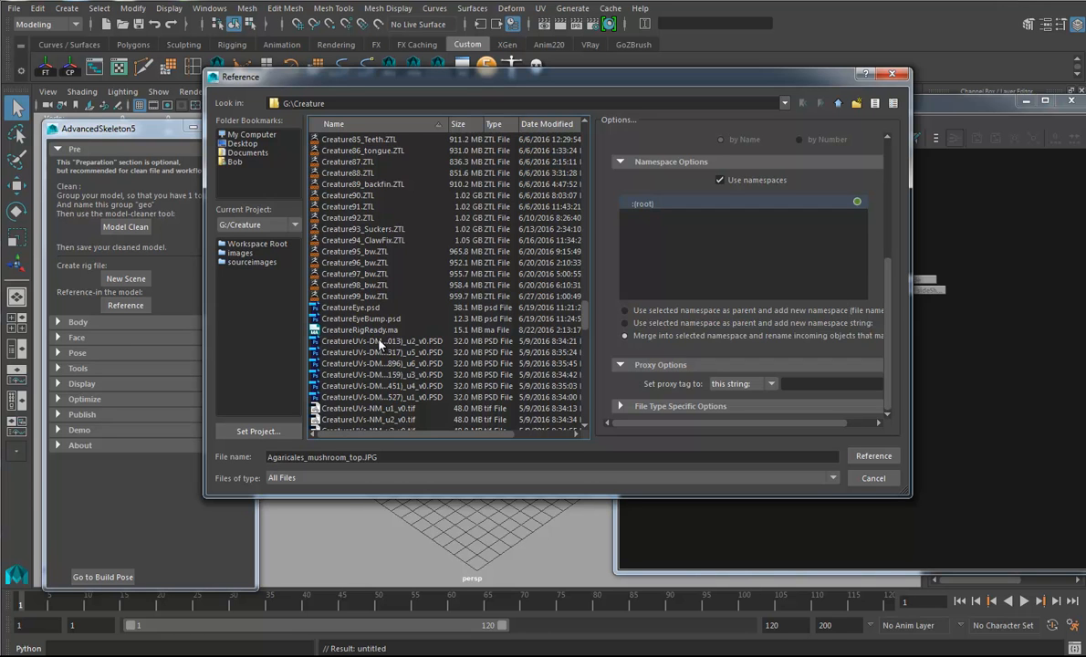
{"action": "scroll", "coordinate": [379, 343], "scroll_direction": "down", "scroll_amount": 15}
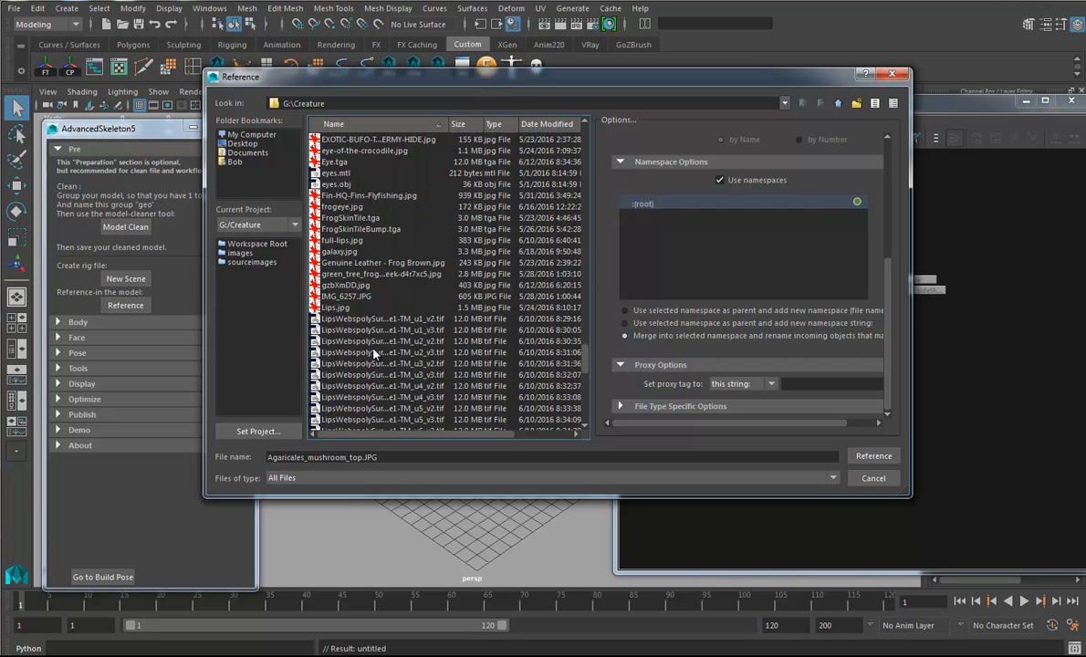
{"action": "scroll", "coordinate": [374, 355], "scroll_direction": "down", "scroll_amount": 8}
{"action": "left_click", "coordinate": [367, 478]}
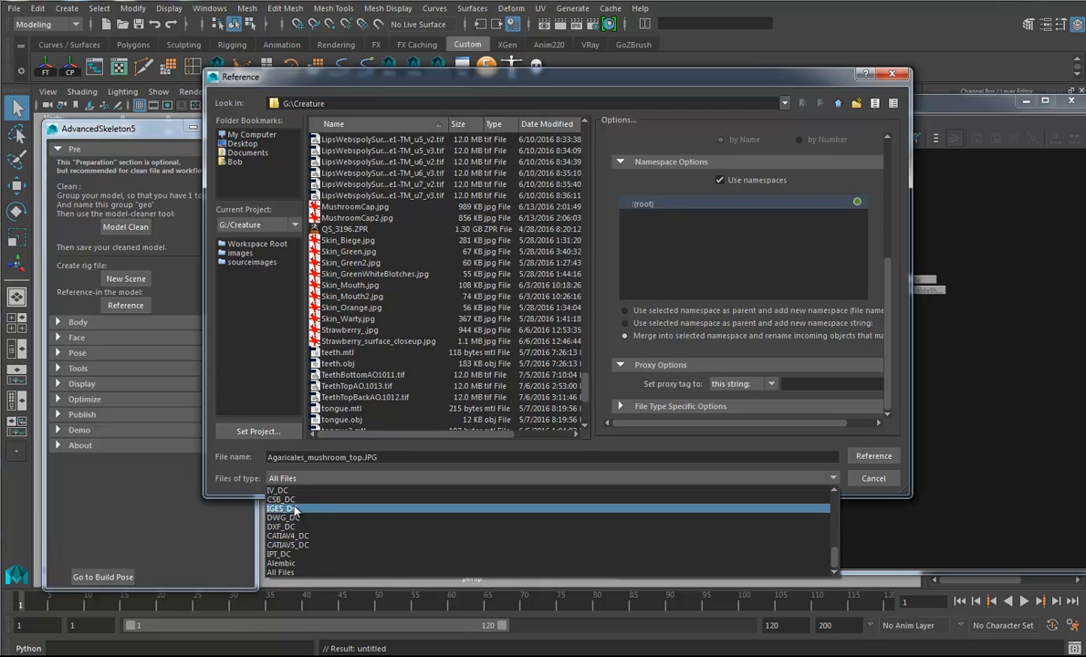
{"action": "scroll", "coordinate": [312, 485], "scroll_direction": "up", "scroll_amount": 7}
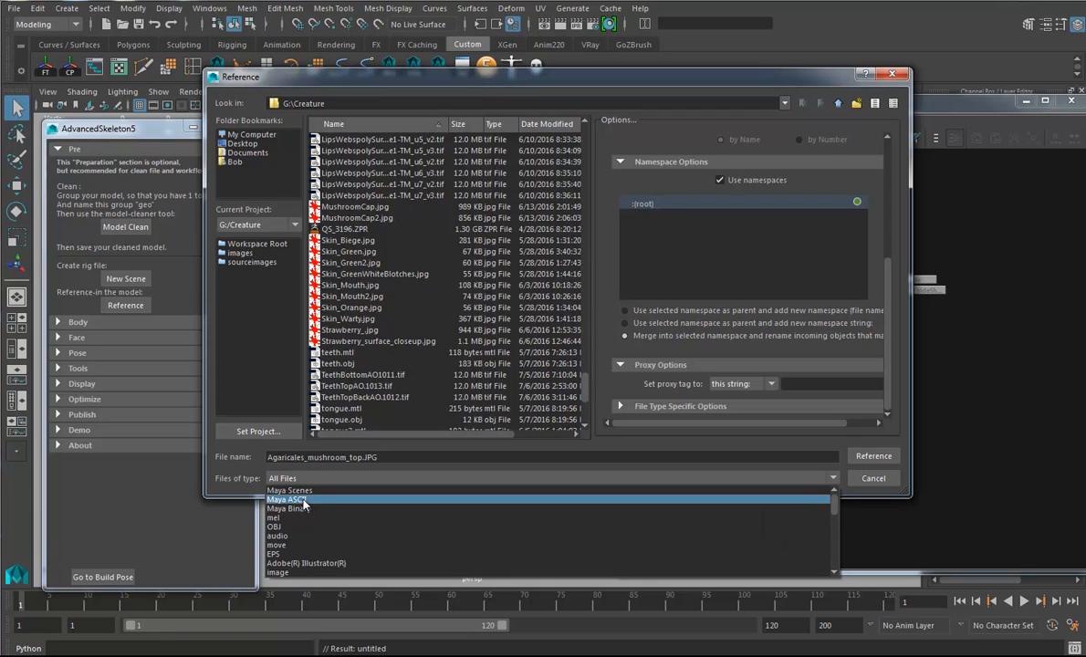
{"action": "left_click", "coordinate": [305, 500]}
Reference CreatureRigReady.ma into the empty scene
{"action": "left_click", "coordinate": [342, 174]}
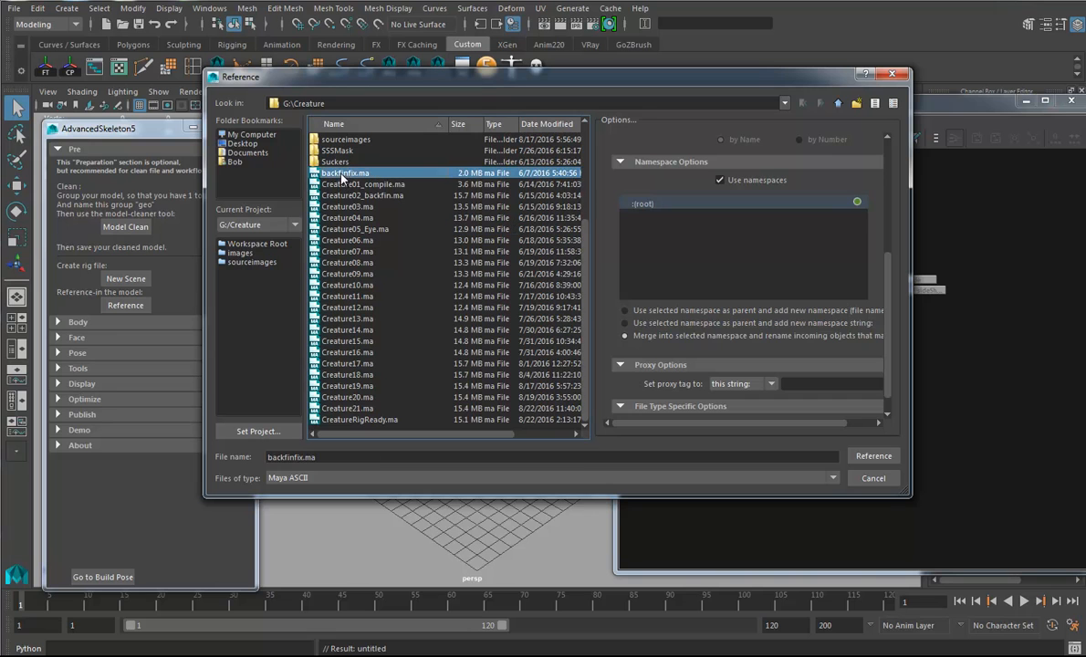
{"action": "left_click", "coordinate": [358, 230]}
{"action": "left_click", "coordinate": [365, 421]}
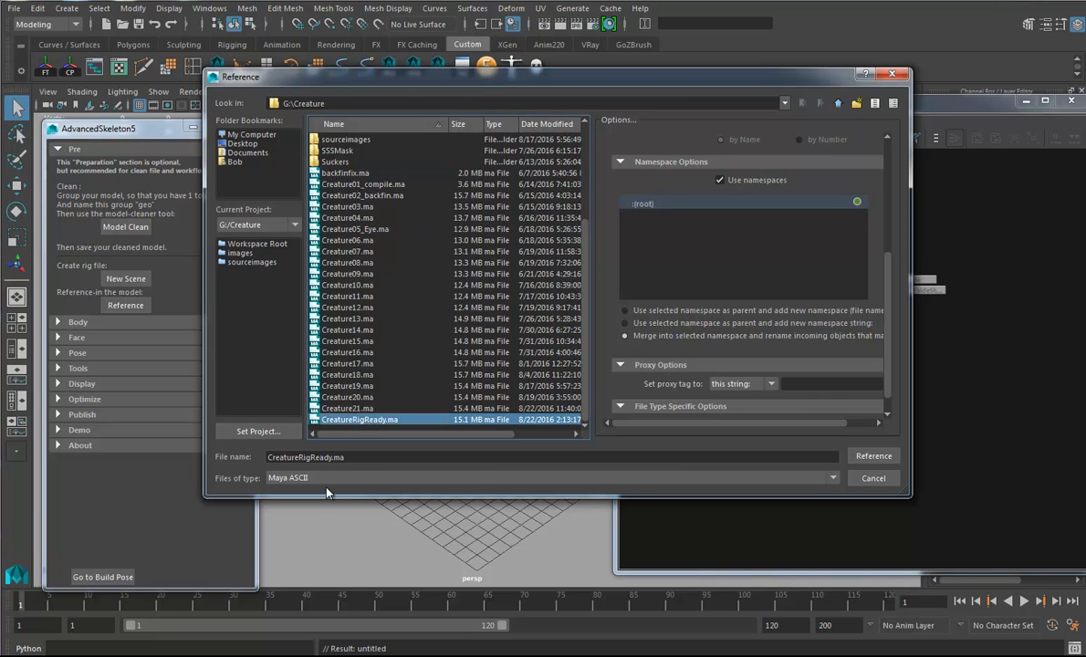
{"action": "left_click", "coordinate": [871, 456]}
Examine the referenced hierarchy in the Hypergraph, checking the geo group, its meshes and the stray polySurface1 node, and close the Hypergraph
{"action": "left_click_drag", "start_coordinate": [448, 290], "coordinate": [429, 449], "text": "alt"}
{"action": "middle_click_drag", "start_coordinate": [950, 335], "coordinate": [871, 330], "text": "alt"}
{"action": "left_click_drag", "start_coordinate": [922, 107], "coordinate": [662, 107]}
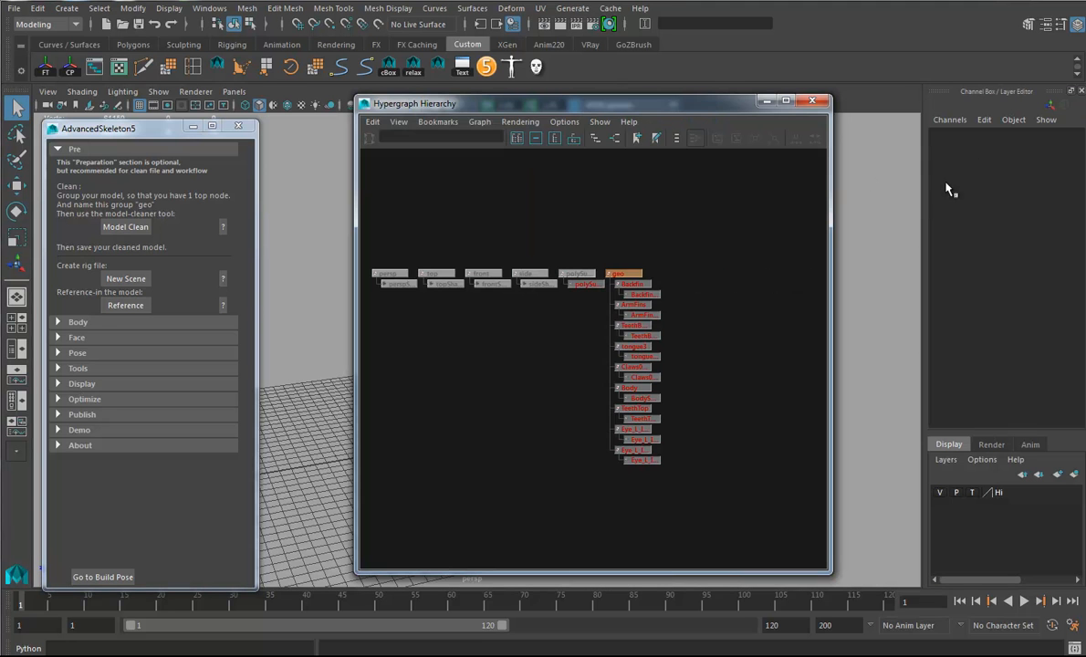
{"action": "left_click", "coordinate": [614, 275]}
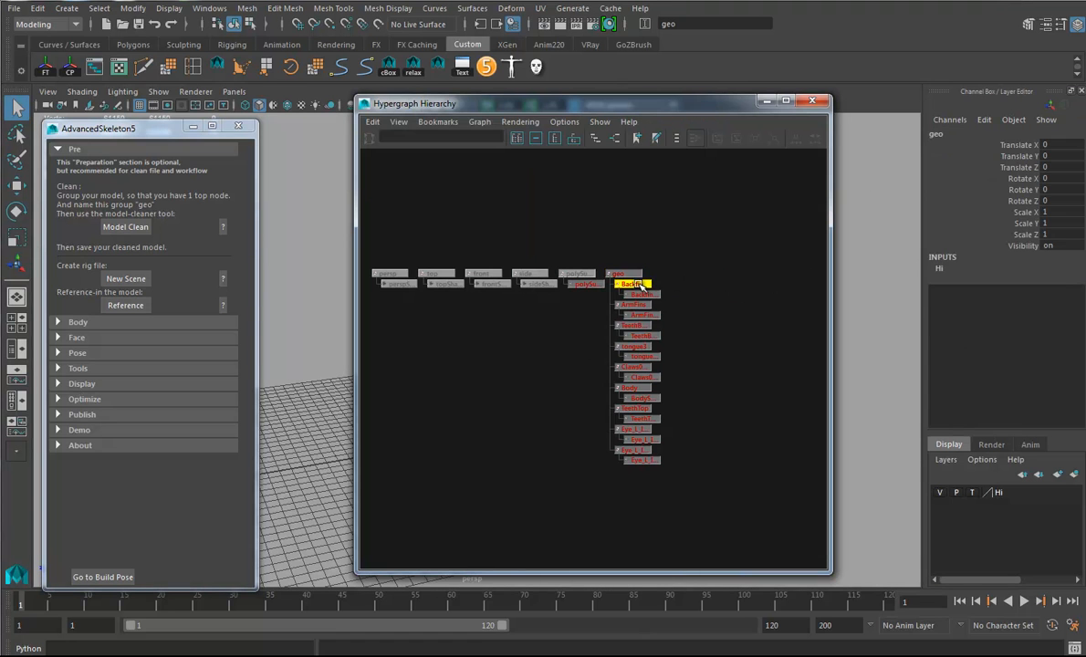
{"action": "left_click", "coordinate": [637, 285]}
{"action": "left_click", "coordinate": [574, 274]}
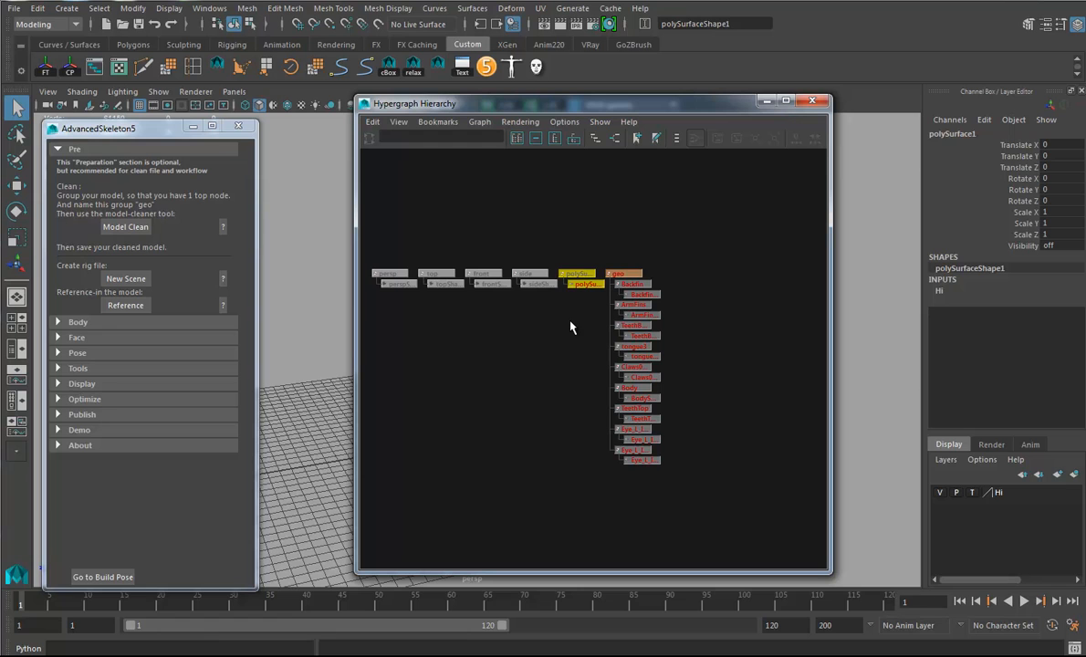
{"action": "left_click", "coordinate": [630, 284]}
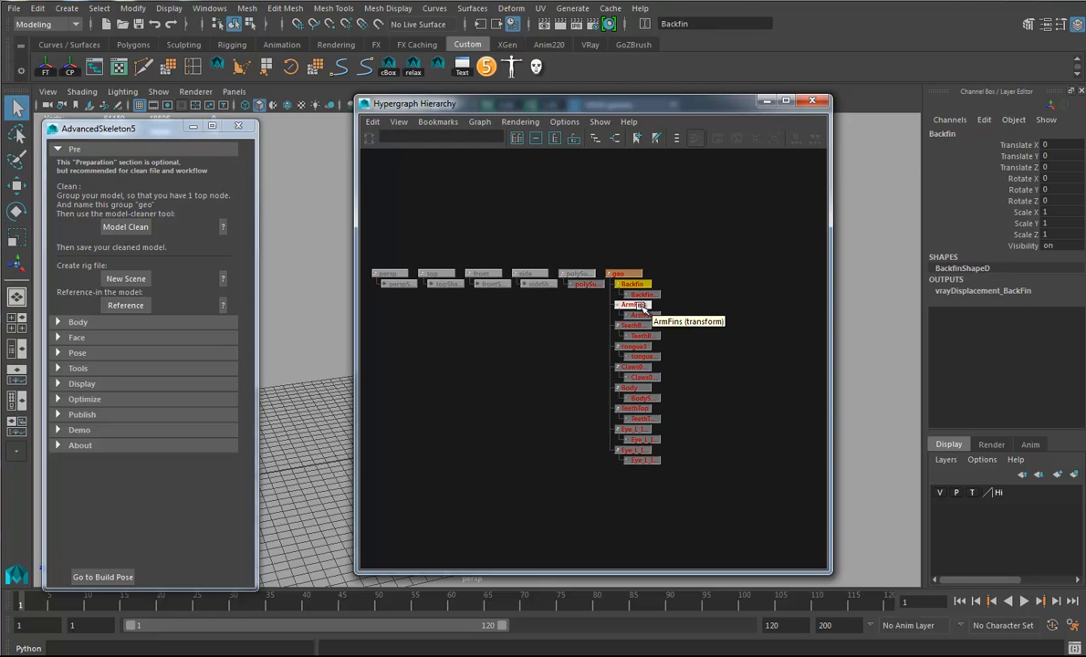
{"action": "left_click", "coordinate": [636, 305]}
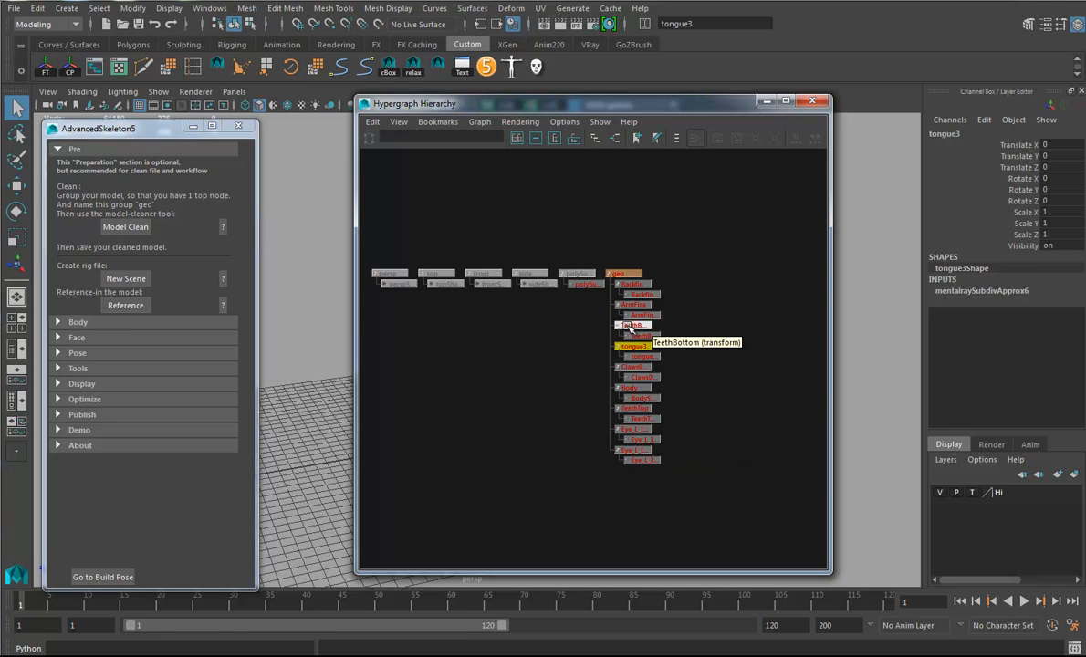
{"action": "left_click", "coordinate": [631, 366]}
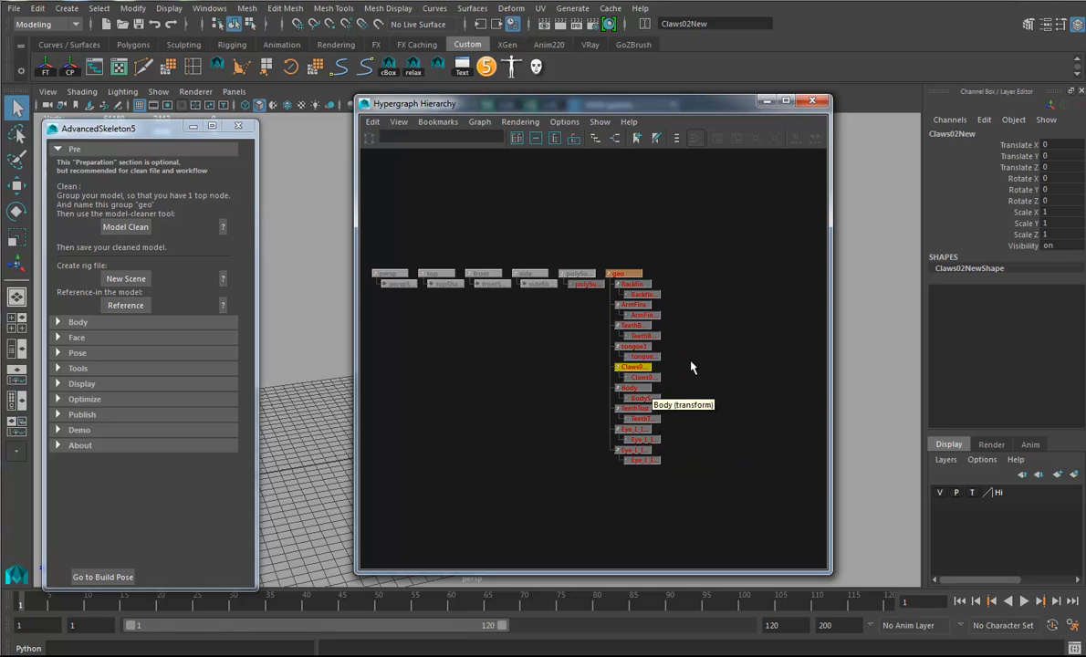
{"action": "left_click", "coordinate": [811, 101]}
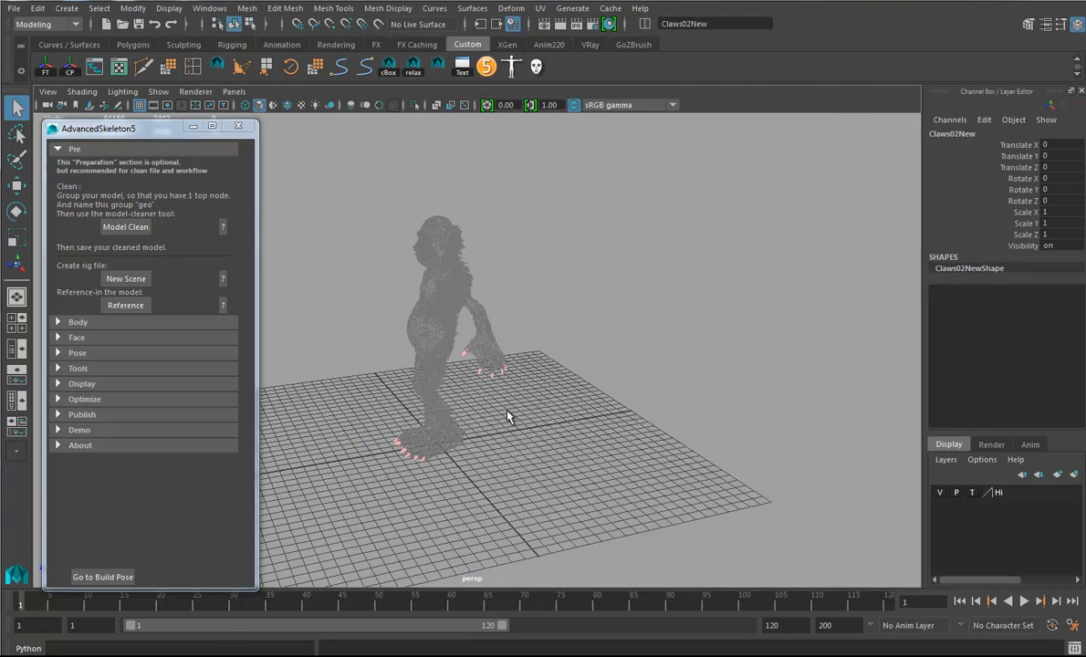
Open CreatureRigReady.ma from G:\Creature, discarding the unsaved scene that holds the reference
{"action": "left_click", "coordinate": [14, 8]}
{"action": "left_click", "coordinate": [73, 61]}
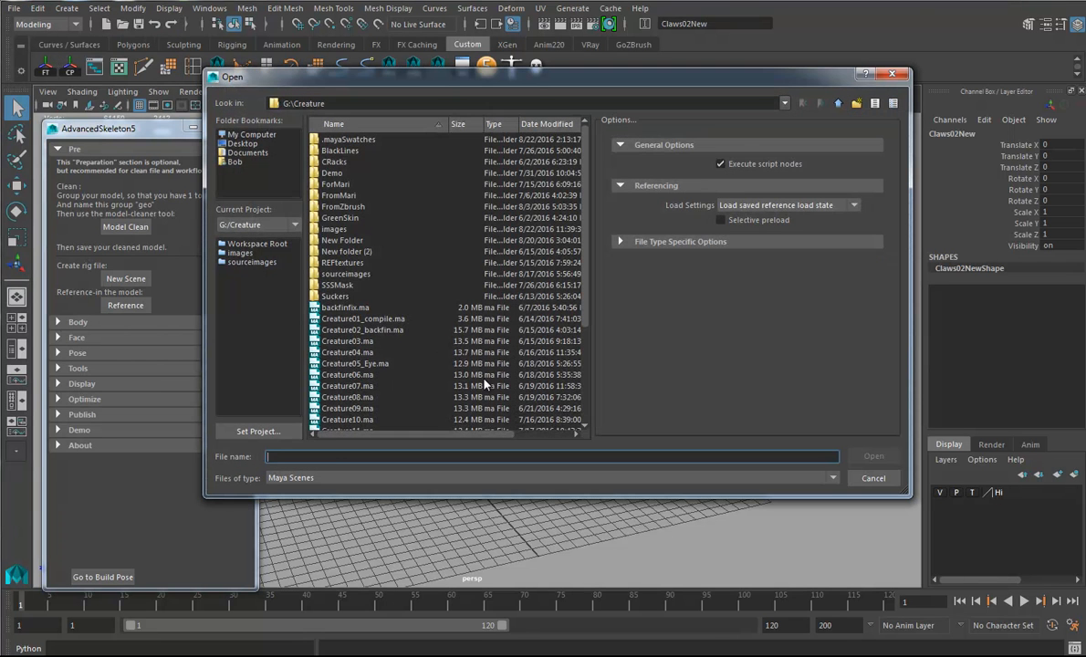
{"action": "left_click", "coordinate": [356, 340]}
{"action": "scroll", "coordinate": [356, 401], "scroll_direction": "down", "scroll_amount": 3}
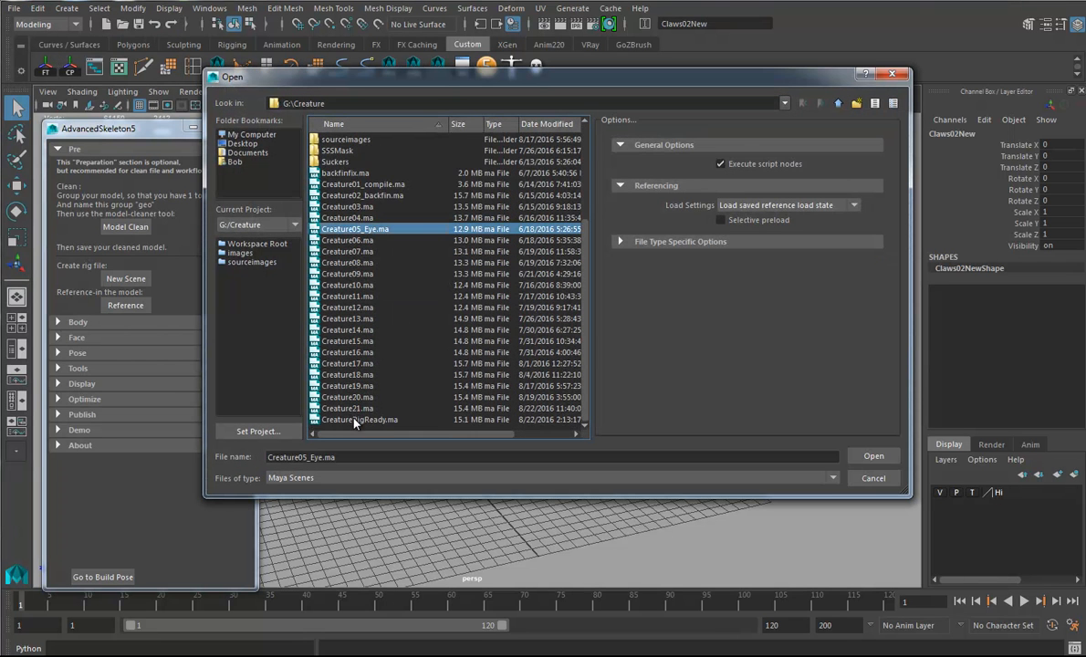
{"action": "double_click", "coordinate": [355, 420]}
{"action": "left_click", "coordinate": [664, 357]}
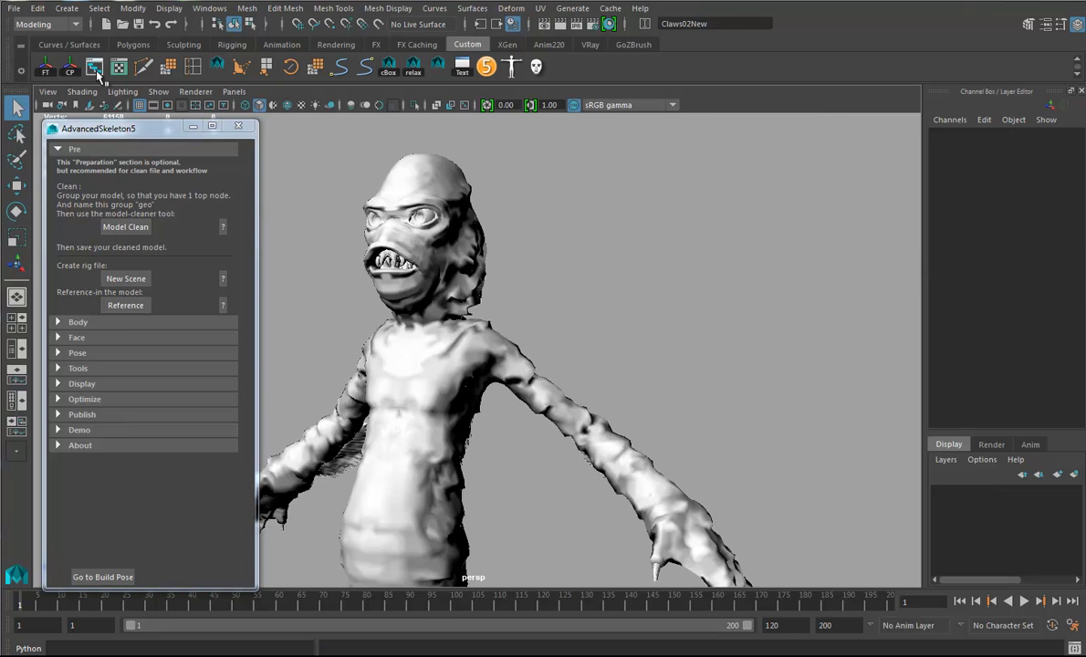
Make the hidden polySurface1 mesh outside the geo group visible through the Hypergraph and delete it
{"action": "left_click", "coordinate": [94, 67]}
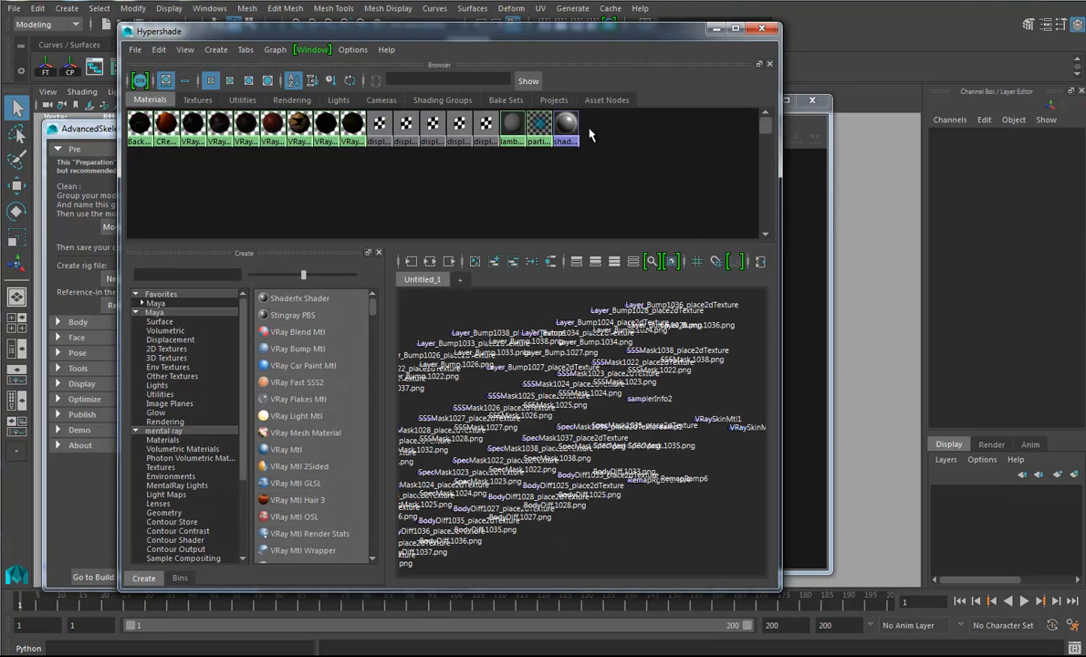
{"action": "left_click", "coordinate": [824, 142]}
{"action": "left_click", "coordinate": [716, 28]}
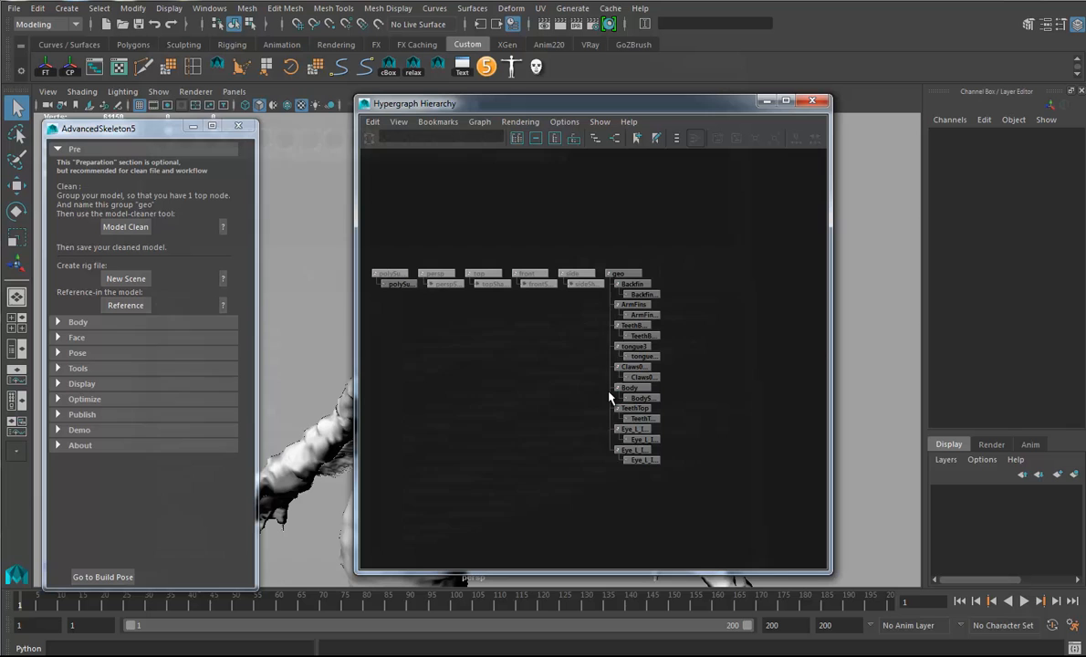
{"action": "left_click", "coordinate": [390, 275]}
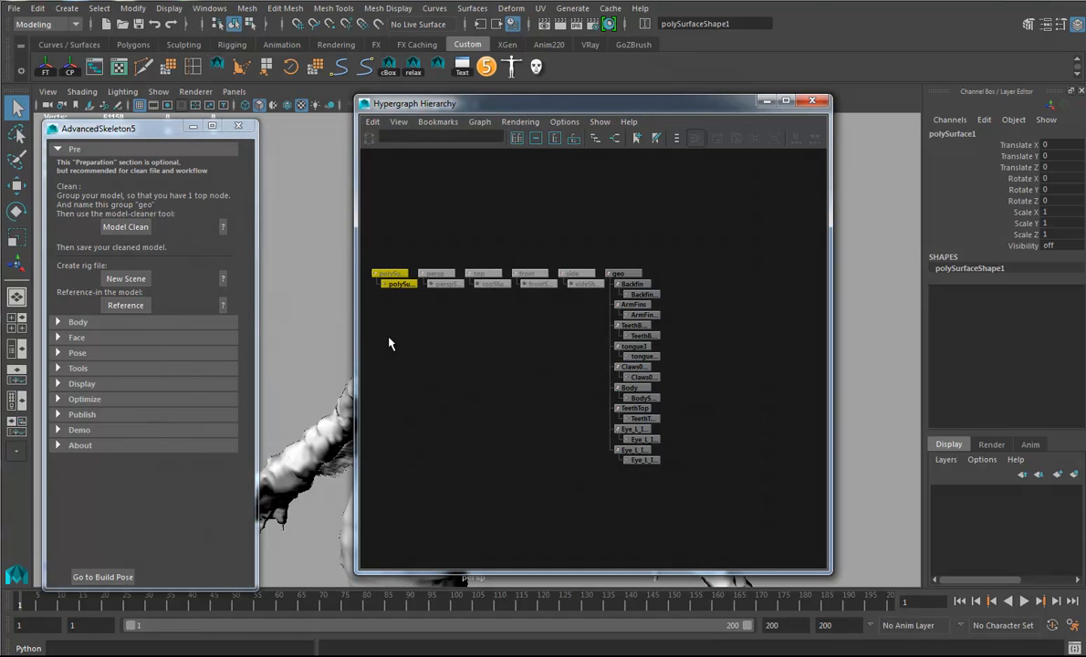
{"action": "right_click", "coordinate": [392, 277]}
{"action": "left_click", "coordinate": [488, 392]}
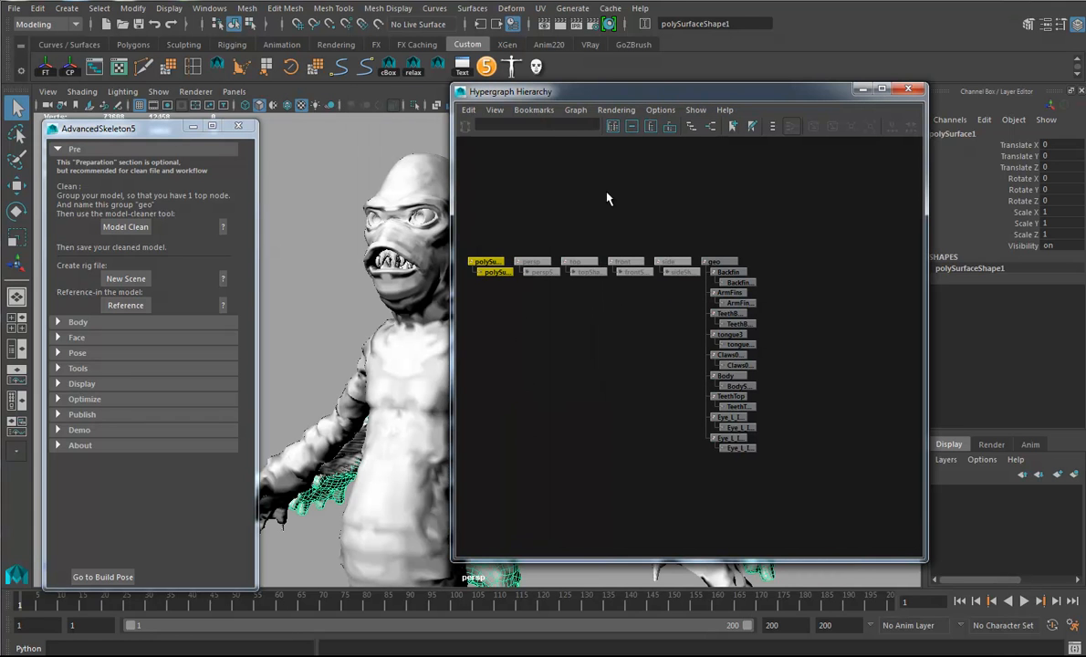
{"action": "left_click_drag", "start_coordinate": [557, 91], "coordinate": [775, 78]}
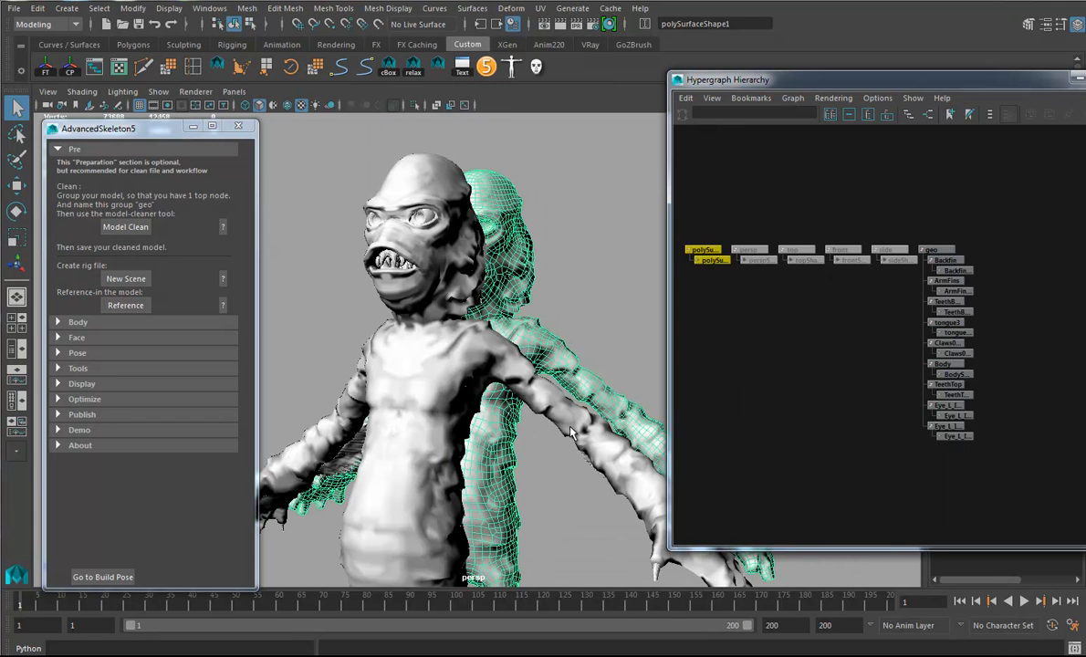
{"action": "key", "text": "Delete"}
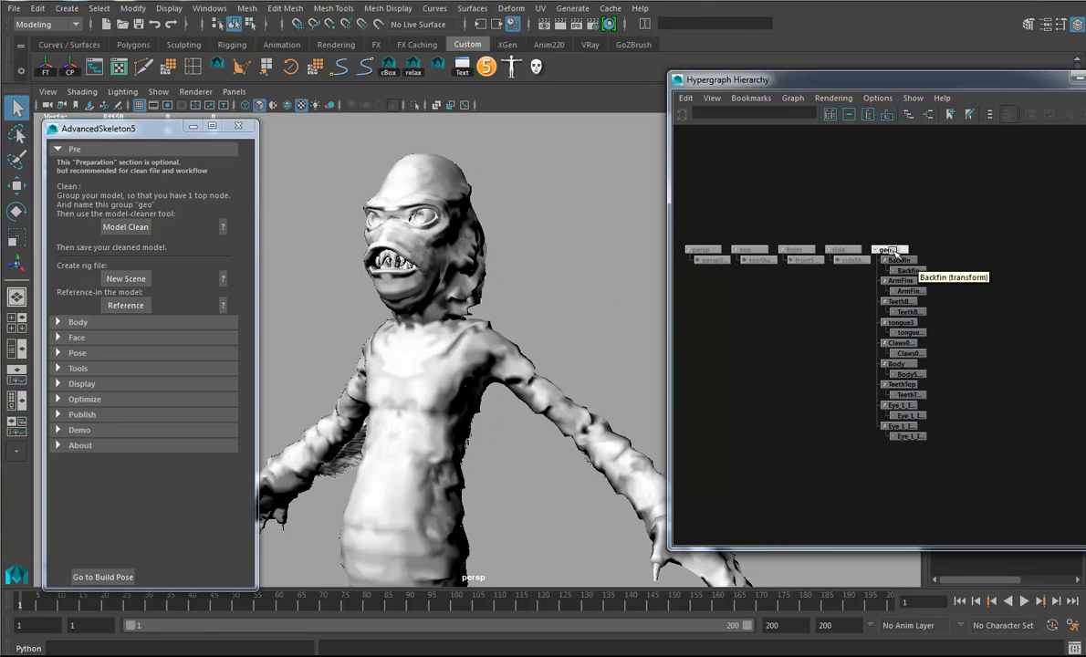
Save the cleaned CreatureRigReady.ma scene, accepting the student version notice
{"action": "left_click", "coordinate": [15, 9]}
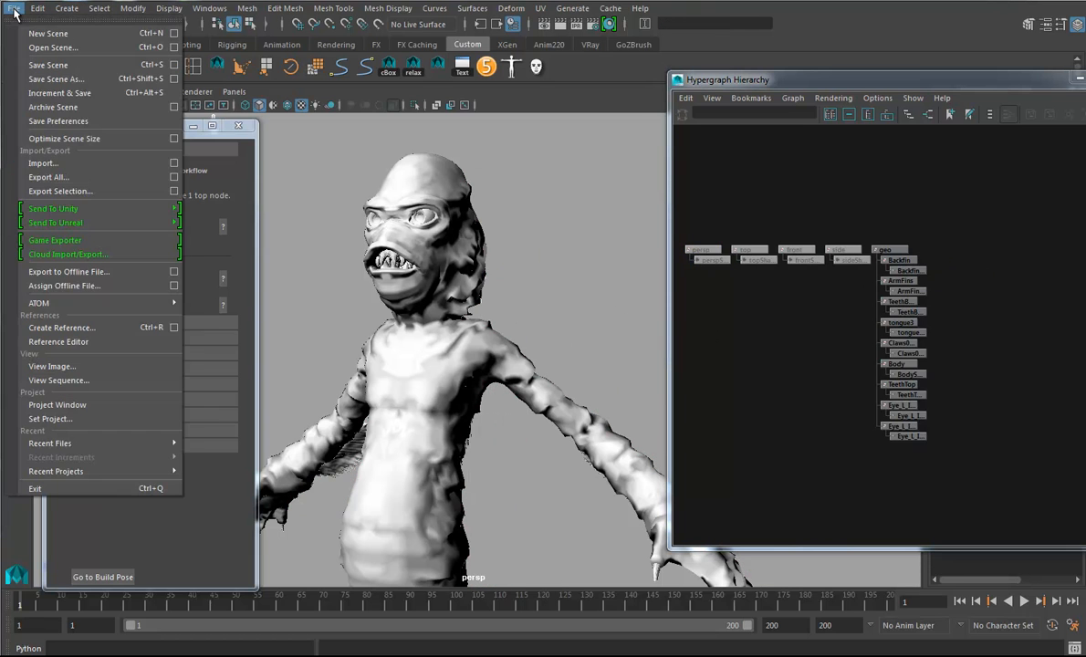
{"action": "left_click", "coordinate": [46, 66]}
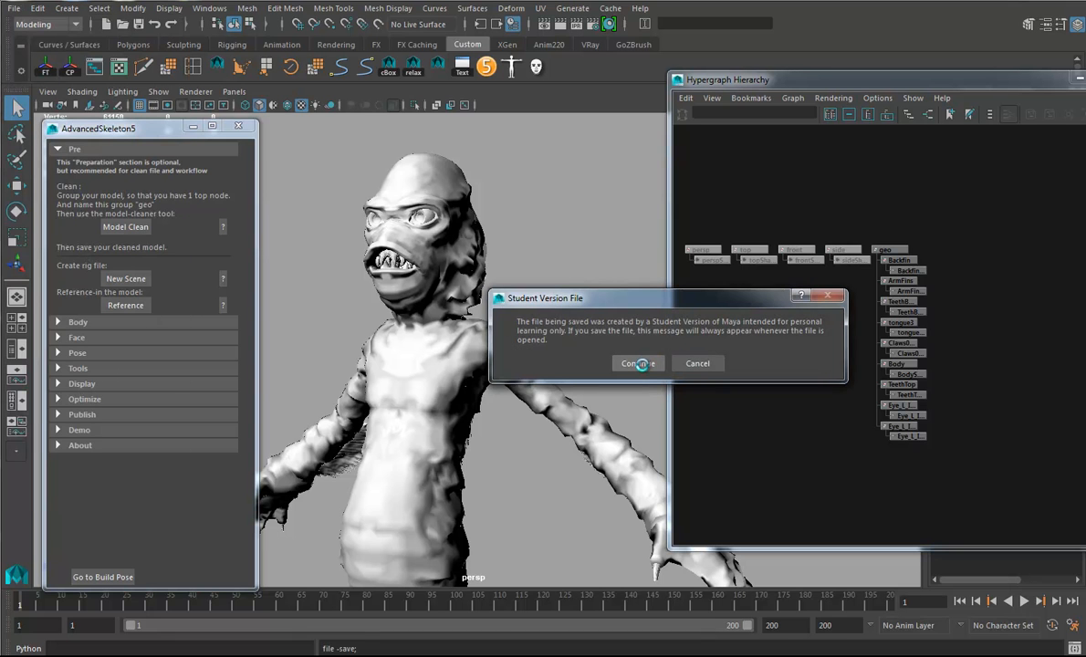
{"action": "left_click", "coordinate": [637, 363]}
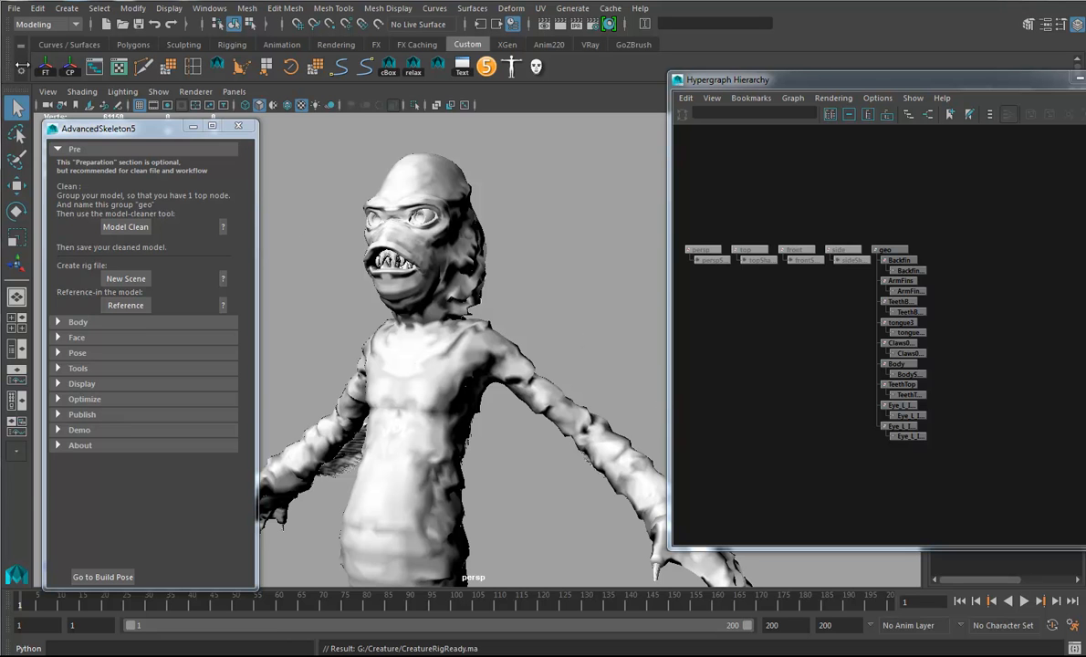
Optimize the scene size to remove unused items and save CreatureRigReady.ma again
{"action": "left_click", "coordinate": [14, 9]}
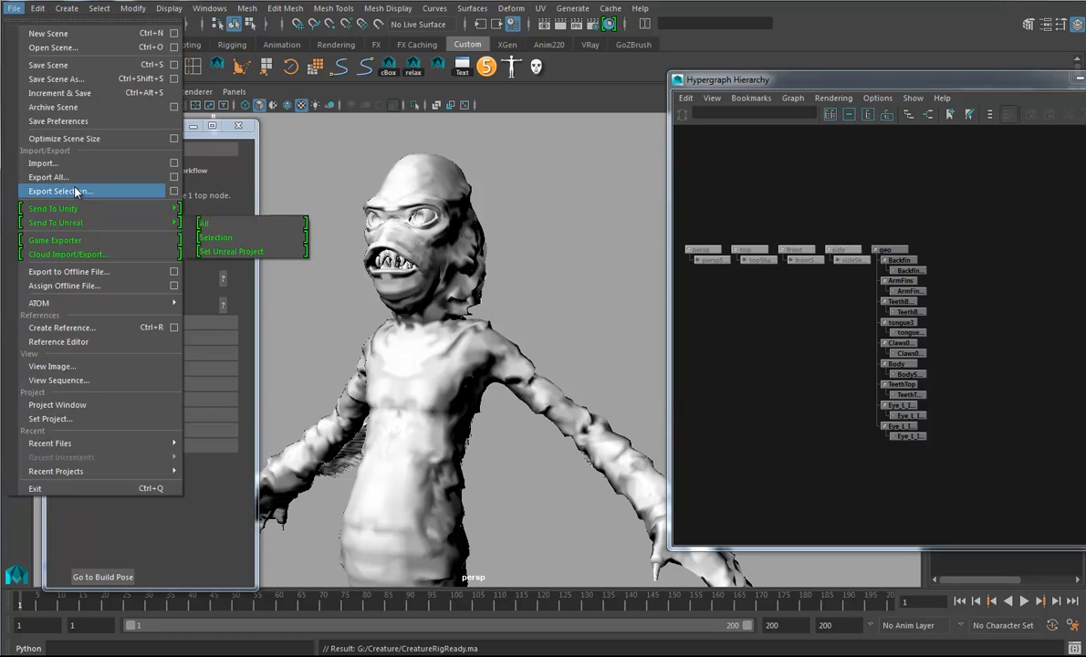
{"action": "left_click", "coordinate": [57, 137]}
{"action": "left_click", "coordinate": [638, 360]}
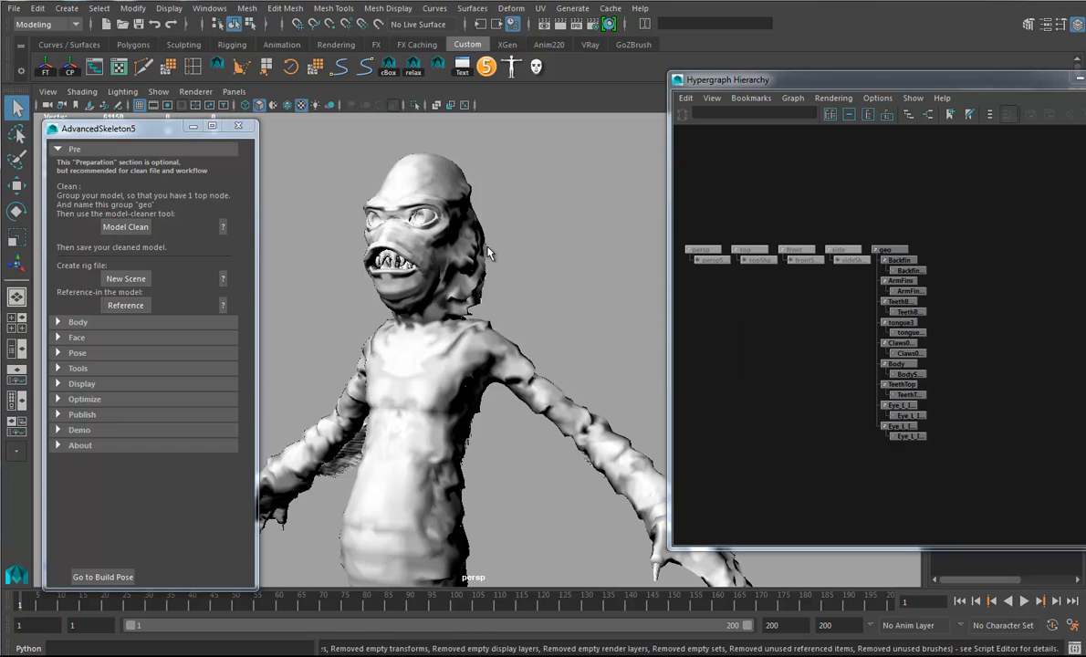
{"action": "left_click", "coordinate": [13, 8]}
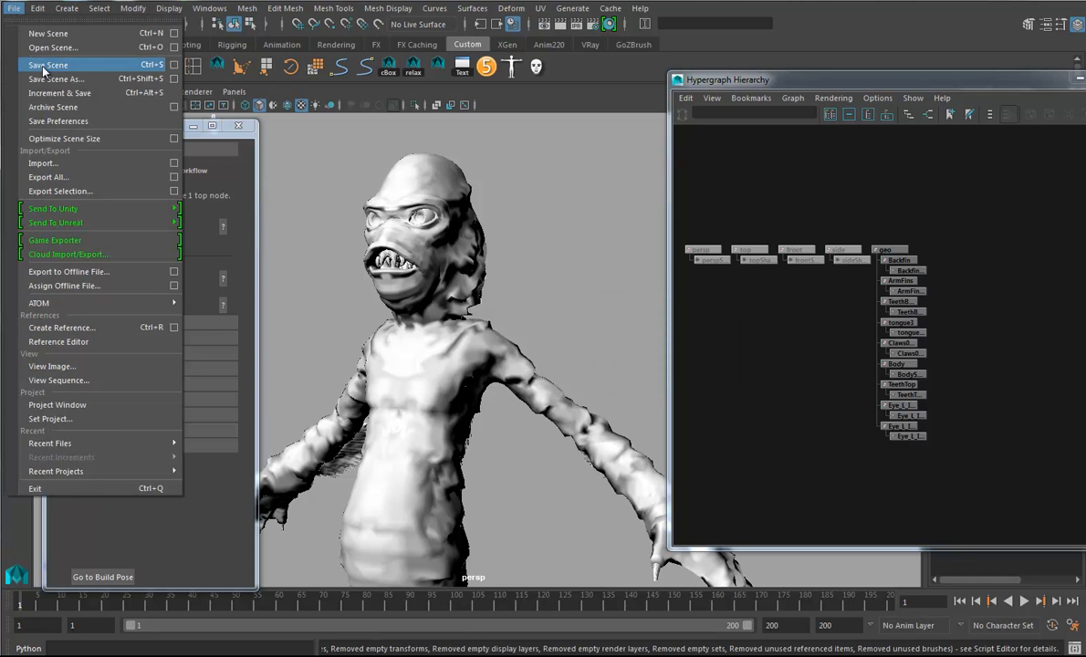
{"action": "left_click", "coordinate": [39, 65]}
{"action": "key", "text": "Return"}
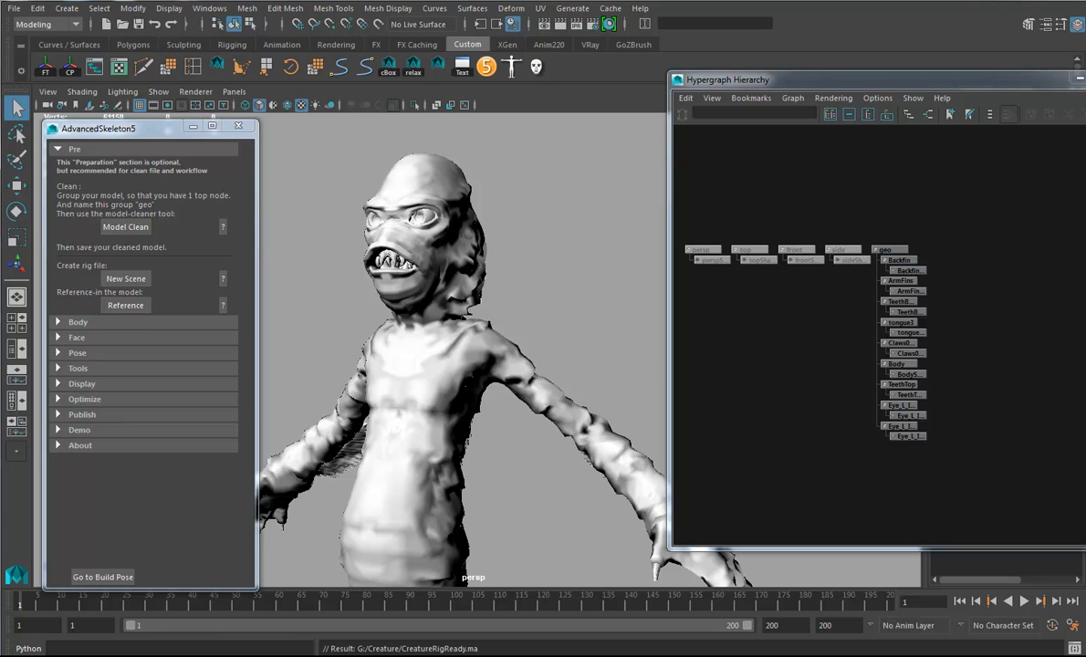
Close the Hypergraph, start a new scene and reference CreatureRigReady.ma into it, merged into the root namespace
{"action": "left_click", "coordinate": [1084, 78]}
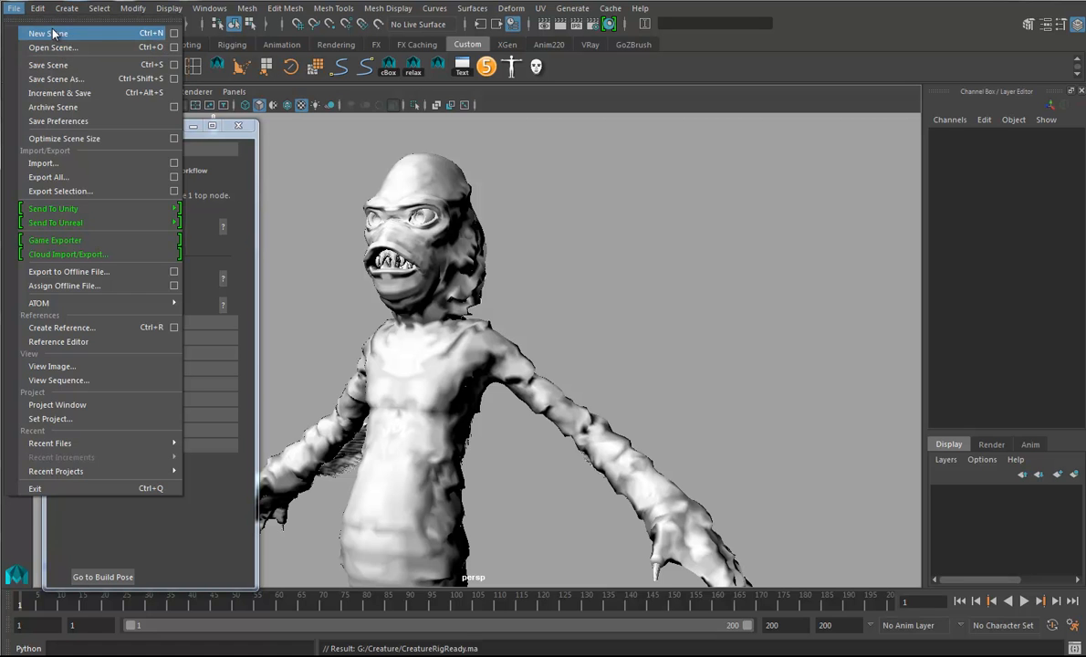
{"action": "left_click", "coordinate": [52, 34]}
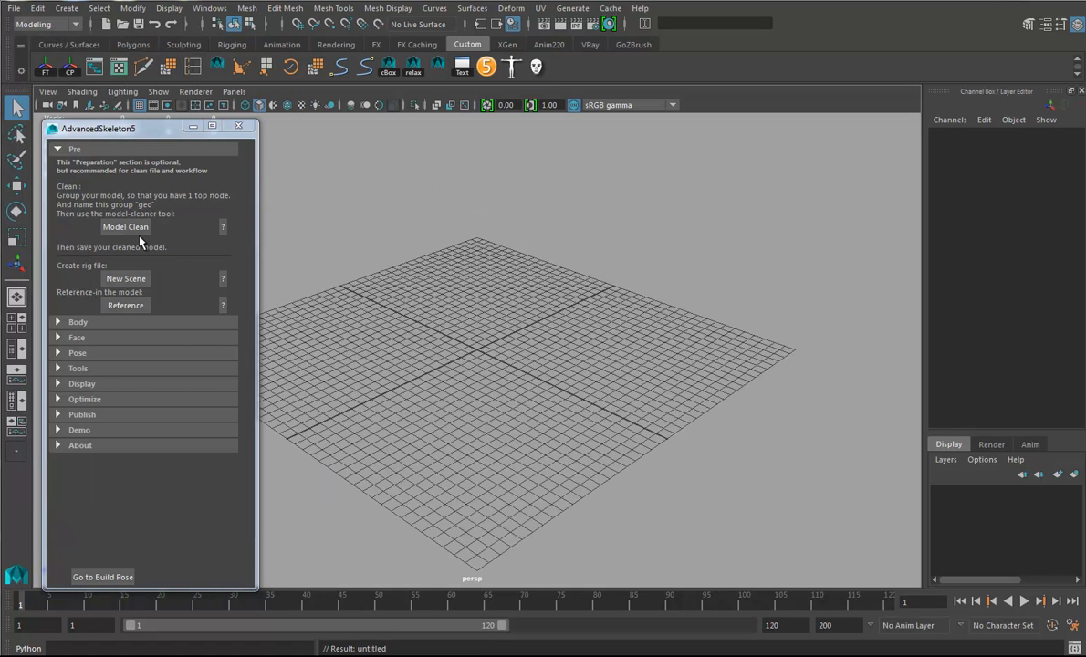
{"action": "left_click", "coordinate": [137, 308]}
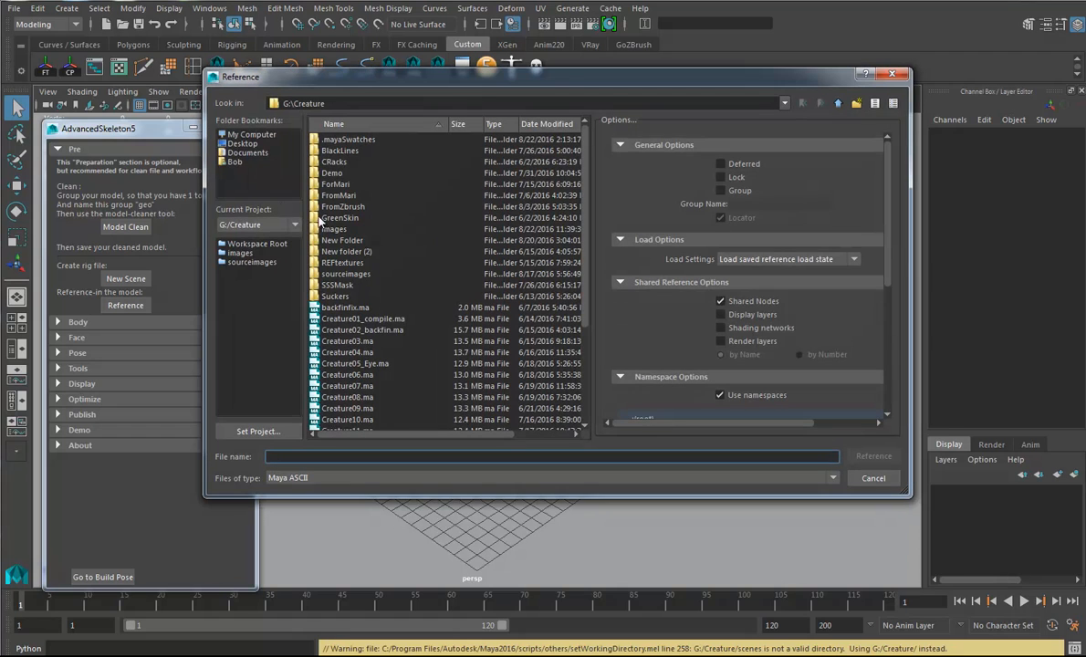
{"action": "scroll", "coordinate": [437, 319], "scroll_direction": "down", "scroll_amount": 4}
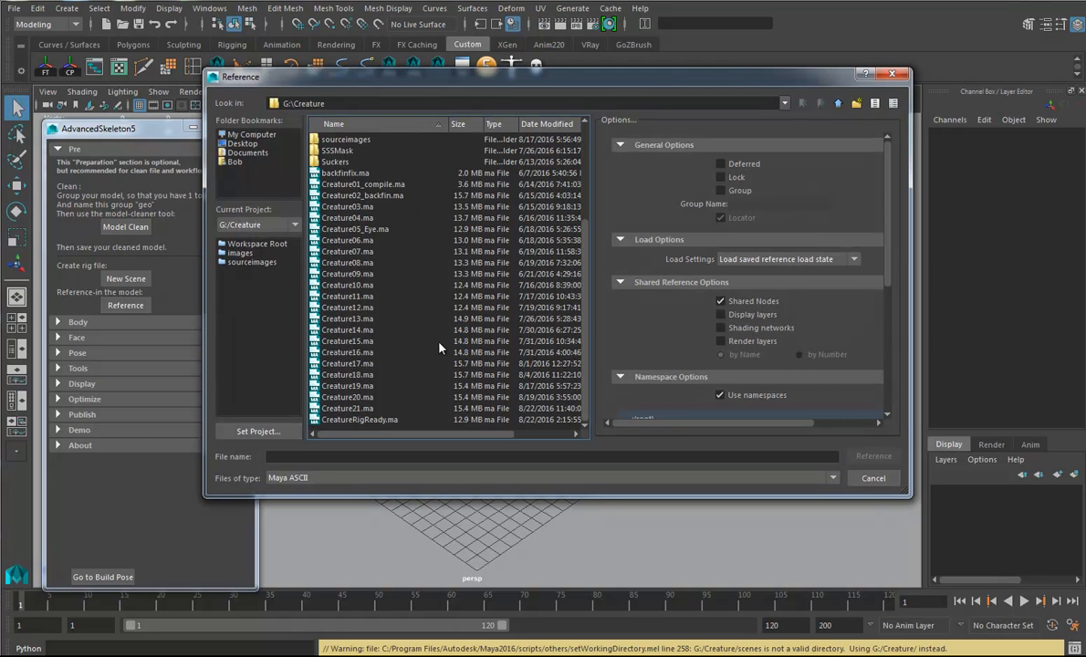
{"action": "left_click", "coordinate": [371, 419]}
{"action": "scroll", "coordinate": [831, 313], "scroll_direction": "down", "scroll_amount": 3}
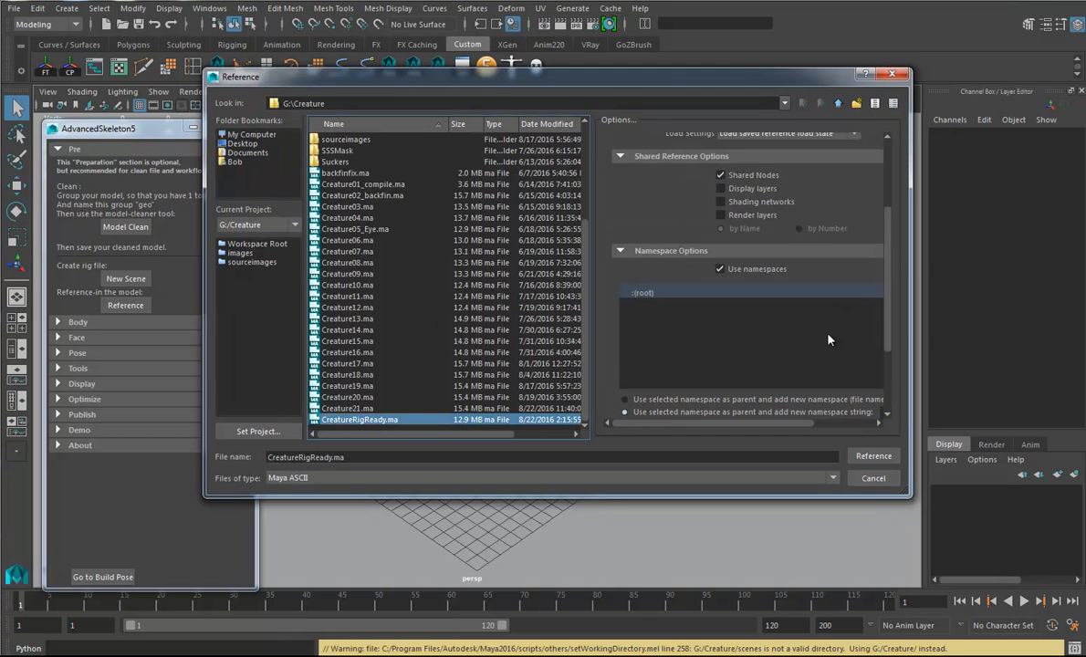
{"action": "scroll", "coordinate": [849, 344], "scroll_direction": "down", "scroll_amount": 3}
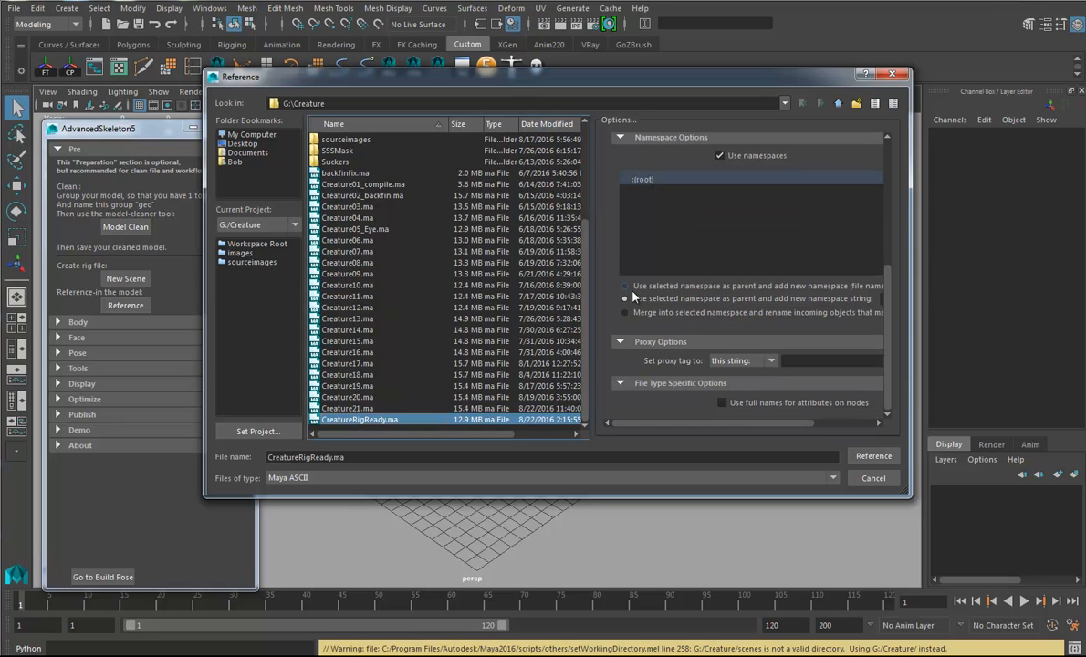
{"action": "left_click", "coordinate": [625, 312]}
{"action": "left_click", "coordinate": [873, 456]}
Import the biped.ma fit skeleton from AdvancedSkeleton5's Body Fit settings
{"action": "left_click_drag", "start_coordinate": [539, 352], "coordinate": [619, 358], "text": "alt"}
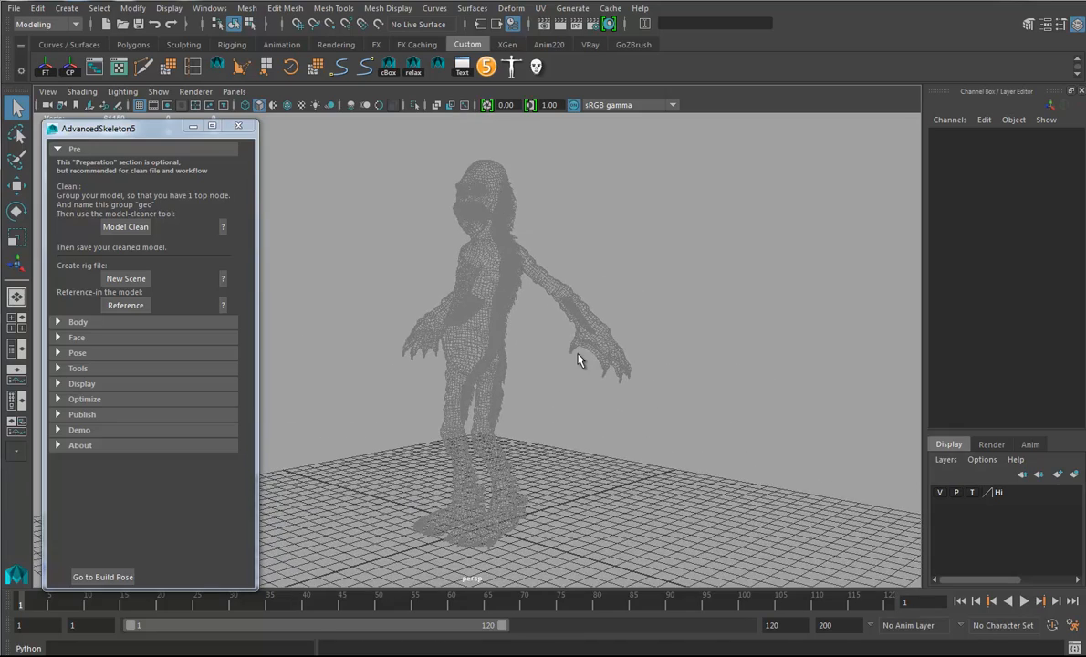
{"action": "left_click", "coordinate": [59, 150]}
{"action": "left_click", "coordinate": [57, 165]}
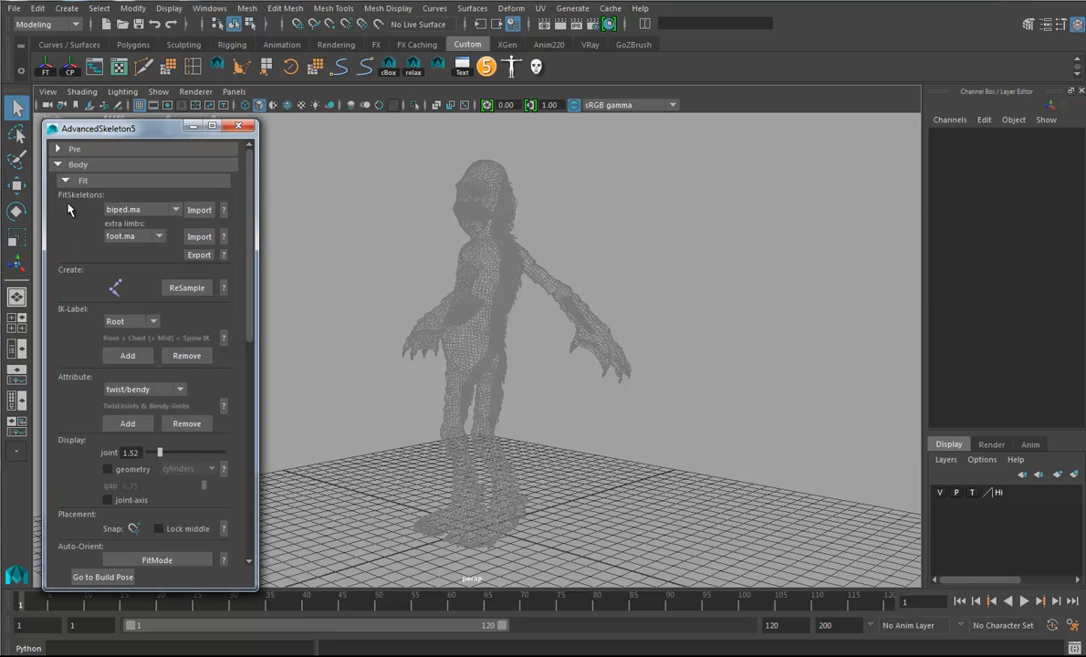
{"action": "scroll", "coordinate": [174, 328], "scroll_direction": "down", "scroll_amount": 3}
{"action": "scroll", "coordinate": [190, 353], "scroll_direction": "up", "scroll_amount": 3}
{"action": "left_click", "coordinate": [173, 211]}
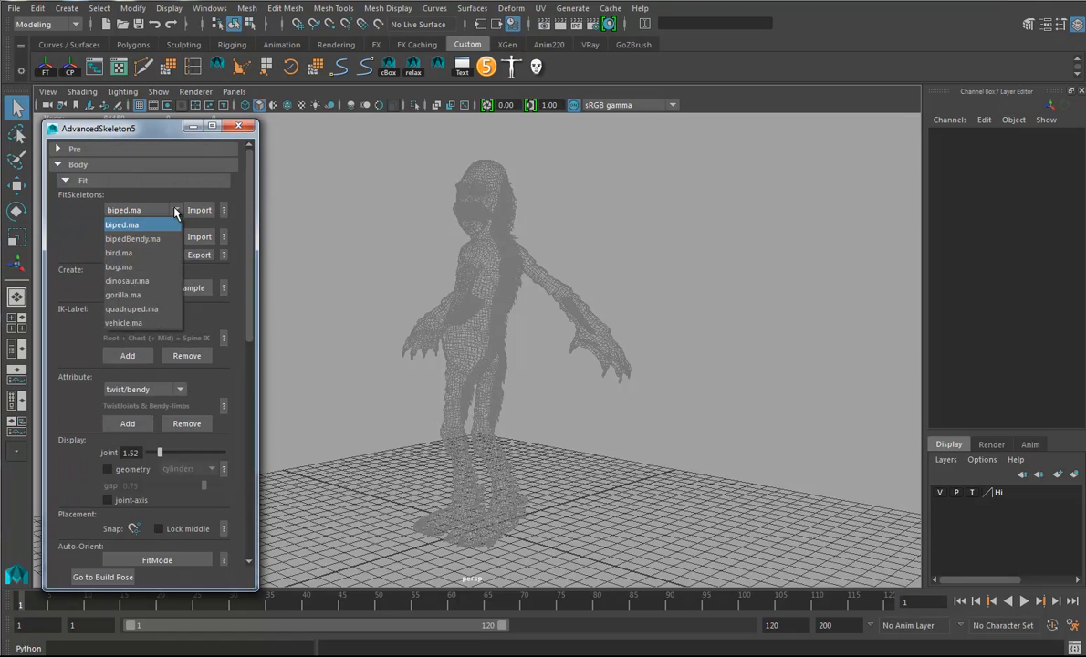
{"action": "left_click", "coordinate": [128, 211]}
{"action": "left_click", "coordinate": [198, 210]}
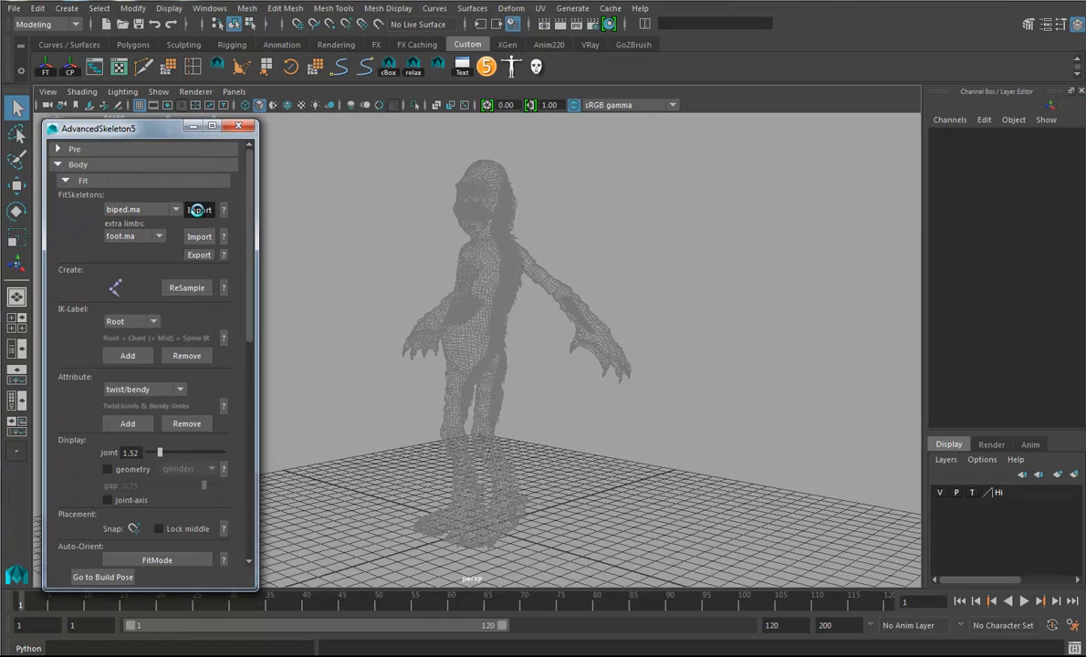
Set the fit skeleton's joint display size to 0.20
{"action": "left_click_drag", "start_coordinate": [581, 468], "coordinate": [616, 434], "text": "alt"}
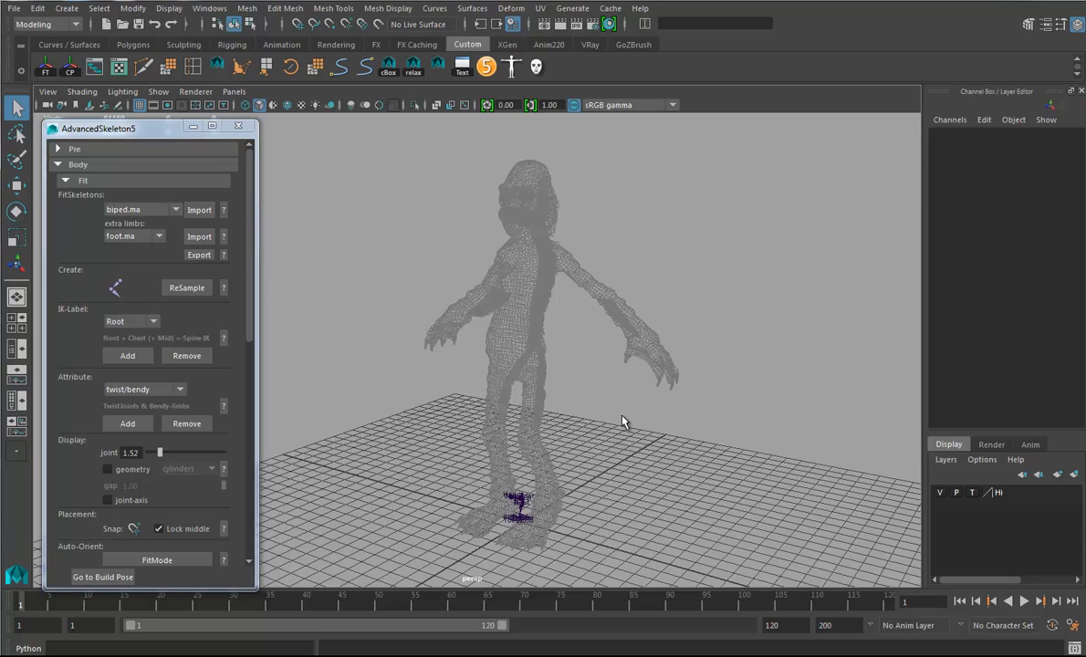
{"action": "left_click_drag", "start_coordinate": [603, 386], "coordinate": [621, 424], "text": "alt"}
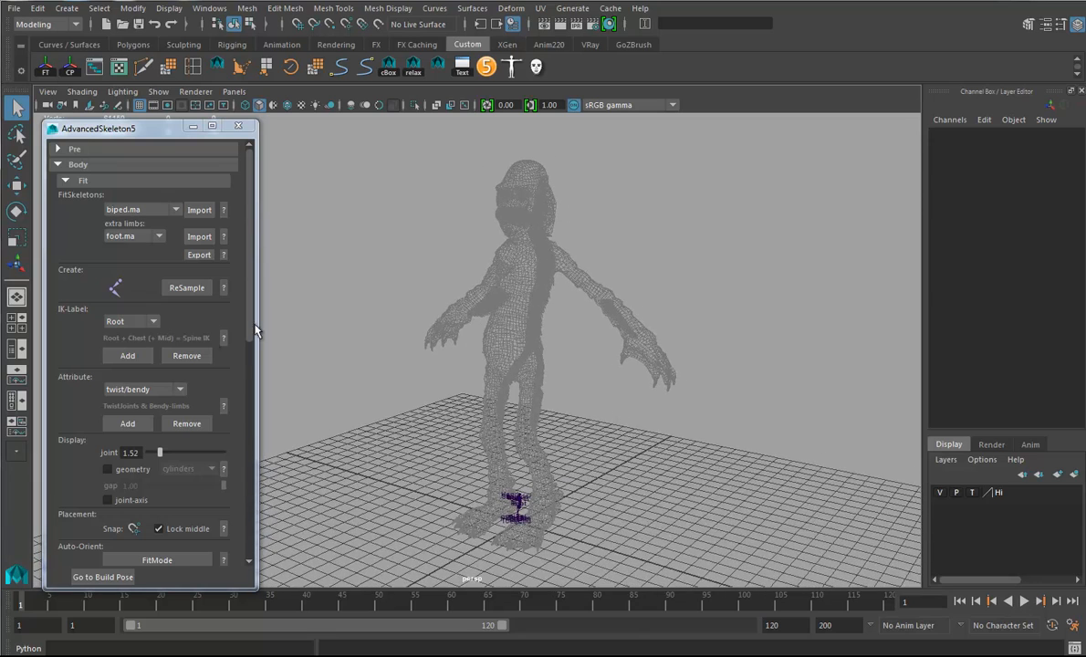
{"action": "left_click", "coordinate": [159, 239]}
{"action": "left_click", "coordinate": [161, 239]}
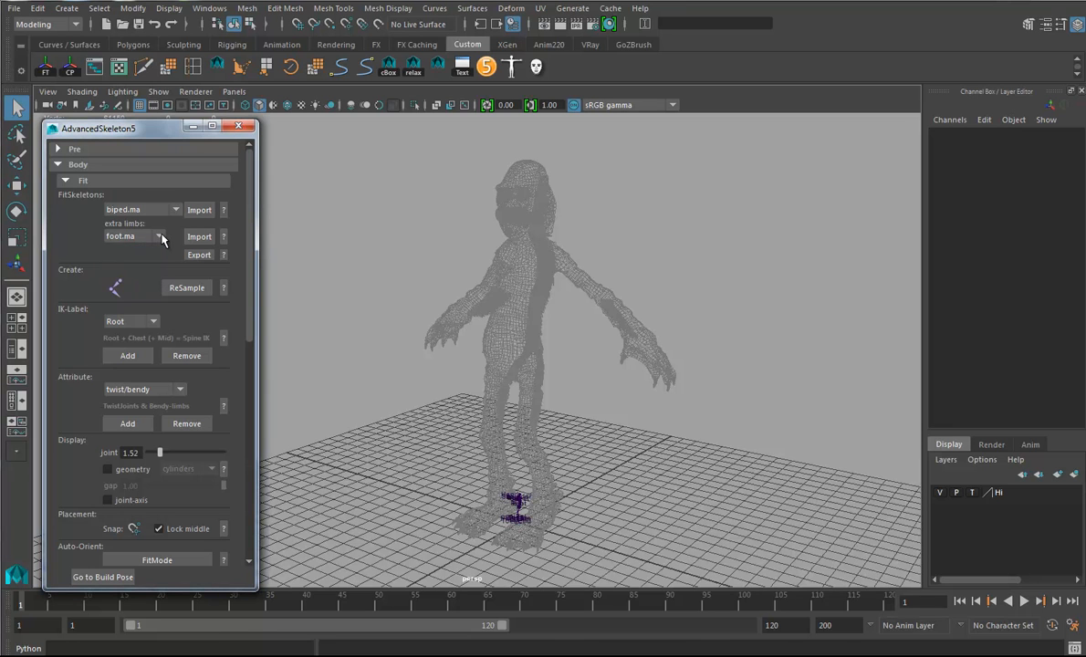
{"action": "left_click", "coordinate": [160, 239]}
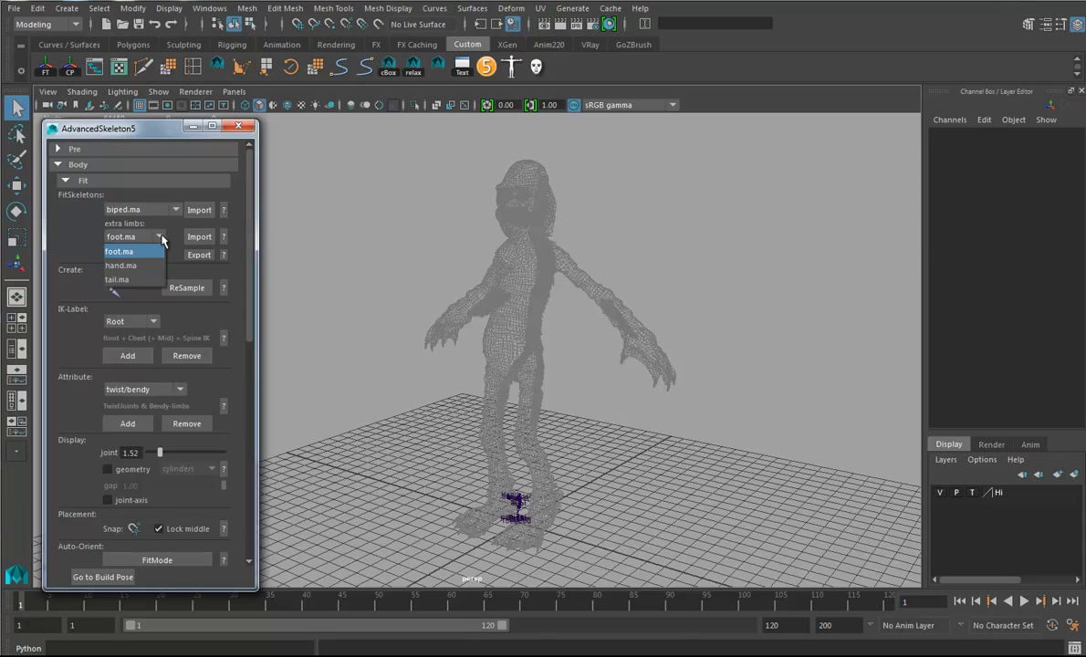
{"action": "left_click", "coordinate": [162, 239]}
{"action": "left_click_drag", "start_coordinate": [614, 445], "coordinate": [274, 109], "text": "alt"}
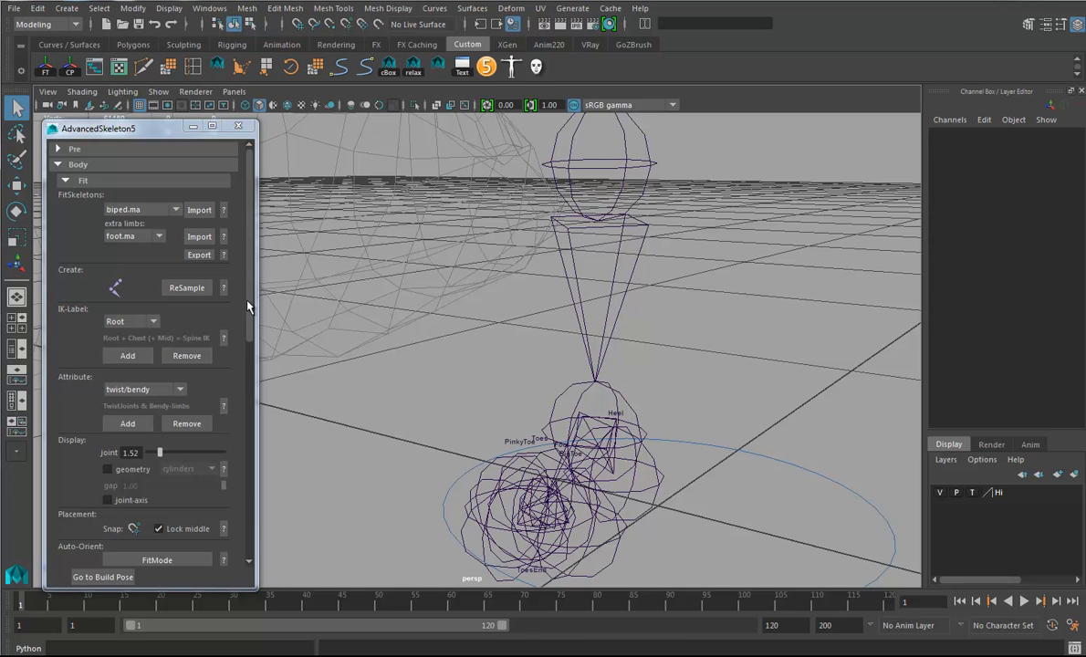
{"action": "left_click_drag", "start_coordinate": [158, 453], "coordinate": [151, 452]}
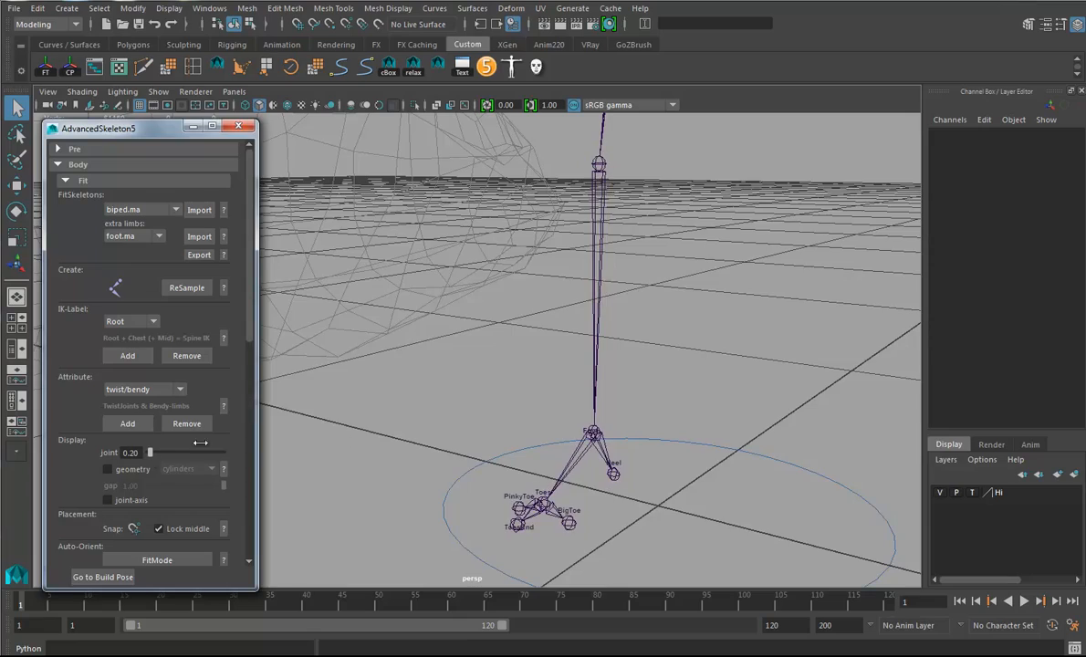
Import the foot.ma extra limb and have it replace the skeleton's existing ankle
{"action": "left_click_drag", "start_coordinate": [836, 370], "coordinate": [609, 385], "text": "alt"}
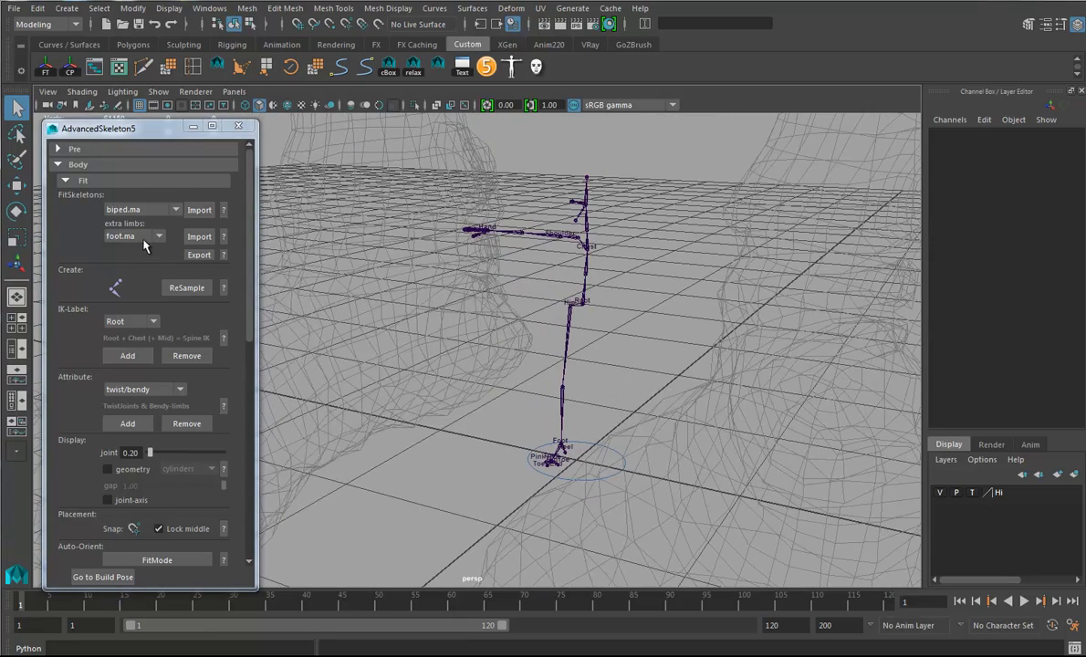
{"action": "left_click_drag", "start_coordinate": [523, 455], "coordinate": [587, 400], "text": "alt"}
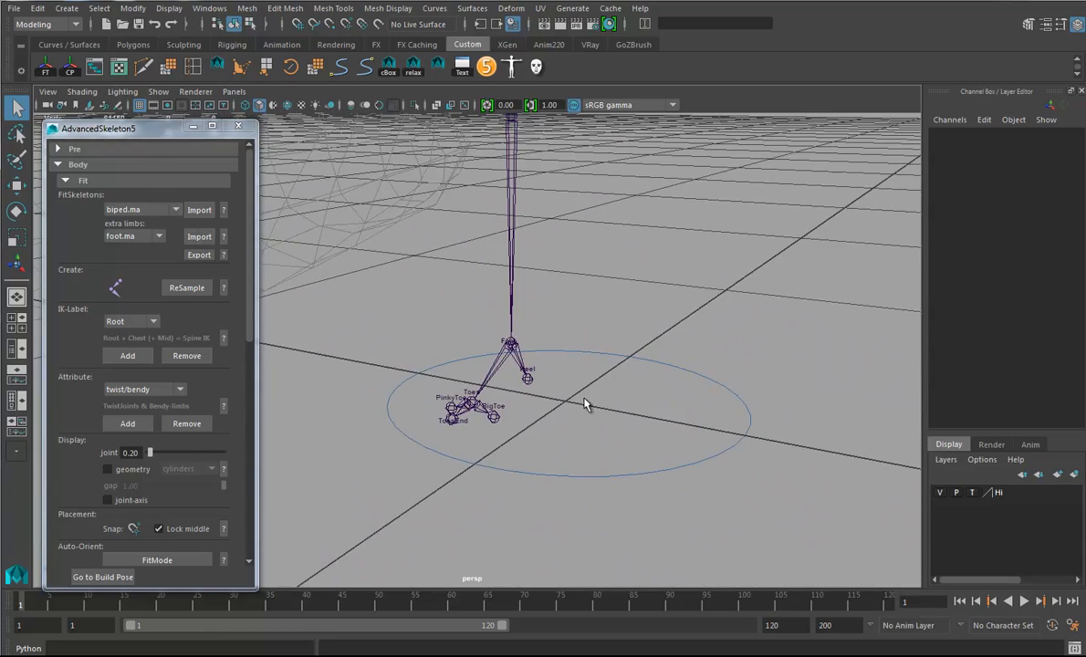
{"action": "left_click", "coordinate": [199, 237]}
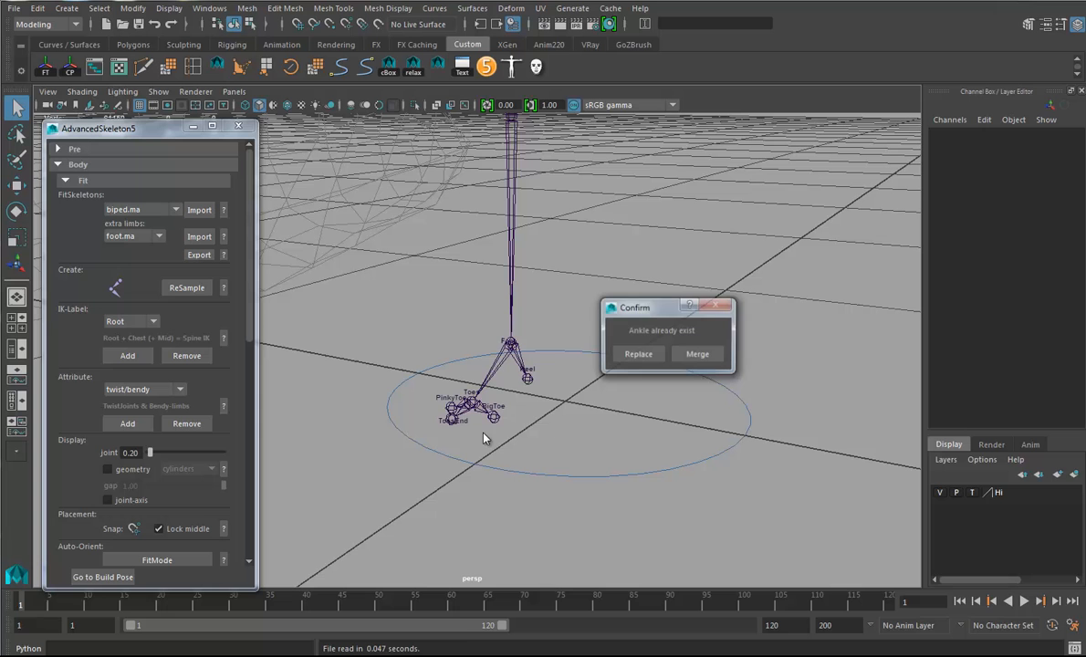
{"action": "left_click", "coordinate": [643, 357]}
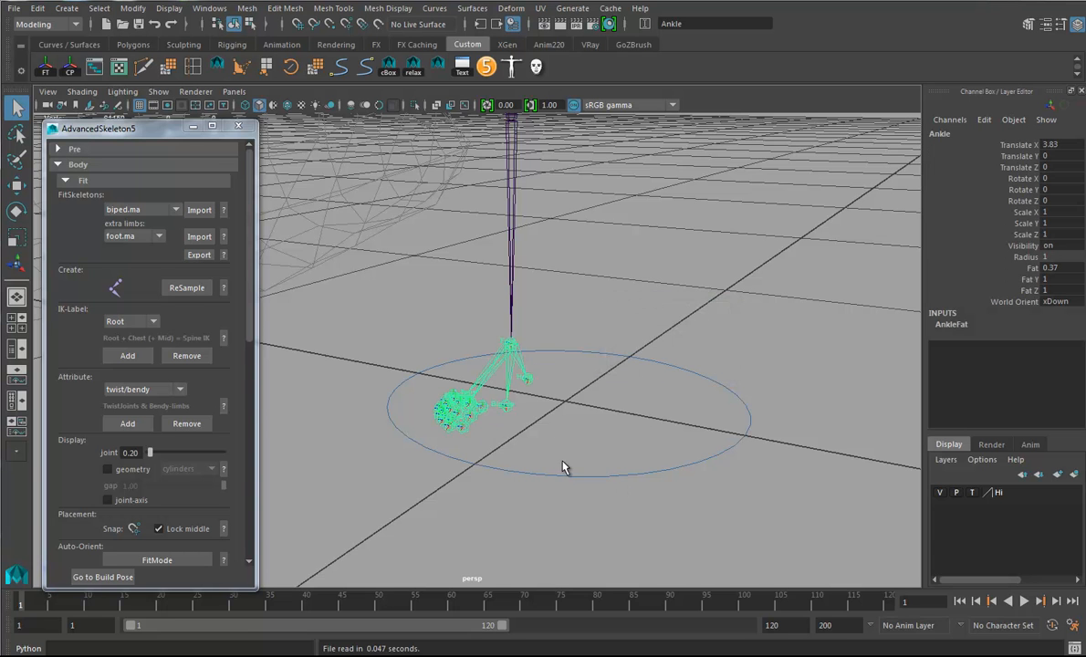
Select the whole FitSkeleton by its base circle at the creature's feet and turn on FitMode
{"action": "left_click_drag", "start_coordinate": [456, 390], "coordinate": [456, 426], "text": "alt"}
{"action": "right_click_drag", "start_coordinate": [456, 426], "coordinate": [512, 432], "text": "alt"}
{"action": "middle_click_drag", "start_coordinate": [516, 432], "coordinate": [493, 369], "text": "alt"}
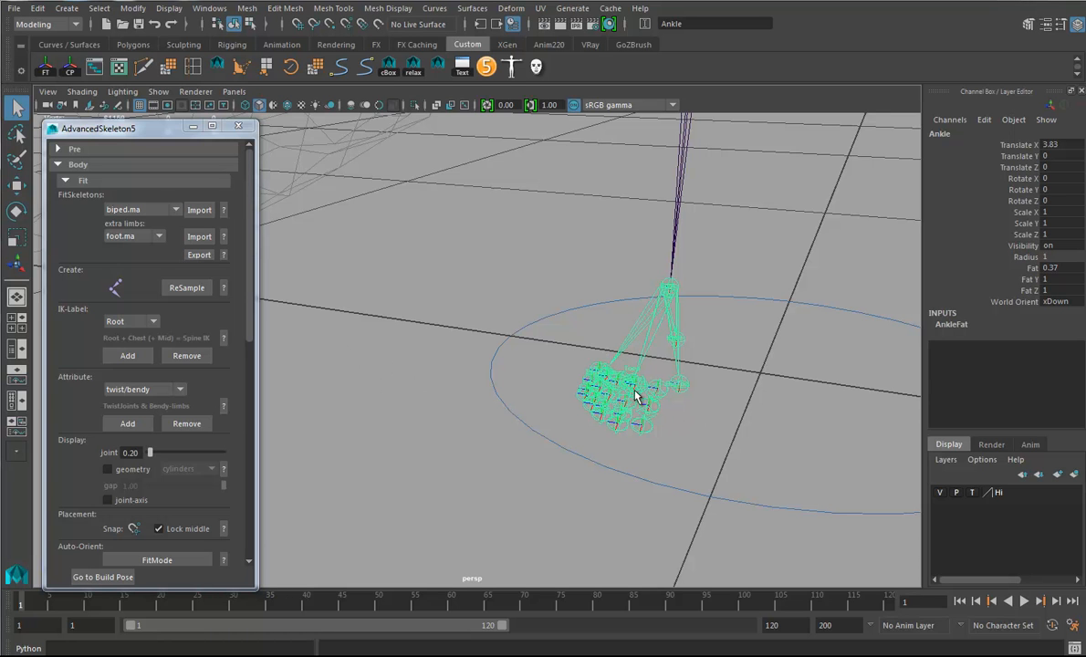
{"action": "right_click_drag", "start_coordinate": [761, 390], "coordinate": [273, 365], "text": "alt"}
{"action": "left_click_drag", "start_coordinate": [507, 367], "coordinate": [548, 382], "text": "alt"}
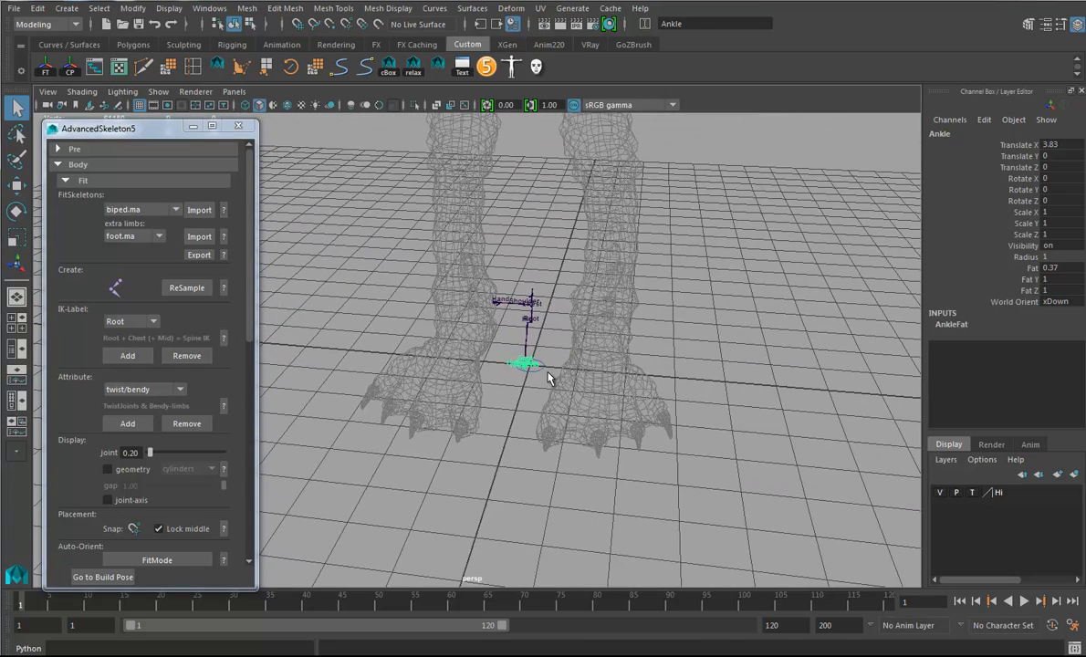
{"action": "left_click", "coordinate": [554, 388]}
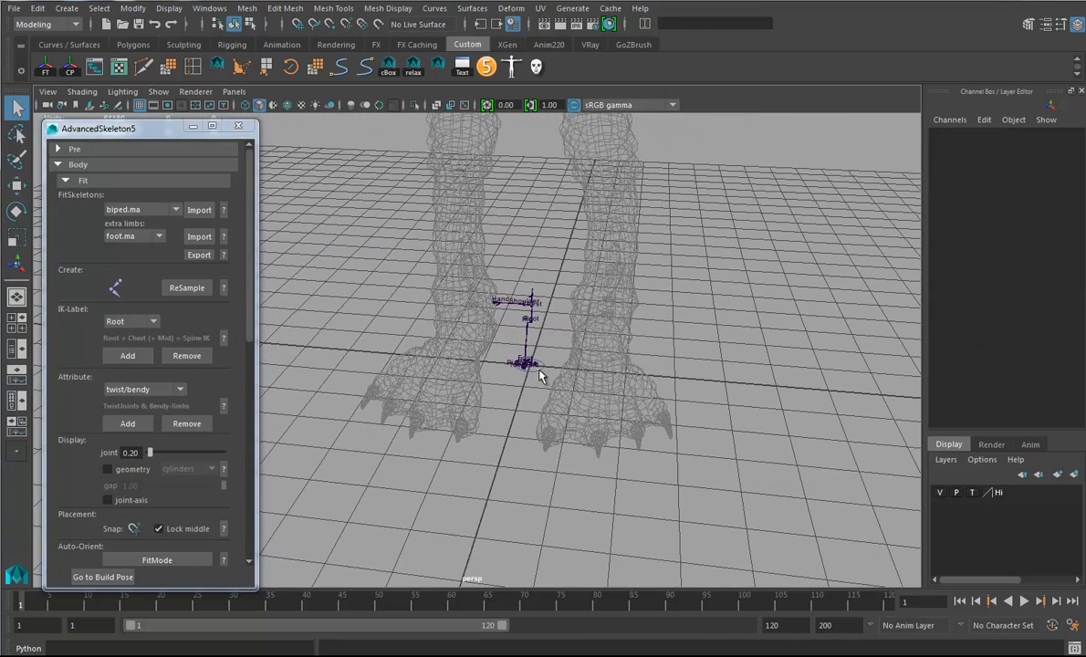
{"action": "left_click", "coordinate": [537, 372]}
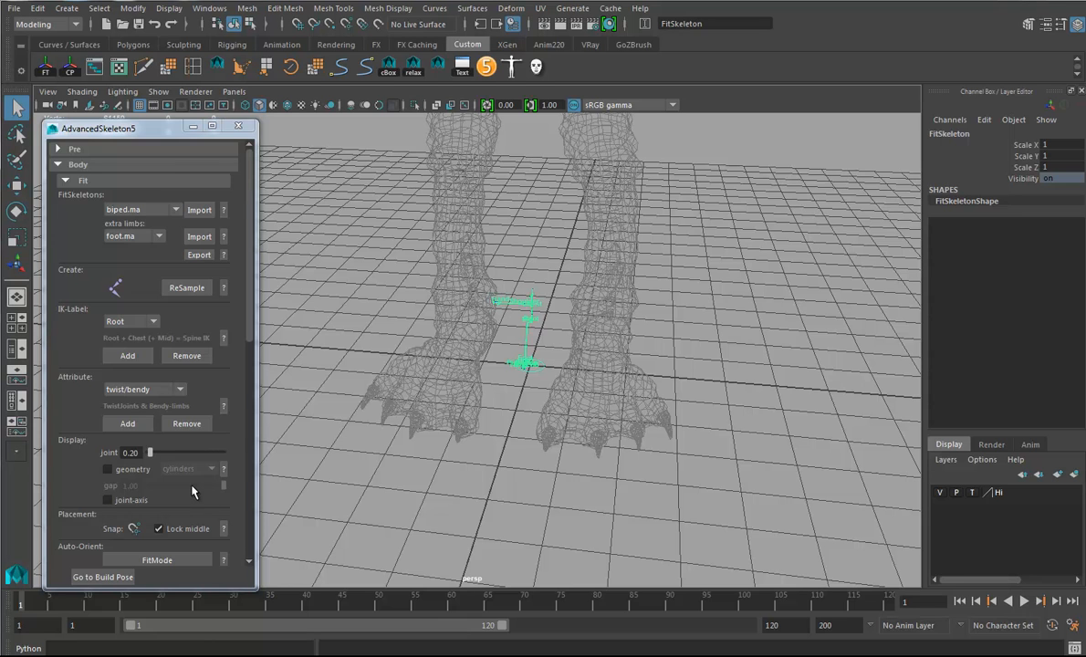
{"action": "scroll", "coordinate": [198, 499], "scroll_direction": "down", "scroll_amount": 3}
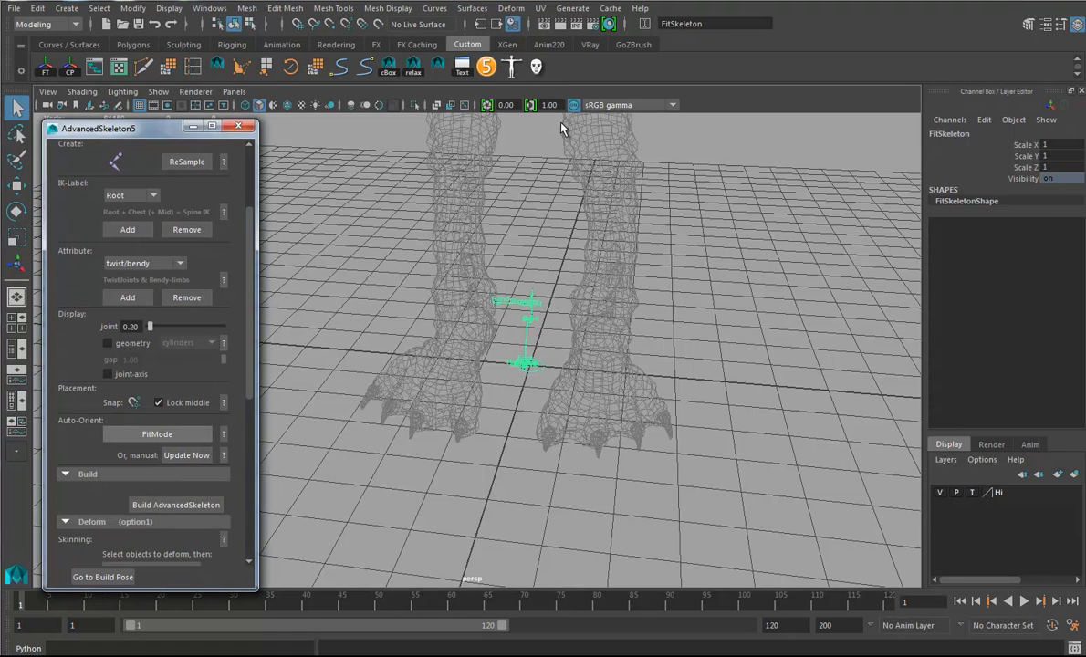
{"action": "left_click_drag", "start_coordinate": [481, 153], "coordinate": [513, 287], "text": "alt"}
{"action": "left_click", "coordinate": [194, 93]}
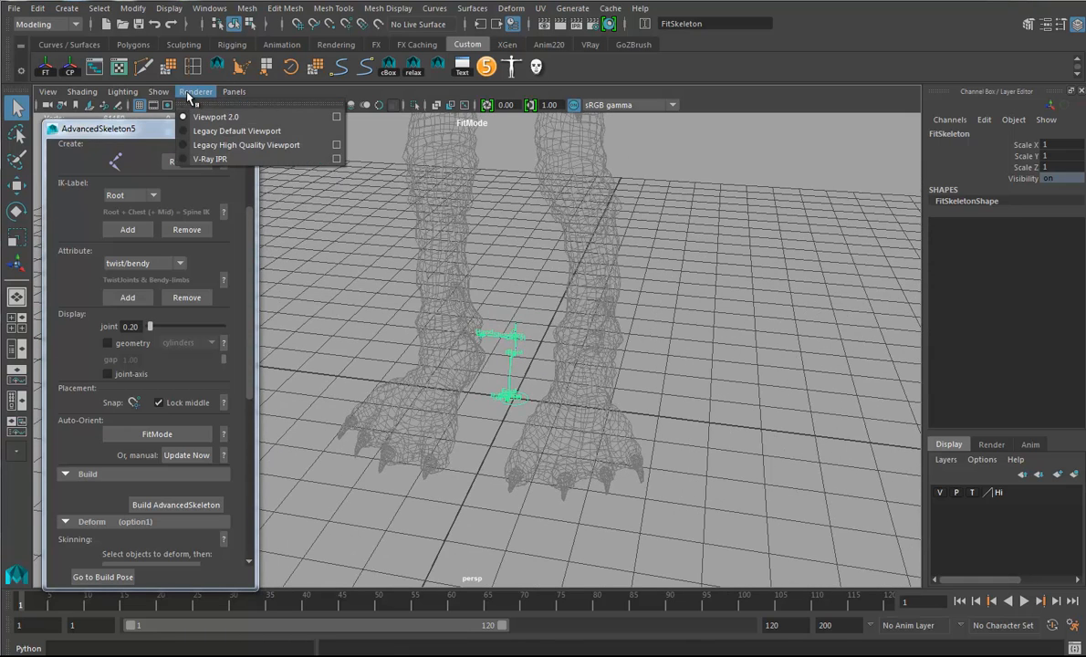
{"action": "left_click", "coordinate": [189, 95]}
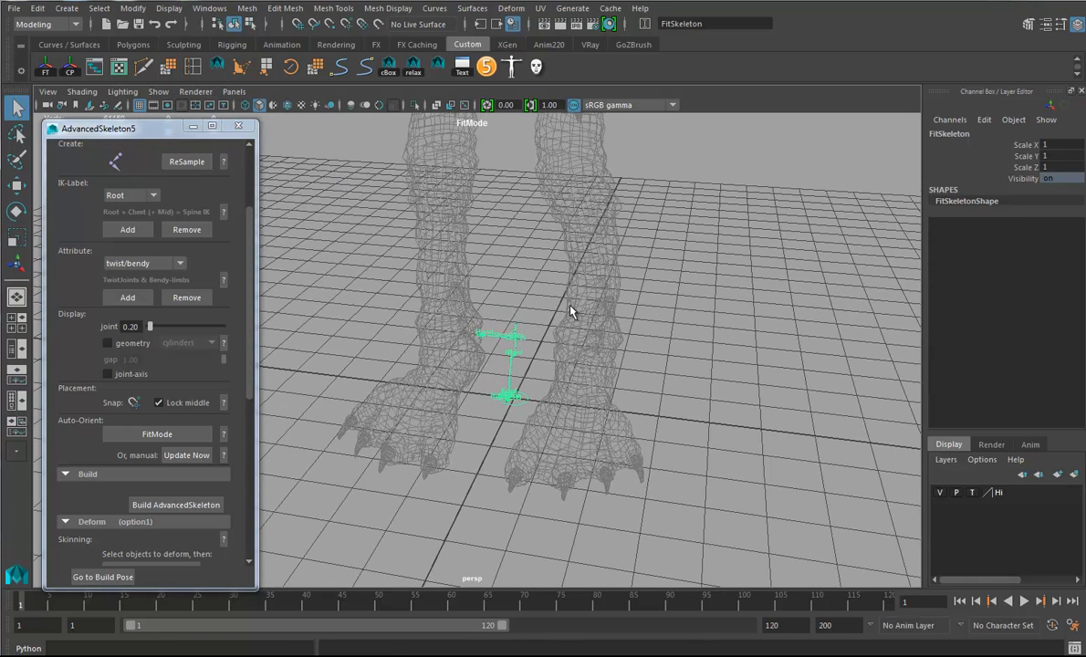
{"action": "right_click_drag", "start_coordinate": [516, 227], "coordinate": [216, 315], "text": "alt"}
{"action": "left_click_drag", "start_coordinate": [558, 317], "coordinate": [529, 345], "text": "alt"}
{"action": "middle_click_drag", "start_coordinate": [529, 345], "coordinate": [524, 381], "text": "alt"}
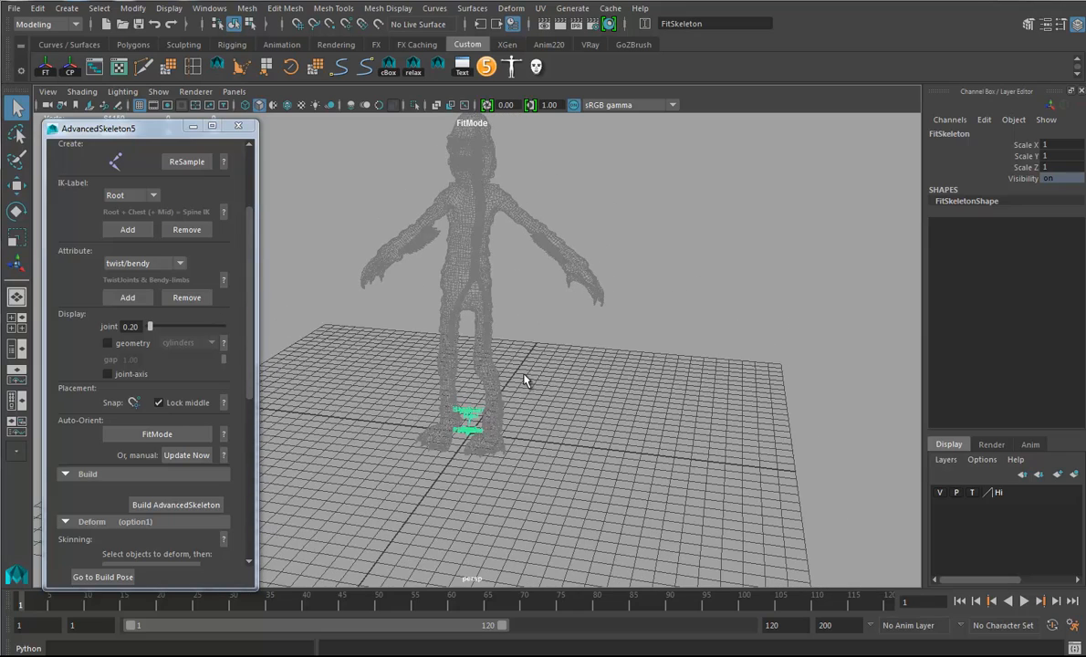
Scale the whole FitSkeleton up uniformly by about 11.2 to roughly match the creature's height
{"action": "left_click", "coordinate": [15, 235]}
{"action": "left_click_drag", "start_coordinate": [473, 436], "coordinate": [796, 410]}
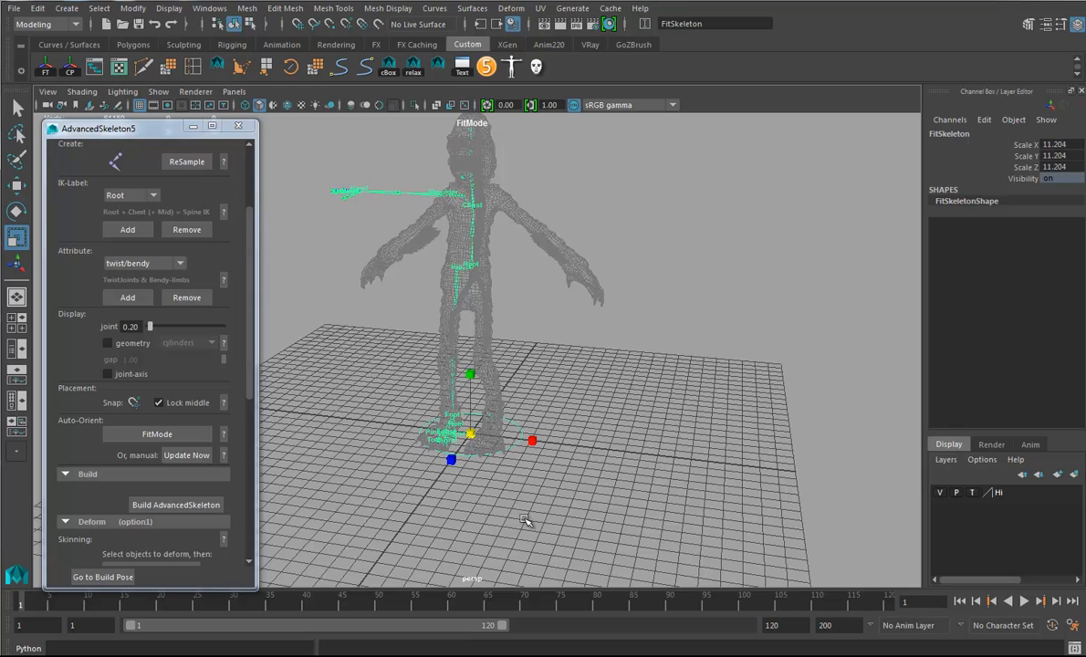
{"action": "left_click_drag", "start_coordinate": [613, 462], "coordinate": [591, 439], "text": "alt"}
{"action": "right_click_drag", "start_coordinate": [549, 434], "coordinate": [639, 434], "text": "alt"}
{"action": "left_click_drag", "start_coordinate": [453, 435], "coordinate": [507, 431], "text": "alt"}
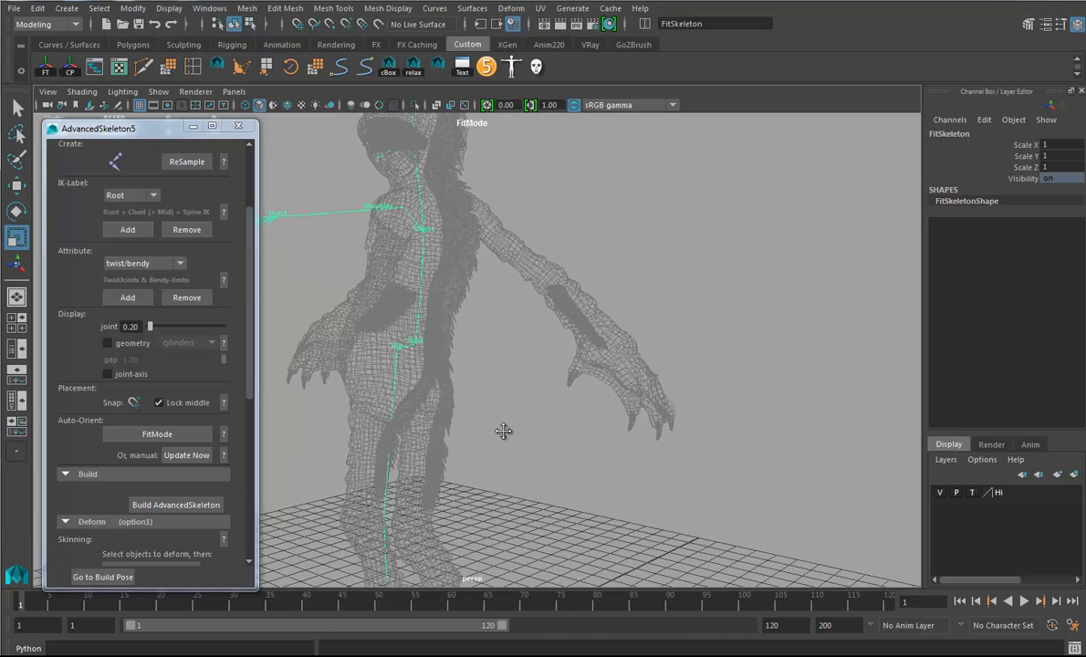
{"action": "right_click_drag", "start_coordinate": [506, 431], "coordinate": [548, 429], "text": "alt"}
Set the viewport layout to two panes side by side and move the AdvancedSkeleton5 window out of the way
{"action": "left_click", "coordinate": [234, 91]}
{"action": "mouse_move", "coordinate": [301, 192]}
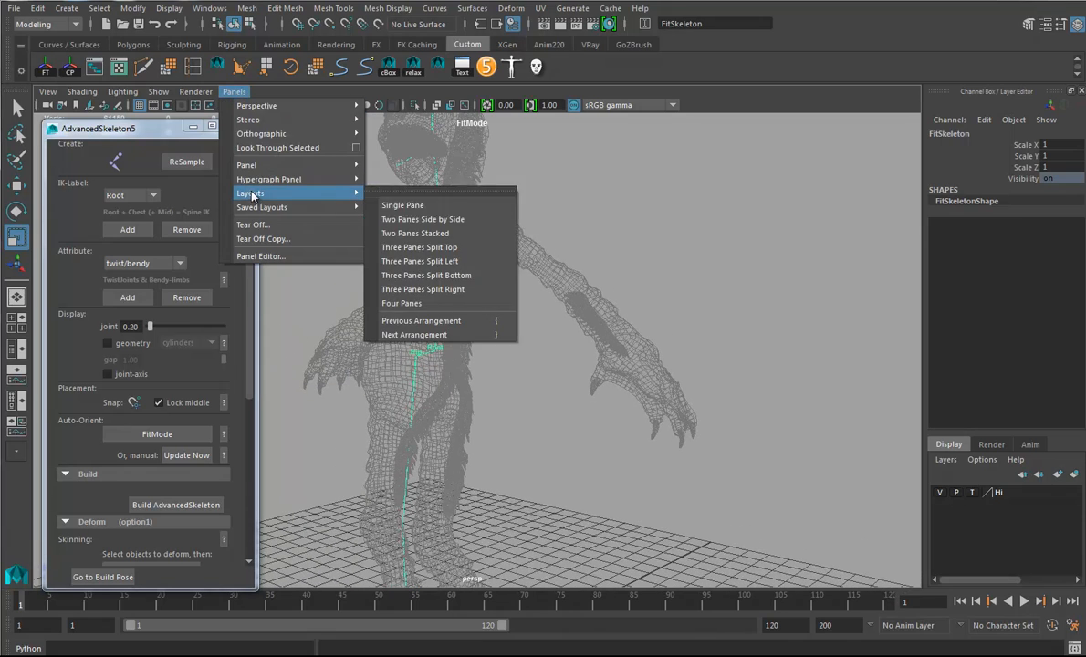
{"action": "left_click", "coordinate": [454, 219]}
{"action": "left_click_drag", "start_coordinate": [168, 138], "coordinate": [1085, 169]}
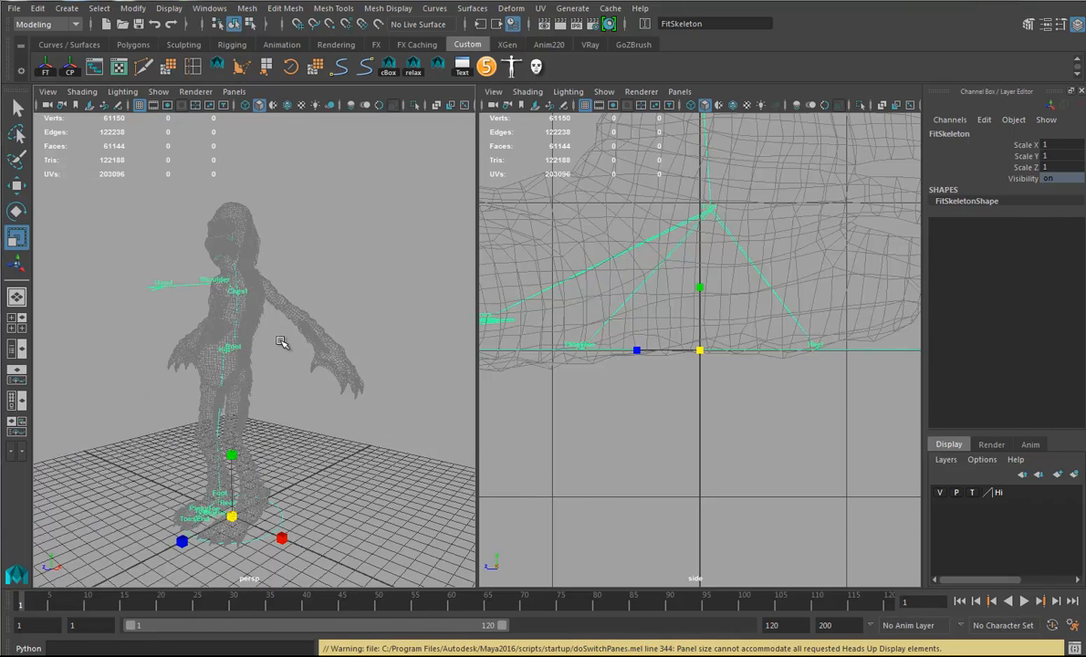
Move the Root joint forward and down into the creature's pelvis, at about Translate Y 101.7 and Z 5.6
{"action": "right_click_drag", "start_coordinate": [771, 228], "coordinate": [701, 215], "text": "alt"}
{"action": "middle_click_drag", "start_coordinate": [700, 213], "coordinate": [691, 420], "text": "alt"}
{"action": "middle_click_drag", "start_coordinate": [716, 219], "coordinate": [698, 438], "text": "alt"}
{"action": "mouse_move", "coordinate": [675, 237]}
{"action": "middle_mouse_down", "text": "alt"}
{"action": "mouse_move", "coordinate": [655, 445]}
{"action": "mouse_move", "coordinate": [666, 518]}
{"action": "middle_mouse_up", "text": "alt"}
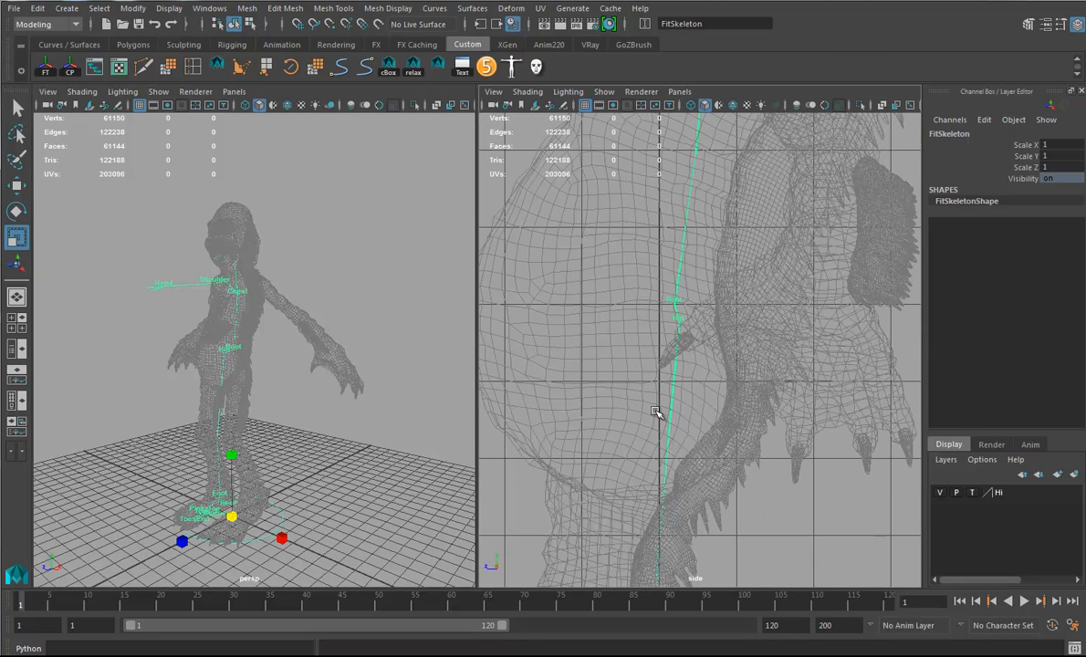
{"action": "left_click", "coordinate": [675, 301]}
{"action": "key", "text": "w"}
{"action": "left_click_drag", "start_coordinate": [673, 302], "coordinate": [616, 372]}
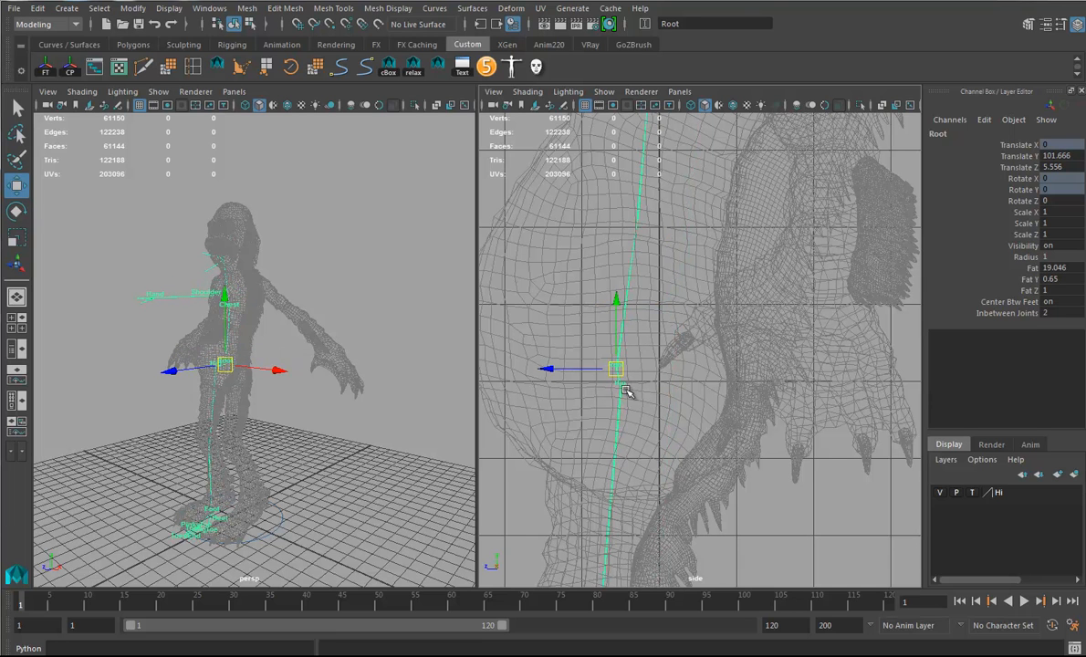
Lower the Hip joint in the side view to the top of the creature's thigh, below the Root
{"action": "middle_click_drag", "start_coordinate": [671, 420], "coordinate": [709, 380], "text": "alt"}
{"action": "mouse_move", "coordinate": [265, 418]}
{"action": "left_mouse_down", "text": "alt"}
{"action": "mouse_move", "coordinate": [245, 433]}
{"action": "mouse_move", "coordinate": [258, 435]}
{"action": "left_mouse_up", "text": "alt"}
{"action": "right_click_drag", "start_coordinate": [260, 434], "coordinate": [411, 432], "text": "alt"}
{"action": "left_click_drag", "start_coordinate": [303, 421], "coordinate": [373, 373], "text": "alt"}
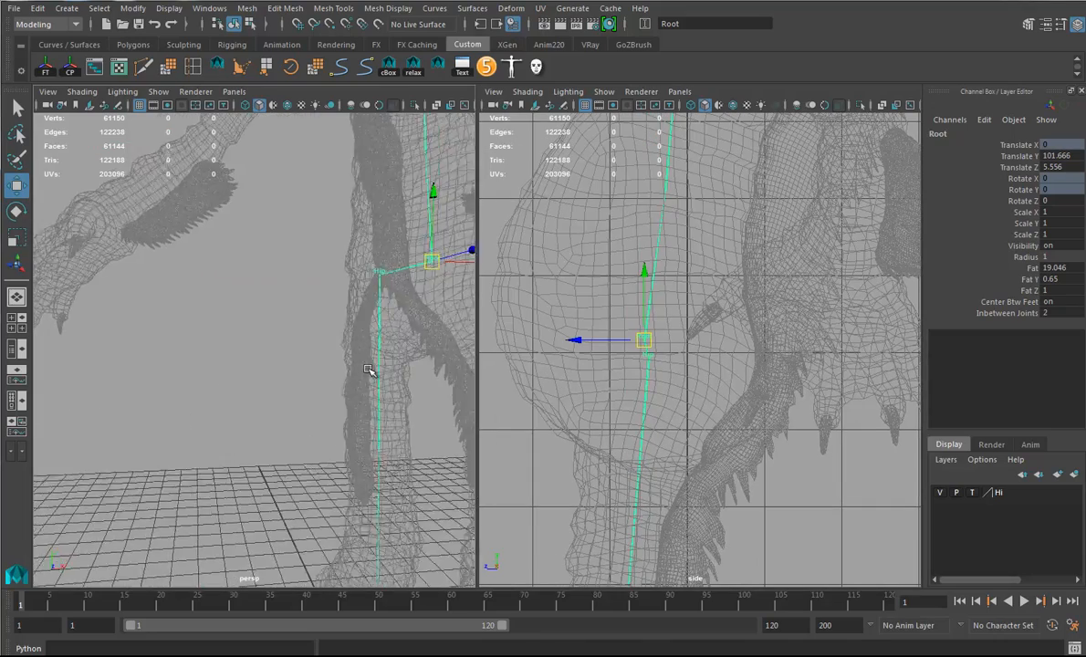
{"action": "right_click_drag", "start_coordinate": [373, 373], "coordinate": [268, 372], "text": "alt"}
{"action": "left_click_drag", "start_coordinate": [268, 372], "coordinate": [240, 288], "text": "alt"}
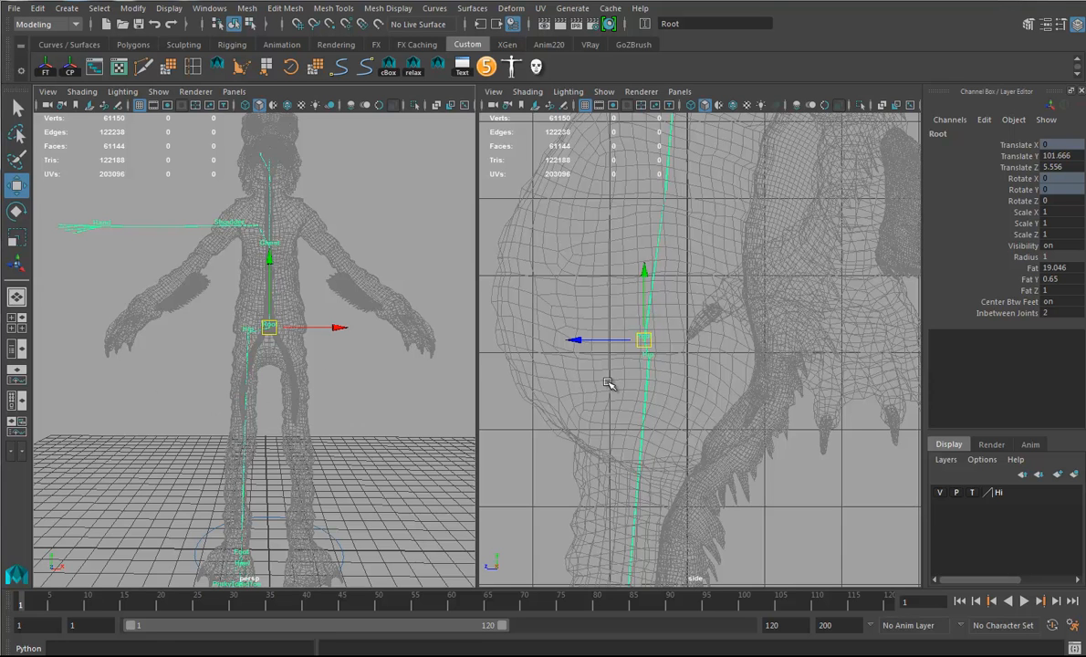
{"action": "left_click", "coordinate": [647, 356]}
{"action": "middle_click_drag", "start_coordinate": [717, 432], "coordinate": [737, 323], "text": "alt"}
{"action": "left_click_drag", "start_coordinate": [673, 254], "coordinate": [661, 326]}
Switch the perspective pane to the front view and raise the Hip joint slightly, to about Translate X -9.2, Y -1.3 and Z -9.1
{"action": "left_click_drag", "start_coordinate": [279, 398], "coordinate": [274, 390], "text": "alt"}
{"action": "right_click_drag", "start_coordinate": [273, 390], "coordinate": [409, 420], "text": "alt"}
{"action": "left_click_drag", "start_coordinate": [410, 419], "coordinate": [347, 465], "text": "alt"}
{"action": "key", "text": "space"}
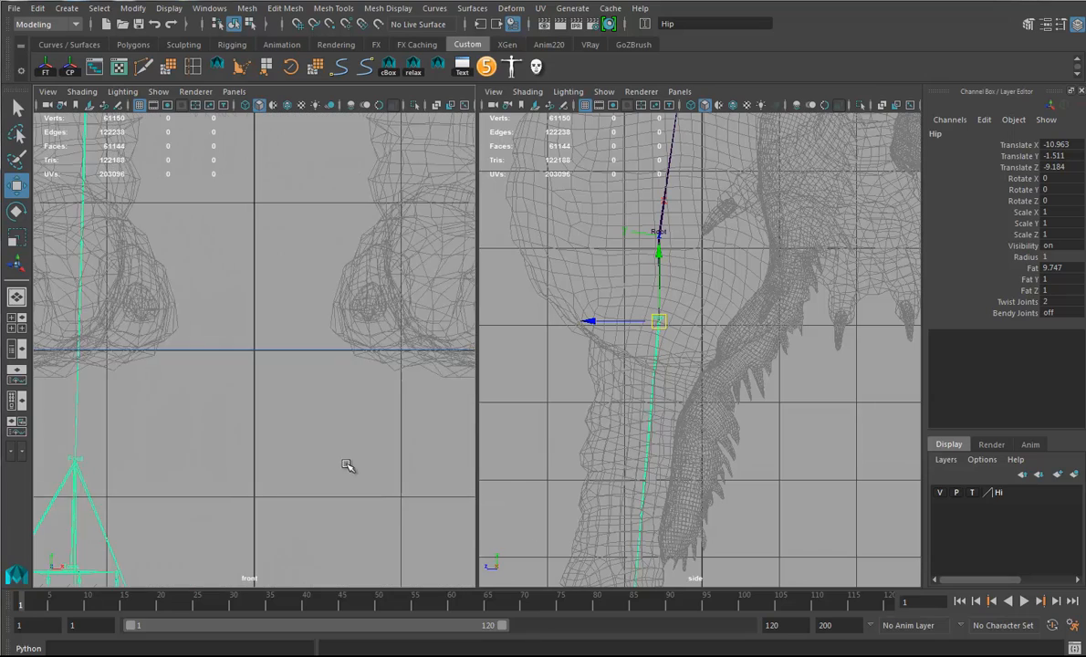
{"action": "middle_click_drag", "start_coordinate": [417, 412], "coordinate": [266, 370], "text": "alt"}
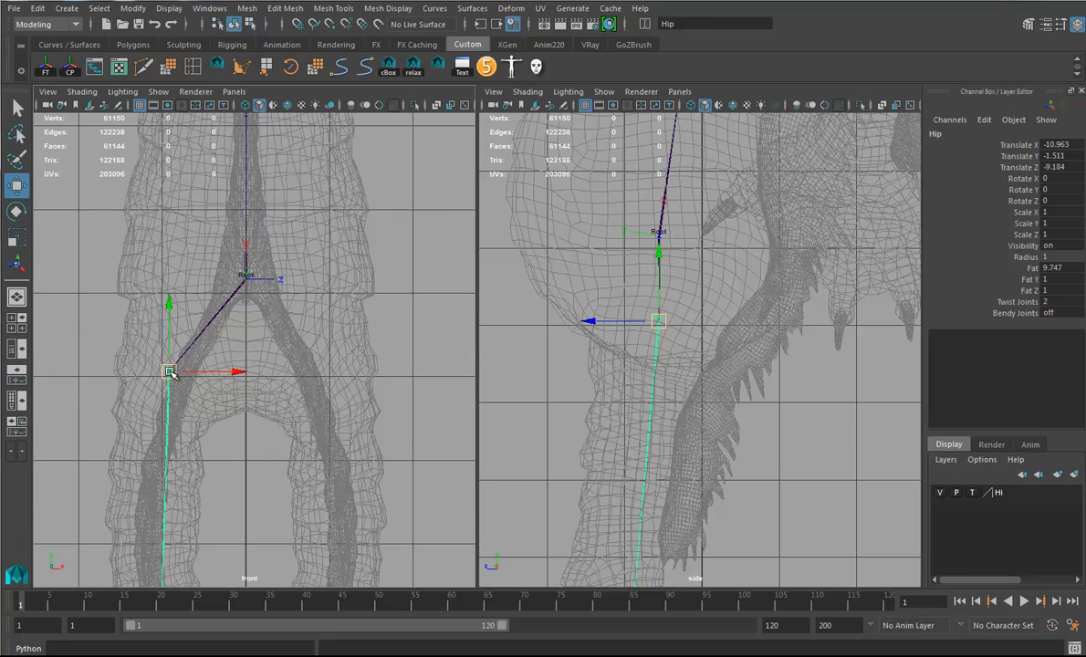
{"action": "left_click_drag", "start_coordinate": [169, 372], "coordinate": [170, 357]}
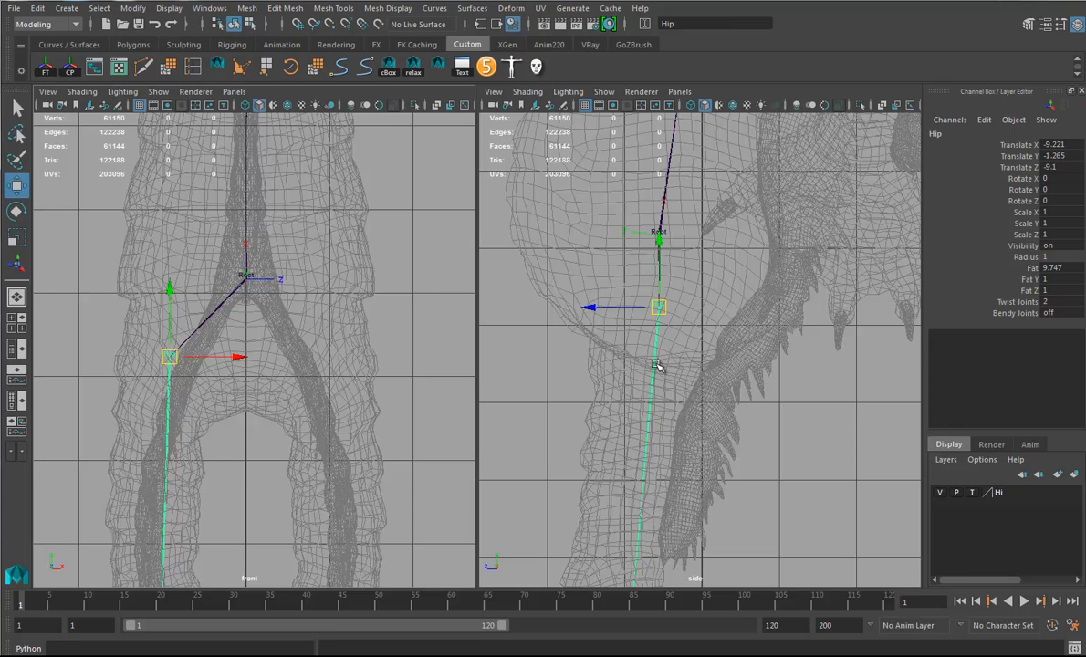
Raise the Knee joint to the creature's knee in the side view and nudge it slightly backward, at about Translate X 38.8
{"action": "mouse_move", "coordinate": [766, 405]}
{"action": "middle_mouse_down", "text": "alt"}
{"action": "mouse_move", "coordinate": [780, 373]}
{"action": "mouse_move", "coordinate": [773, 240]}
{"action": "middle_mouse_up", "text": "alt"}
{"action": "middle_click_drag", "start_coordinate": [723, 478], "coordinate": [728, 326], "text": "alt"}
{"action": "key", "text": "Down"}
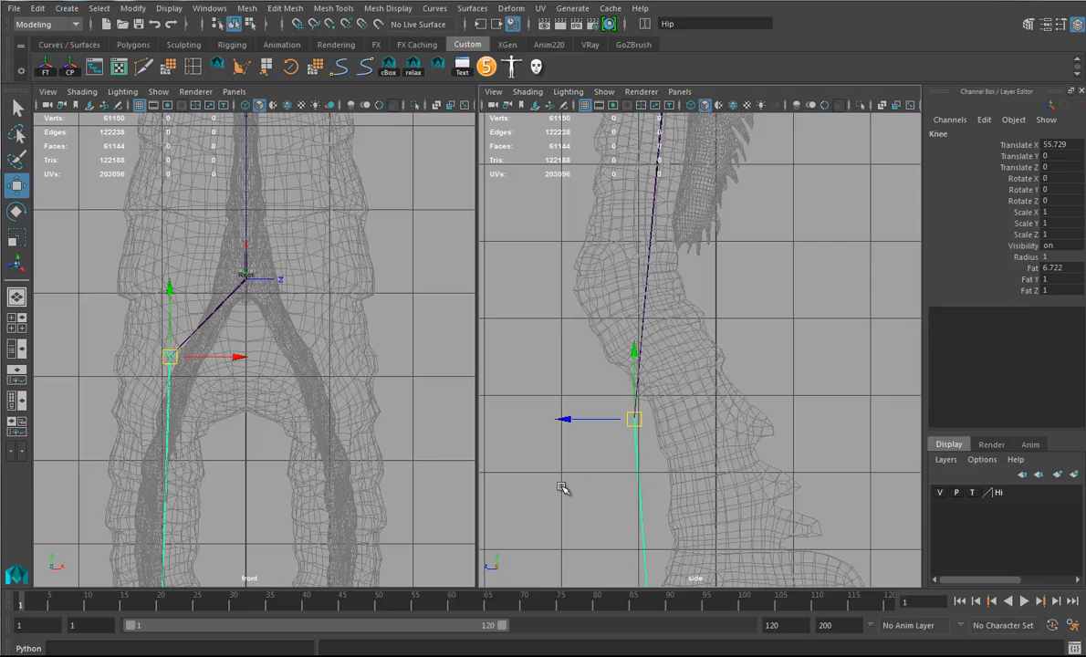
{"action": "left_click_drag", "start_coordinate": [644, 415], "coordinate": [635, 290]}
{"action": "right_click_drag", "start_coordinate": [727, 402], "coordinate": [693, 415], "text": "alt"}
{"action": "middle_click_drag", "start_coordinate": [694, 415], "coordinate": [681, 306], "text": "alt"}
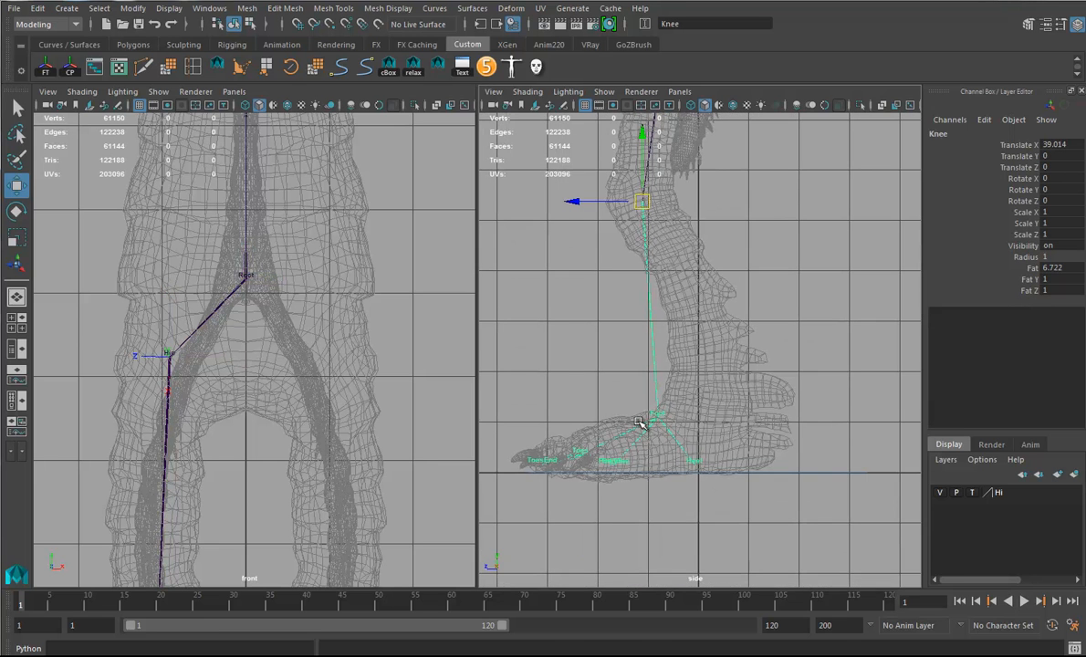
{"action": "left_click", "coordinate": [639, 422]}
{"action": "left_click", "coordinate": [642, 203]}
{"action": "left_click_drag", "start_coordinate": [642, 204], "coordinate": [644, 206]}
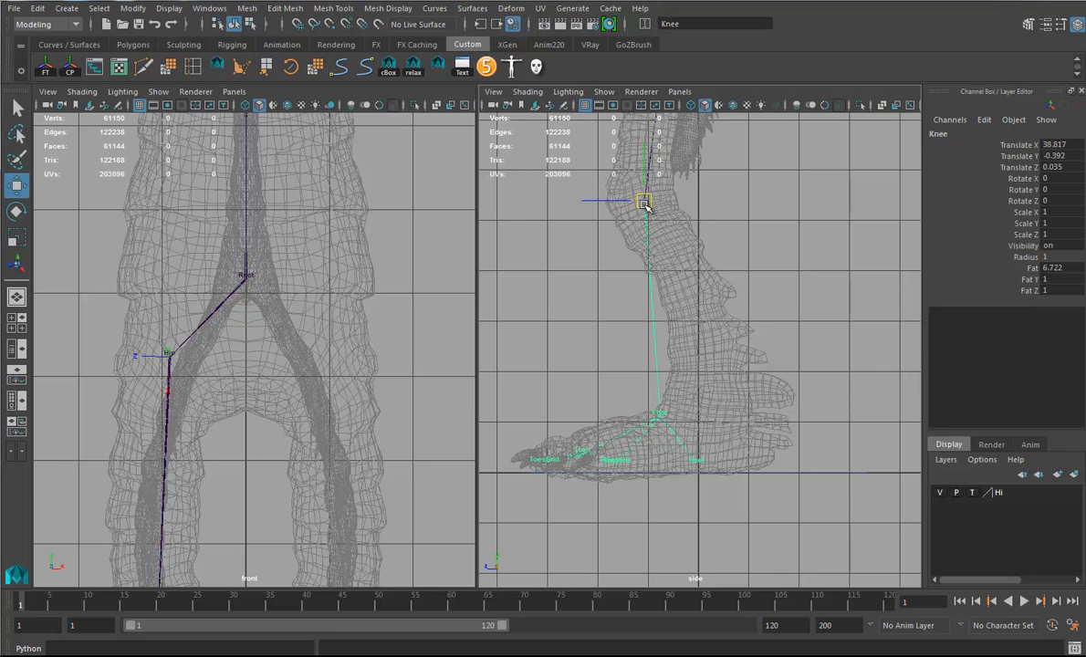
Move the Ankle joint back and down into the rear of the creature's foot, at about Translate X 48.2
{"action": "left_click", "coordinate": [659, 417]}
{"action": "left_click_drag", "start_coordinate": [659, 416], "coordinate": [709, 438]}
{"action": "scroll", "coordinate": [738, 484], "scroll_direction": "up", "scroll_amount": 5}
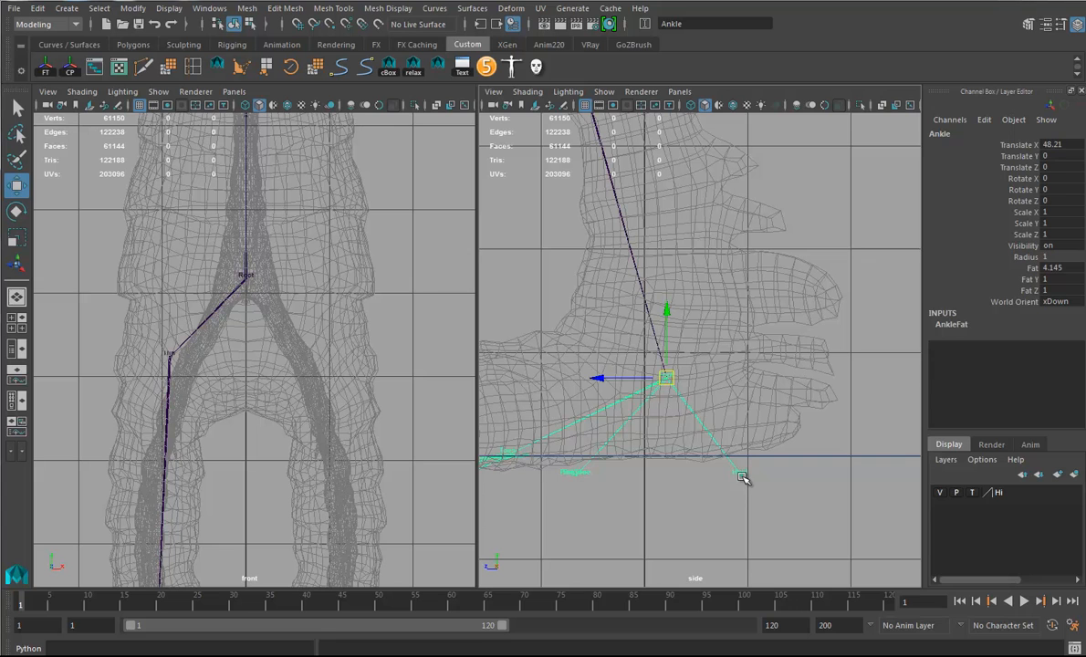
Raise the Heel joint to the sole at the back of the foot and shift the foot side joints forward and up to the sole
{"action": "left_click", "coordinate": [742, 478]}
{"action": "left_click_drag", "start_coordinate": [743, 480], "coordinate": [736, 456]}
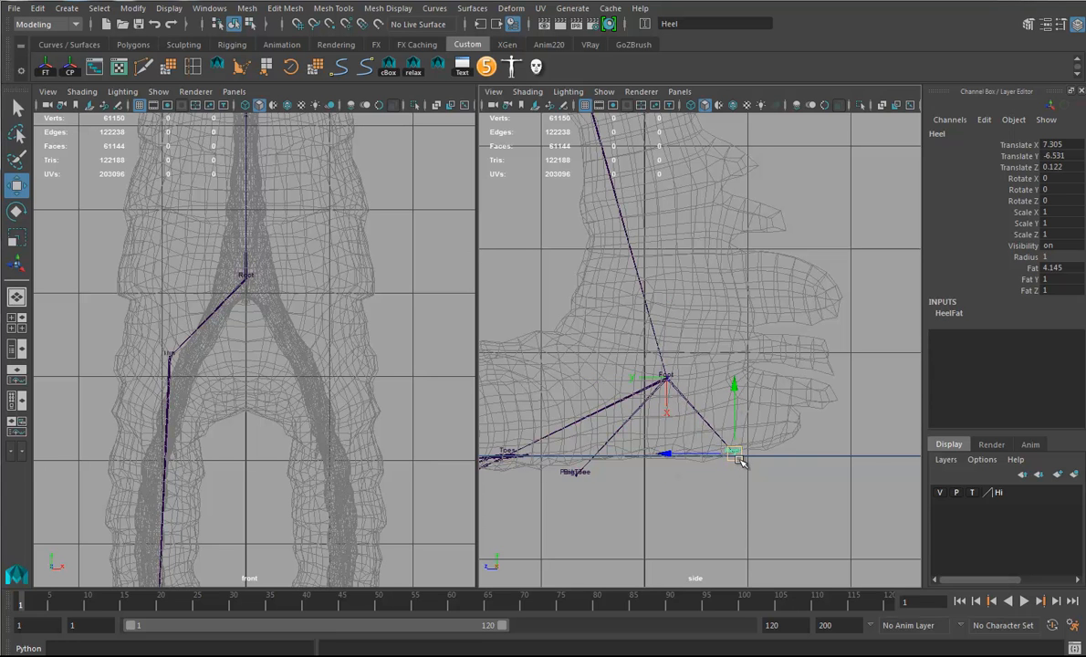
{"action": "middle_click_drag", "start_coordinate": [654, 464], "coordinate": [723, 472], "text": "alt"}
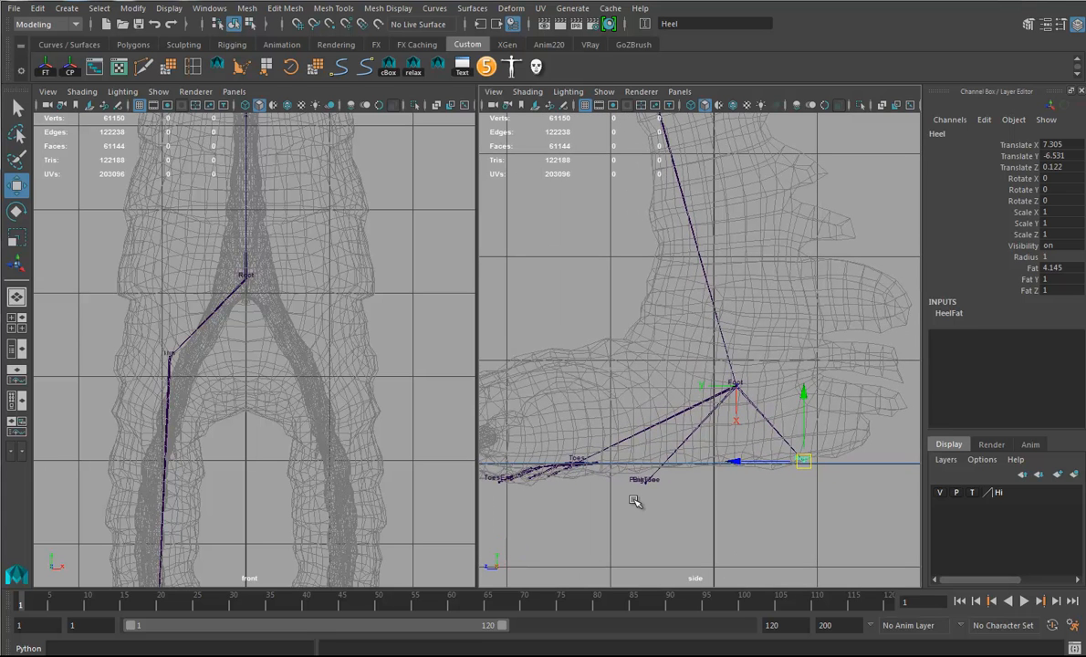
{"action": "left_click", "coordinate": [661, 493]}
{"action": "mouse_move", "coordinate": [626, 498]}
{"action": "left_mouse_down"}
{"action": "mouse_move", "coordinate": [657, 483]}
{"action": "mouse_move", "coordinate": [628, 475]}
{"action": "left_mouse_up"}
Rotate the Hip joint slightly outward in the front view so the leg chain runs down the middle of the creature's leg
{"action": "middle_click_drag", "start_coordinate": [360, 415], "coordinate": [382, 100], "text": "alt"}
{"action": "middle_click_drag", "start_coordinate": [269, 480], "coordinate": [274, 266], "text": "alt"}
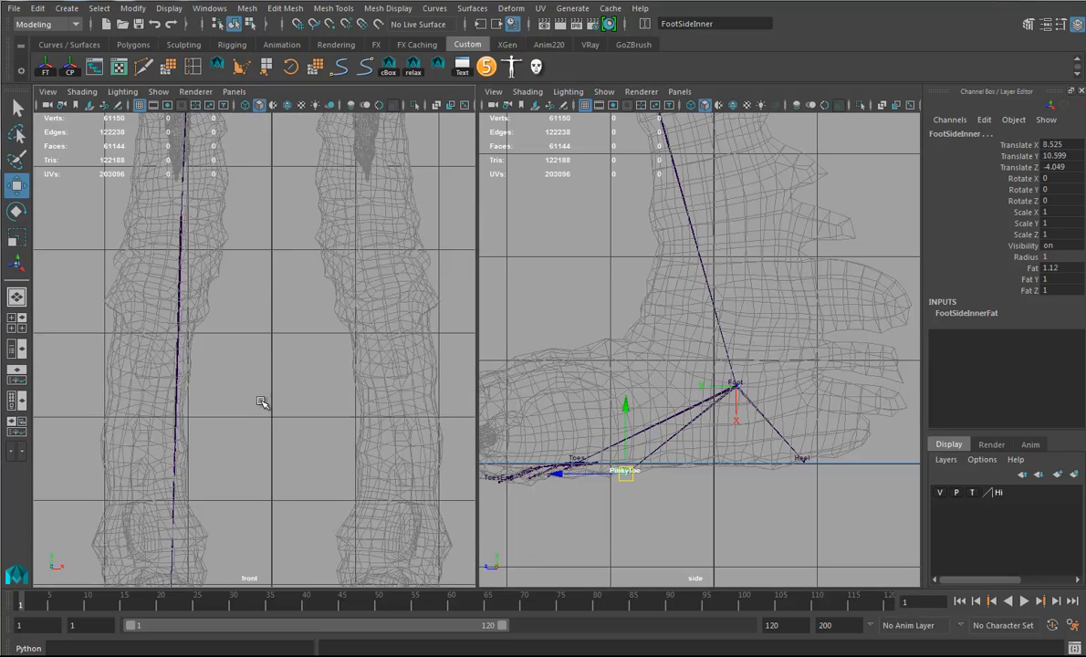
{"action": "middle_click_drag", "start_coordinate": [265, 405], "coordinate": [291, 267], "text": "alt"}
{"action": "right_click_drag", "start_coordinate": [335, 350], "coordinate": [236, 315], "text": "alt"}
{"action": "middle_click_drag", "start_coordinate": [276, 267], "coordinate": [262, 422], "text": "alt"}
{"action": "right_click_drag", "start_coordinate": [287, 387], "coordinate": [172, 388], "text": "alt"}
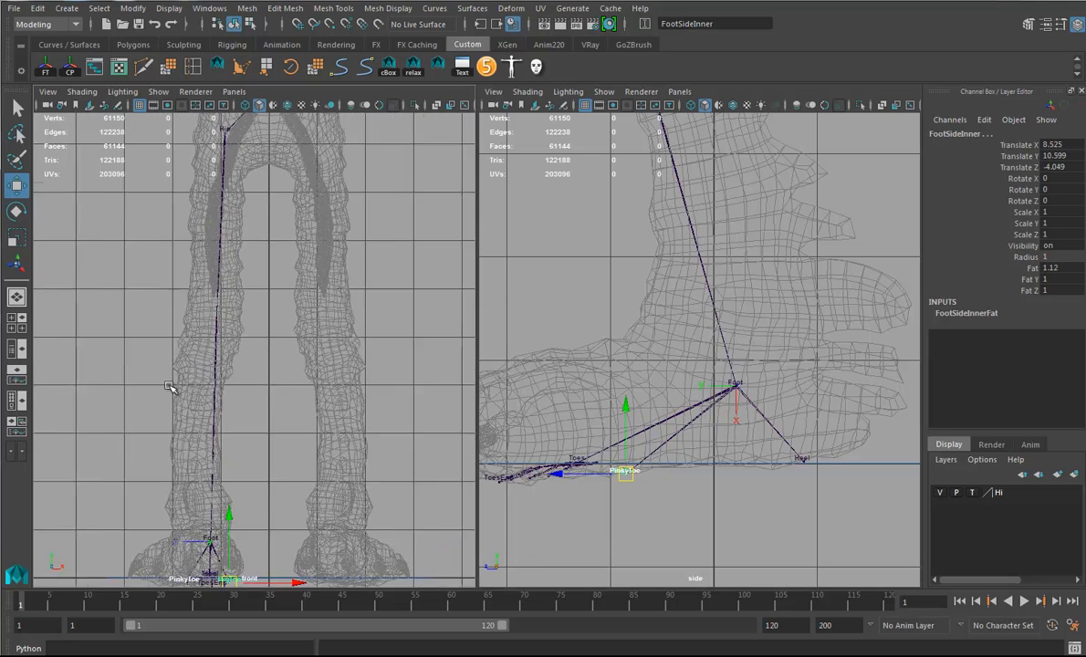
{"action": "middle_click_drag", "start_coordinate": [199, 242], "coordinate": [228, 257], "text": "alt"}
{"action": "left_click_drag", "start_coordinate": [220, 230], "coordinate": [265, 240]}
{"action": "middle_click_drag", "start_coordinate": [256, 422], "coordinate": [247, 317], "text": "alt"}
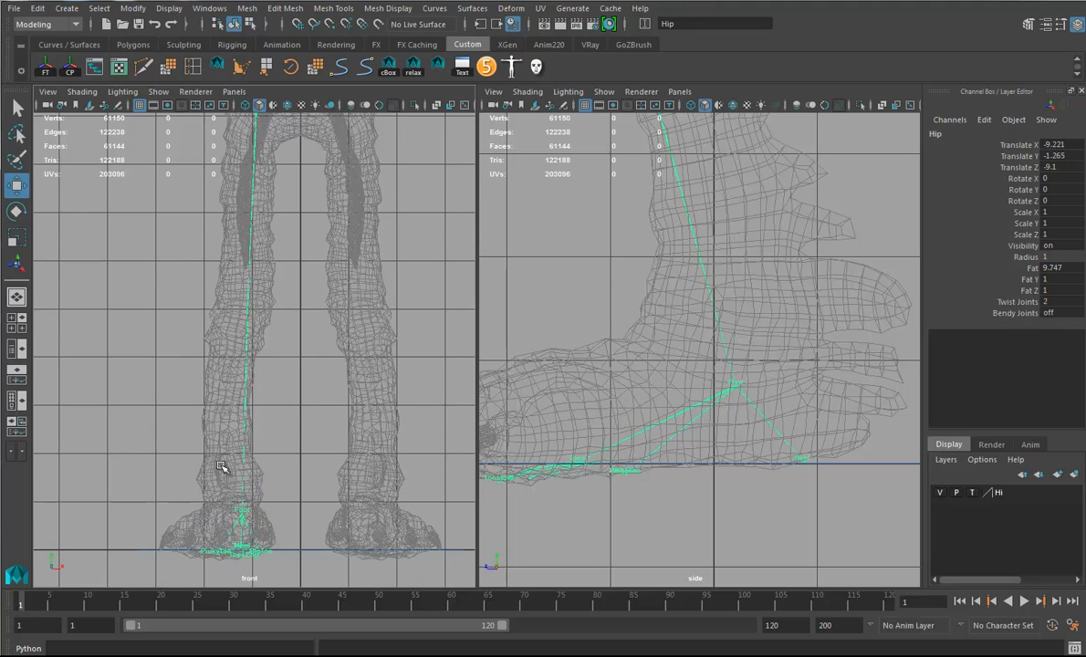
{"action": "left_click", "coordinate": [16, 210]}
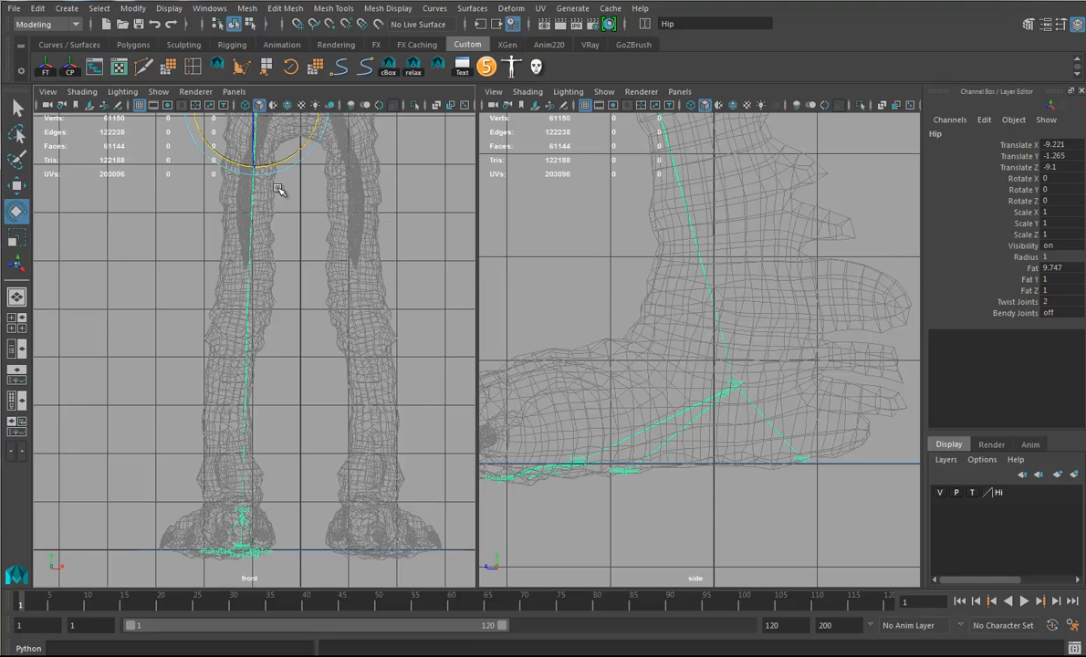
{"action": "scroll", "coordinate": [278, 187], "scroll_direction": "down", "scroll_amount": 3}
{"action": "left_click_drag", "start_coordinate": [297, 229], "coordinate": [293, 227]}
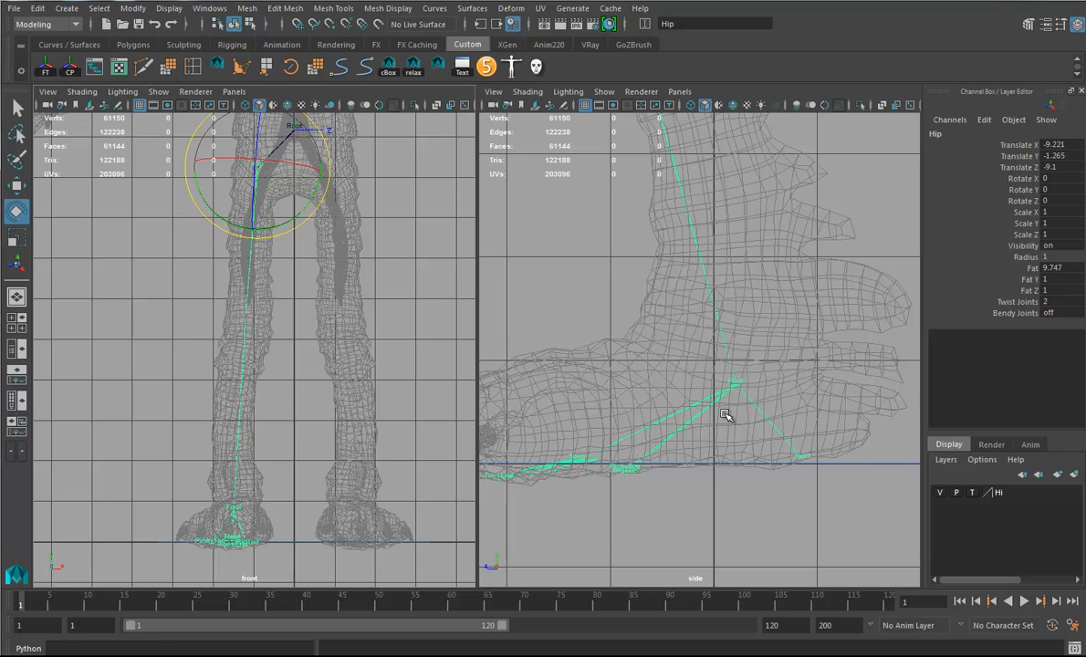
Switch the front view back to perspective and select the BigToe1 joint in the creature's foot
{"action": "middle_click_drag", "start_coordinate": [724, 415], "coordinate": [766, 414], "text": "alt"}
{"action": "key", "text": "space"}
{"action": "left_click_drag", "start_coordinate": [260, 493], "coordinate": [301, 289]}
{"action": "right_click_drag", "start_coordinate": [301, 289], "coordinate": [310, 410], "text": "alt"}
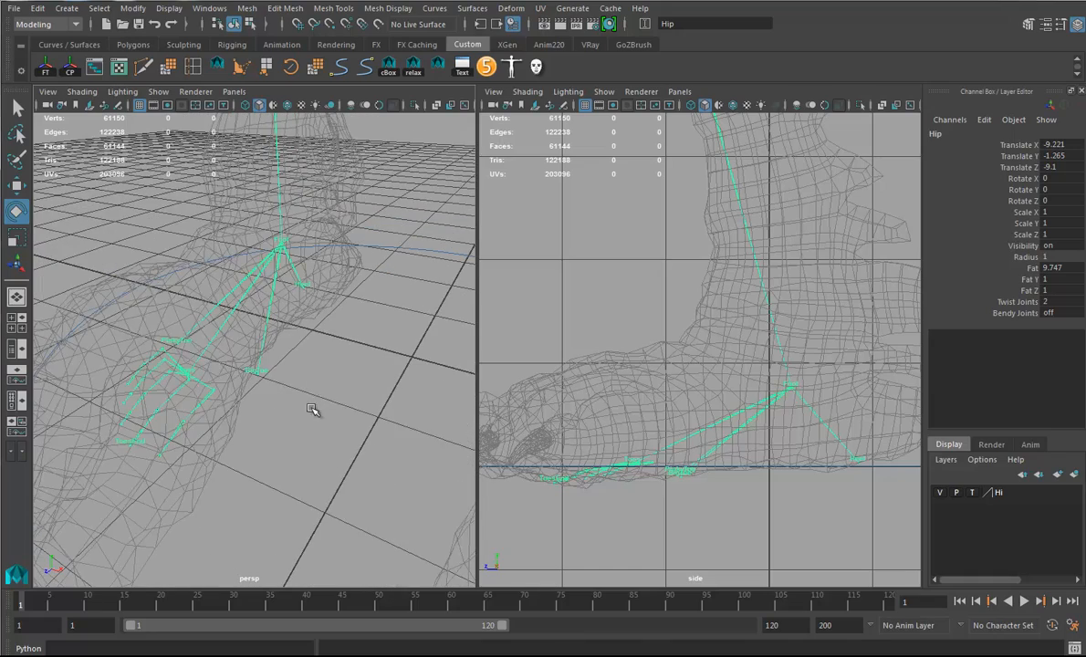
{"action": "left_click_drag", "start_coordinate": [242, 267], "coordinate": [258, 341], "text": "alt"}
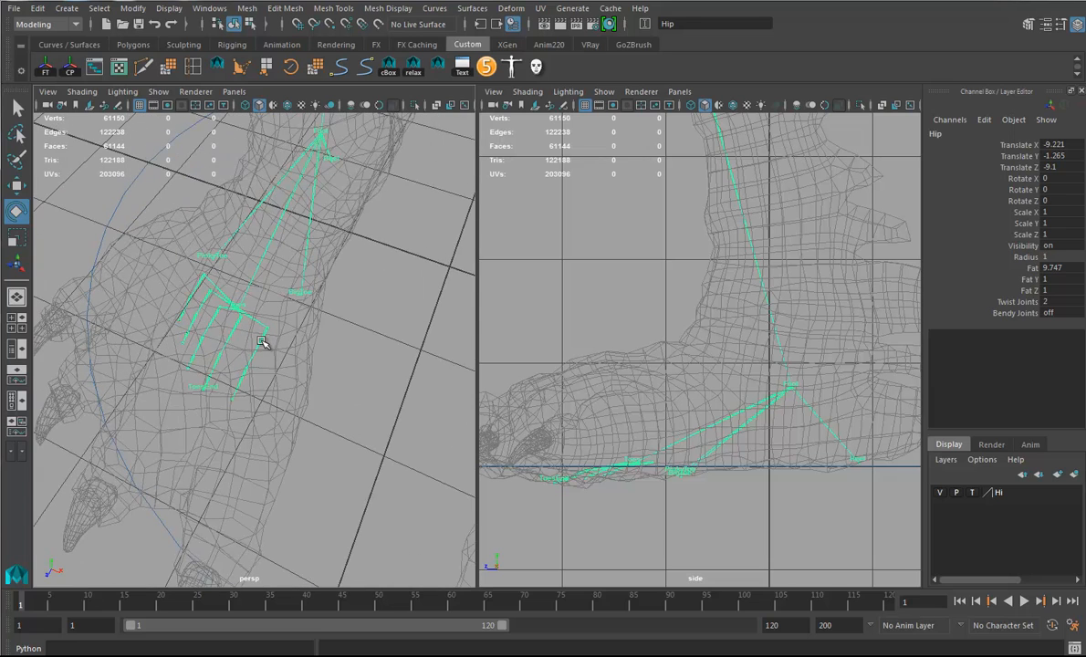
{"action": "left_click", "coordinate": [261, 340]}
{"action": "mouse_move", "coordinate": [299, 442]}
{"action": "left_mouse_down", "text": "alt"}
{"action": "mouse_move", "coordinate": [329, 376]}
{"action": "mouse_move", "coordinate": [271, 363]}
{"action": "mouse_move", "coordinate": [204, 382]}
{"action": "mouse_move", "coordinate": [354, 377]}
{"action": "mouse_move", "coordinate": [318, 376]}
{"action": "mouse_move", "coordinate": [315, 310]}
{"action": "left_mouse_up", "text": "alt"}
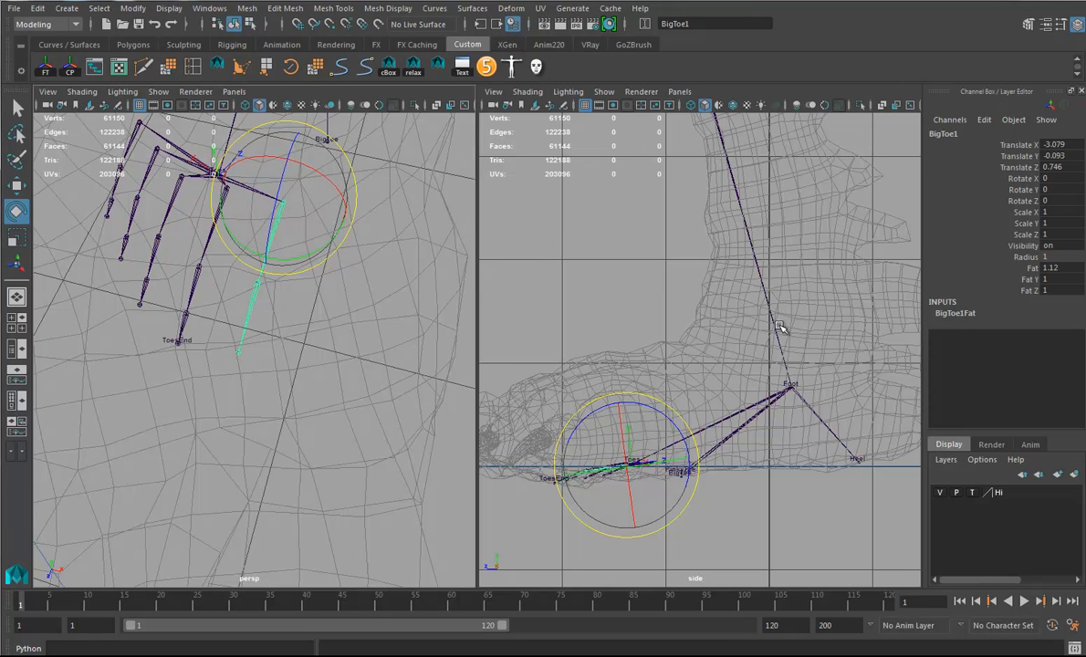
Turn on AdvancedSkeleton5's Placement snap and move its window back out of the way
{"action": "left_click_drag", "start_coordinate": [1083, 157], "coordinate": [359, 153]}
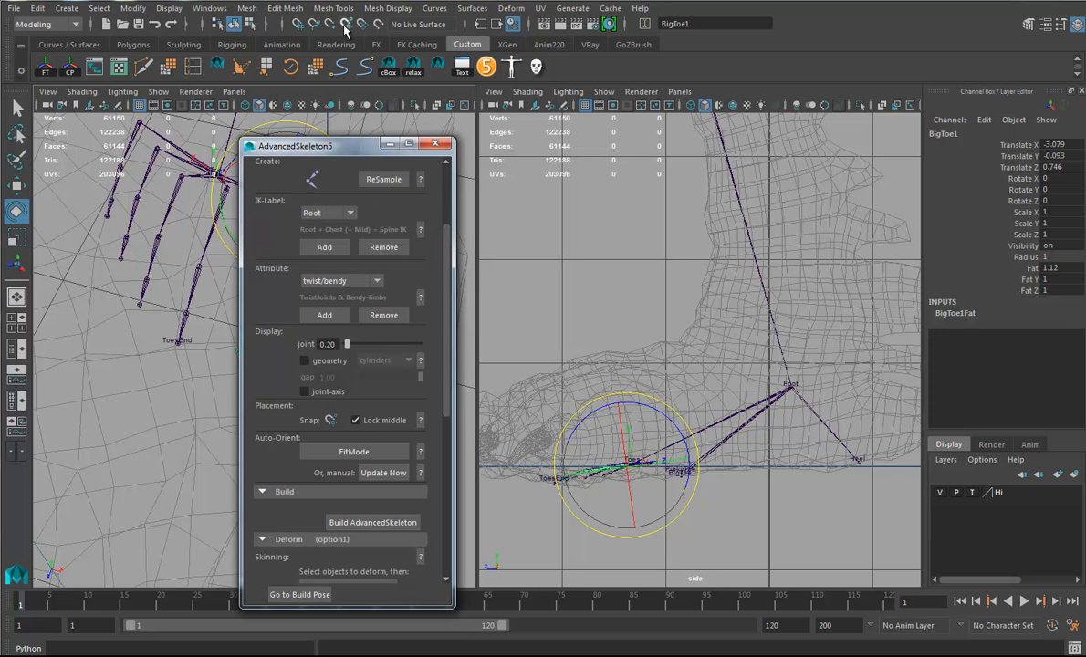
{"action": "left_click", "coordinate": [330, 420]}
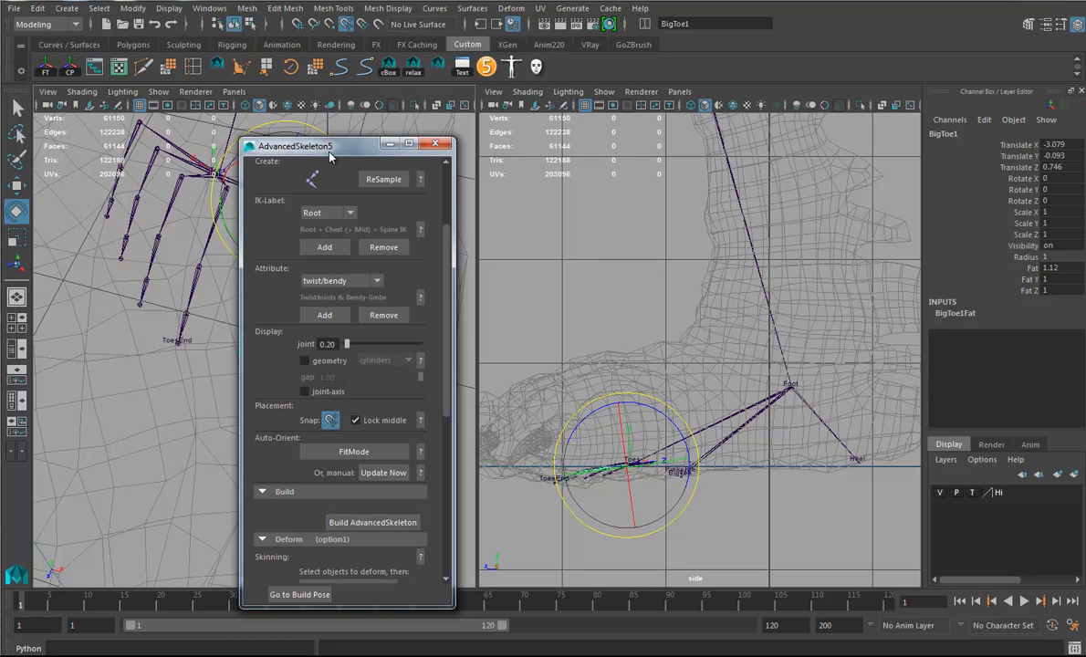
{"action": "left_click_drag", "start_coordinate": [330, 157], "coordinate": [1084, 155]}
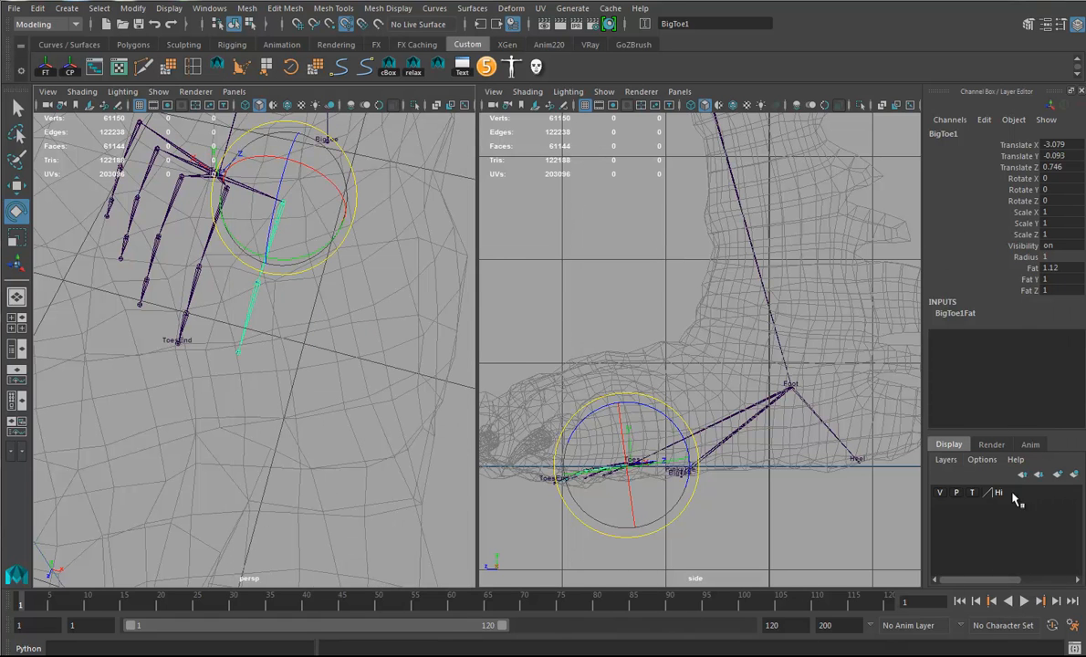
Change the Hi layer from template to normal display and show the perspective view in wireframe
{"action": "left_click", "coordinate": [973, 493]}
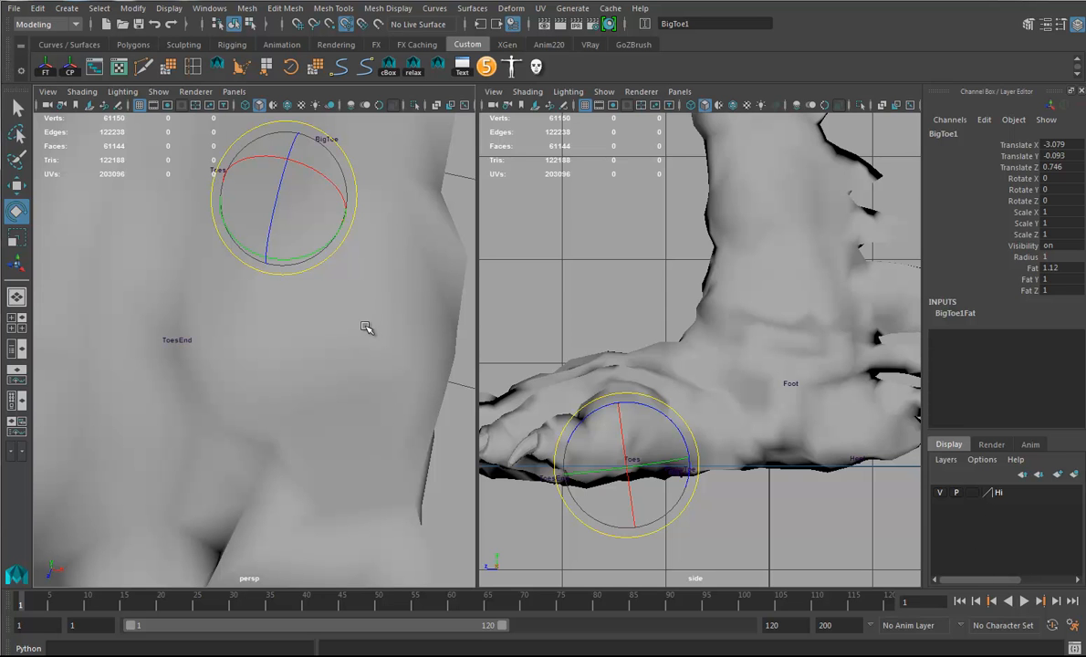
{"action": "key", "text": "4"}
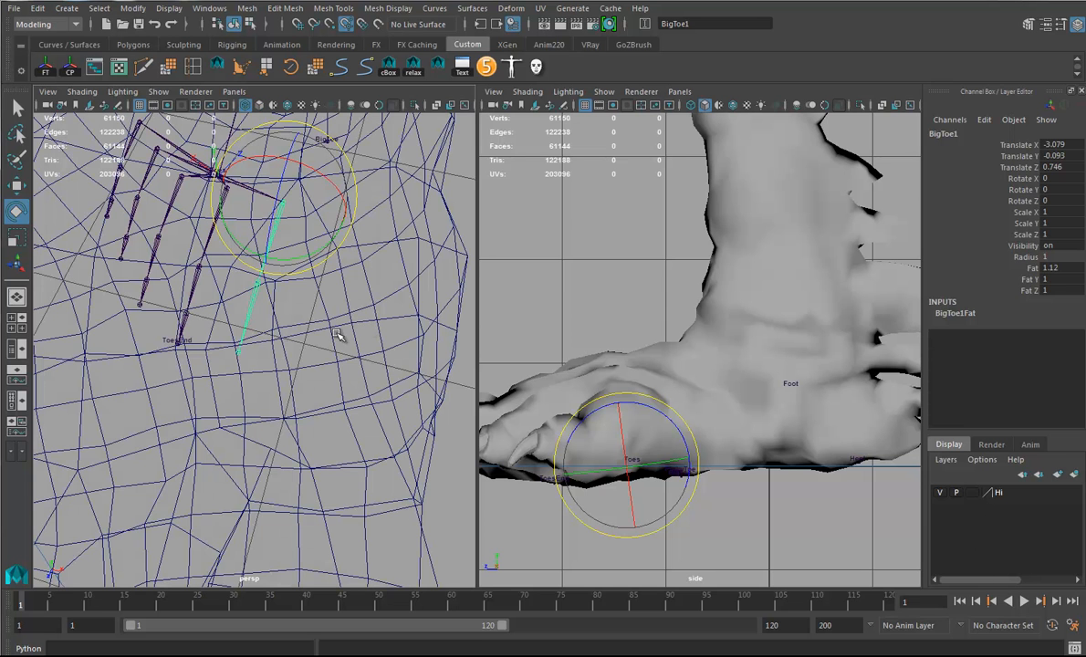
{"action": "scroll", "coordinate": [338, 334], "scroll_direction": "down", "scroll_amount": 10}
Move BigToe1 forward to the base of the creature's innermost toe and place BigToe2 at the joint behind its claw
{"action": "left_click", "coordinate": [16, 185]}
{"action": "left_click_drag", "start_coordinate": [315, 400], "coordinate": [326, 373], "text": "alt"}
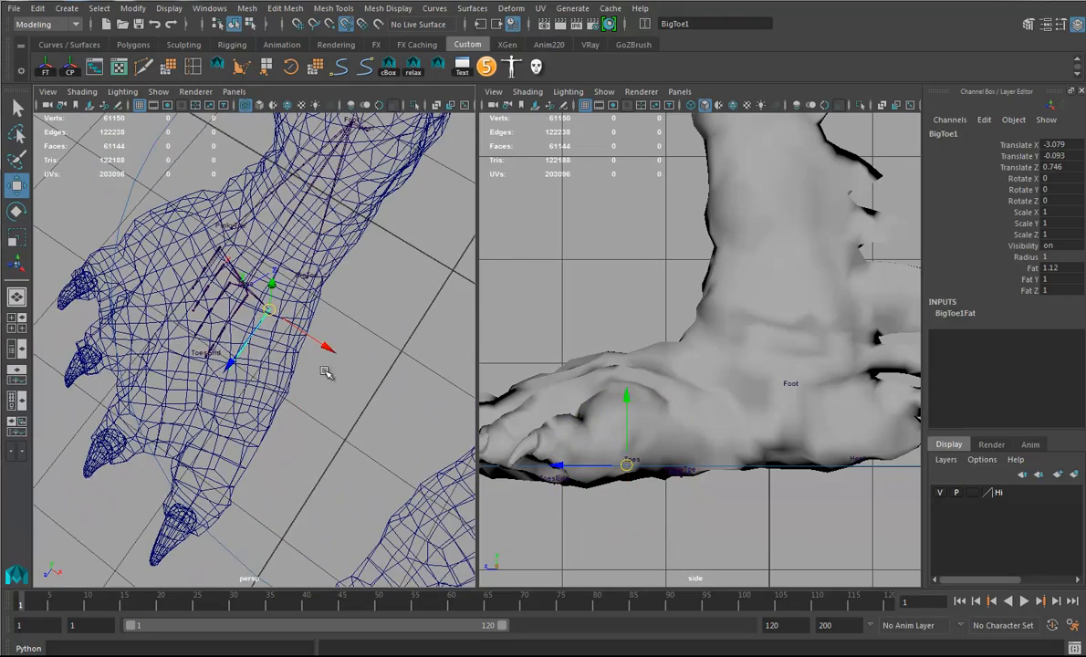
{"action": "left_click_drag", "start_coordinate": [272, 312], "coordinate": [224, 434]}
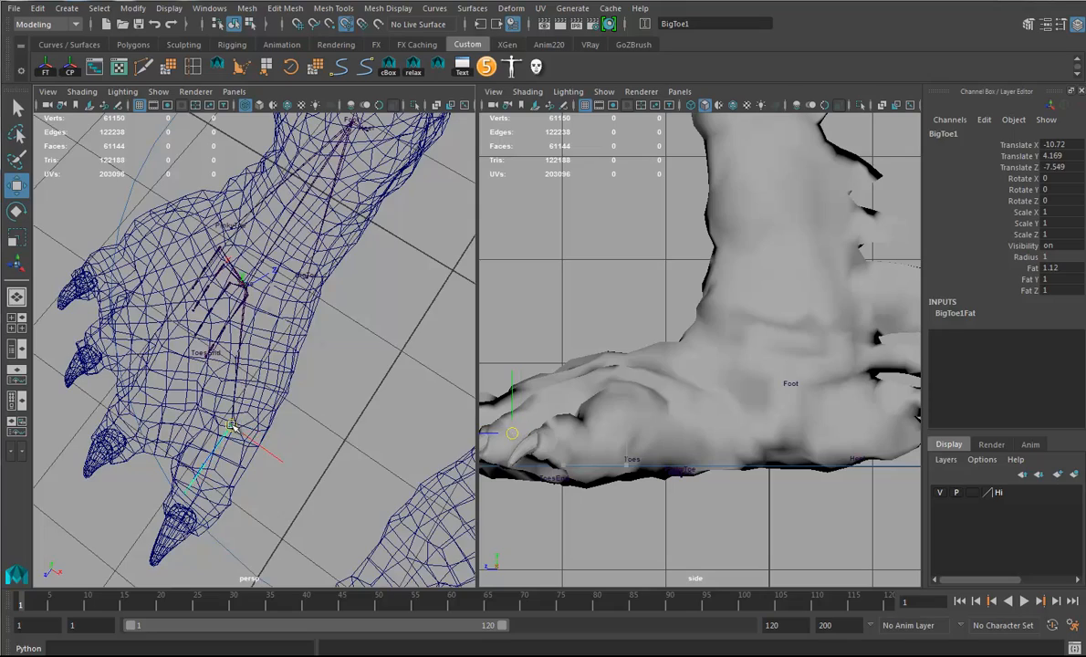
{"action": "mouse_move", "coordinate": [290, 453]}
{"action": "left_mouse_down", "text": "alt"}
{"action": "mouse_move", "coordinate": [254, 417]}
{"action": "mouse_move", "coordinate": [303, 453]}
{"action": "mouse_move", "coordinate": [310, 395]}
{"action": "mouse_move", "coordinate": [331, 406]}
{"action": "mouse_move", "coordinate": [272, 446]}
{"action": "left_mouse_up", "text": "alt"}
{"action": "left_click", "coordinate": [250, 425]}
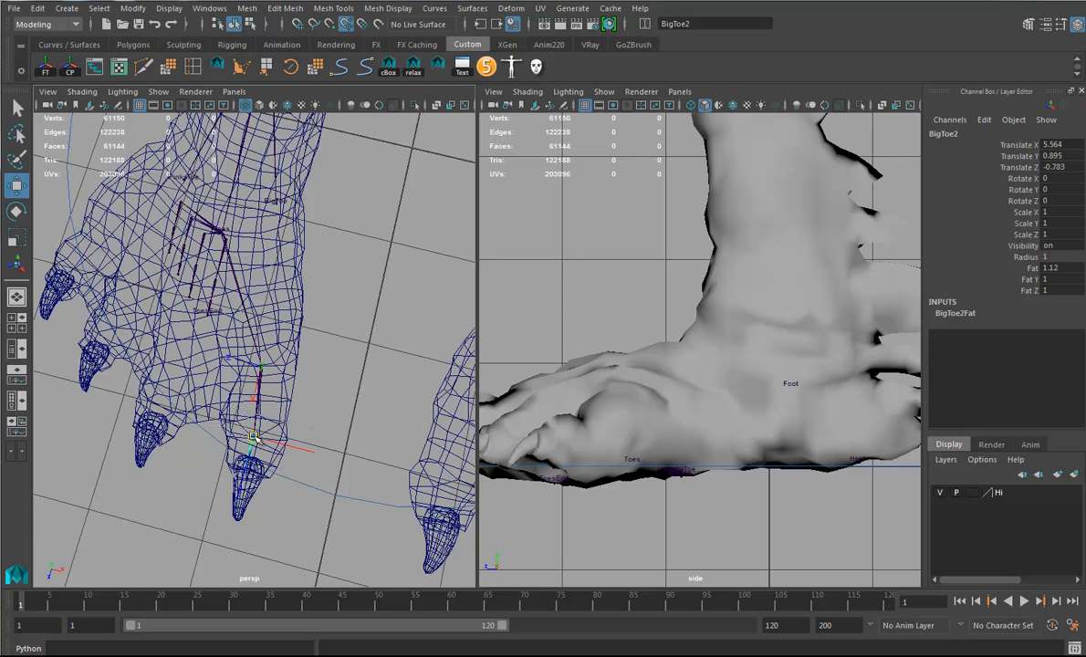
Move BigToe3 into the claw of the innermost toe, at about Translate X 6.7
{"action": "left_click_drag", "start_coordinate": [254, 504], "coordinate": [269, 427], "text": "alt"}
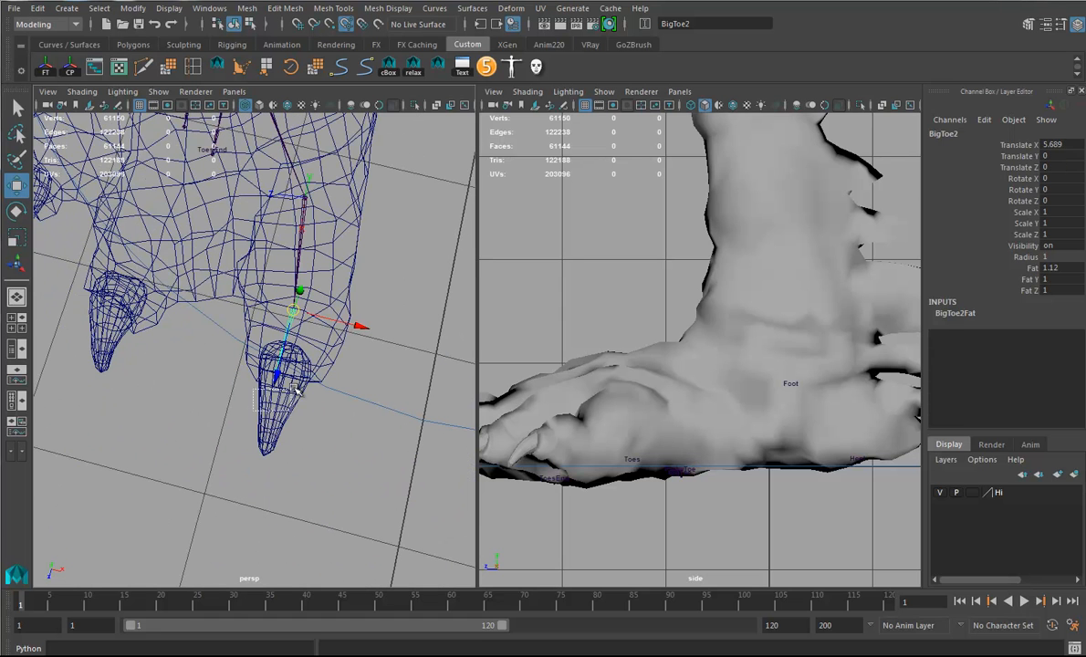
{"action": "left_click_drag", "start_coordinate": [286, 372], "coordinate": [377, 369], "text": "alt"}
{"action": "middle_click_drag", "start_coordinate": [249, 331], "coordinate": [334, 441], "text": "alt"}
{"action": "right_click_drag", "start_coordinate": [333, 441], "coordinate": [324, 388], "text": "alt"}
{"action": "middle_click_drag", "start_coordinate": [304, 341], "coordinate": [287, 312], "text": "alt"}
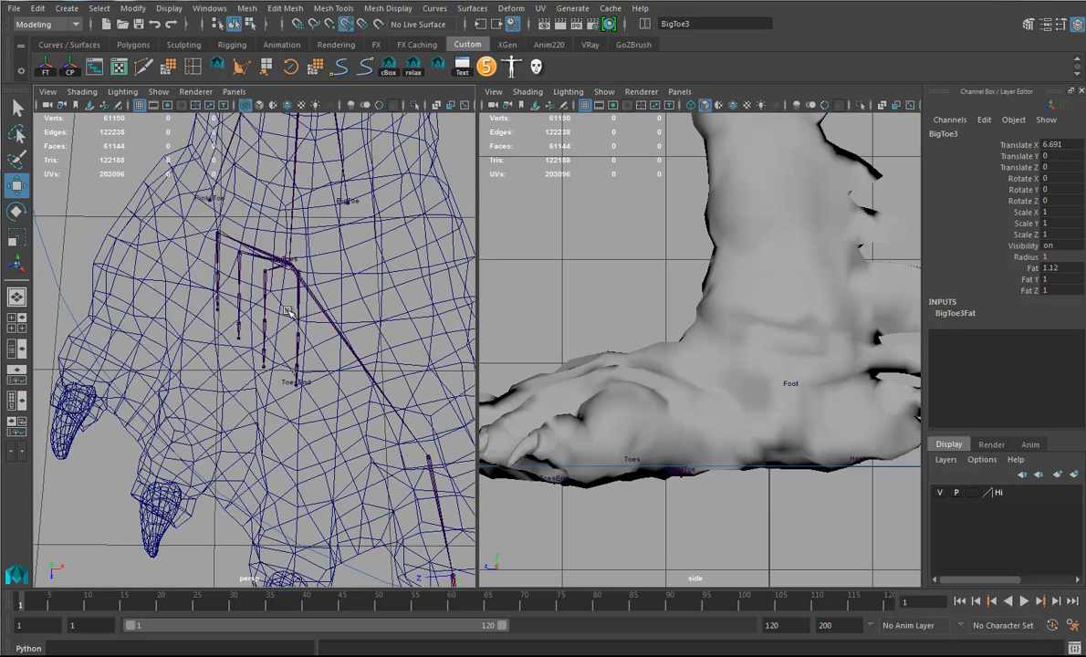
Move LongToe1 forward to the base of the toe beside the innermost one and place LongToe2 behind its claw, at about Translate X 4.4
{"action": "left_click", "coordinate": [301, 314]}
{"action": "left_click_drag", "start_coordinate": [302, 275], "coordinate": [270, 383]}
{"action": "right_click_drag", "start_coordinate": [266, 430], "coordinate": [346, 436], "text": "alt"}
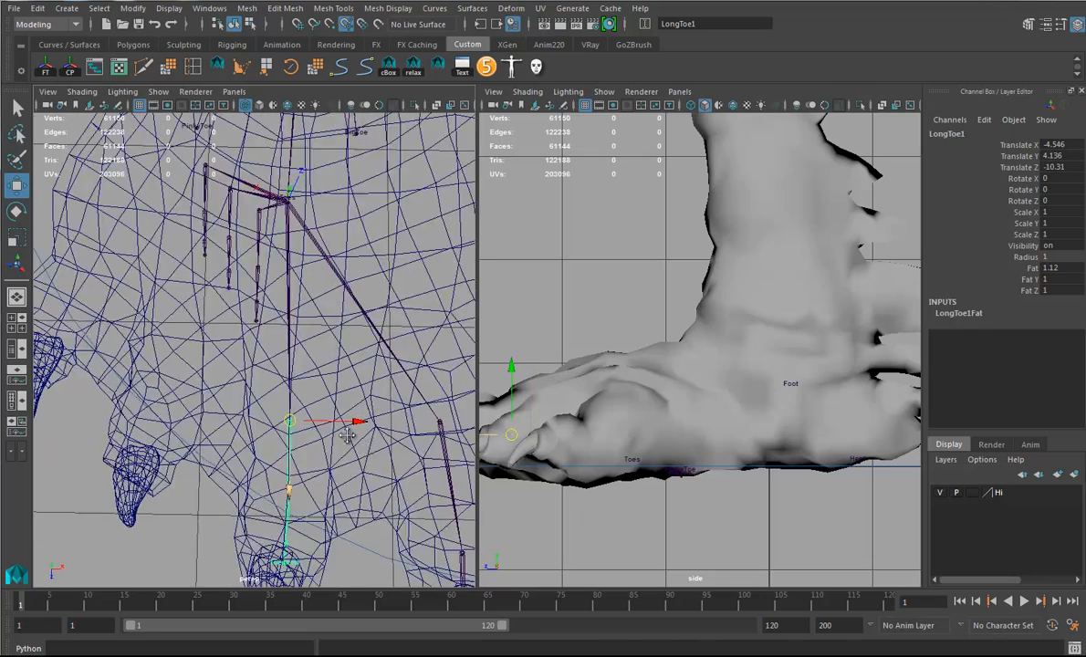
{"action": "middle_click_drag", "start_coordinate": [347, 436], "coordinate": [315, 369], "text": "alt"}
{"action": "left_click", "coordinate": [227, 408]}
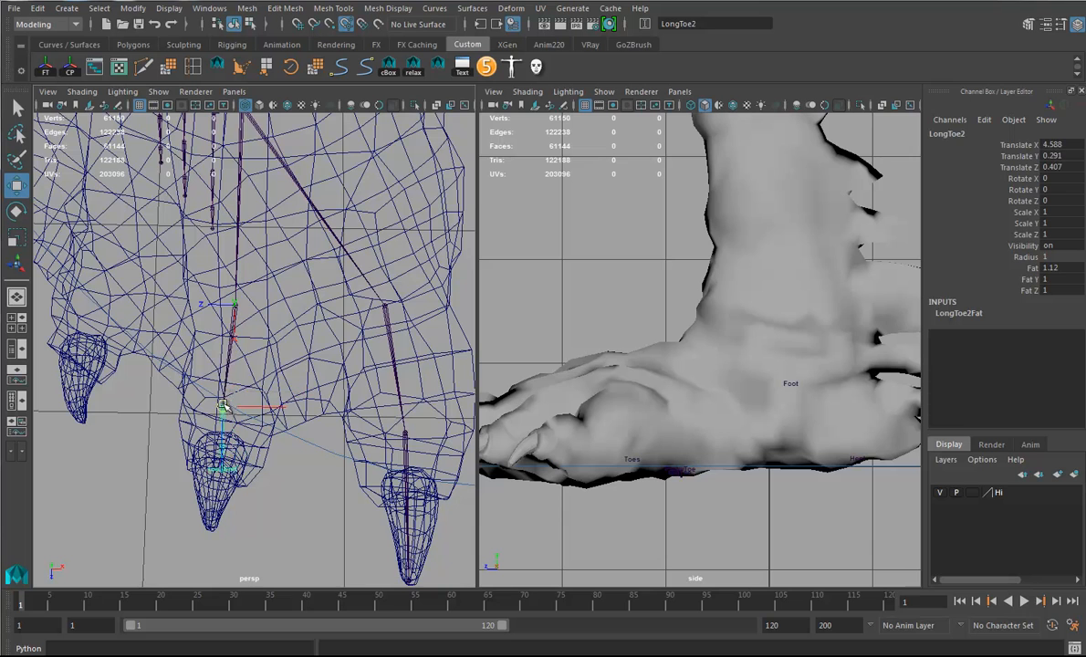
{"action": "left_click_drag", "start_coordinate": [265, 416], "coordinate": [283, 390], "text": "alt"}
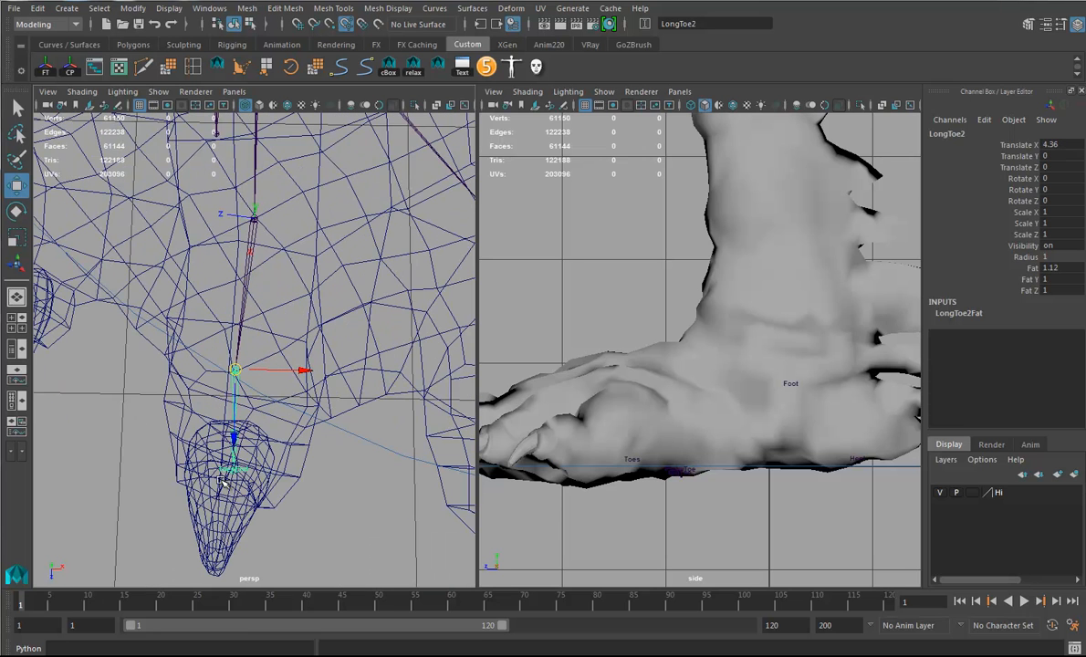
Place LongToe3 inside the second toe's claw at about Translate X 2.5 and LongToe4 at the claw tip at about 4.0
{"action": "left_click_drag", "start_coordinate": [240, 446], "coordinate": [231, 459]}
{"action": "middle_click_drag", "start_coordinate": [261, 504], "coordinate": [301, 413], "text": "alt"}
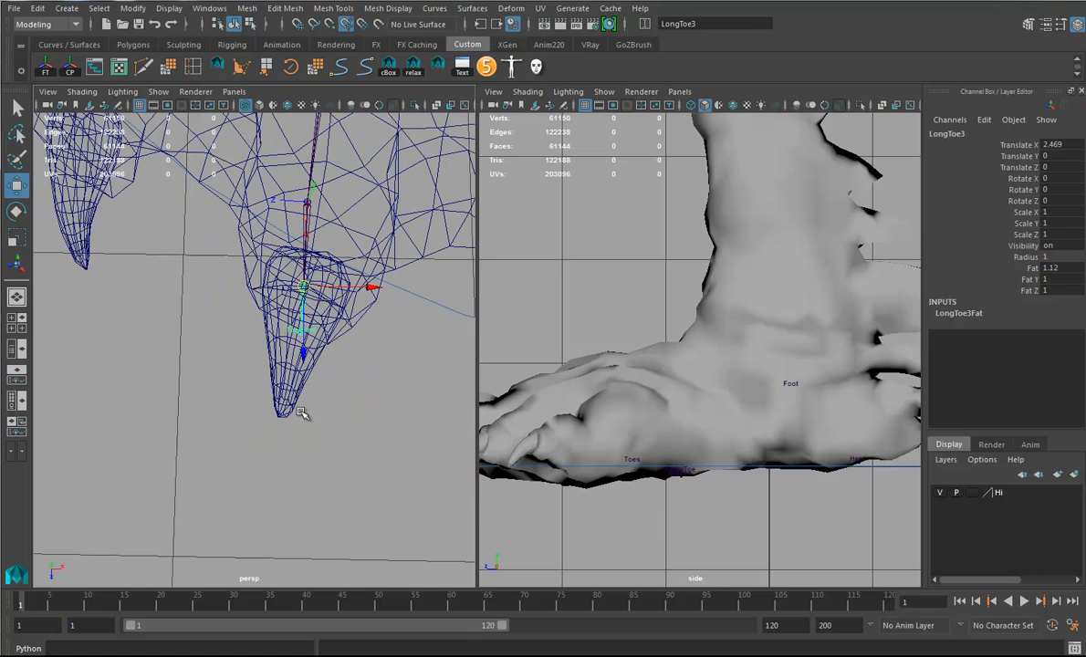
{"action": "left_click", "coordinate": [309, 335]}
{"action": "left_click_drag", "start_coordinate": [306, 336], "coordinate": [282, 418]}
{"action": "middle_click_drag", "start_coordinate": [320, 316], "coordinate": [287, 363], "text": "alt"}
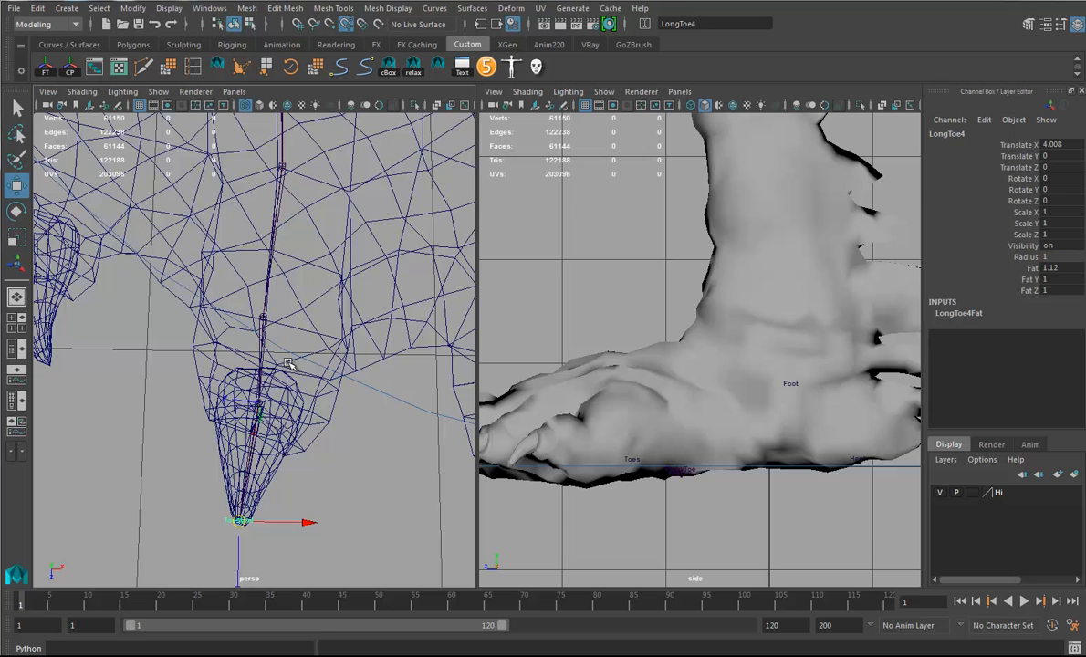
Fine-tune LongToe2, LongToe3 and LongToe4 along the centre of the second toe, with LongToe3 at about Translate X 2.5
{"action": "left_click", "coordinate": [263, 323]}
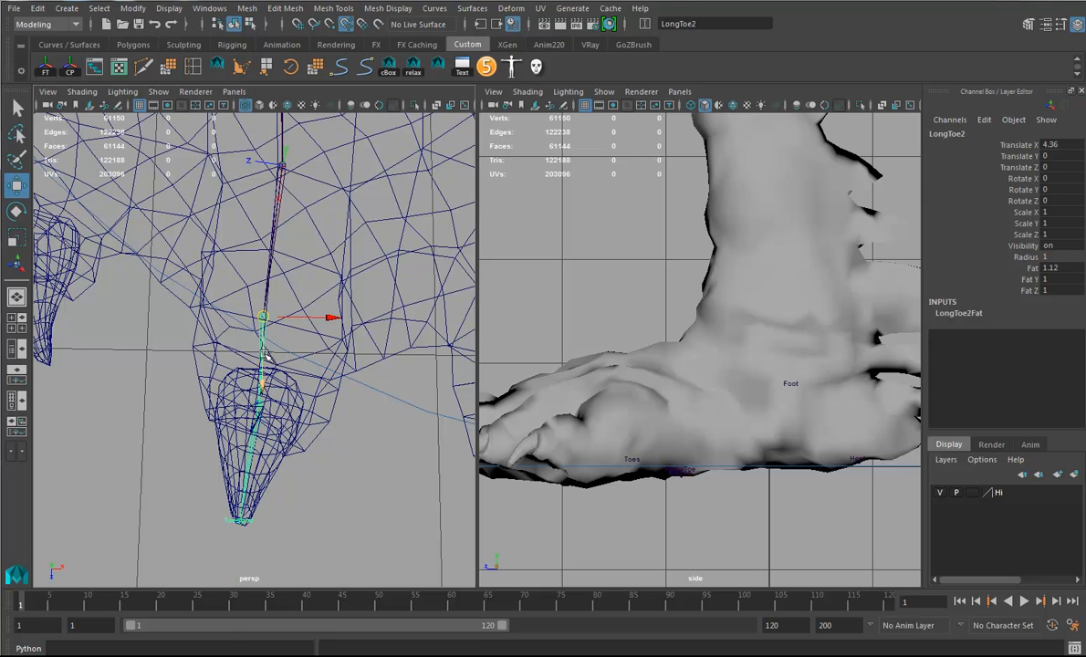
{"action": "left_click", "coordinate": [258, 411]}
{"action": "left_click_drag", "start_coordinate": [258, 404], "coordinate": [259, 406]}
{"action": "left_click", "coordinate": [262, 323]}
{"action": "left_click", "coordinate": [262, 406]}
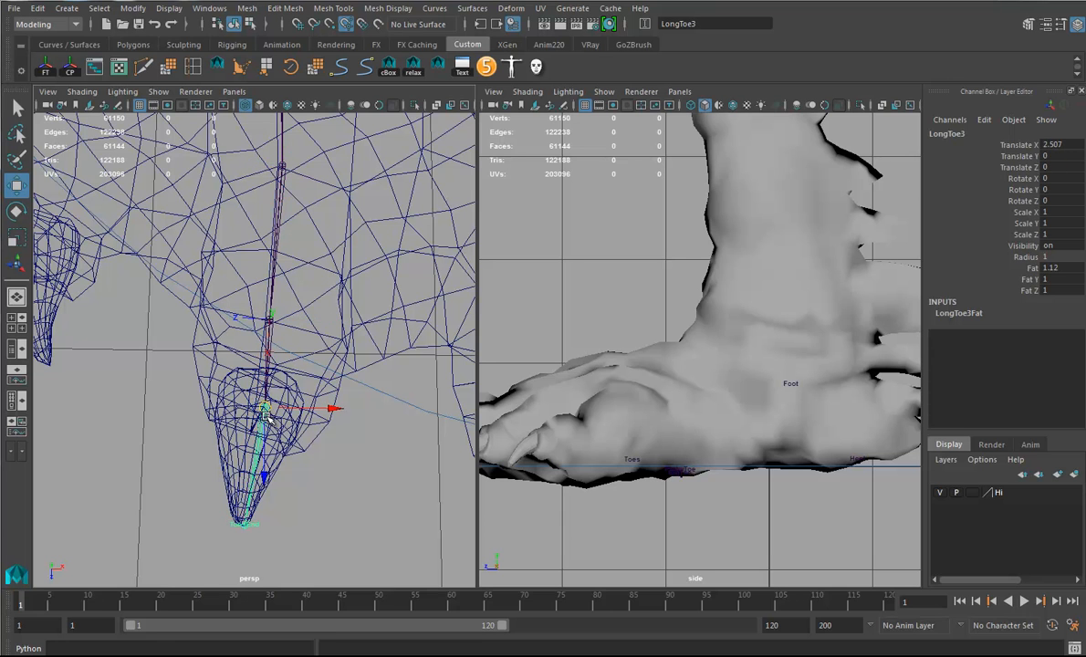
{"action": "left_click", "coordinate": [242, 521]}
{"action": "left_click_drag", "start_coordinate": [242, 519], "coordinate": [242, 525]}
Move only the Toes joint, without its child toe joints, up and forward inside the foot, to about Translate X 3.7 and Y 20.3
{"action": "right_click_drag", "start_coordinate": [341, 427], "coordinate": [260, 395], "text": "alt"}
{"action": "left_click_drag", "start_coordinate": [260, 395], "coordinate": [293, 411], "text": "alt"}
{"action": "left_click_drag", "start_coordinate": [297, 295], "coordinate": [288, 292], "text": "alt"}
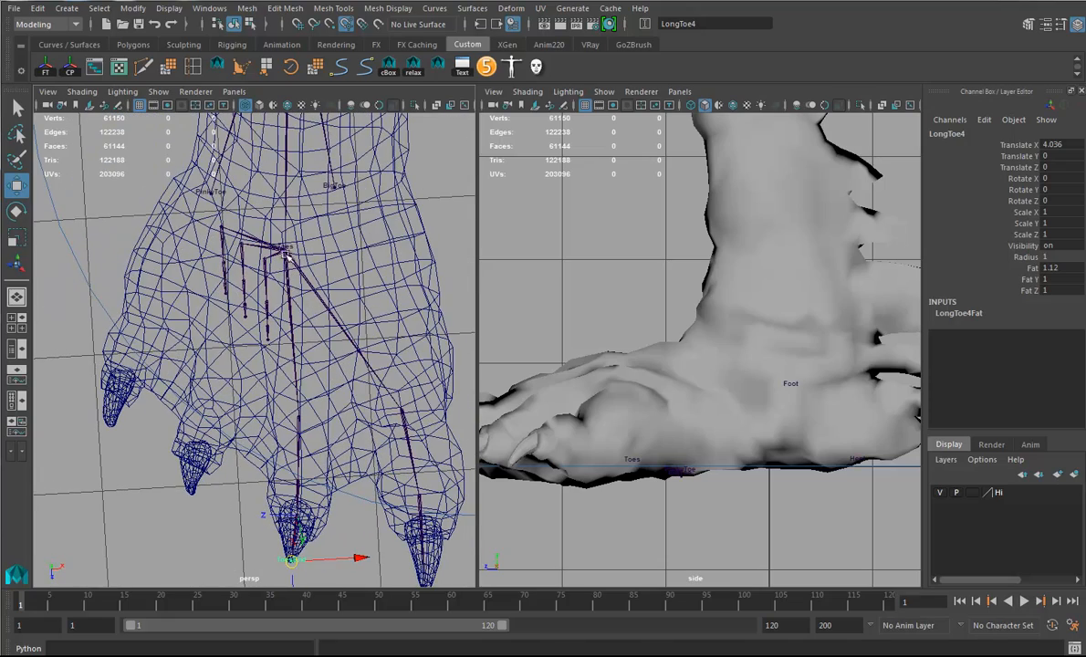
{"action": "left_click", "coordinate": [286, 257]}
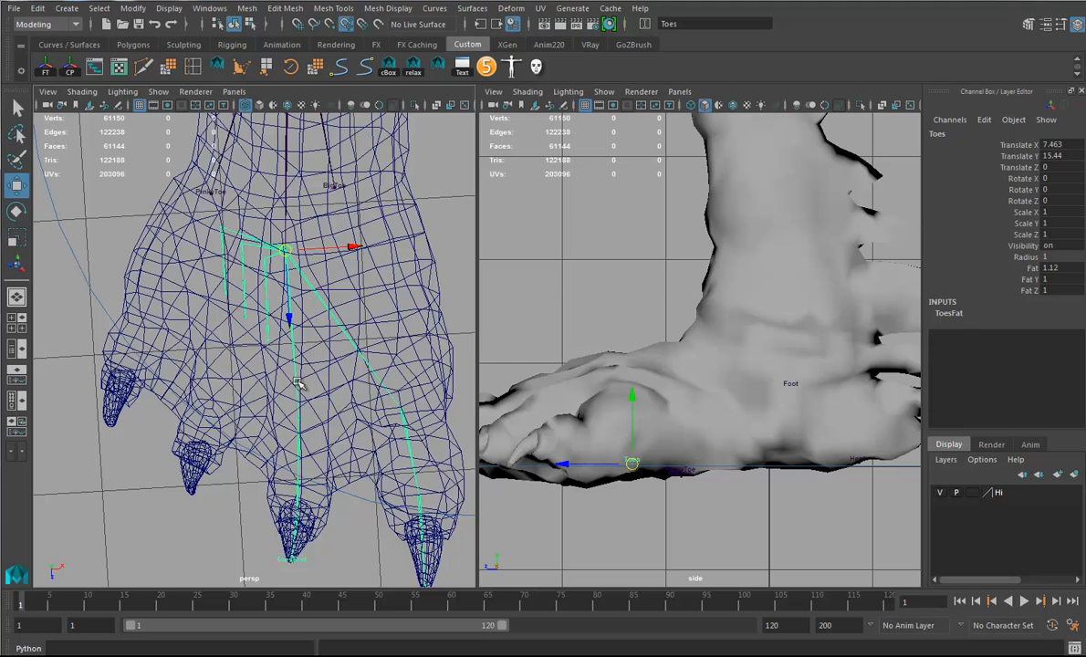
{"action": "left_click_drag", "start_coordinate": [433, 390], "coordinate": [274, 333], "text": "alt"}
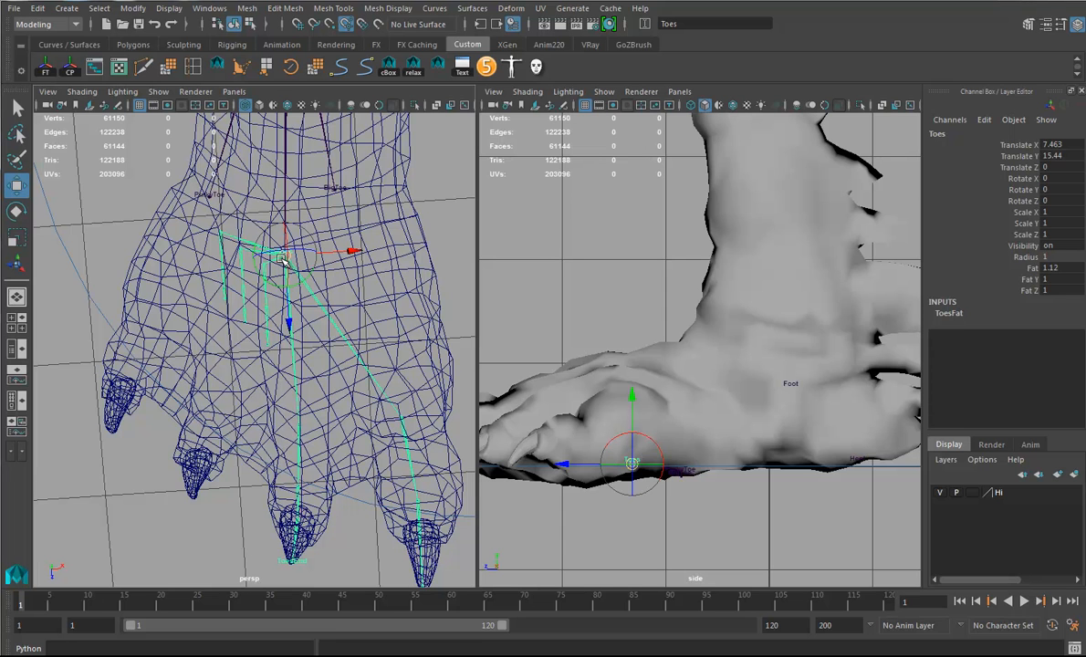
{"action": "left_click_drag", "start_coordinate": [285, 260], "coordinate": [228, 378]}
Place MiddleToe1 at the base of the third toe and MiddleToe2 ahead of it, at about Translate X 3.1
{"action": "left_click", "coordinate": [264, 294]}
{"action": "left_click_drag", "start_coordinate": [241, 427], "coordinate": [262, 437], "text": "alt"}
{"action": "right_click_drag", "start_coordinate": [262, 437], "coordinate": [294, 436], "text": "alt"}
{"action": "middle_click_drag", "start_coordinate": [294, 436], "coordinate": [307, 367], "text": "alt"}
{"action": "left_click_drag", "start_coordinate": [307, 367], "coordinate": [255, 367], "text": "alt"}
{"action": "left_click", "coordinate": [222, 360]}
{"action": "middle_click_drag", "start_coordinate": [237, 393], "coordinate": [211, 393]}
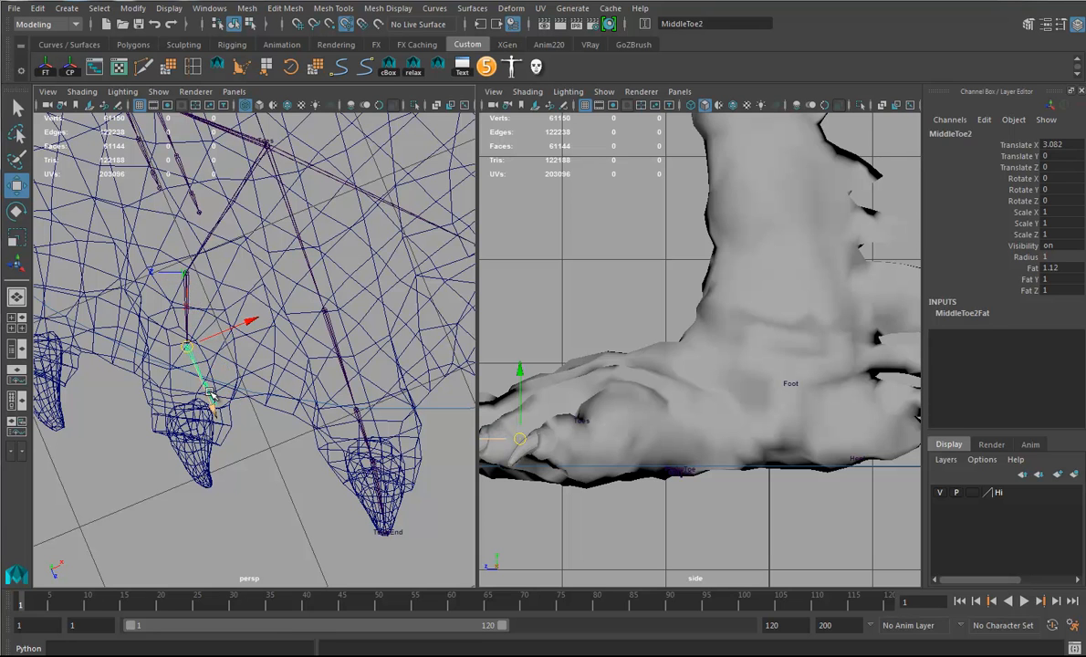
Place MiddleToe3 in the third toe's claw at about Translate X 3.2 and MiddleToe4 at the claw tip at about 3.5
{"action": "left_click", "coordinate": [212, 396]}
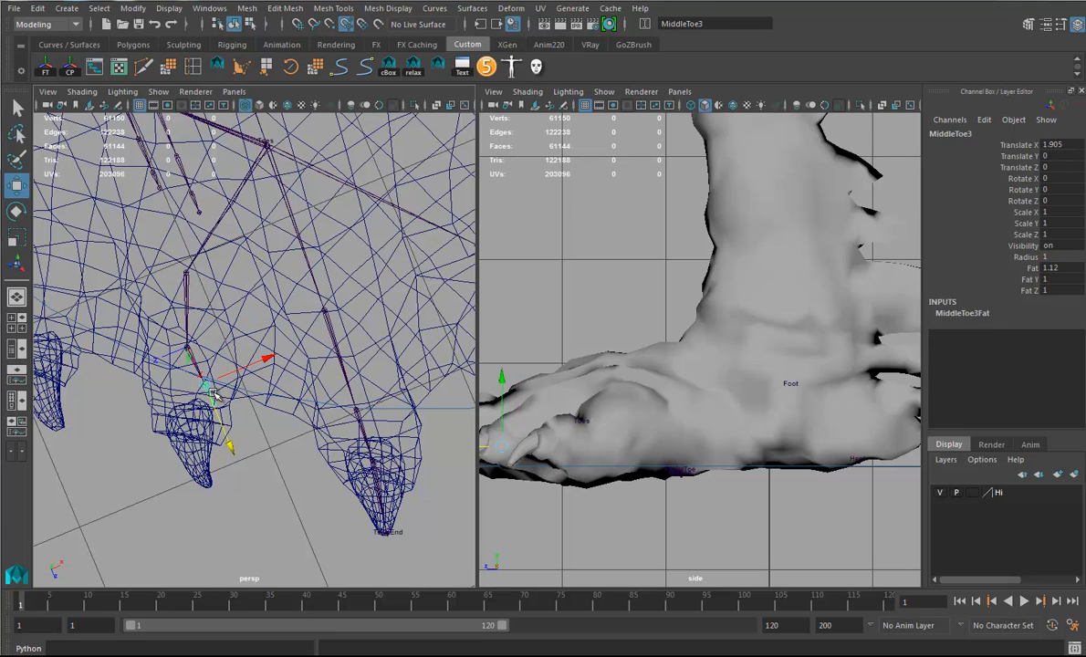
{"action": "left_click", "coordinate": [190, 421]}
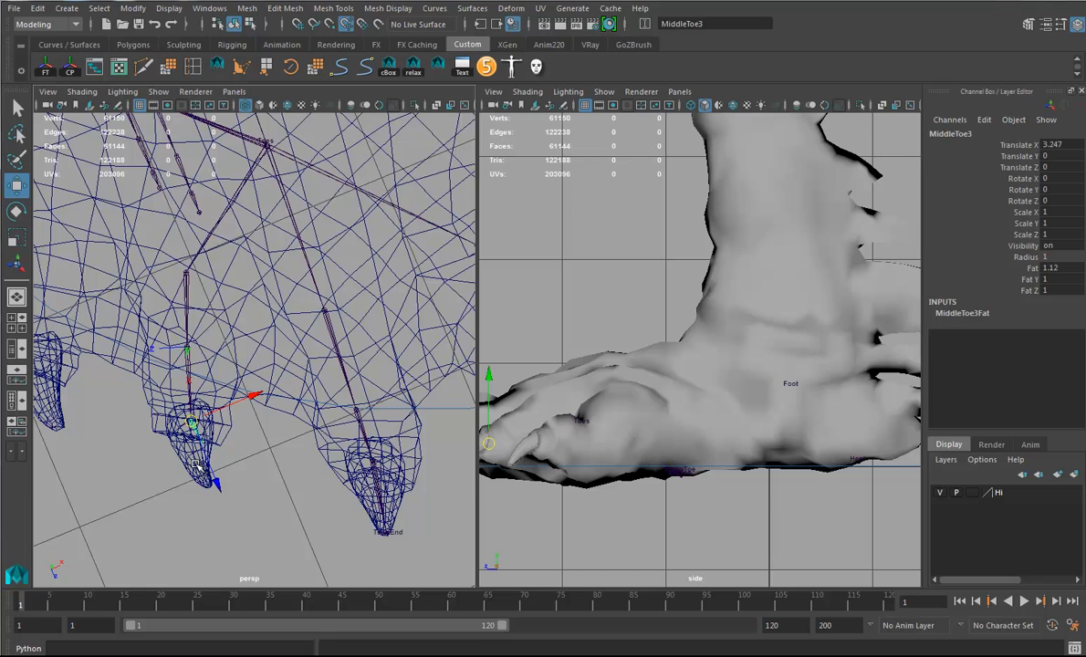
{"action": "key", "text": "Down"}
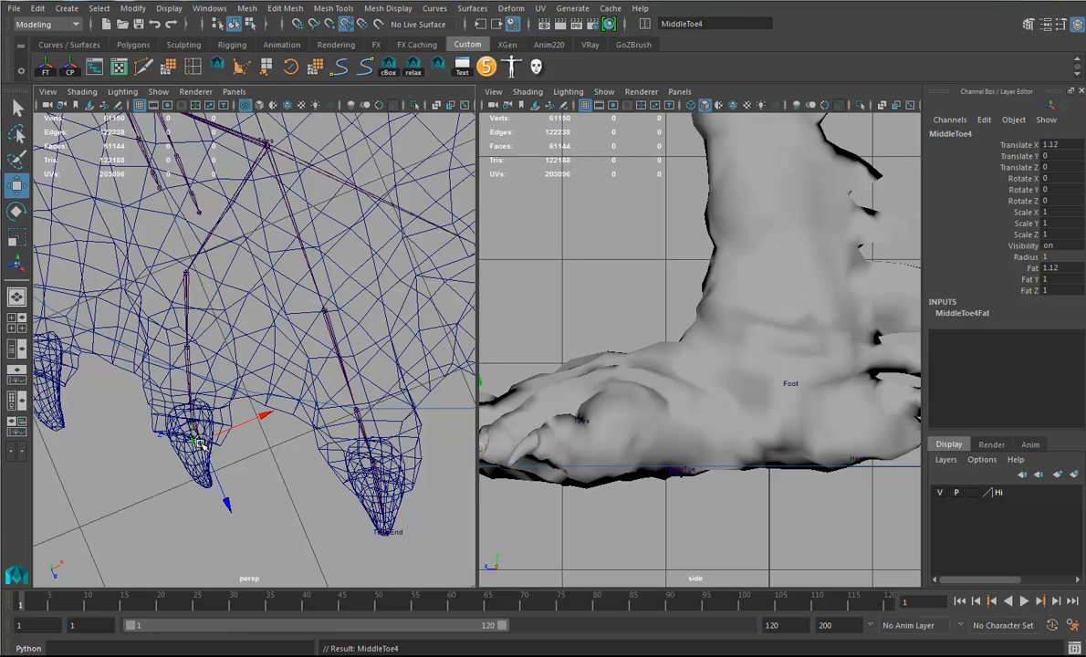
{"action": "left_click_drag", "start_coordinate": [202, 443], "coordinate": [202, 485]}
Move RingToe1 to the base of the outermost toe and place RingToe2 midway toward its claw
{"action": "middle_click_drag", "start_coordinate": [224, 397], "coordinate": [354, 426], "text": "alt"}
{"action": "left_click_drag", "start_coordinate": [348, 382], "coordinate": [339, 373], "text": "alt"}
{"action": "middle_click_drag", "start_coordinate": [334, 333], "coordinate": [325, 388], "text": "alt"}
{"action": "left_click_drag", "start_coordinate": [327, 389], "coordinate": [286, 285], "text": "alt"}
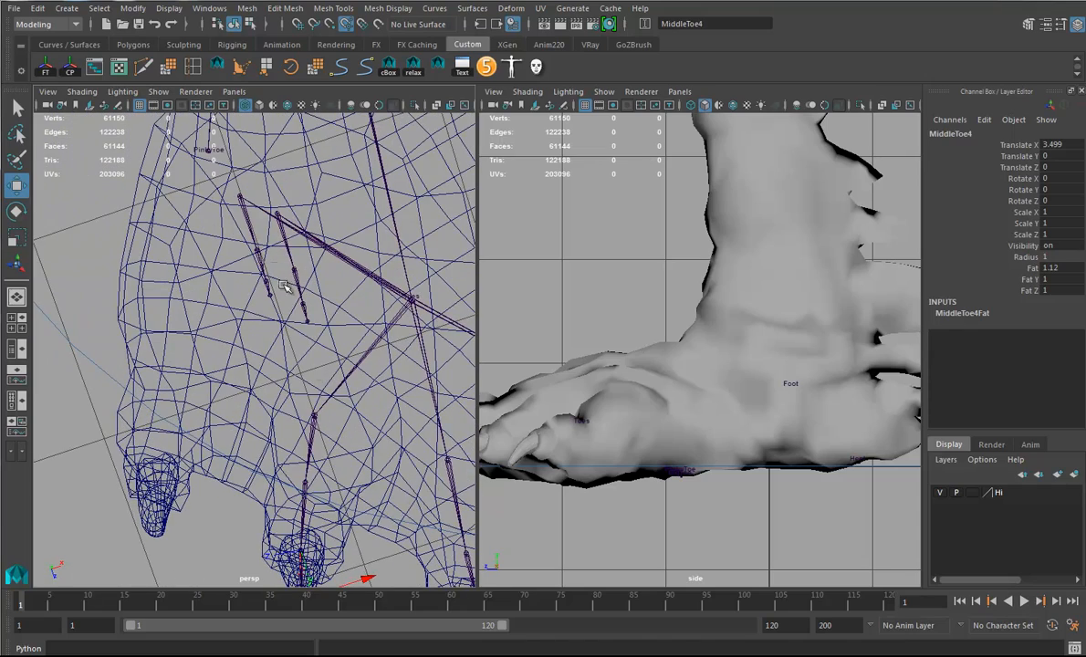
{"action": "left_click", "coordinate": [285, 244]}
{"action": "left_click_drag", "start_coordinate": [276, 216], "coordinate": [181, 325]}
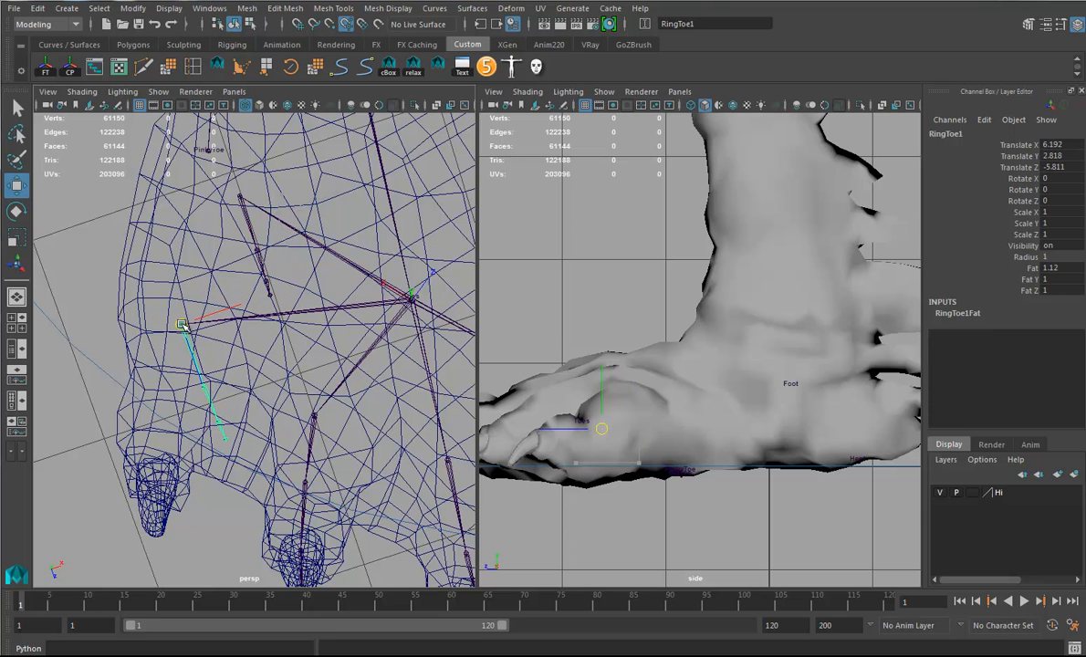
{"action": "left_click", "coordinate": [213, 412]}
{"action": "left_click_drag", "start_coordinate": [213, 413], "coordinate": [169, 402]}
Place RingToe3 in the outermost toe's claw at about Translate X 3.1 and RingToe4 at the claw tip
{"action": "left_click", "coordinate": [190, 444]}
{"action": "left_click_drag", "start_coordinate": [191, 443], "coordinate": [171, 489]}
{"action": "middle_click_drag", "start_coordinate": [183, 530], "coordinate": [252, 445], "text": "alt"}
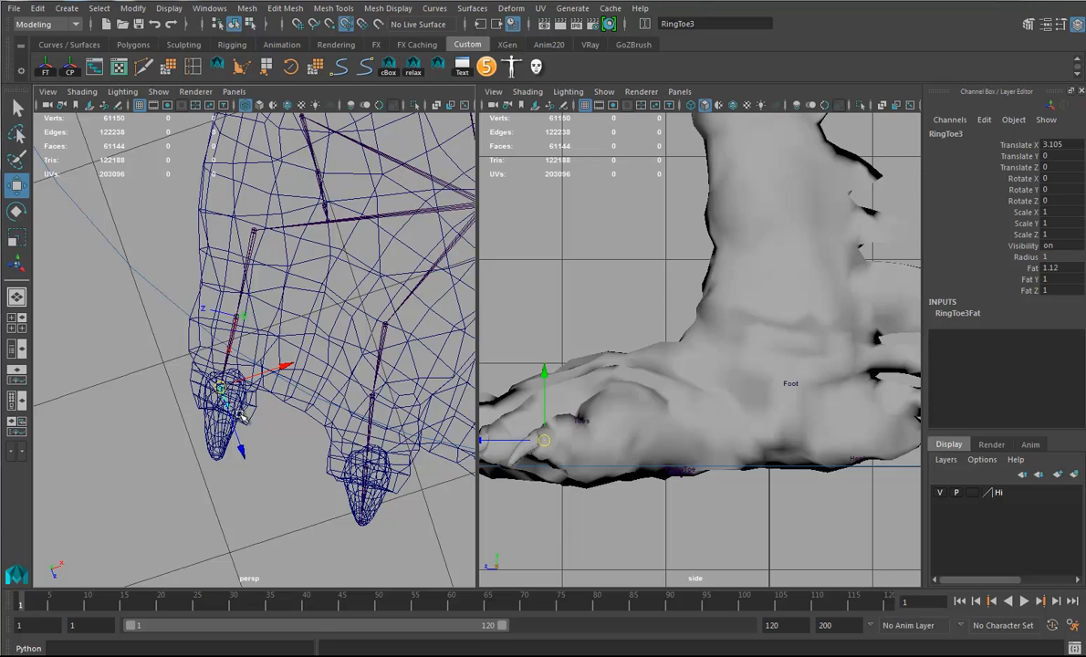
{"action": "key", "text": "Down"}
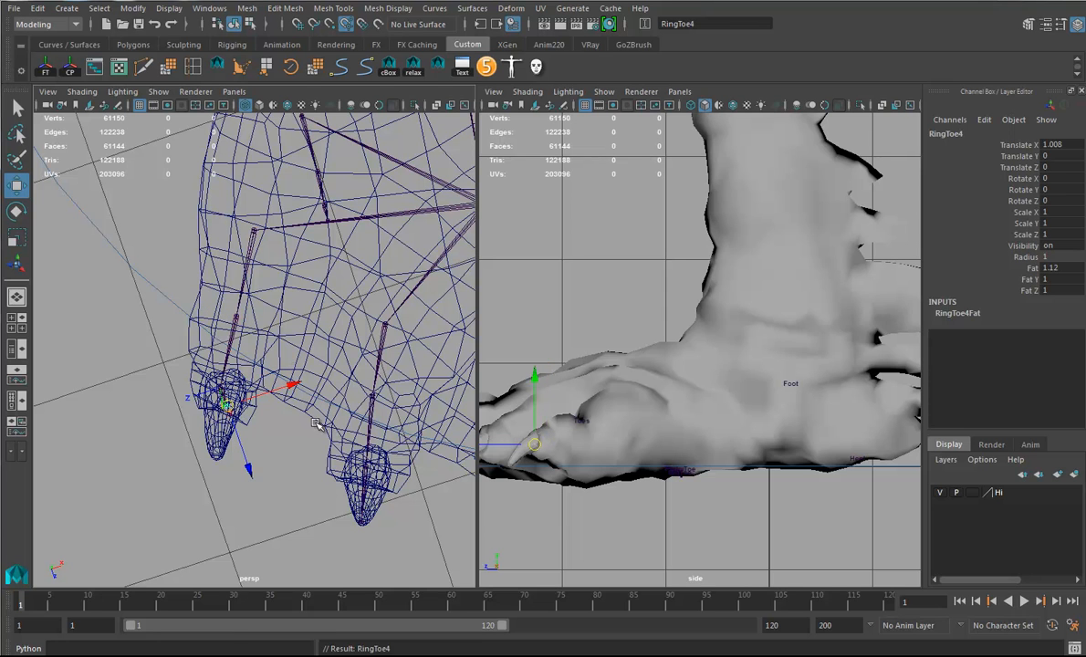
{"action": "left_click_drag", "start_coordinate": [230, 411], "coordinate": [219, 460]}
Try PinkyToe1 at the heel and return it to the outer edge of the foot, at about Translate X 9, clearing the selection
{"action": "scroll", "coordinate": [330, 256], "scroll_direction": "down", "scroll_amount": 3}
{"action": "middle_click_drag", "start_coordinate": [330, 255], "coordinate": [262, 405], "text": "alt"}
{"action": "left_click", "coordinate": [225, 357]}
{"action": "scroll", "coordinate": [312, 359], "scroll_direction": "up", "scroll_amount": 2}
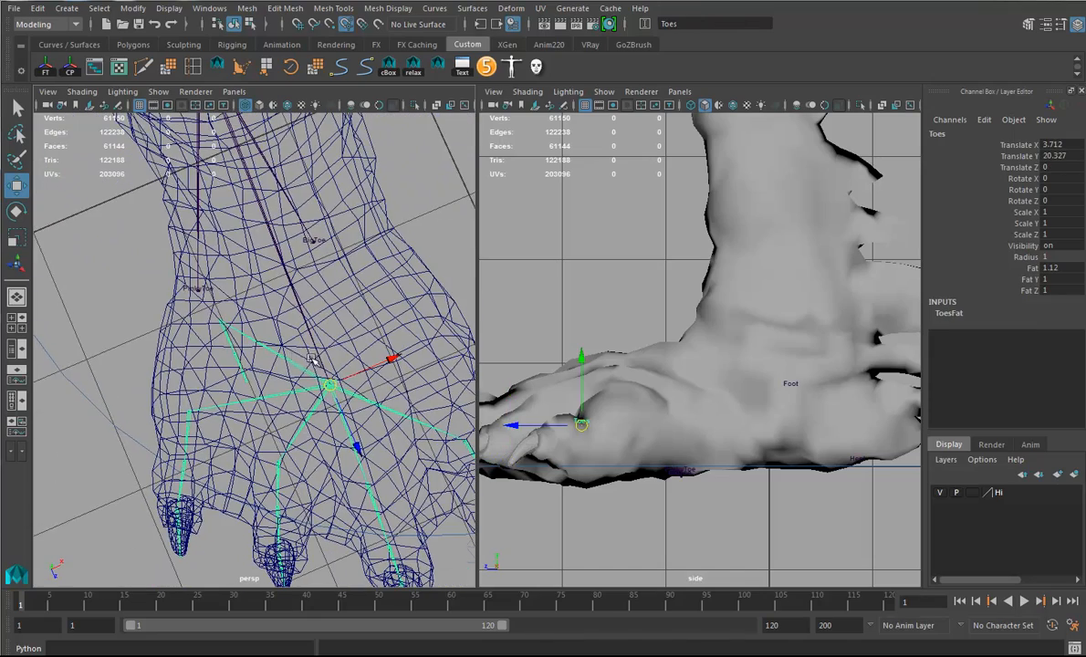
{"action": "left_click", "coordinate": [221, 321]}
{"action": "left_click_drag", "start_coordinate": [201, 345], "coordinate": [226, 350], "text": "alt"}
{"action": "right_click_drag", "start_coordinate": [226, 351], "coordinate": [148, 358], "text": "alt"}
{"action": "left_click_drag", "start_coordinate": [148, 358], "coordinate": [219, 357], "text": "alt"}
{"action": "right_click_drag", "start_coordinate": [219, 358], "coordinate": [377, 354], "text": "alt"}
{"action": "left_click_drag", "start_coordinate": [109, 387], "coordinate": [235, 350], "text": "alt"}
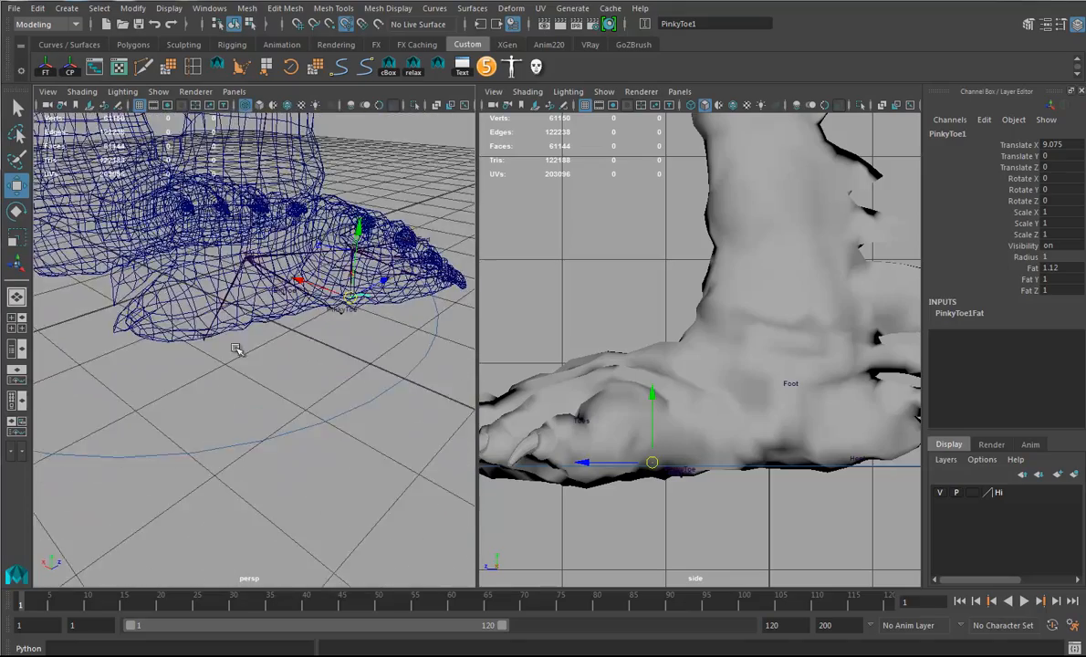
{"action": "left_click_drag", "start_coordinate": [202, 308], "coordinate": [179, 326], "text": "alt"}
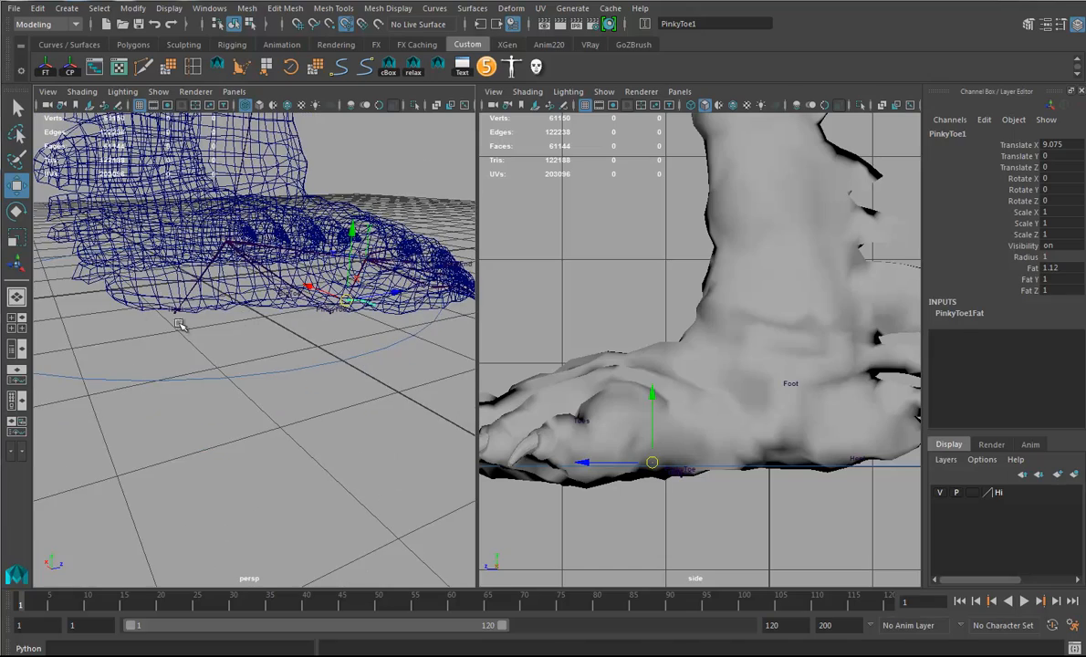
{"action": "left_click_drag", "start_coordinate": [151, 279], "coordinate": [362, 354], "text": "alt"}
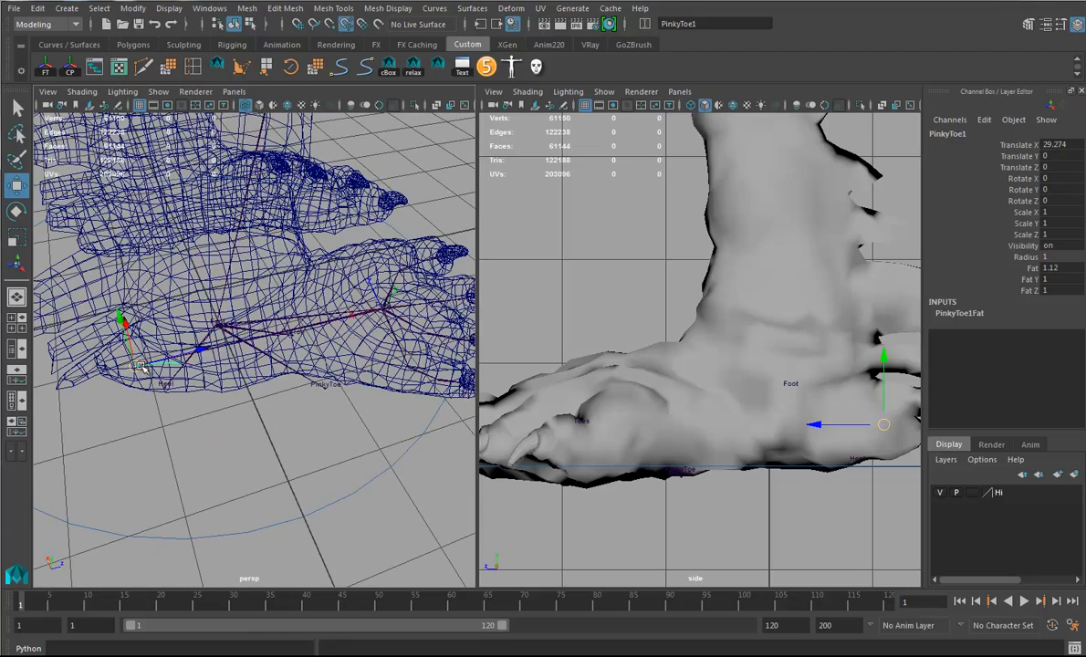
{"action": "left_click_drag", "start_coordinate": [135, 368], "coordinate": [366, 374]}
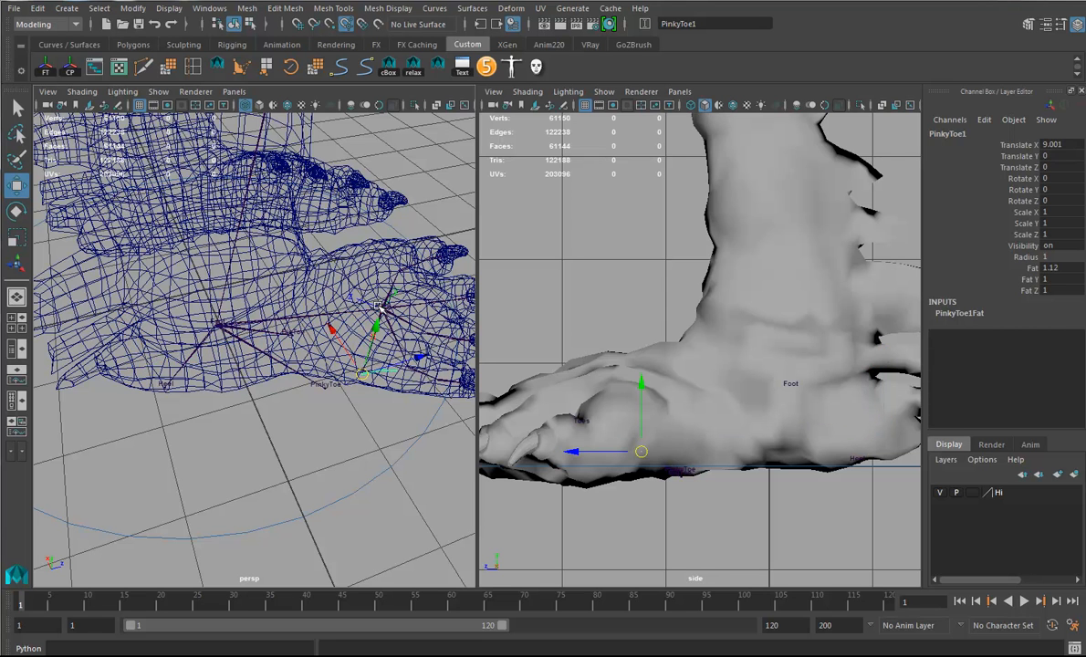
{"action": "left_click", "coordinate": [364, 326]}
Show the side view in wireframe and bring the creature's hips and the Root joint into view
{"action": "scroll", "coordinate": [321, 333], "scroll_direction": "down", "scroll_amount": 10}
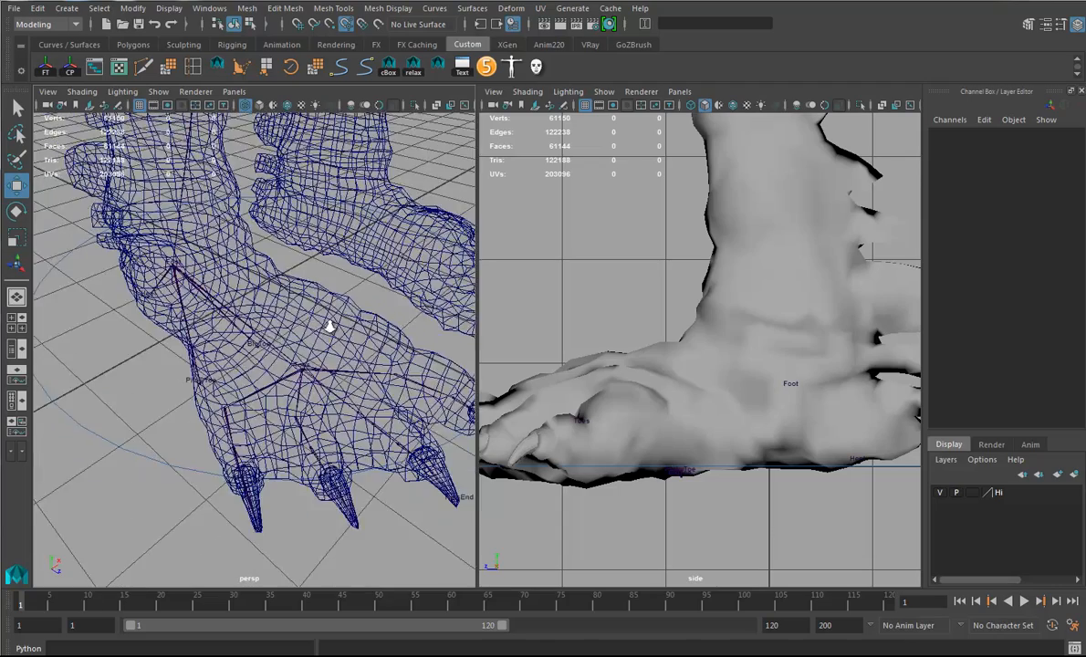
{"action": "middle_click_drag", "start_coordinate": [321, 296], "coordinate": [265, 389], "text": "alt"}
{"action": "right_click_drag", "start_coordinate": [749, 260], "coordinate": [633, 242], "text": "alt"}
{"action": "middle_click_drag", "start_coordinate": [633, 242], "coordinate": [610, 433], "text": "alt"}
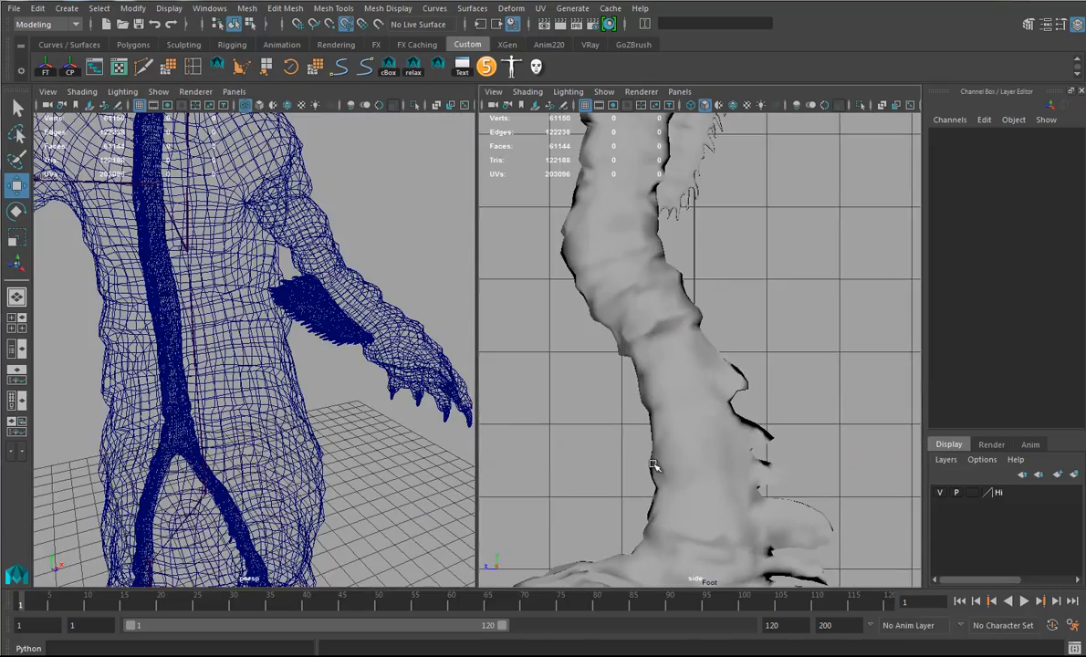
{"action": "key", "text": "4"}
{"action": "middle_click_drag", "start_coordinate": [713, 319], "coordinate": [651, 454], "text": "alt"}
{"action": "scroll", "coordinate": [651, 453], "scroll_direction": "up", "scroll_amount": 1}
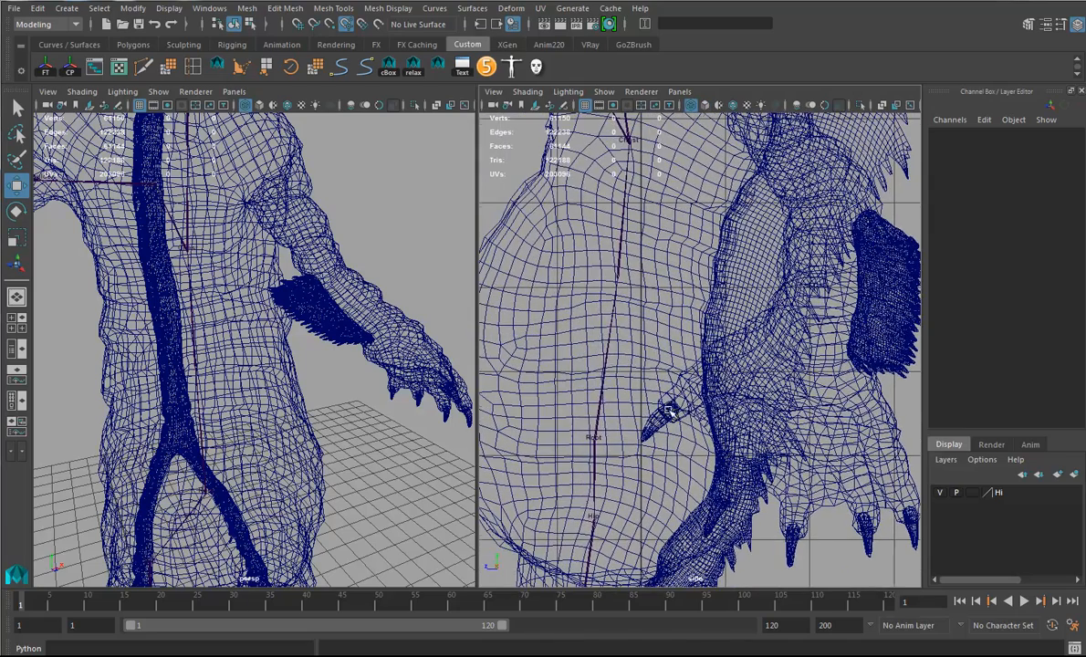
Select the Root joint, try adjusting its pivot, and undo the pivot change
{"action": "left_click", "coordinate": [597, 439]}
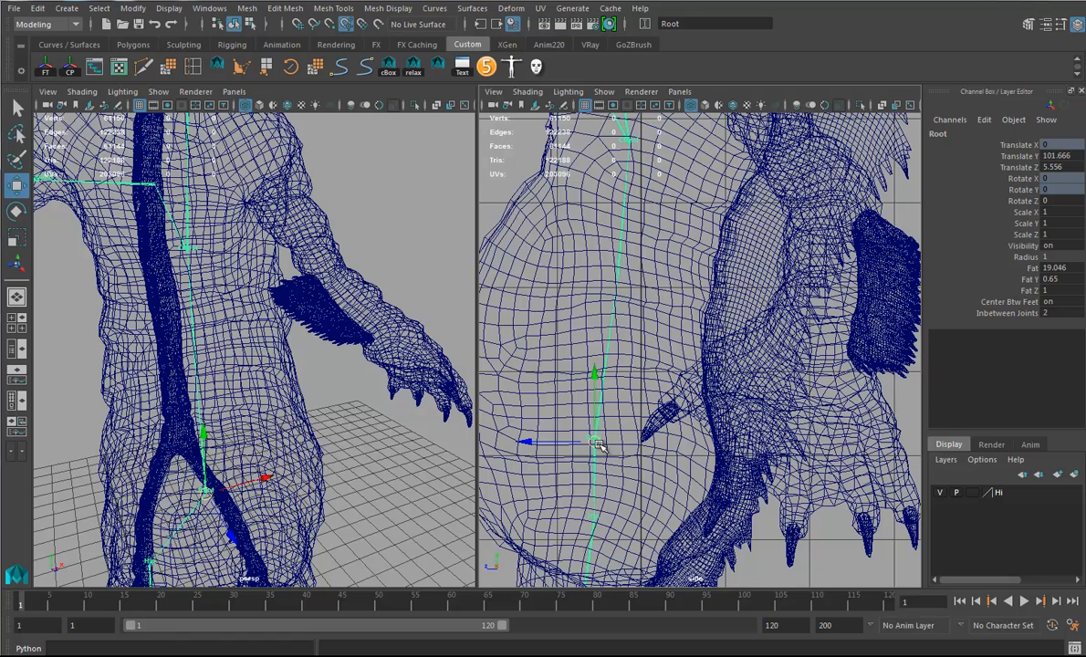
{"action": "key", "text": "e"}
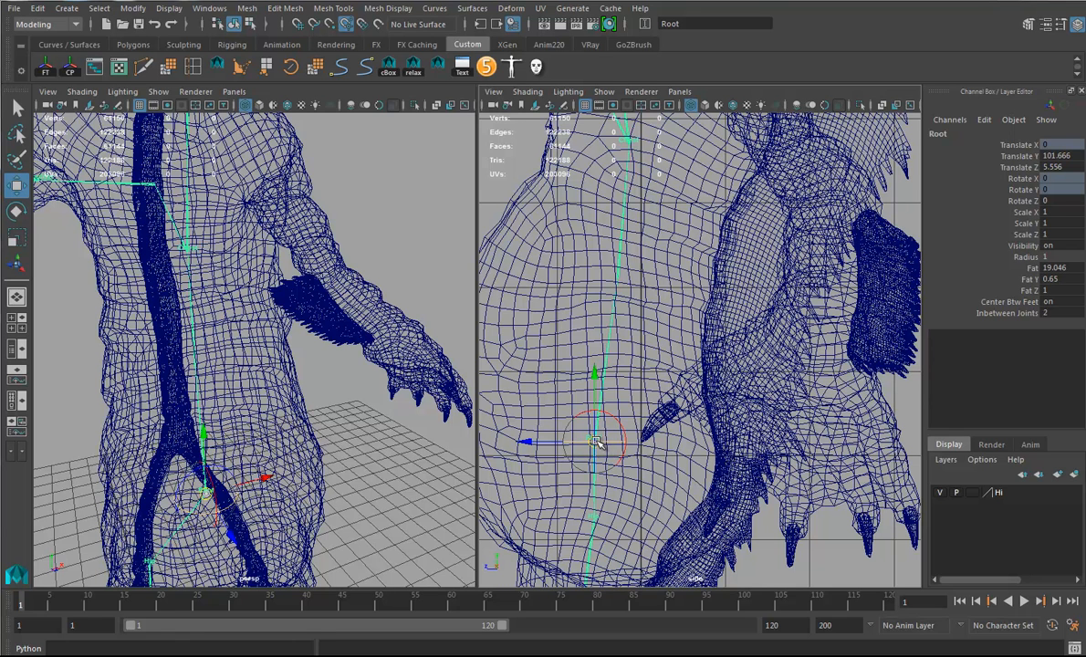
{"action": "key", "text": "ctrl+z"}
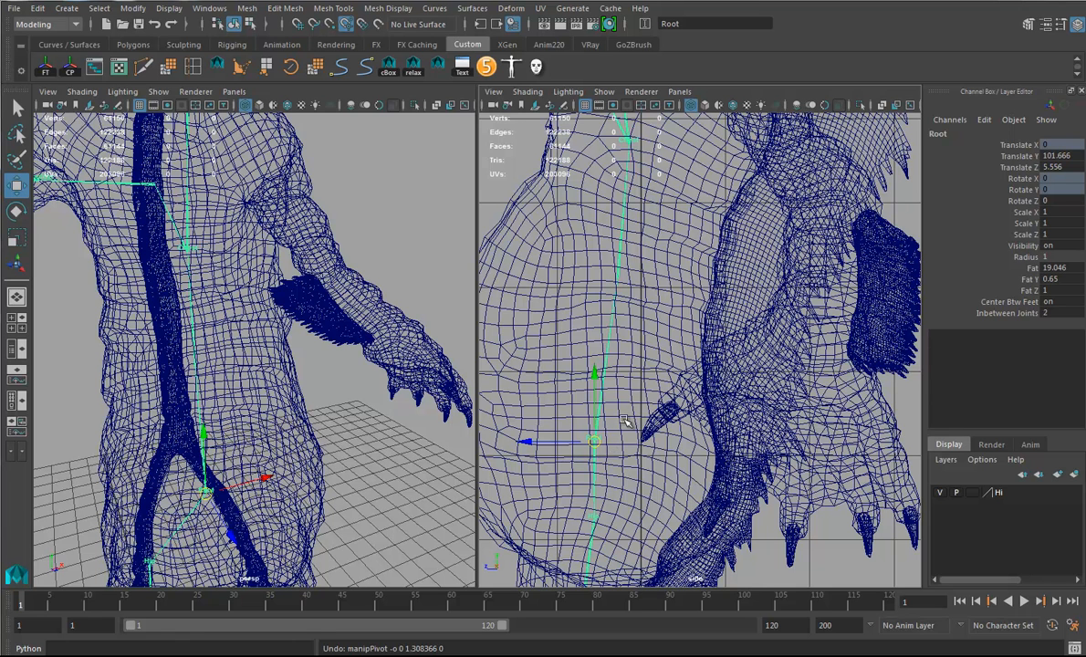
{"action": "key", "text": "e"}
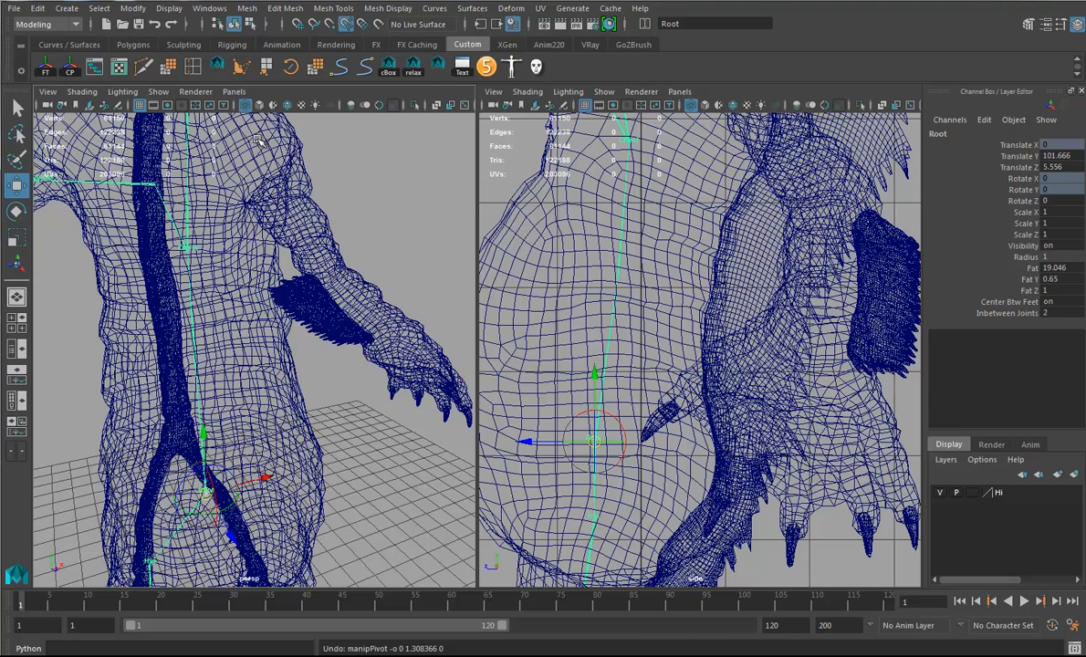
Turn off the pivot manipulator's orientation handle in the manipulator display preferences and save the preferences
{"action": "left_click", "coordinate": [209, 8]}
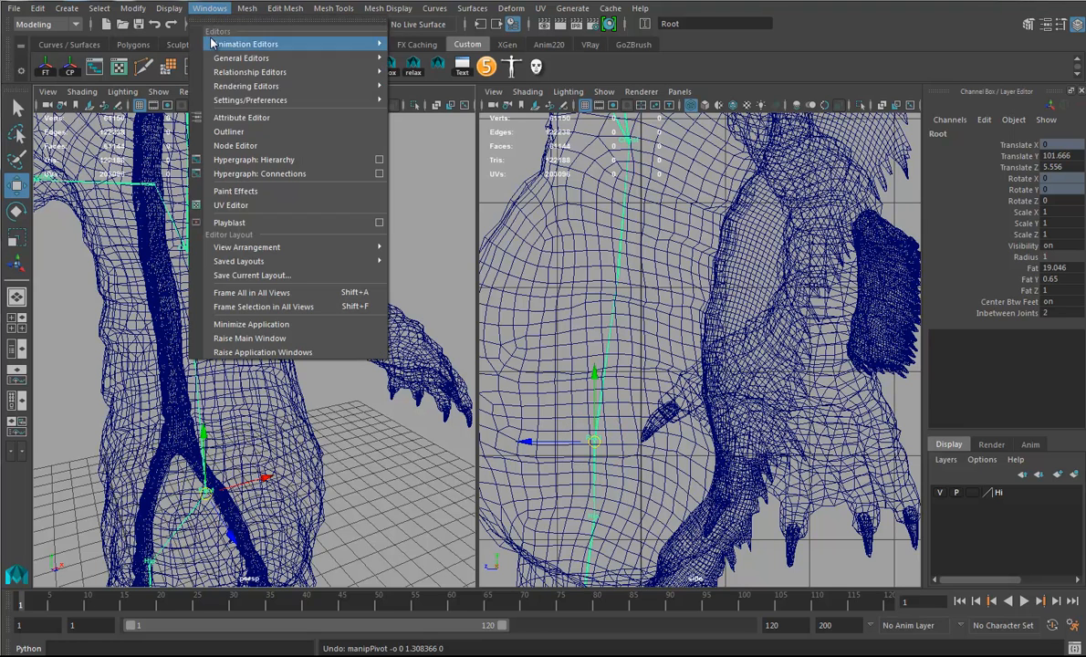
{"action": "mouse_move", "coordinate": [365, 99]}
{"action": "left_click", "coordinate": [433, 114]}
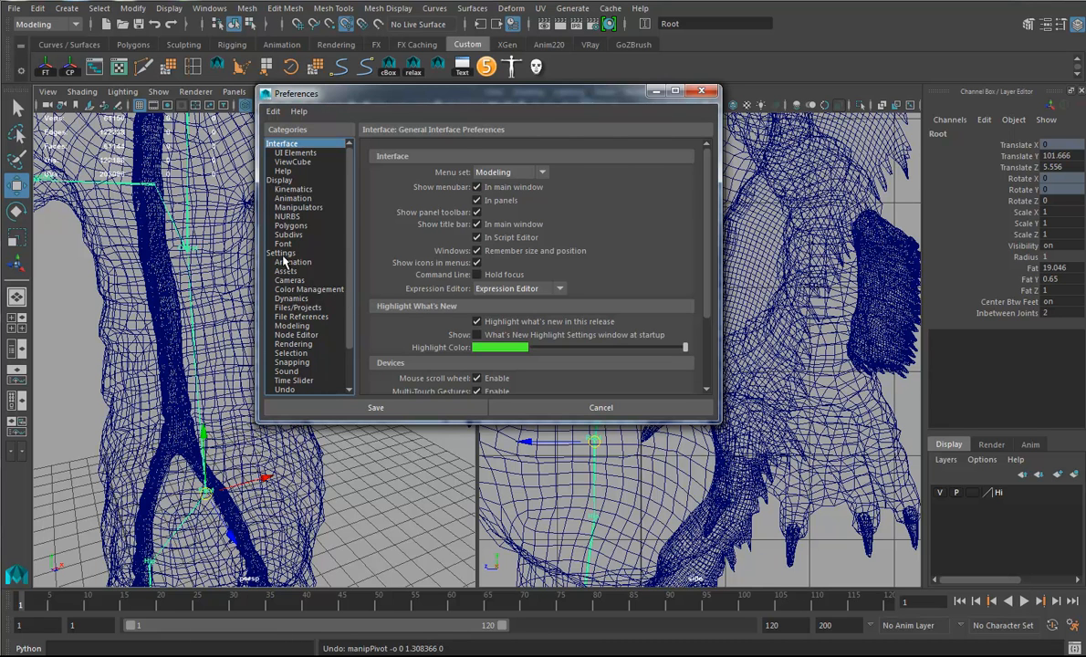
{"action": "left_click", "coordinate": [282, 253]}
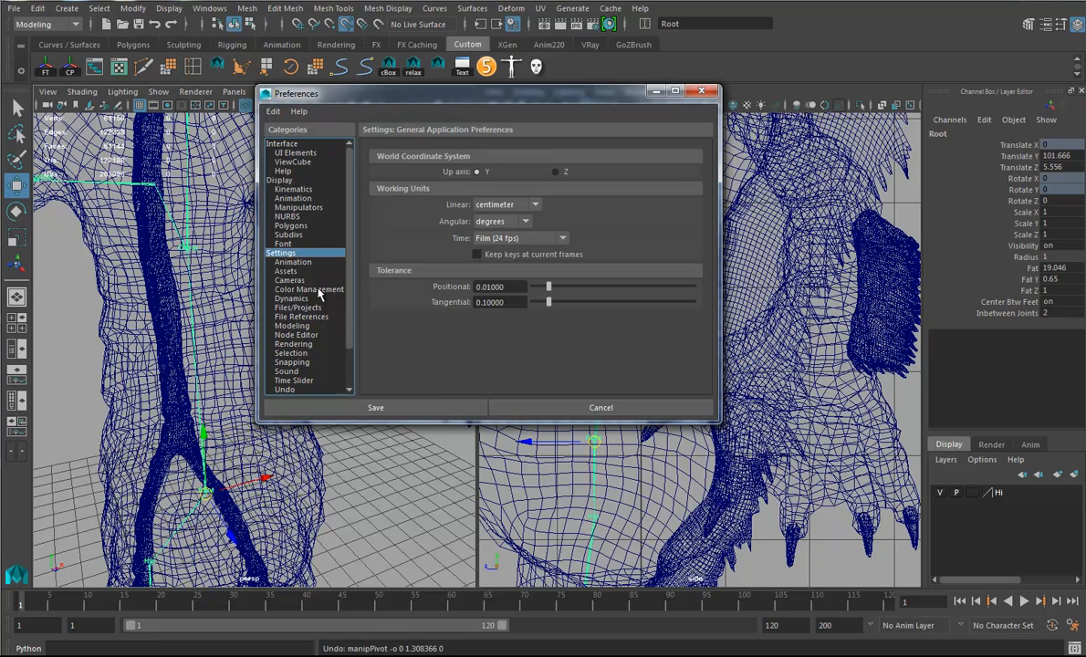
{"action": "left_click", "coordinate": [308, 354]}
{"action": "scroll", "coordinate": [416, 325], "scroll_direction": "down", "scroll_amount": 3}
{"action": "scroll", "coordinate": [492, 327], "scroll_direction": "down", "scroll_amount": 3}
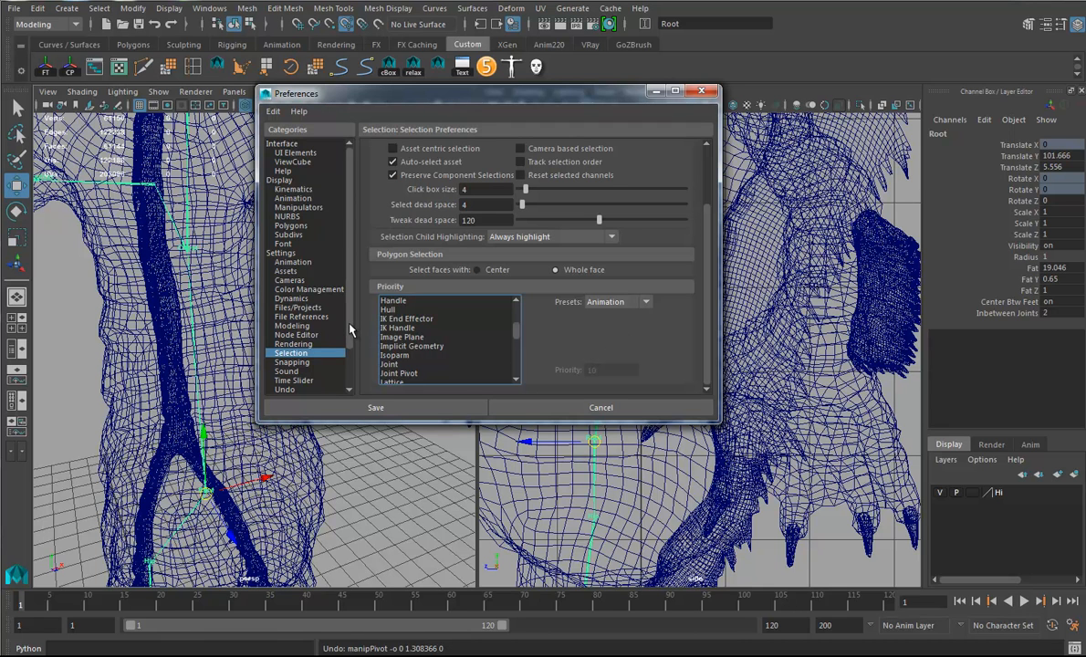
{"action": "left_click", "coordinate": [299, 208]}
{"action": "scroll", "coordinate": [669, 346], "scroll_direction": "down", "scroll_amount": 5}
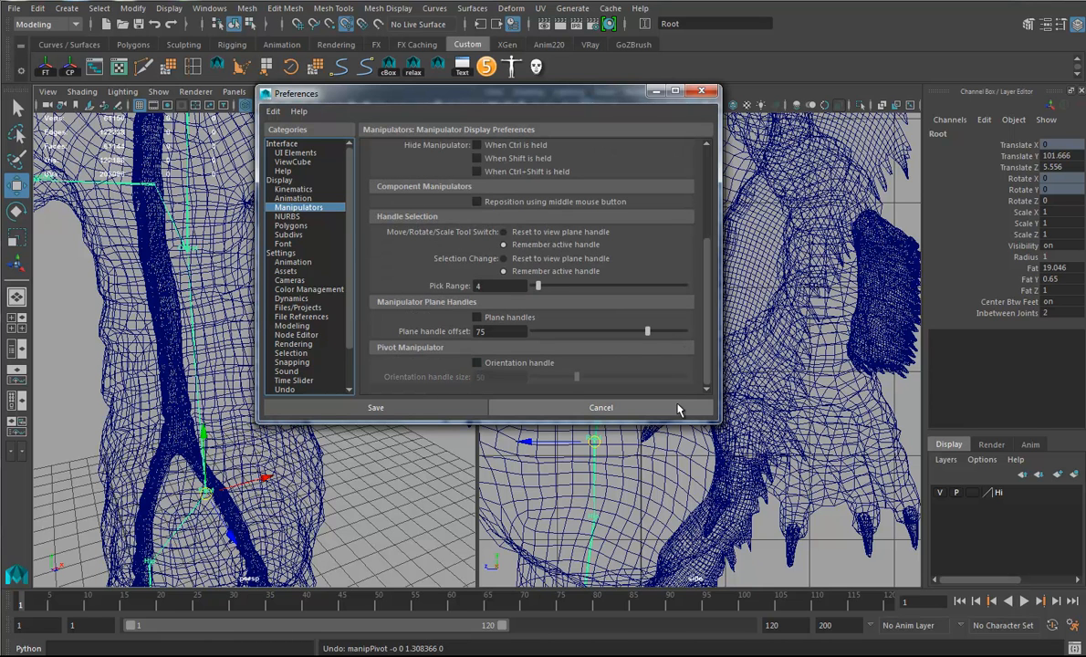
{"action": "left_click", "coordinate": [477, 363]}
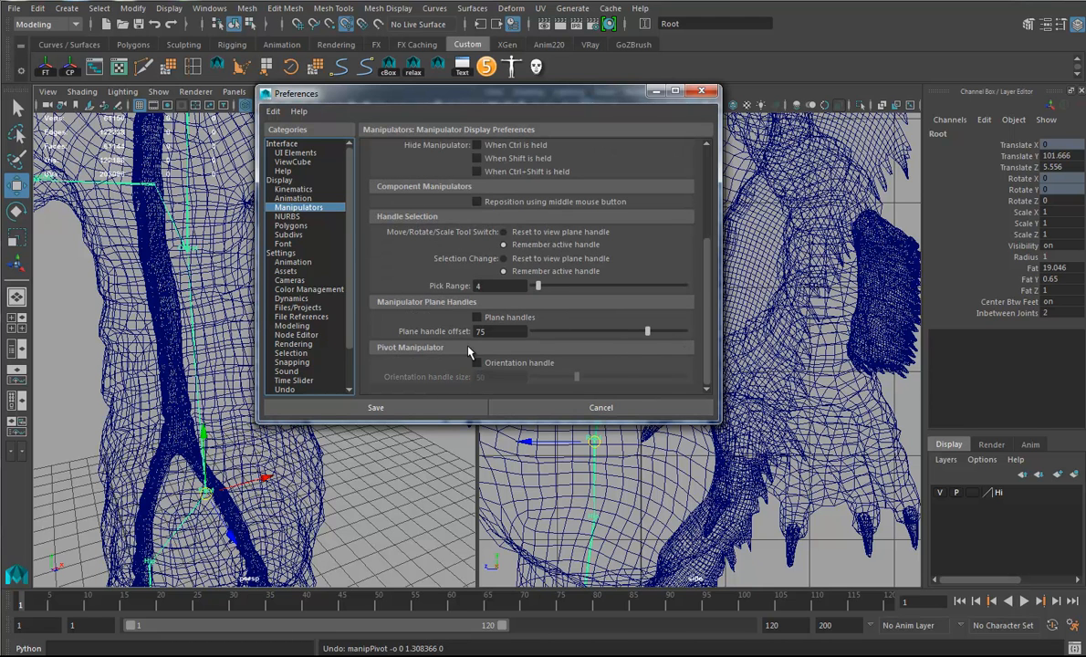
{"action": "left_click", "coordinate": [370, 407]}
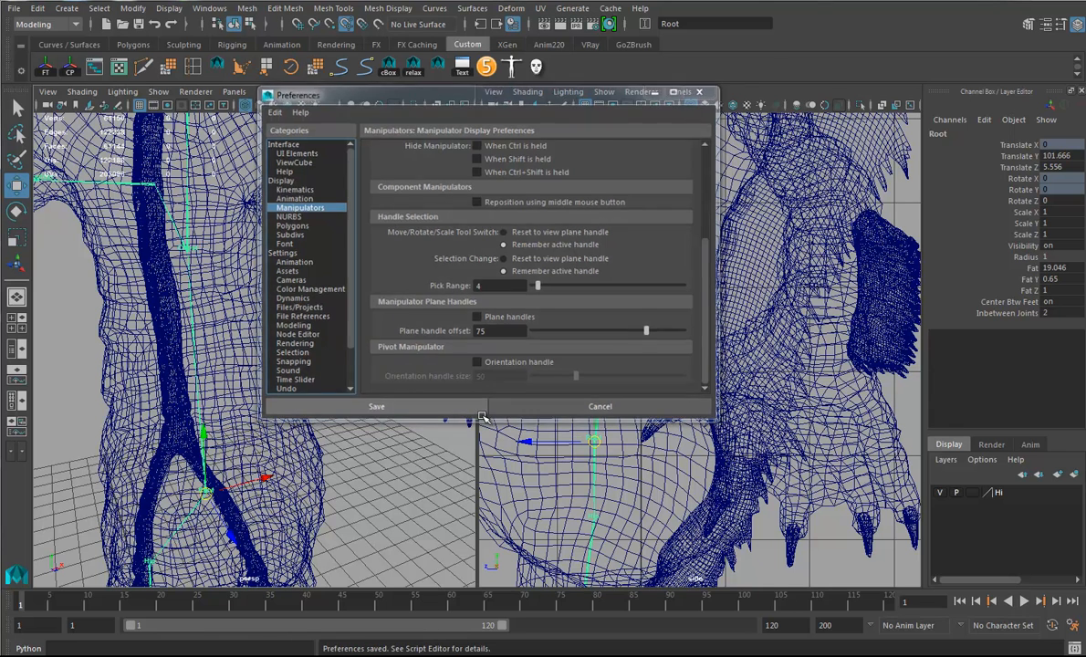
Lower the Root joint to about Translate Y 100.6, and shift Spine1 slightly higher along the torso in the side view
{"action": "left_click_drag", "start_coordinate": [594, 442], "coordinate": [595, 453]}
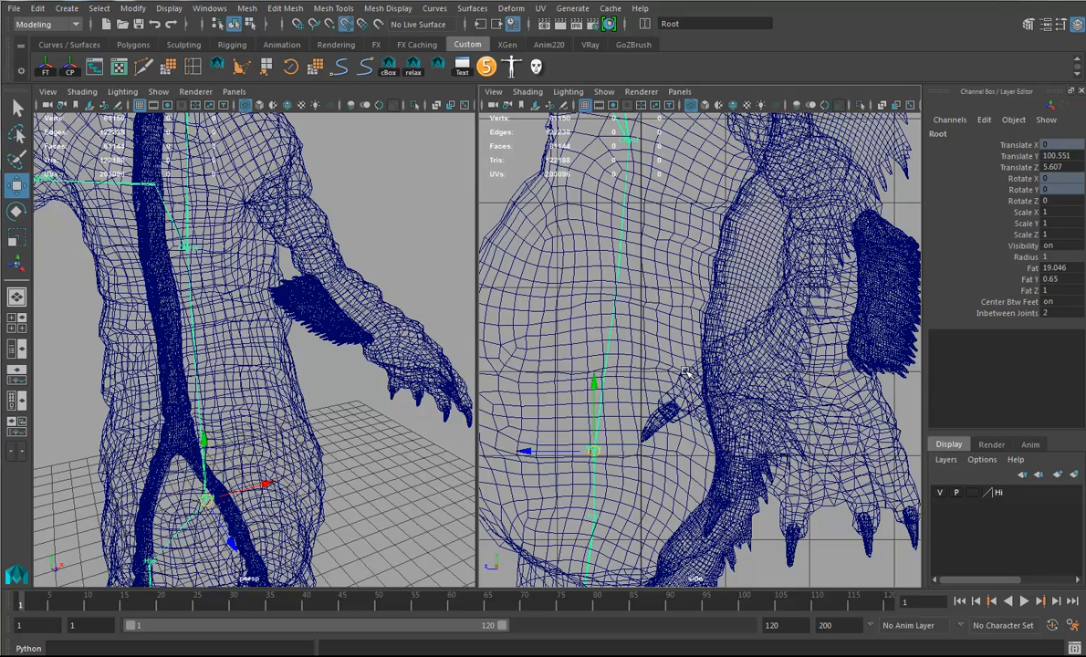
{"action": "middle_click_drag", "start_coordinate": [632, 332], "coordinate": [634, 382], "text": "alt"}
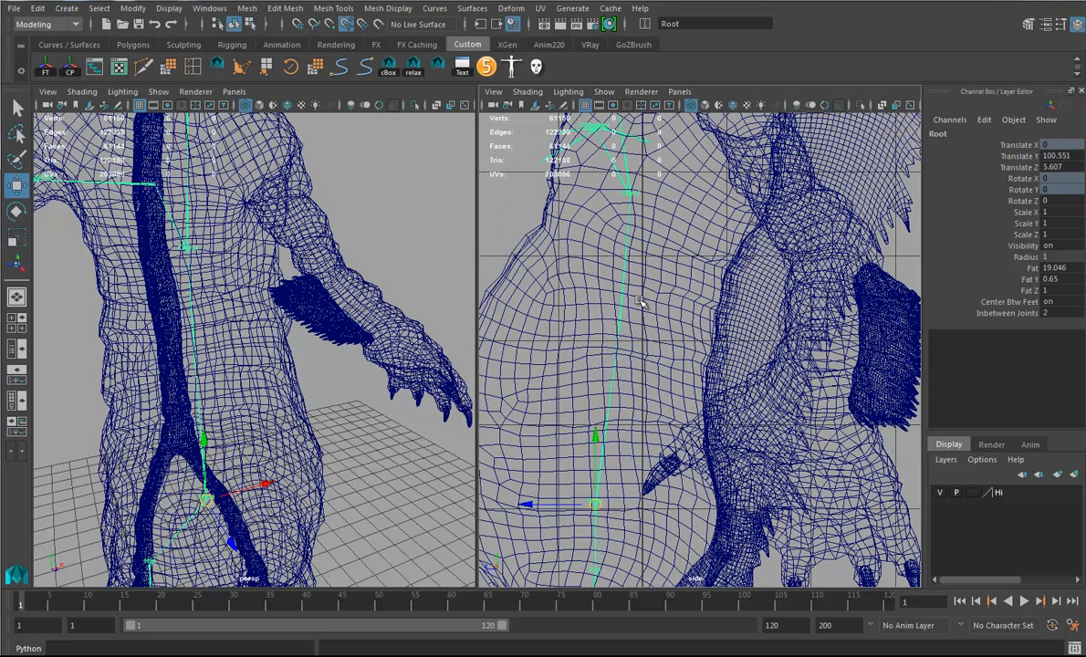
{"action": "left_click", "coordinate": [593, 330]}
{"action": "middle_click_drag", "start_coordinate": [600, 347], "coordinate": [645, 387], "text": "alt"}
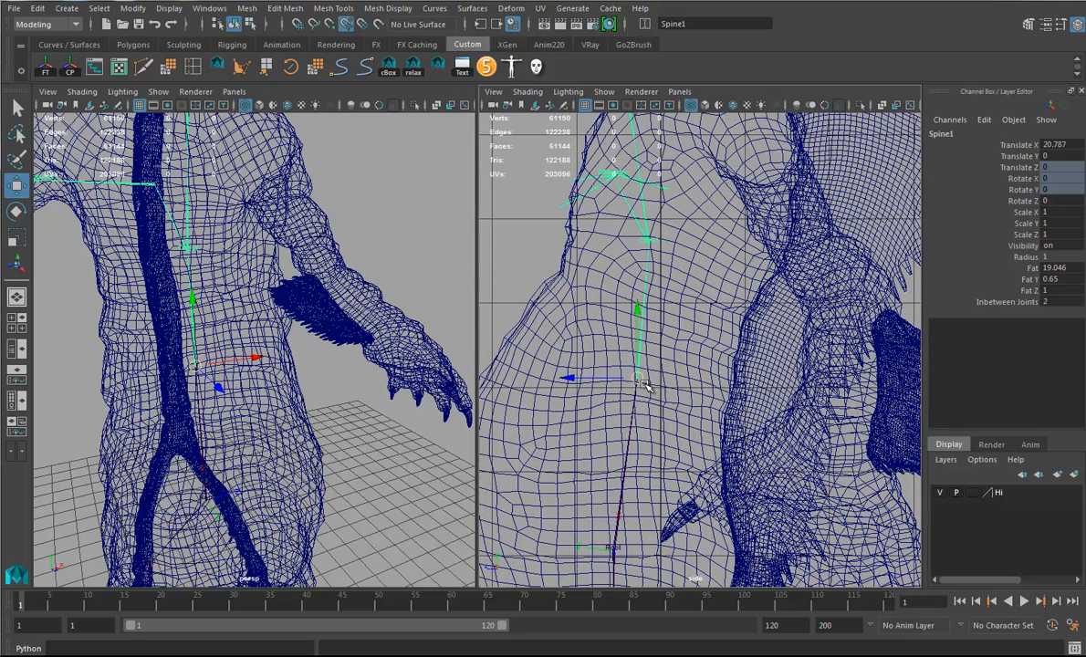
{"action": "left_click_drag", "start_coordinate": [640, 380], "coordinate": [636, 349]}
Move the Chest joint toward the creature's back in the side view, at about Translate X 16.9
{"action": "middle_click_drag", "start_coordinate": [653, 235], "coordinate": [668, 409], "text": "alt"}
{"action": "left_click", "coordinate": [632, 292]}
{"action": "left_click_drag", "start_coordinate": [611, 384], "coordinate": [642, 384]}
{"action": "middle_click_drag", "start_coordinate": [694, 387], "coordinate": [660, 338], "text": "alt"}
{"action": "middle_click_drag", "start_coordinate": [651, 418], "coordinate": [646, 455], "text": "alt"}
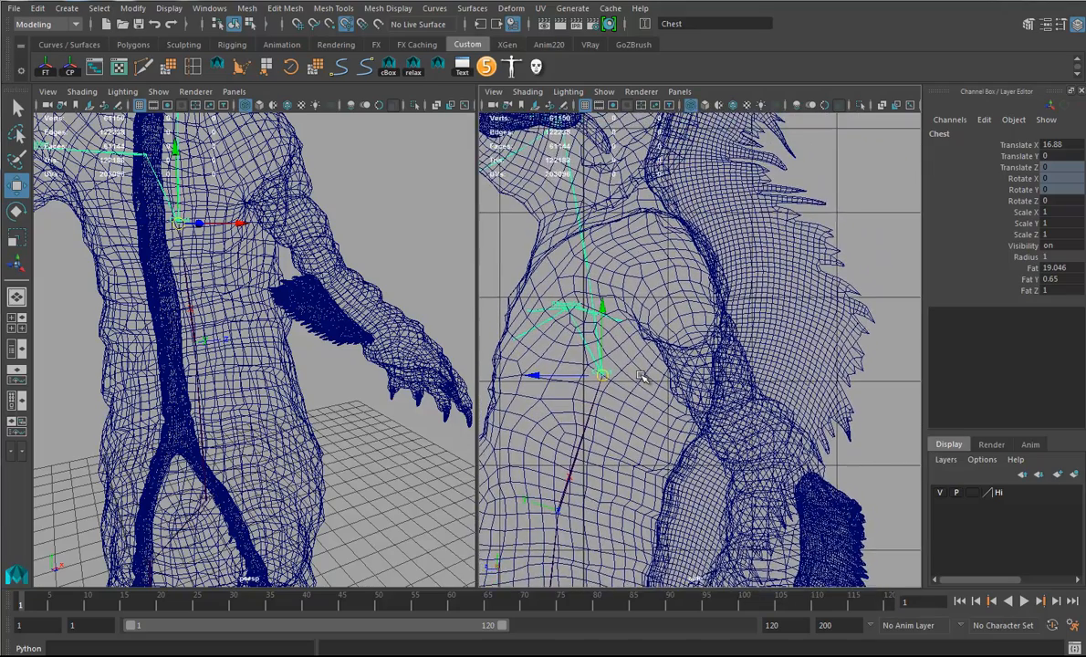
Show the upper torso from the front in the perspective view and turn off Snap to Projected Center
{"action": "middle_click_drag", "start_coordinate": [632, 347], "coordinate": [643, 356], "text": "alt"}
{"action": "left_click_drag", "start_coordinate": [337, 288], "coordinate": [365, 303], "text": "alt"}
{"action": "middle_click_drag", "start_coordinate": [383, 402], "coordinate": [394, 362], "text": "alt"}
{"action": "left_click_drag", "start_coordinate": [394, 362], "coordinate": [391, 363], "text": "alt"}
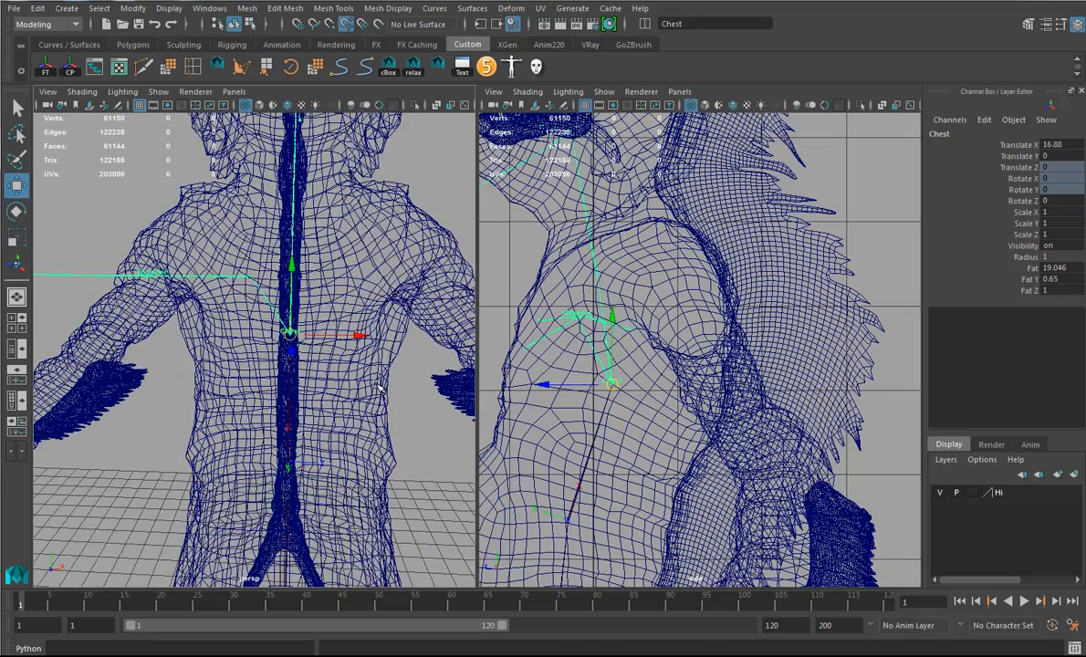
{"action": "left_click_drag", "start_coordinate": [372, 405], "coordinate": [383, 394], "text": "alt"}
{"action": "left_click", "coordinate": [347, 24]}
{"action": "left_click_drag", "start_coordinate": [342, 323], "coordinate": [349, 310], "text": "alt"}
{"action": "left_click_drag", "start_coordinate": [375, 384], "coordinate": [368, 381], "text": "alt"}
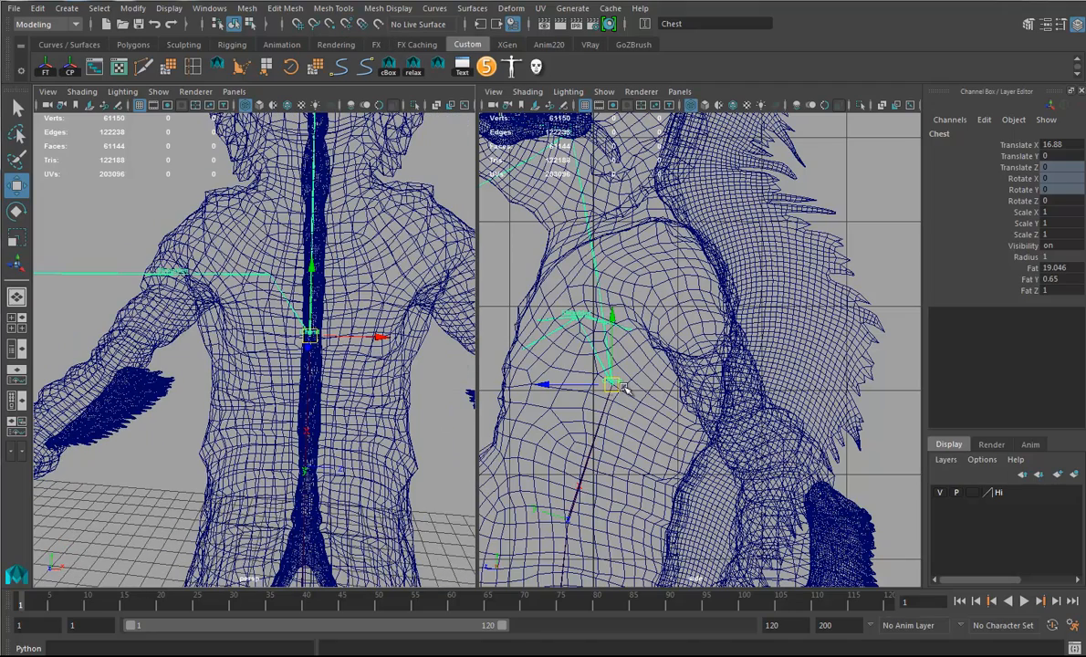
Place the Scapula joint beside the spine using the side and front views, at about Translate X 5.1, Y 2.1, Z -2.5
{"action": "left_click_drag", "start_coordinate": [311, 456], "coordinate": [232, 393], "text": "alt"}
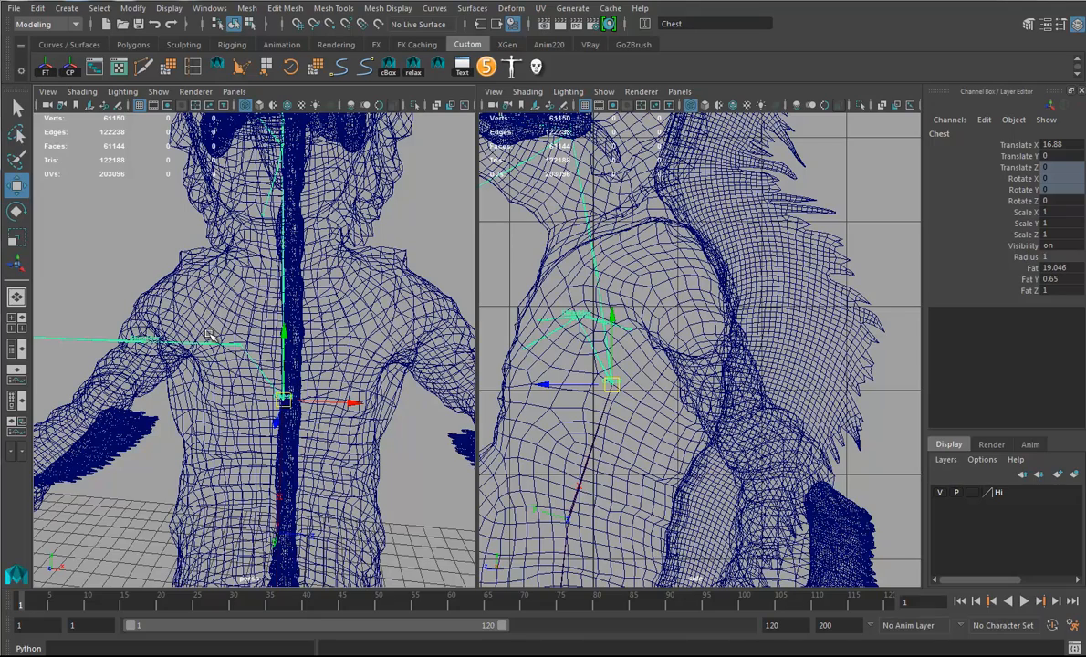
{"action": "left_click", "coordinate": [230, 344]}
{"action": "mouse_move", "coordinate": [285, 374]}
{"action": "left_mouse_down", "text": "alt"}
{"action": "mouse_move", "coordinate": [258, 357]}
{"action": "mouse_move", "coordinate": [278, 358]}
{"action": "left_mouse_up", "text": "alt"}
{"action": "mouse_move", "coordinate": [580, 321]}
{"action": "left_mouse_down"}
{"action": "mouse_move", "coordinate": [558, 319]}
{"action": "mouse_move", "coordinate": [588, 341]}
{"action": "left_mouse_up"}
{"action": "key", "text": "space"}
{"action": "left_click_drag", "start_coordinate": [258, 353], "coordinate": [254, 436]}
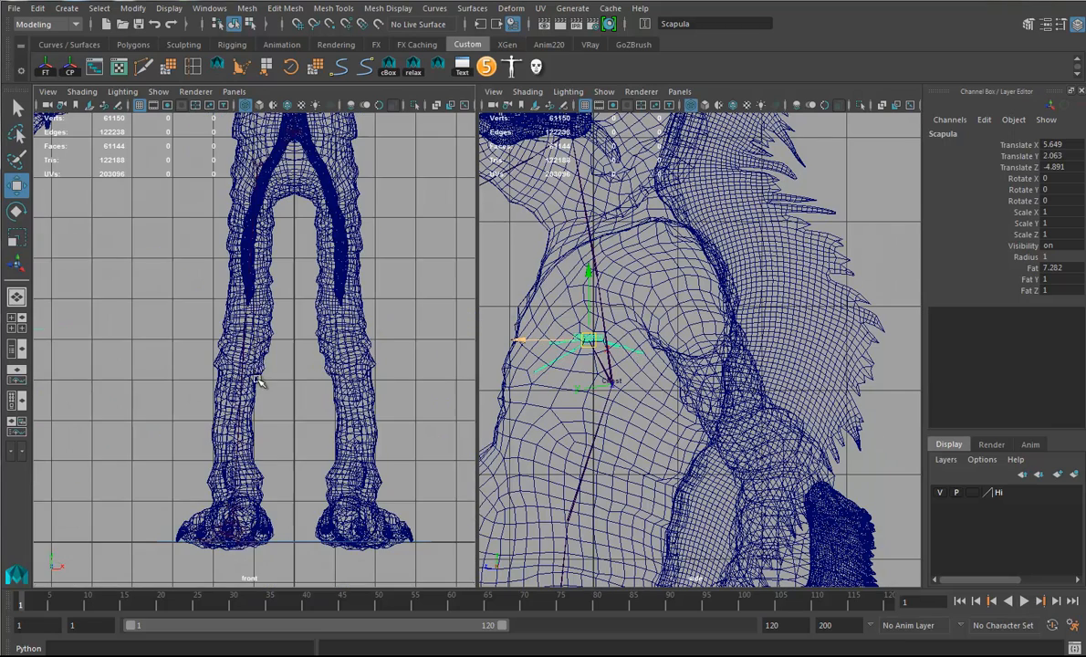
{"action": "scroll", "coordinate": [253, 436], "scroll_direction": "up", "scroll_amount": 5}
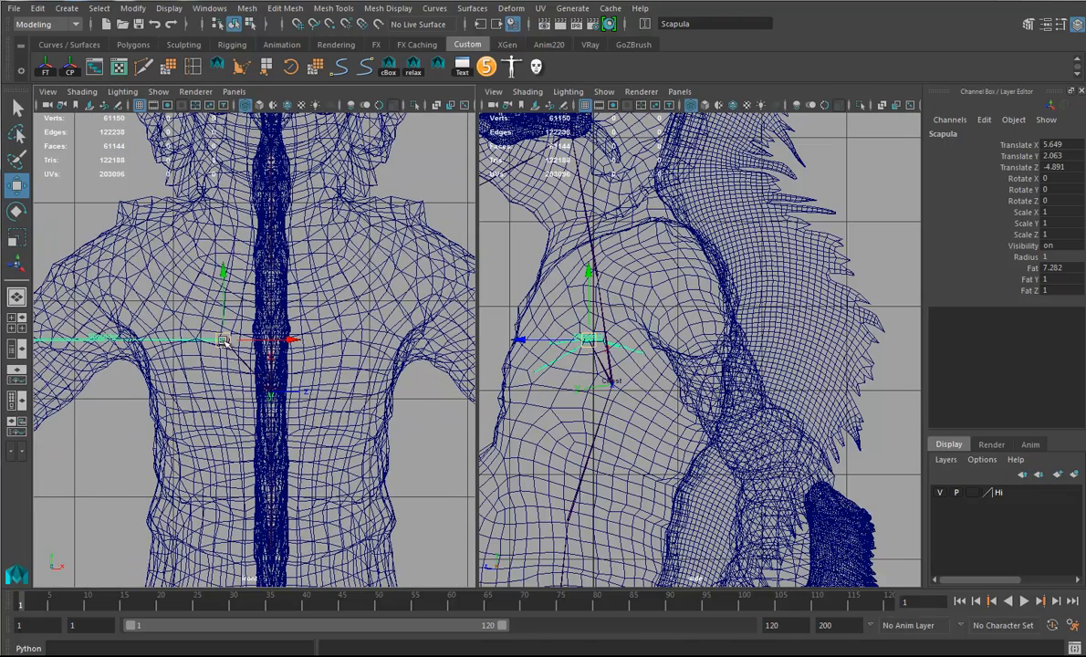
{"action": "left_click_drag", "start_coordinate": [224, 340], "coordinate": [245, 364]}
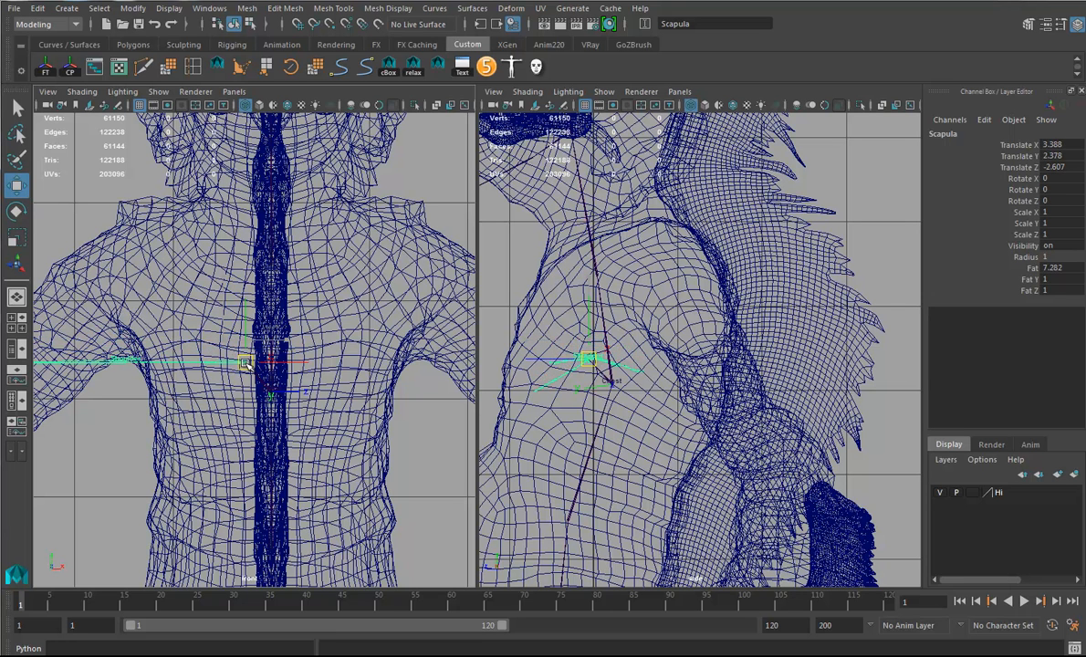
{"action": "left_click_drag", "start_coordinate": [246, 364], "coordinate": [244, 345]}
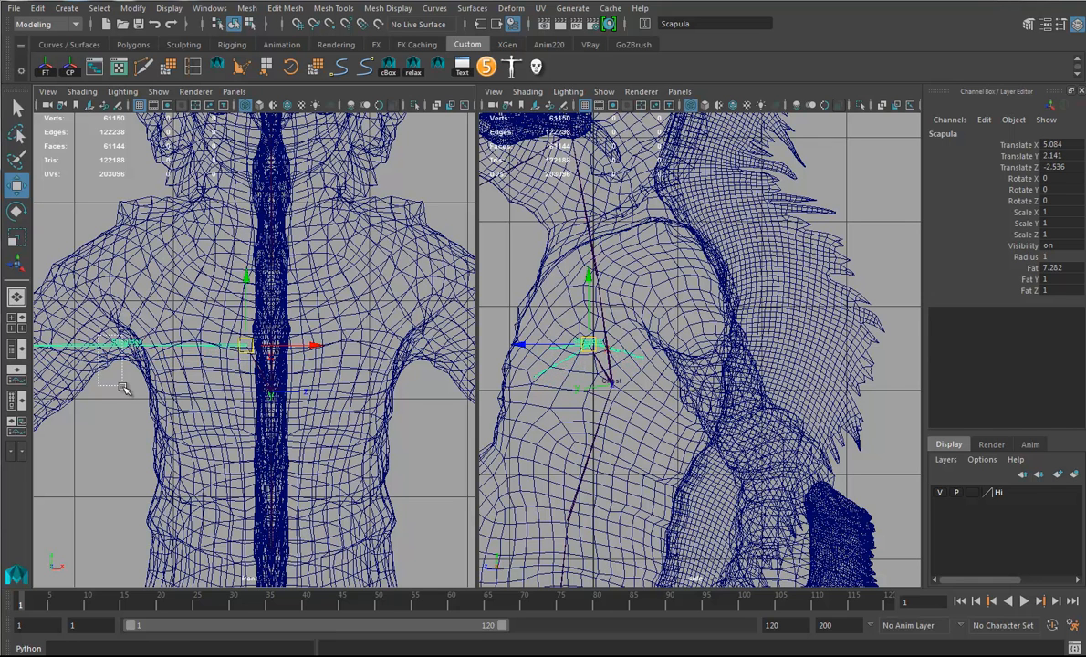
Raise the Shoulder joint to about Translate X 14.2 and adjust the Scapula to about Translate X 5.5, Y 3.4
{"action": "left_click", "coordinate": [126, 344]}
{"action": "left_click_drag", "start_coordinate": [125, 328], "coordinate": [118, 292]}
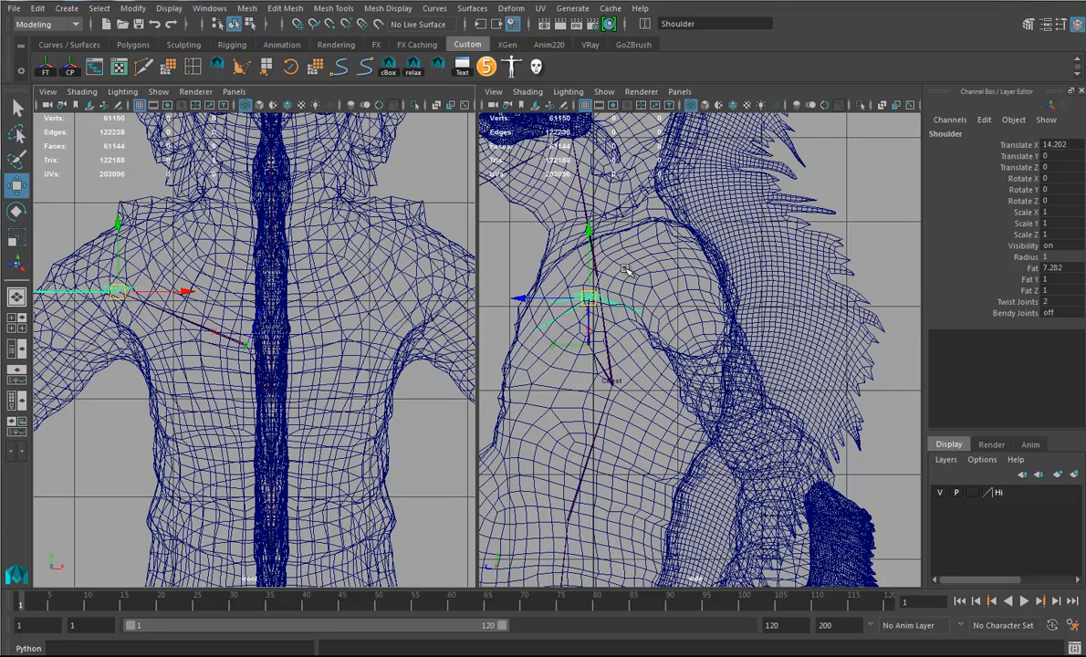
{"action": "left_click", "coordinate": [582, 345]}
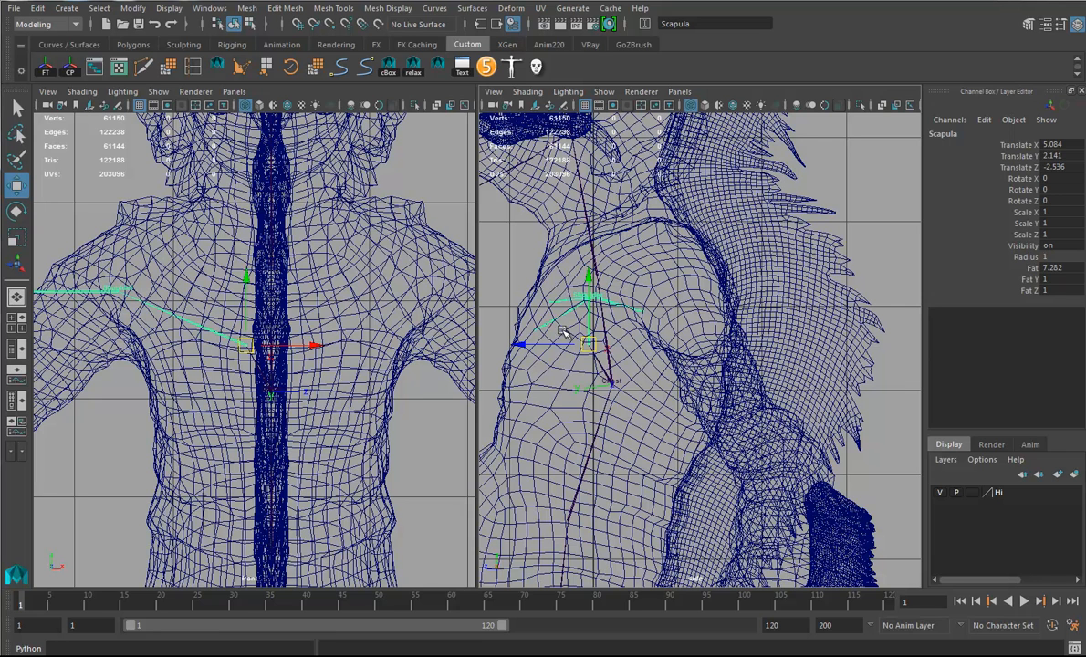
{"action": "middle_click_drag", "start_coordinate": [602, 330], "coordinate": [625, 329], "text": "alt"}
{"action": "left_click_drag", "start_coordinate": [619, 340], "coordinate": [649, 324]}
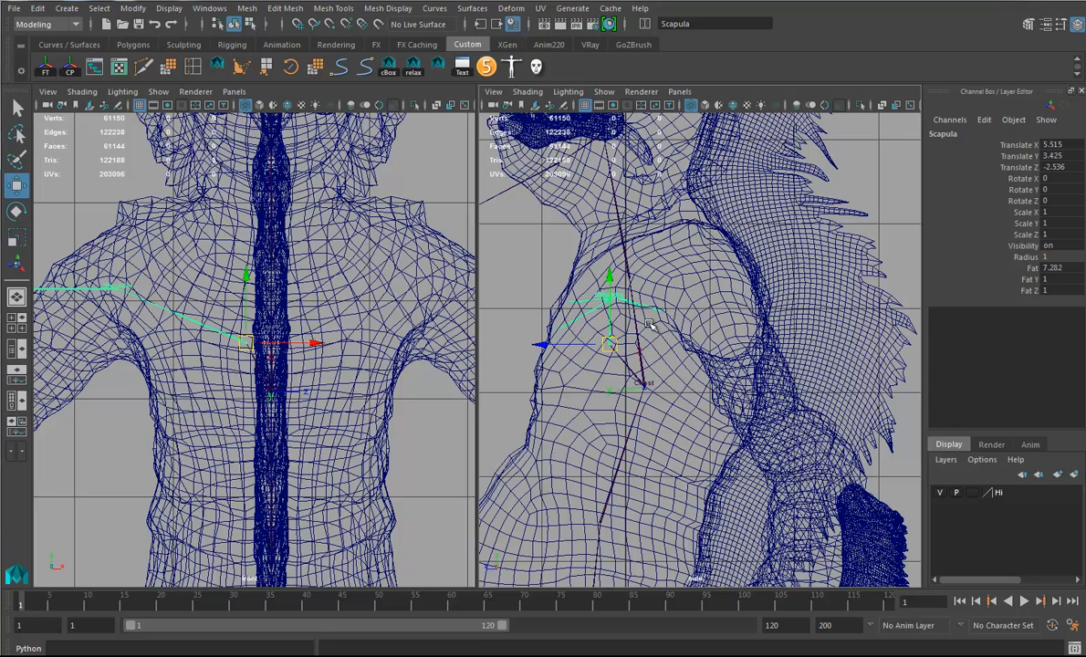
Place the Shoulder joint in the centre of the creature's shoulder with projected-center snapping, at about Translate X 17.5
{"action": "left_click", "coordinate": [116, 294]}
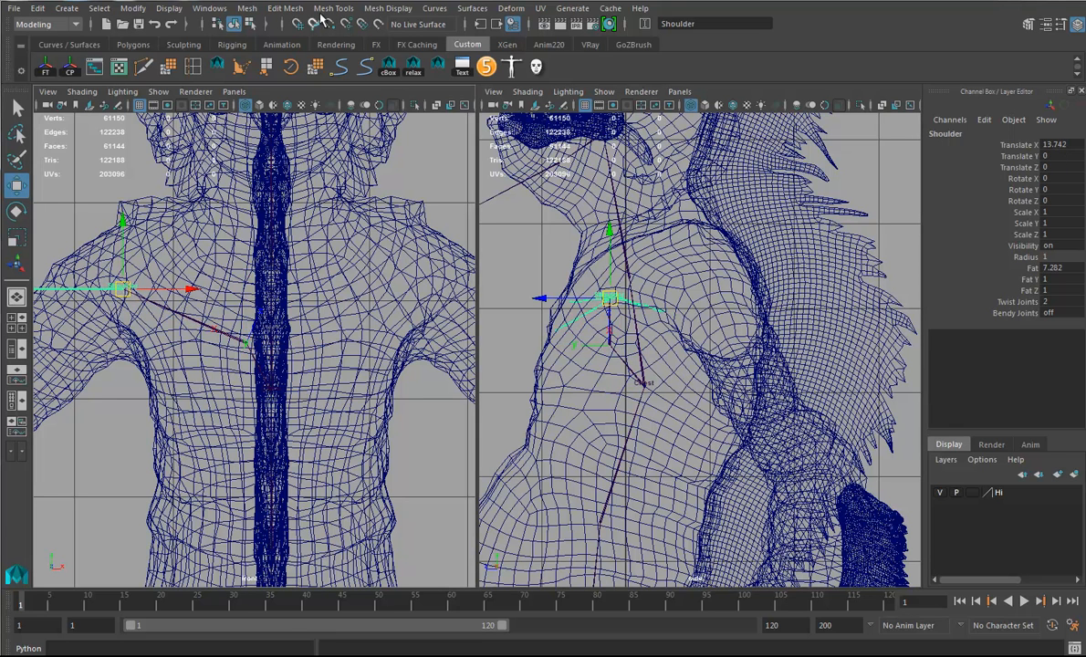
{"action": "middle_click_drag", "start_coordinate": [135, 290], "coordinate": [261, 302], "text": "alt"}
{"action": "left_click_drag", "start_coordinate": [262, 302], "coordinate": [244, 312]}
{"action": "middle_click_drag", "start_coordinate": [258, 388], "coordinate": [406, 316], "text": "alt"}
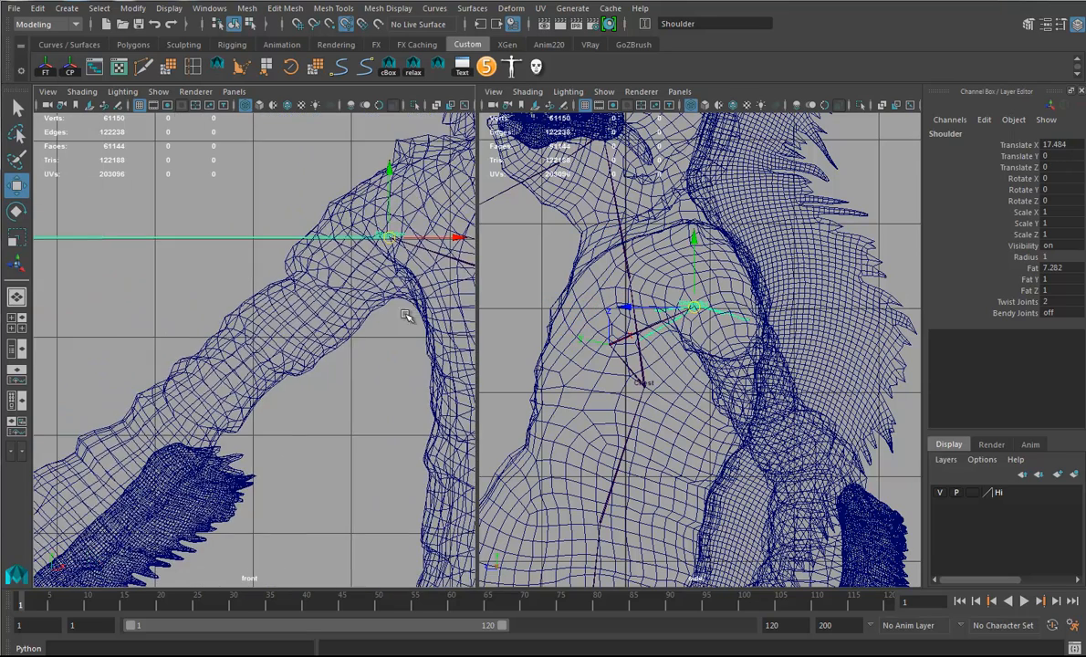
Rotate the Shoulder joint in the front view so the arm chain follows the creature's sloping arm, and inspect it in perspective
{"action": "key", "text": "e"}
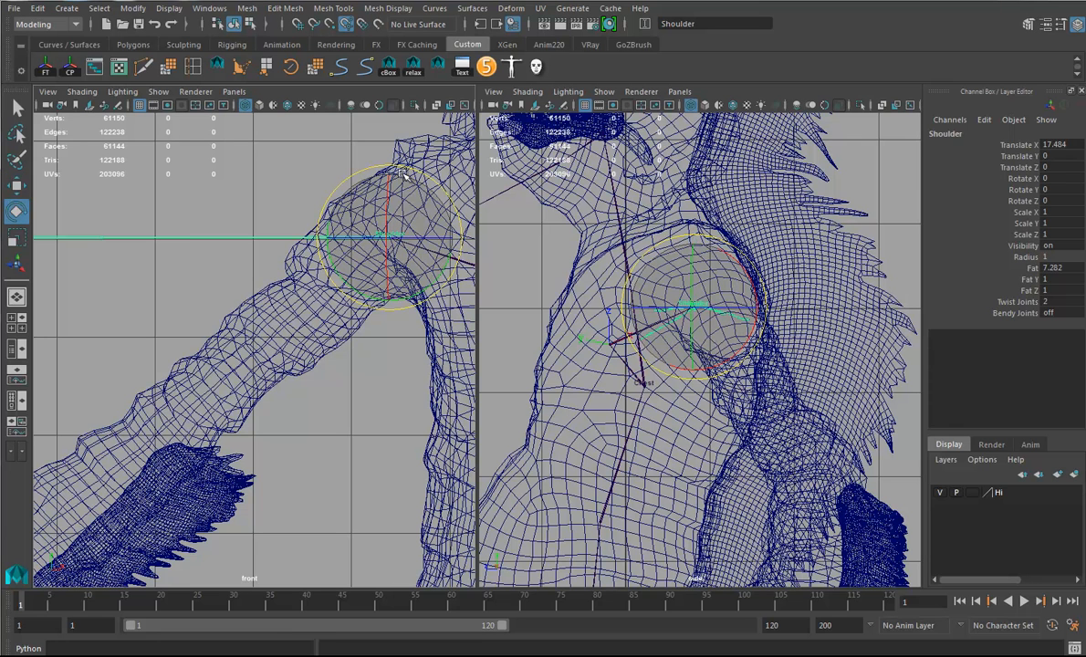
{"action": "left_click_drag", "start_coordinate": [382, 159], "coordinate": [354, 169]}
{"action": "middle_click_drag", "start_coordinate": [345, 375], "coordinate": [345, 344], "text": "alt"}
{"action": "right_click_drag", "start_coordinate": [353, 358], "coordinate": [229, 361], "text": "alt"}
{"action": "key", "text": "space"}
{"action": "left_click_drag", "start_coordinate": [230, 361], "coordinate": [214, 320]}
{"action": "left_click_drag", "start_coordinate": [267, 358], "coordinate": [364, 362], "text": "alt"}
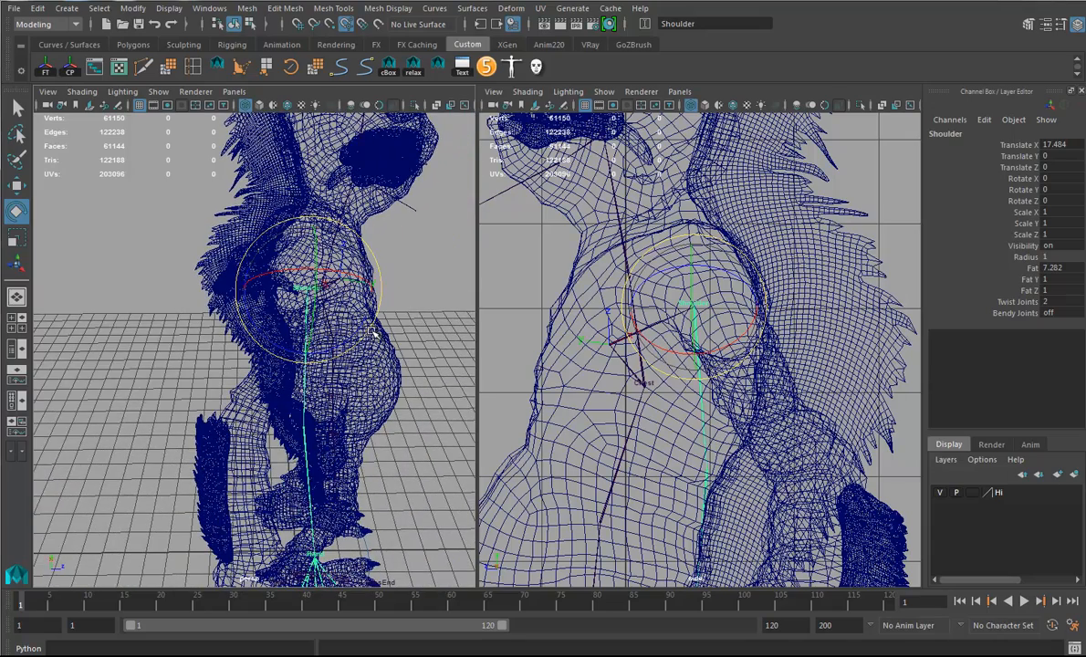
Place the Wrist joint inside the creature's wrist with the Move tool, at about Translate X 27.5
{"action": "key", "text": "w"}
{"action": "left_click_drag", "start_coordinate": [283, 279], "coordinate": [375, 356], "text": "alt"}
{"action": "left_click_drag", "start_coordinate": [376, 356], "coordinate": [299, 398], "text": "alt"}
{"action": "left_click", "coordinate": [213, 392]}
{"action": "left_click_drag", "start_coordinate": [213, 392], "coordinate": [242, 354], "text": "alt"}
{"action": "key", "text": "ctrl+z"}
{"action": "left_click", "coordinate": [224, 357]}
{"action": "right_click_drag", "start_coordinate": [243, 354], "coordinate": [330, 355], "text": "alt"}
{"action": "left_click_drag", "start_coordinate": [330, 356], "coordinate": [217, 300], "text": "alt"}
{"action": "left_click_drag", "start_coordinate": [246, 341], "coordinate": [133, 321], "text": "alt"}
{"action": "middle_click_drag", "start_coordinate": [133, 322], "coordinate": [233, 412], "text": "alt"}
{"action": "mouse_move", "coordinate": [234, 412]}
{"action": "left_mouse_down", "text": "alt"}
{"action": "mouse_move", "coordinate": [274, 447]}
{"action": "mouse_move", "coordinate": [239, 394]}
{"action": "left_mouse_up", "text": "alt"}
{"action": "right_click_drag", "start_coordinate": [780, 392], "coordinate": [730, 379], "text": "alt"}
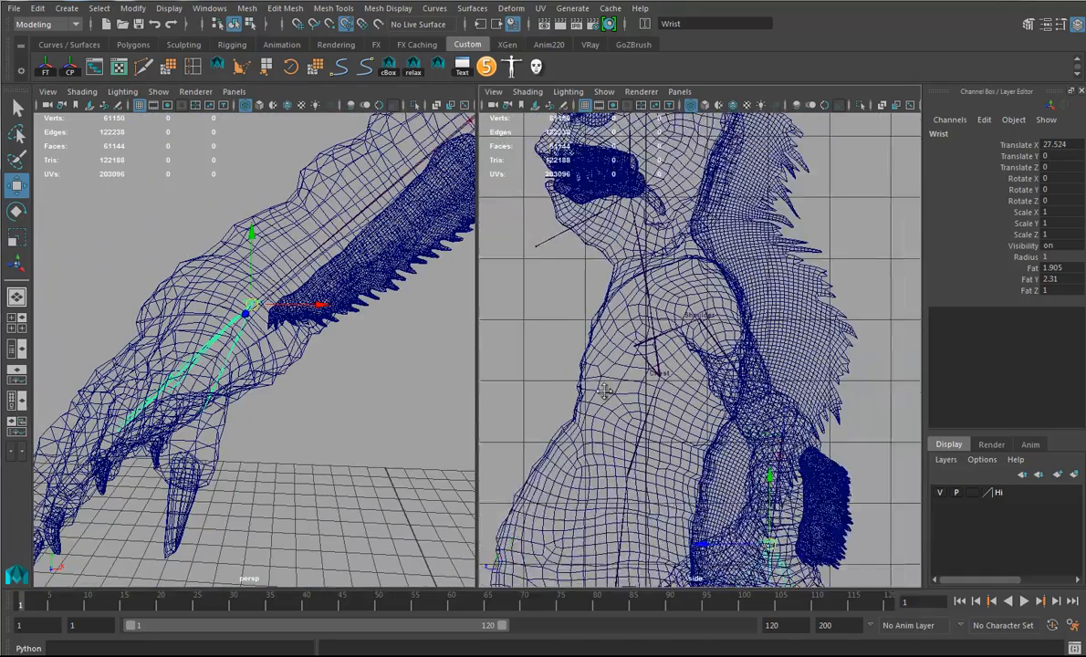
Move the ThumbFinger1 joint from the palm into the base of the creature's thumb
{"action": "middle_click_drag", "start_coordinate": [730, 378], "coordinate": [786, 271], "text": "alt"}
{"action": "left_click_drag", "start_coordinate": [266, 330], "coordinate": [171, 276], "text": "alt"}
{"action": "left_click", "coordinate": [209, 322]}
{"action": "left_click_drag", "start_coordinate": [196, 305], "coordinate": [254, 324], "text": "alt"}
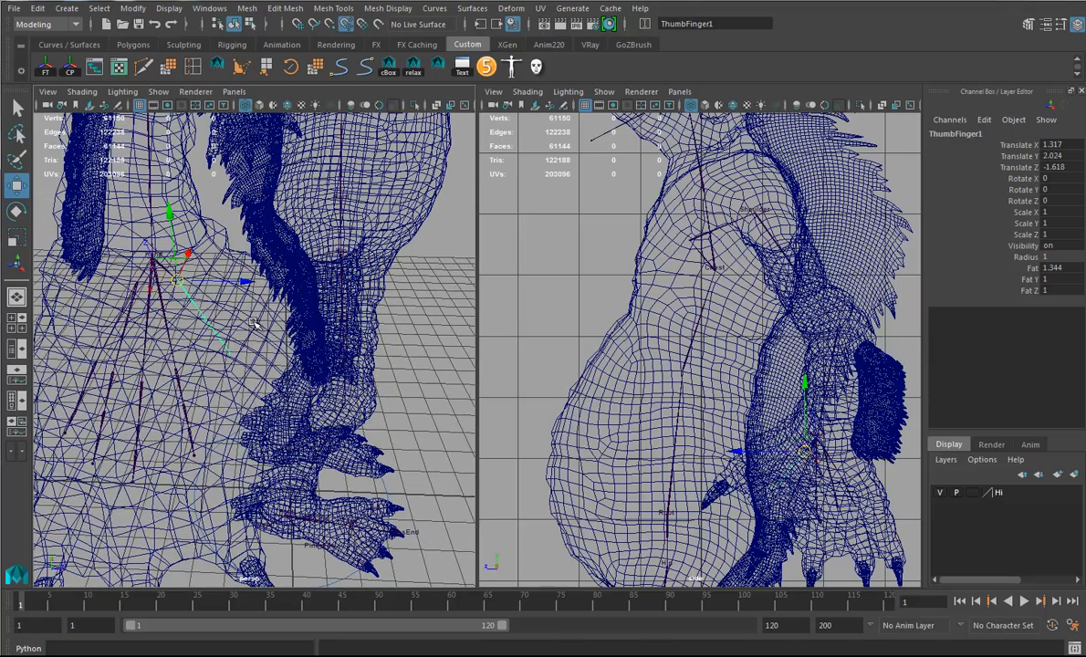
{"action": "left_click_drag", "start_coordinate": [178, 281], "coordinate": [248, 307]}
Place the middle thumb joints inside the thumb, with ThumbFinger3 ahead of the claw at about Translate X 3.6
{"action": "left_click", "coordinate": [199, 323]}
{"action": "left_click_drag", "start_coordinate": [285, 328], "coordinate": [255, 333], "text": "alt"}
{"action": "left_click", "coordinate": [239, 323]}
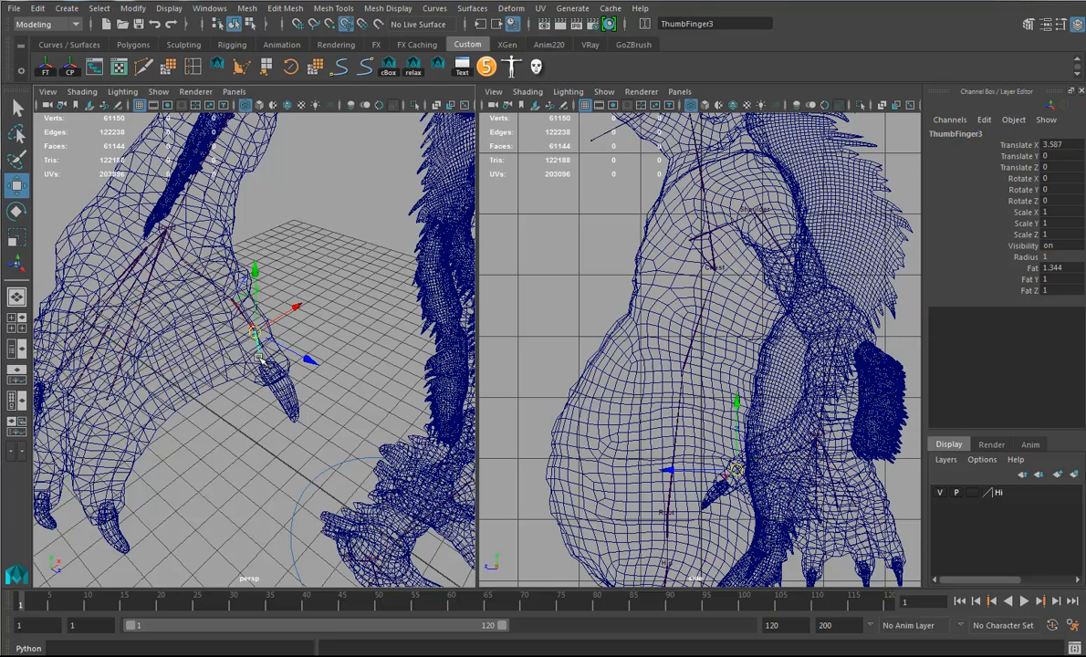
Move ThumbFinger4 to the tip of the thumb claw, at about Translate X 8.2, and check the thumb chain
{"action": "left_click", "coordinate": [262, 363]}
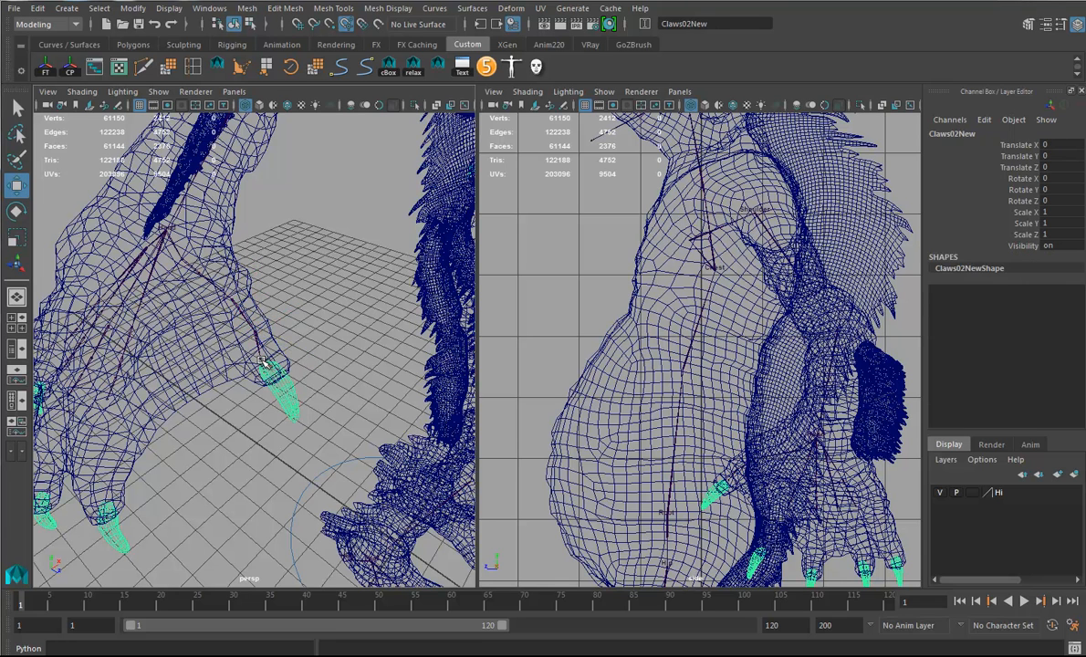
{"action": "key", "text": "ctrl+z"}
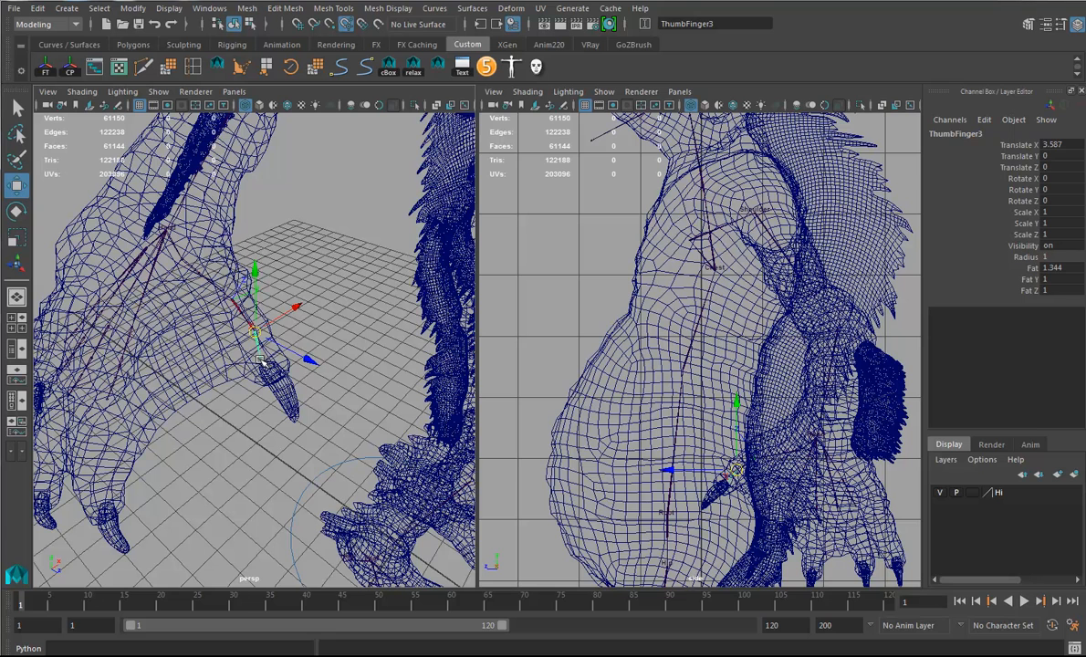
{"action": "key", "text": "Down"}
{"action": "left_click_drag", "start_coordinate": [262, 364], "coordinate": [268, 366]}
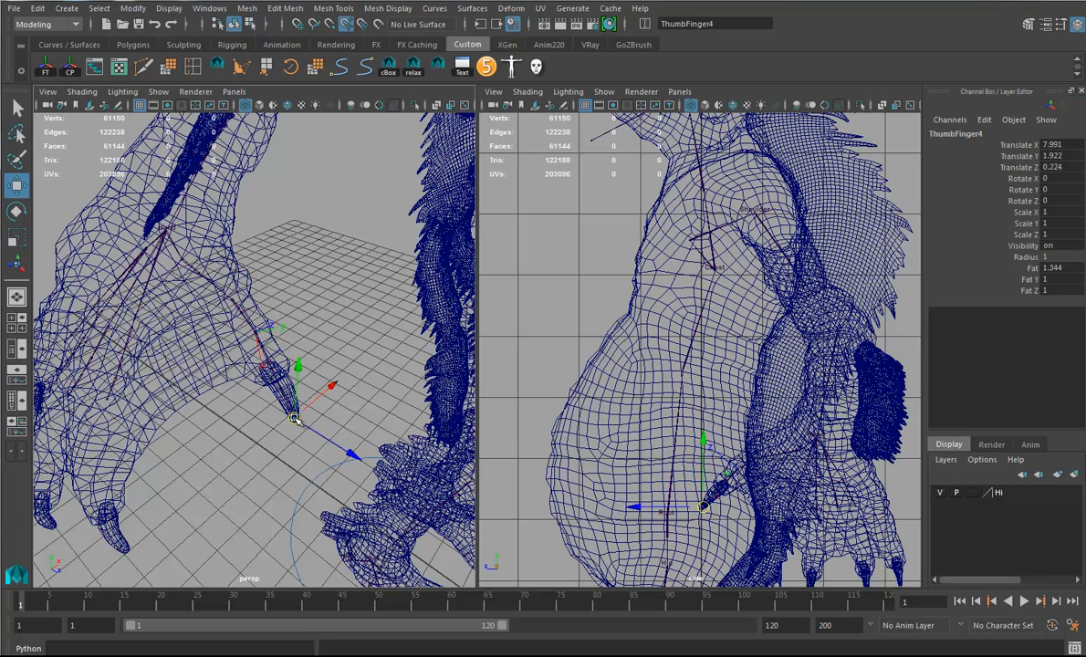
{"action": "left_click_drag", "start_coordinate": [222, 404], "coordinate": [338, 328], "text": "alt"}
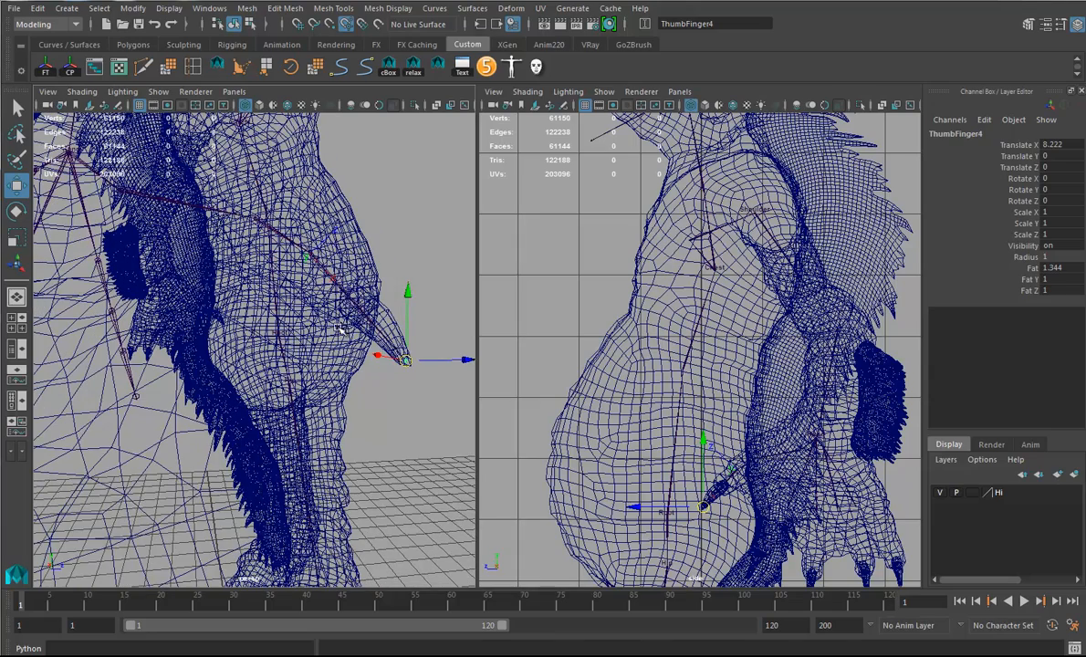
{"action": "left_click", "coordinate": [379, 316]}
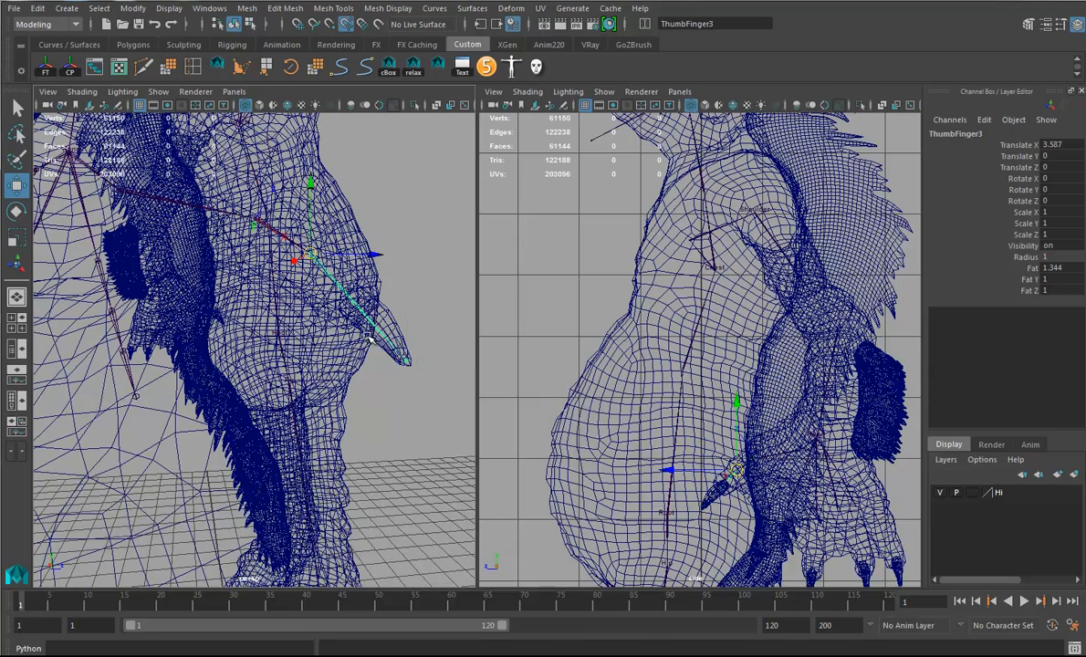
Place the index finger joints inside the creature's index finger, starting with IndexFinger1 at the knuckle and following the finger to its claw
{"action": "left_click_drag", "start_coordinate": [348, 325], "coordinate": [328, 372], "text": "alt"}
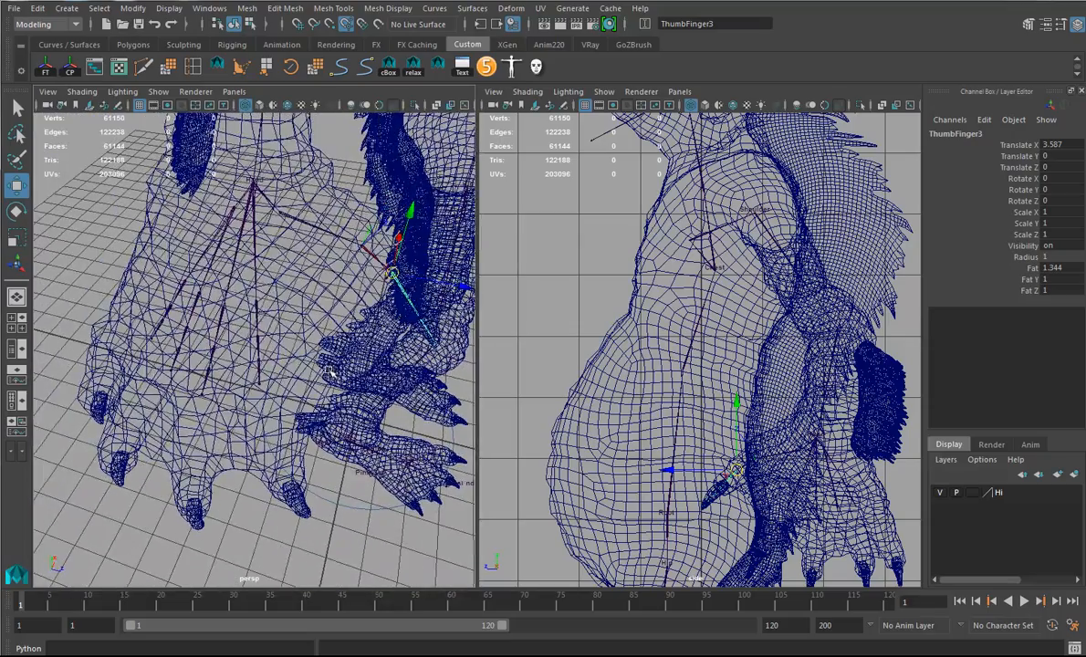
{"action": "left_click", "coordinate": [256, 311]}
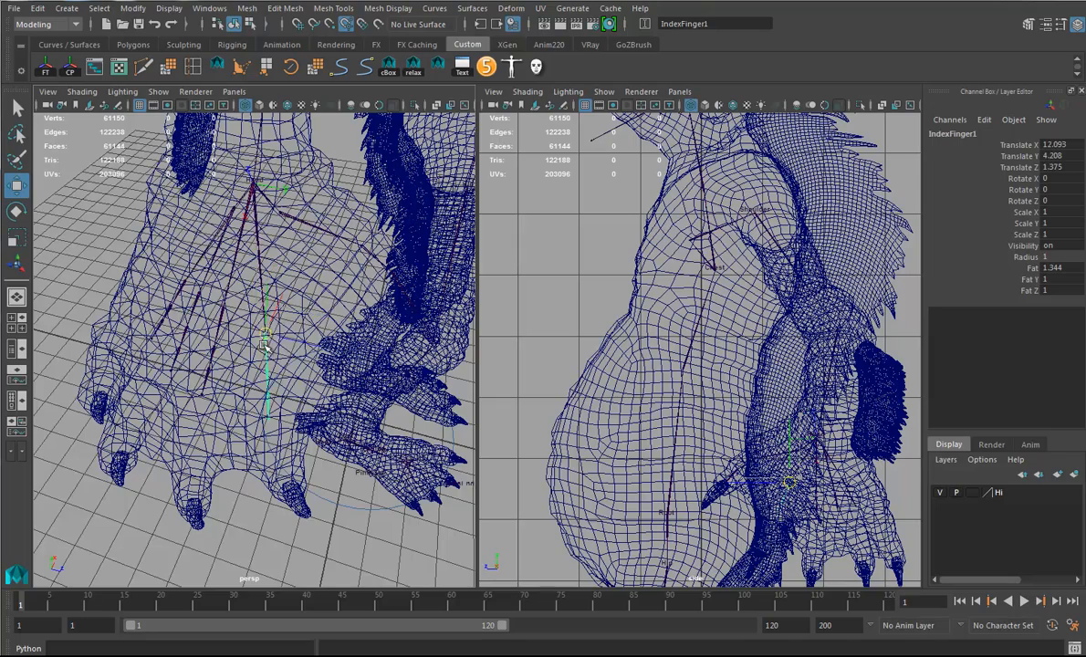
{"action": "left_click_drag", "start_coordinate": [319, 355], "coordinate": [203, 343], "text": "alt"}
{"action": "left_click", "coordinate": [271, 384]}
{"action": "left_click", "coordinate": [203, 402]}
{"action": "left_click", "coordinate": [191, 393]}
Place the middle finger joints inside the creature's middle finger, with MiddleFinger1 at about Translate X 17.5 and the rest following to the claw
{"action": "left_click", "coordinate": [191, 257]}
{"action": "left_click_drag", "start_coordinate": [203, 343], "coordinate": [152, 337], "text": "alt"}
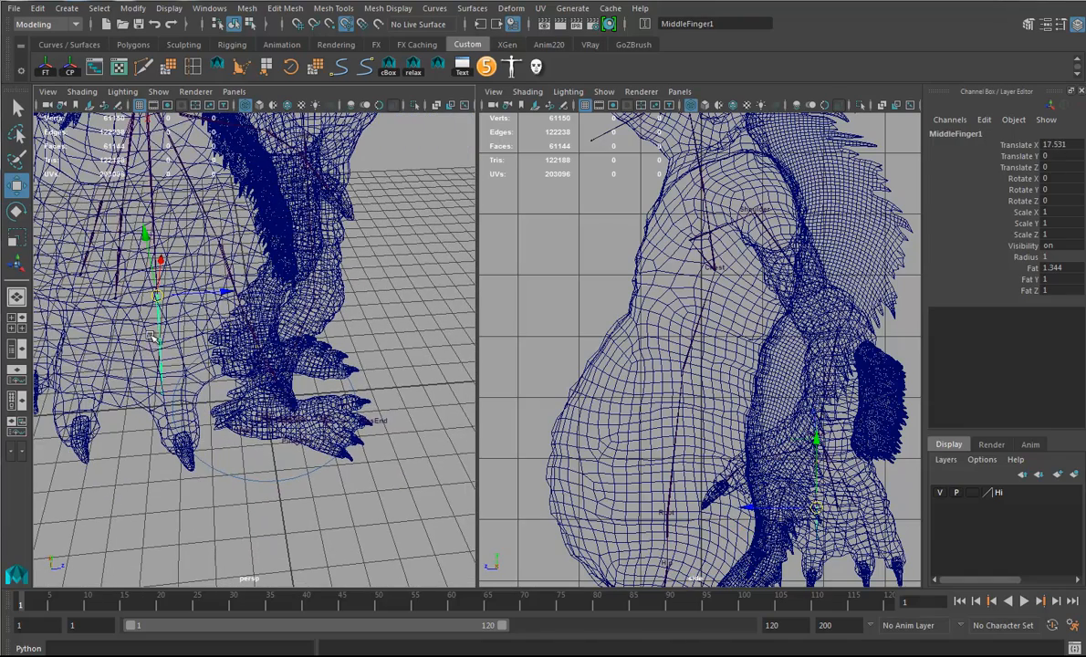
{"action": "left_click", "coordinate": [169, 364]}
{"action": "key", "text": "Down"}
{"action": "left_click_drag", "start_coordinate": [169, 369], "coordinate": [167, 434], "text": "alt"}
{"action": "left_click", "coordinate": [153, 395]}
Place the ring finger joints along the creature's ring finger, ending with RingFinger4 at the claw tip at about Translate X 6.3
{"action": "left_click_drag", "start_coordinate": [187, 387], "coordinate": [313, 309], "text": "alt"}
{"action": "left_click", "coordinate": [272, 282]}
{"action": "left_click_drag", "start_coordinate": [264, 254], "coordinate": [184, 375]}
{"action": "left_click", "coordinate": [198, 356]}
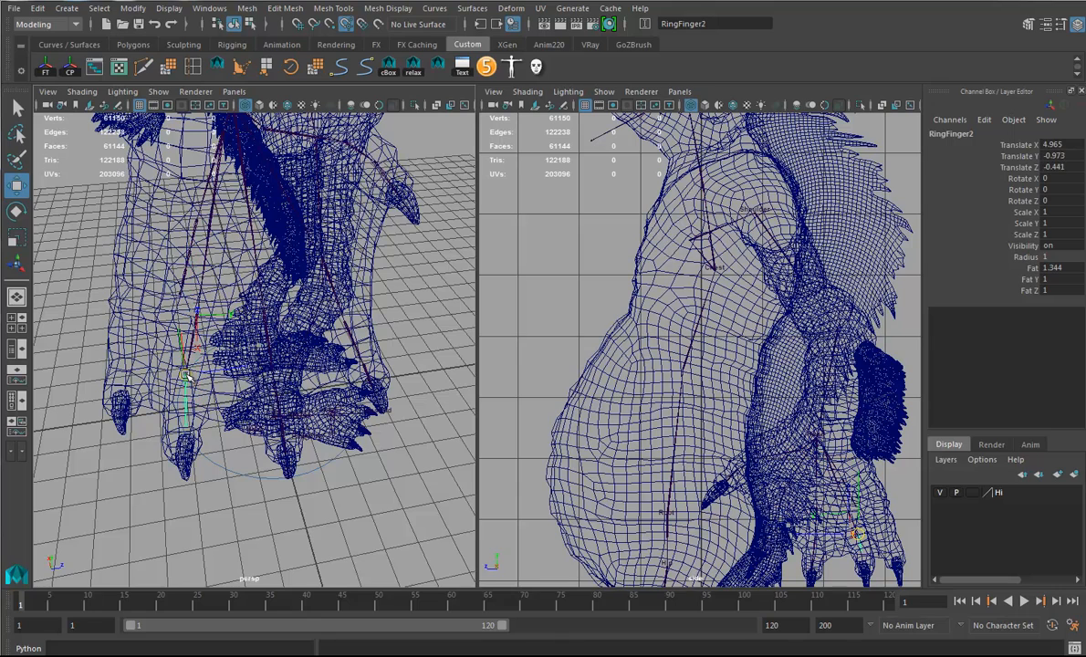
{"action": "left_click", "coordinate": [183, 411]}
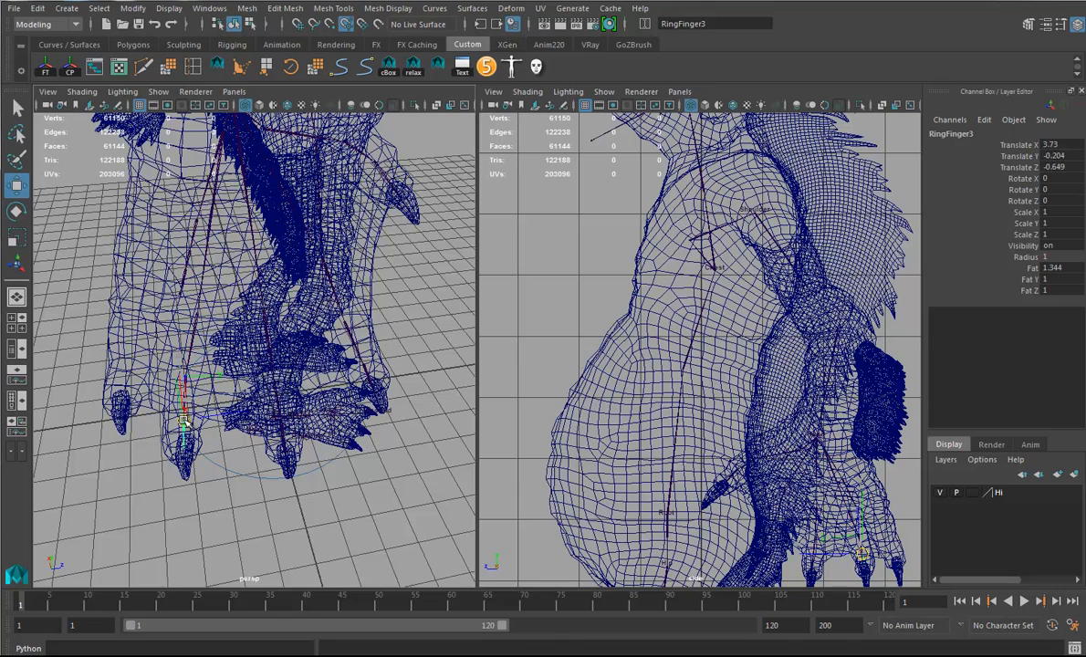
{"action": "left_click_drag", "start_coordinate": [225, 441], "coordinate": [167, 402], "text": "alt"}
{"action": "left_click", "coordinate": [169, 401]}
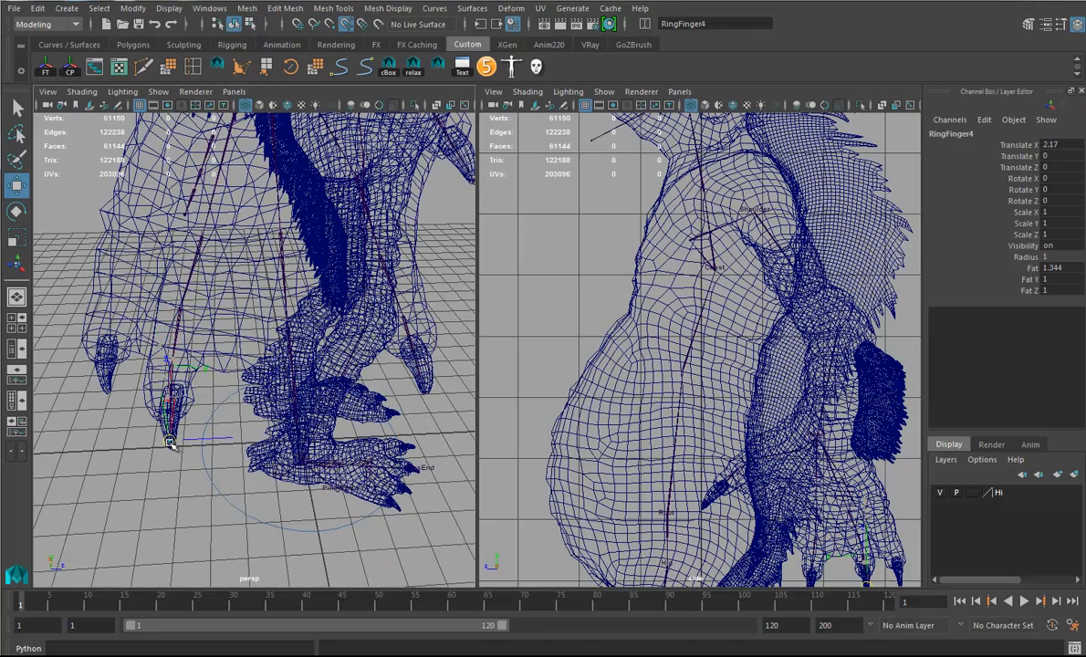
{"action": "left_click_drag", "start_coordinate": [217, 364], "coordinate": [235, 270], "text": "alt"}
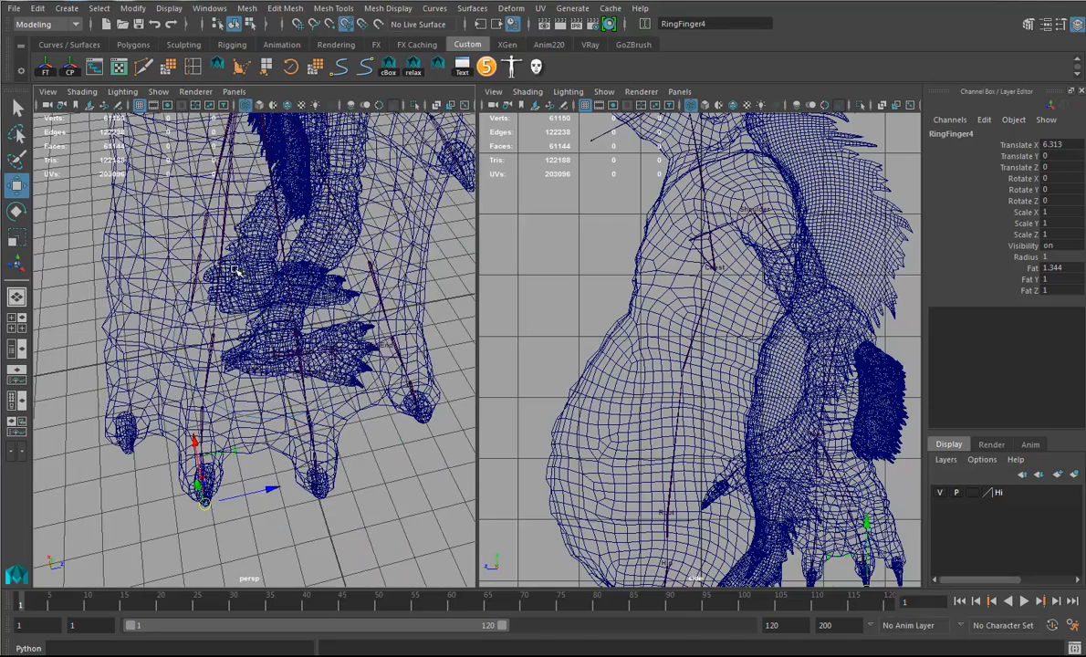
Place the pinky finger joints from the knuckle to the claw tip, with PinkyFinger3 at about Translate X 2.6
{"action": "left_click", "coordinate": [203, 219]}
{"action": "left_click_drag", "start_coordinate": [202, 219], "coordinate": [131, 408], "text": "alt"}
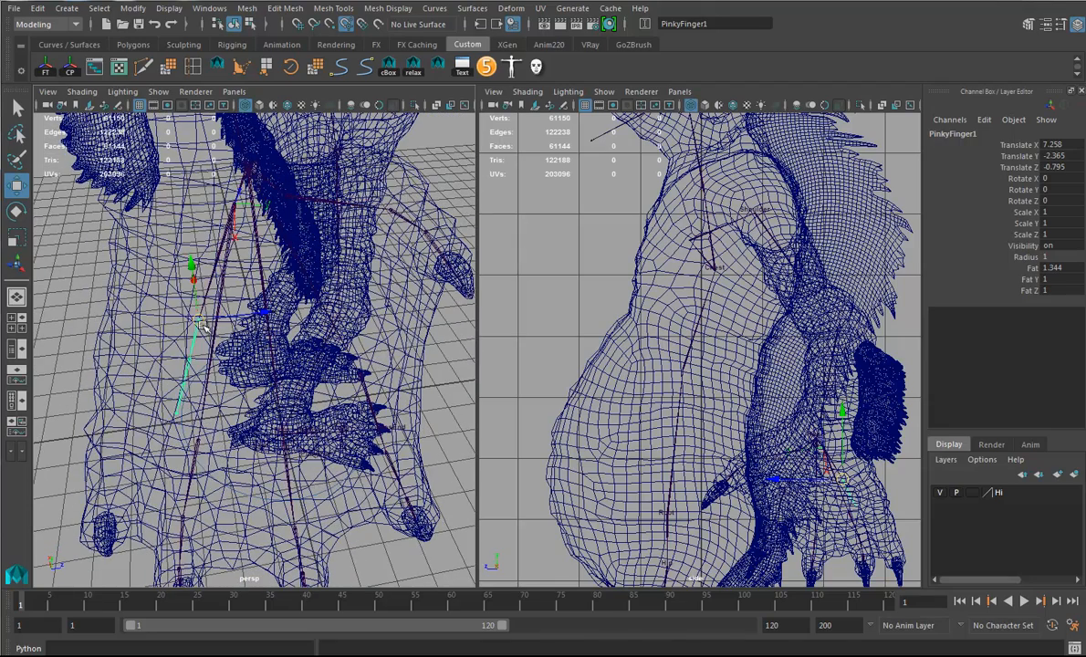
{"action": "left_click_drag", "start_coordinate": [229, 413], "coordinate": [177, 429], "text": "alt"}
{"action": "left_click", "coordinate": [169, 383]}
{"action": "left_click", "coordinate": [152, 419]}
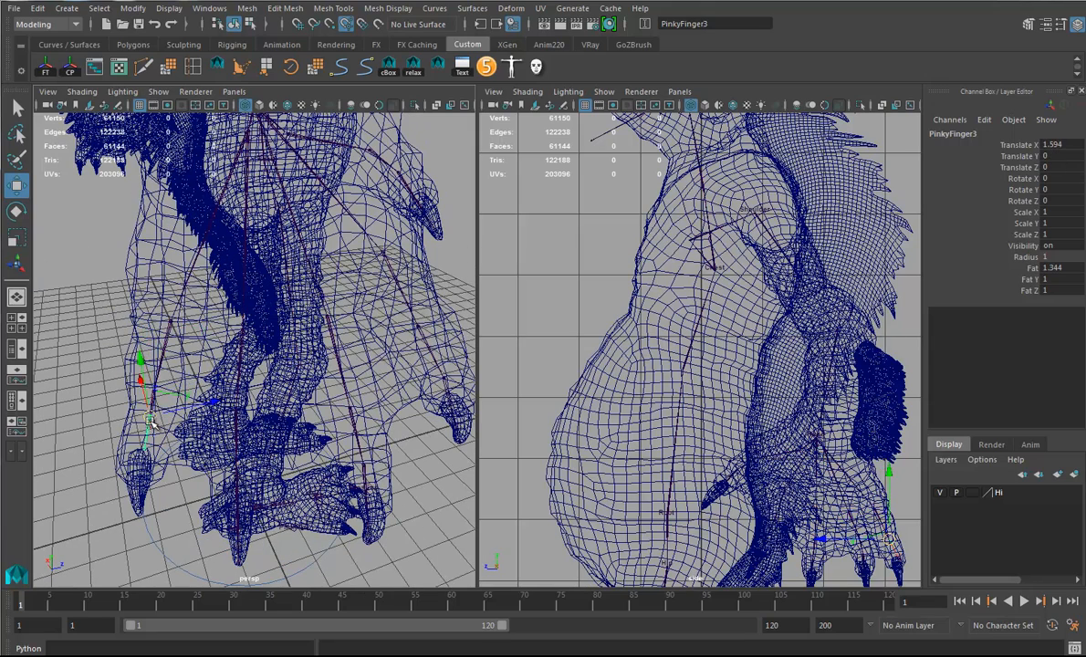
{"action": "left_click", "coordinate": [152, 463]}
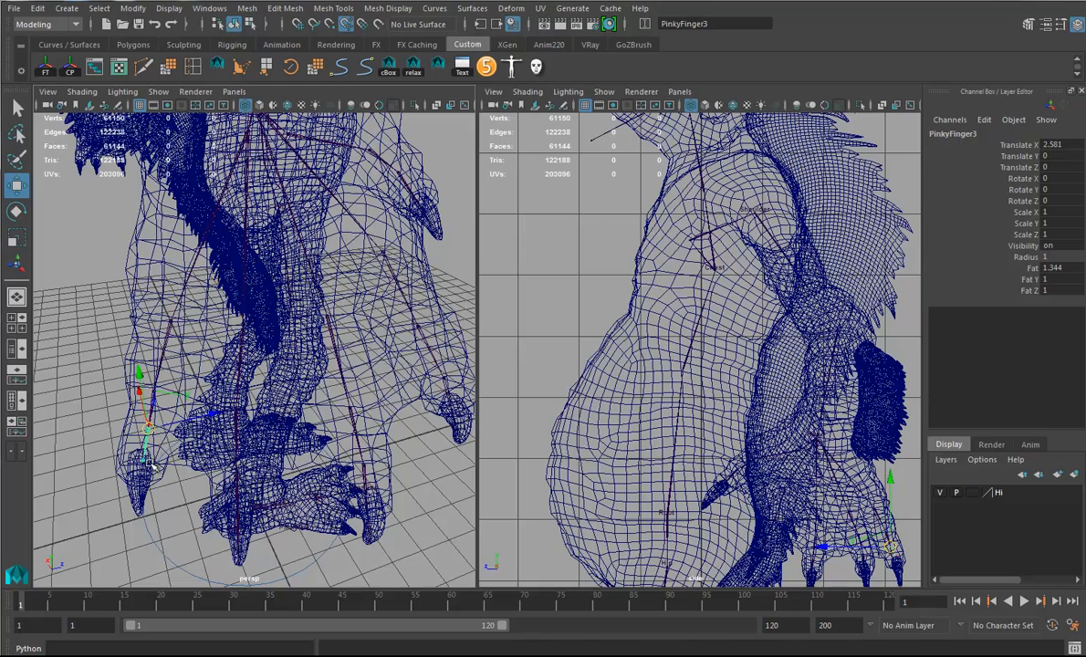
{"action": "left_click", "coordinate": [142, 461]}
{"action": "left_click_drag", "start_coordinate": [143, 460], "coordinate": [146, 368]}
Refine the PinkyFinger1 and PinkyFinger2 joints so that the chain runs inside the outer finger and bends at its knuckles
{"action": "left_click", "coordinate": [142, 359]}
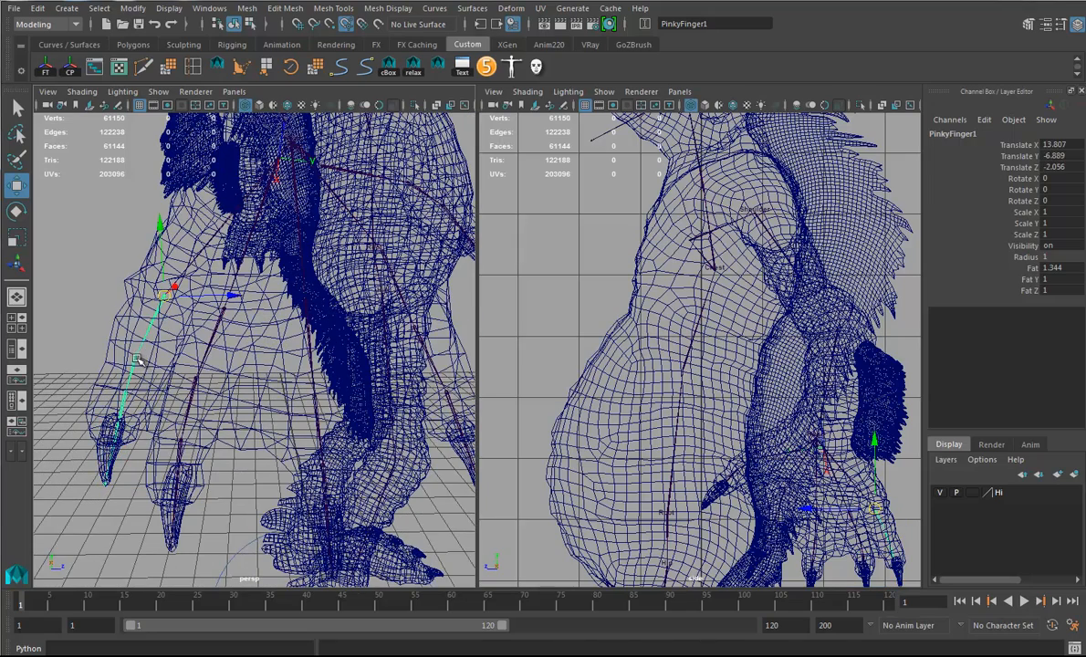
{"action": "left_click", "coordinate": [138, 359]}
{"action": "left_click_drag", "start_coordinate": [138, 354], "coordinate": [144, 340]}
{"action": "left_click_drag", "start_coordinate": [247, 338], "coordinate": [139, 427], "text": "alt"}
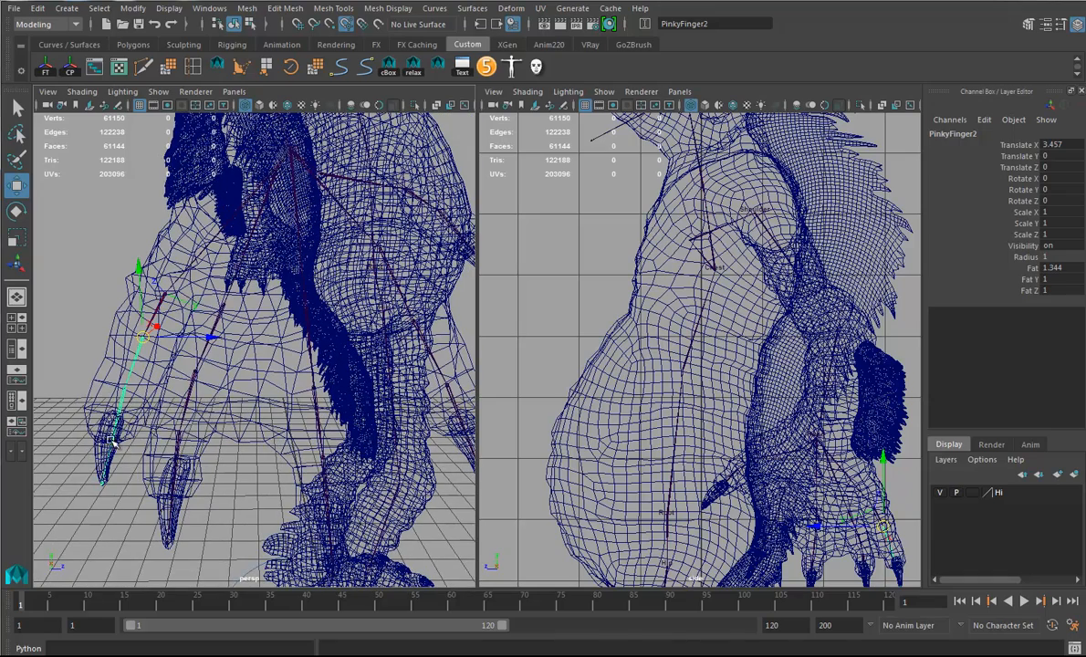
{"action": "left_click_drag", "start_coordinate": [141, 381], "coordinate": [166, 376], "text": "alt"}
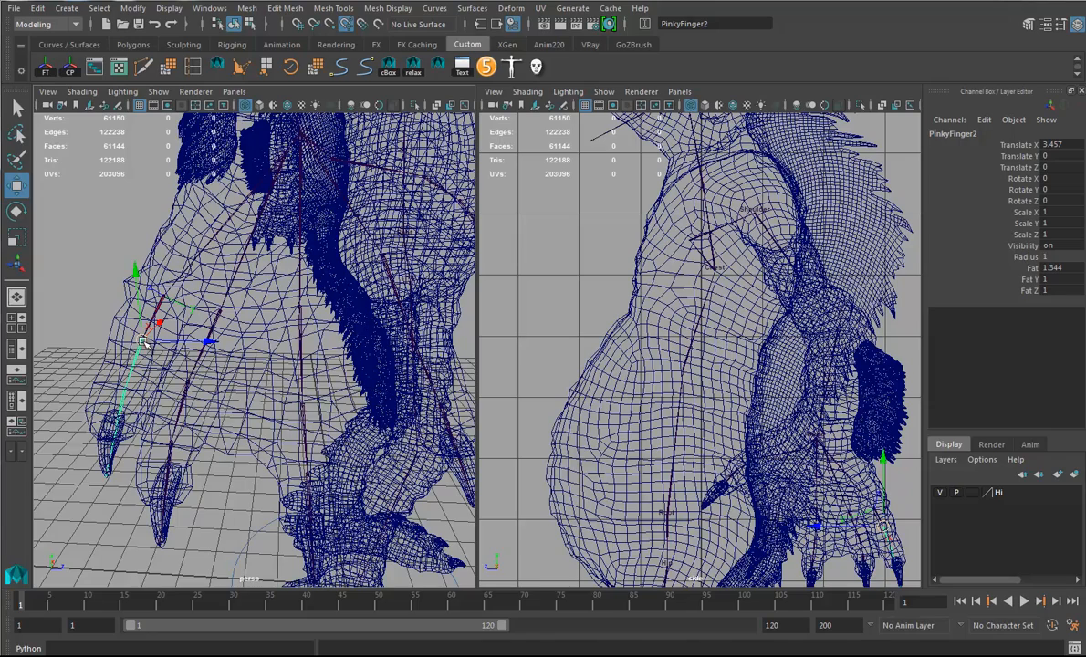
{"action": "left_click_drag", "start_coordinate": [144, 339], "coordinate": [138, 346]}
Move the Cup joint to the outer side of the palm, at about Translate X 4.9, Y -5.7 and Z -0.9
{"action": "left_click_drag", "start_coordinate": [203, 380], "coordinate": [270, 392], "text": "alt"}
{"action": "left_click", "coordinate": [195, 353]}
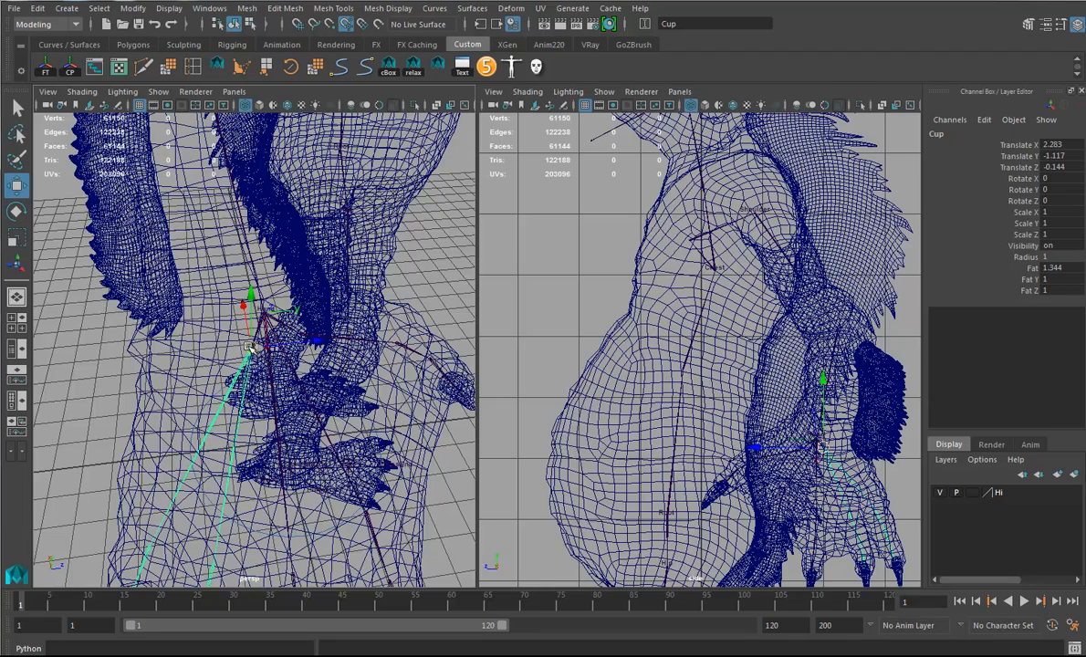
{"action": "left_click_drag", "start_coordinate": [249, 350], "coordinate": [187, 392]}
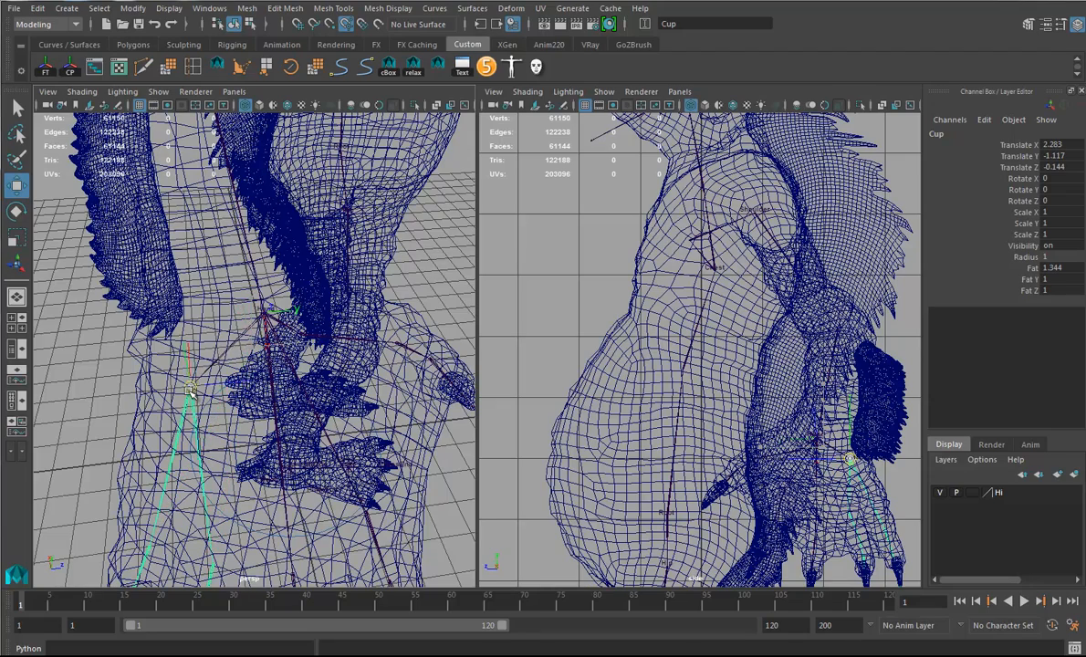
{"action": "left_click_drag", "start_coordinate": [348, 416], "coordinate": [260, 343], "text": "alt"}
Place the Neck joint at the base of the creature's neck, at about Translate X 17.2
{"action": "right_click_drag", "start_coordinate": [260, 343], "coordinate": [206, 339], "text": "alt"}
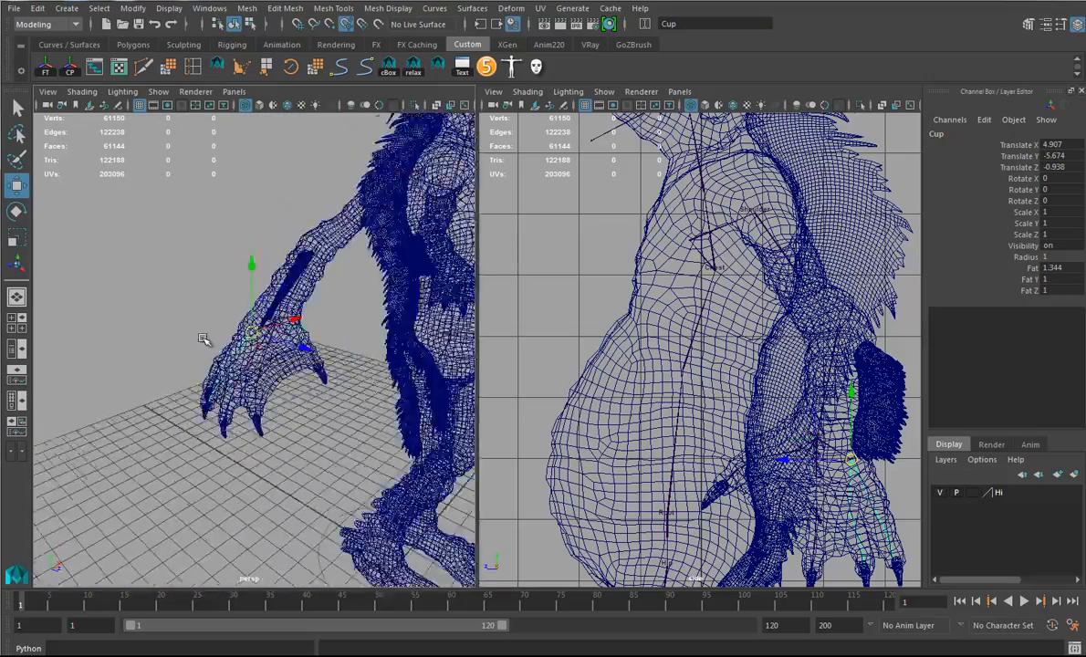
{"action": "middle_click_drag", "start_coordinate": [206, 339], "coordinate": [187, 401], "text": "alt"}
{"action": "left_click_drag", "start_coordinate": [187, 401], "coordinate": [203, 427], "text": "alt"}
{"action": "middle_click_drag", "start_coordinate": [758, 226], "coordinate": [715, 342], "text": "alt"}
{"action": "left_click", "coordinate": [680, 337]}
{"action": "right_click_drag", "start_coordinate": [715, 342], "coordinate": [912, 361], "text": "alt"}
{"action": "left_click_drag", "start_coordinate": [672, 263], "coordinate": [750, 294]}
{"action": "middle_click_drag", "start_coordinate": [751, 293], "coordinate": [702, 364], "text": "alt"}
{"action": "left_click_drag", "start_coordinate": [648, 377], "coordinate": [682, 330]}
{"action": "middle_click_drag", "start_coordinate": [695, 266], "coordinate": [699, 440], "text": "alt"}
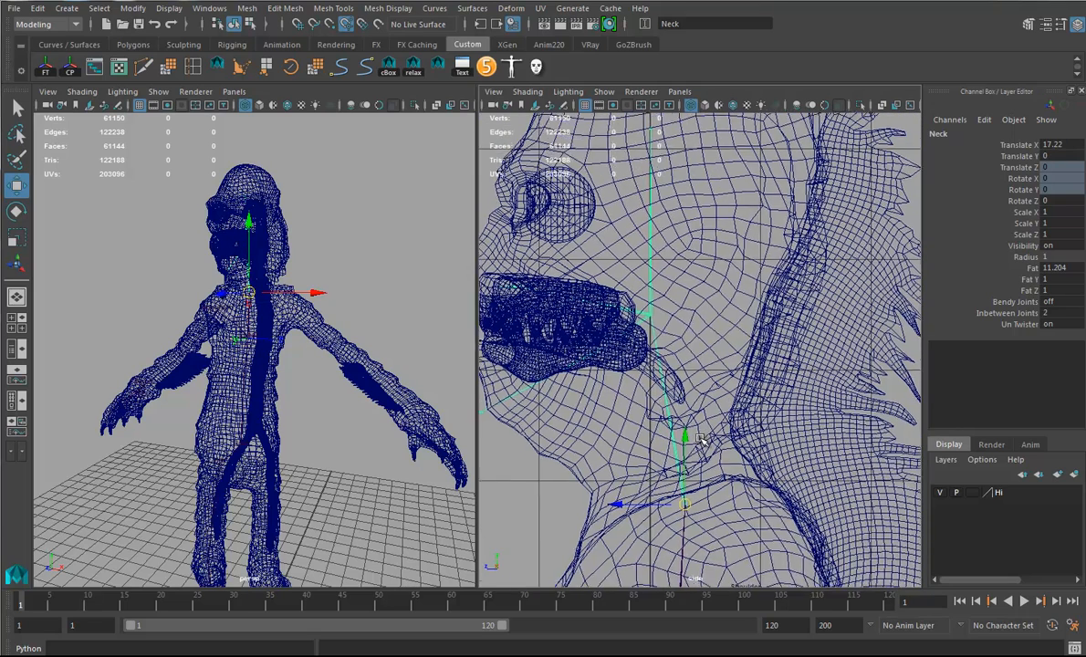
Lower the Head joint to the base of the skull behind the mouth, at about Translate X 11.8
{"action": "left_click", "coordinate": [660, 315]}
{"action": "left_click_drag", "start_coordinate": [652, 323], "coordinate": [651, 374]}
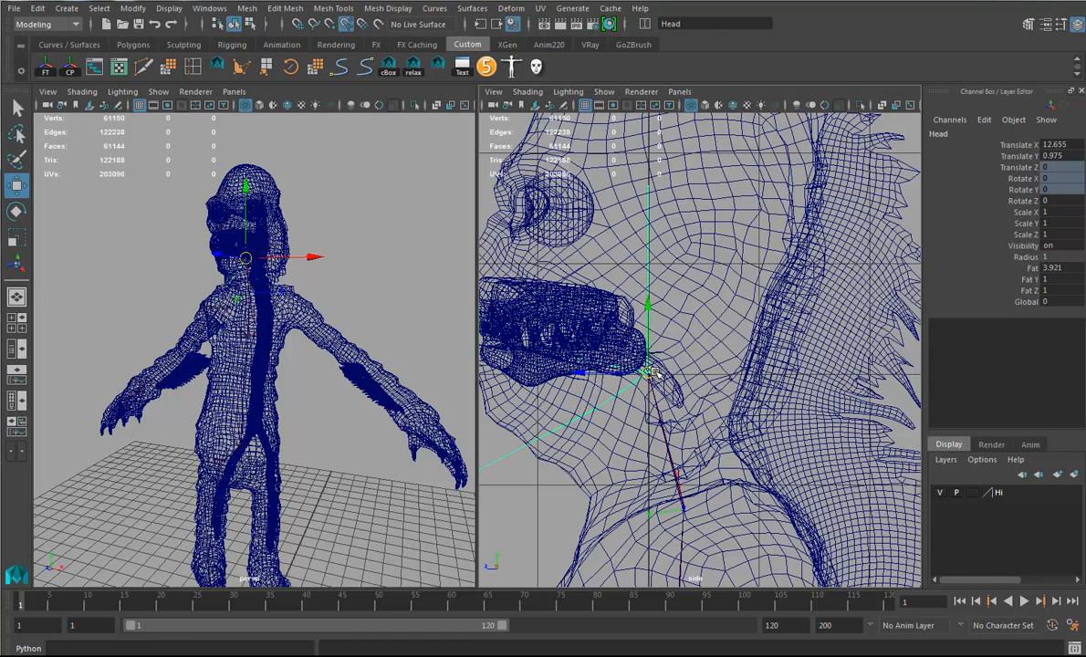
{"action": "middle_click_drag", "start_coordinate": [701, 347], "coordinate": [644, 395], "text": "alt"}
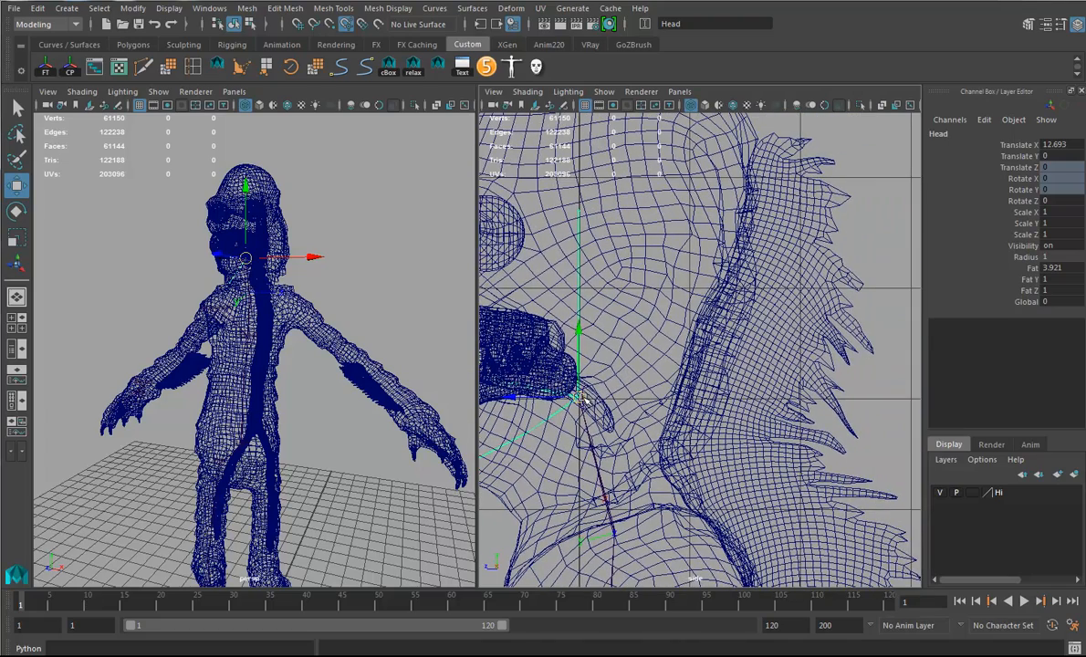
{"action": "left_click_drag", "start_coordinate": [581, 399], "coordinate": [589, 398]}
{"action": "middle_click_drag", "start_coordinate": [646, 348], "coordinate": [675, 284], "text": "alt"}
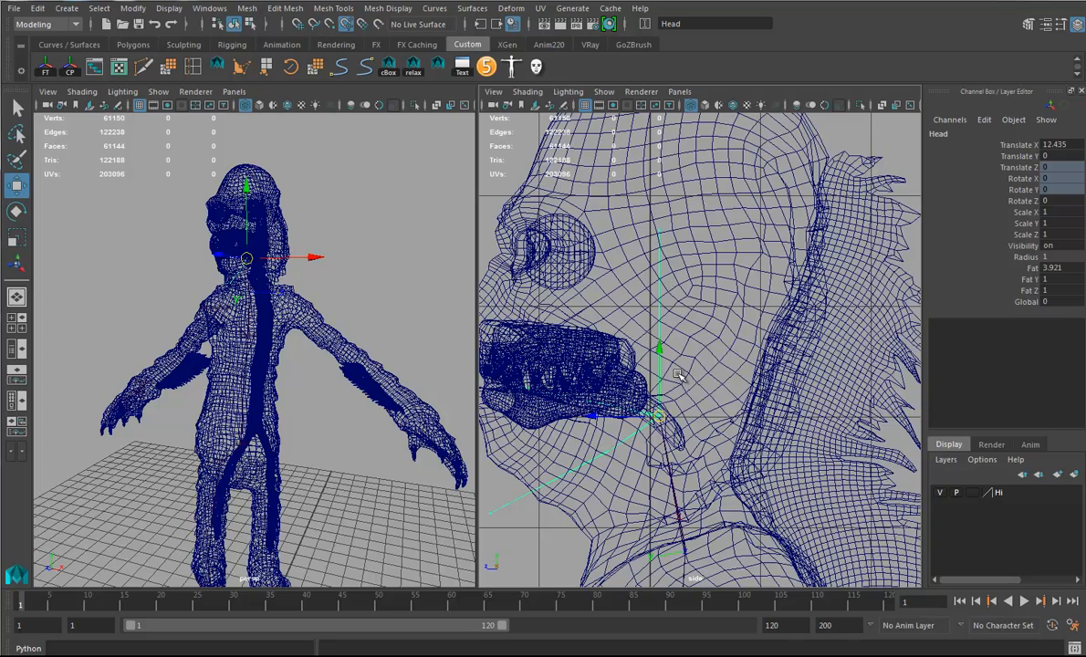
{"action": "mouse_move", "coordinate": [690, 402]}
{"action": "middle_mouse_down", "text": "alt"}
{"action": "mouse_move", "coordinate": [631, 440]}
{"action": "mouse_move", "coordinate": [691, 417]}
{"action": "middle_mouse_up", "text": "alt"}
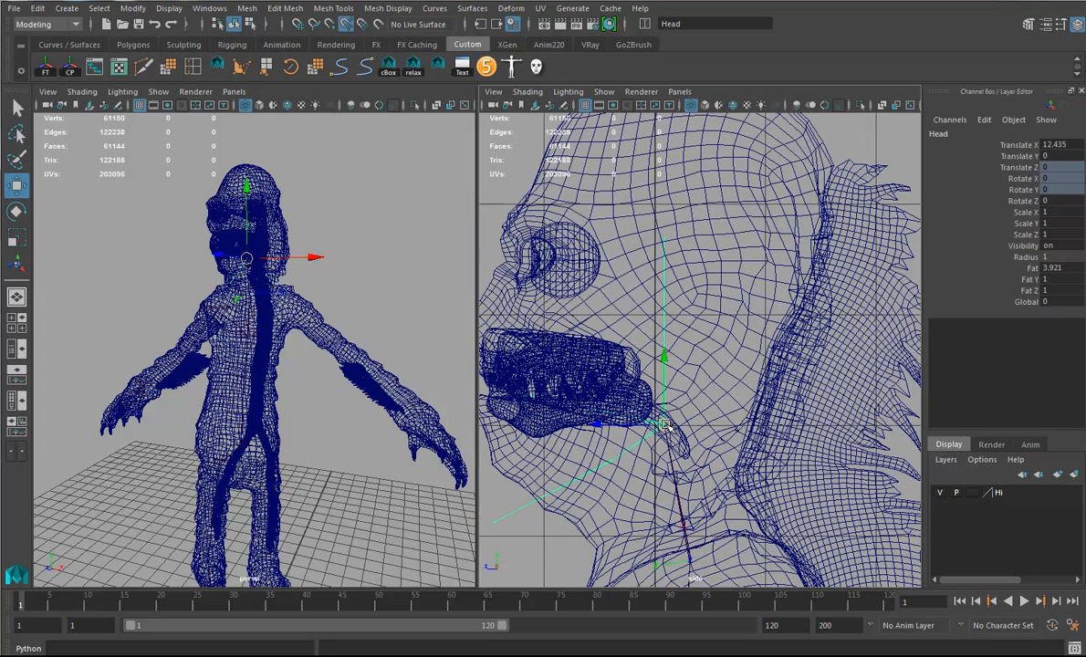
{"action": "left_click_drag", "start_coordinate": [667, 426], "coordinate": [668, 434]}
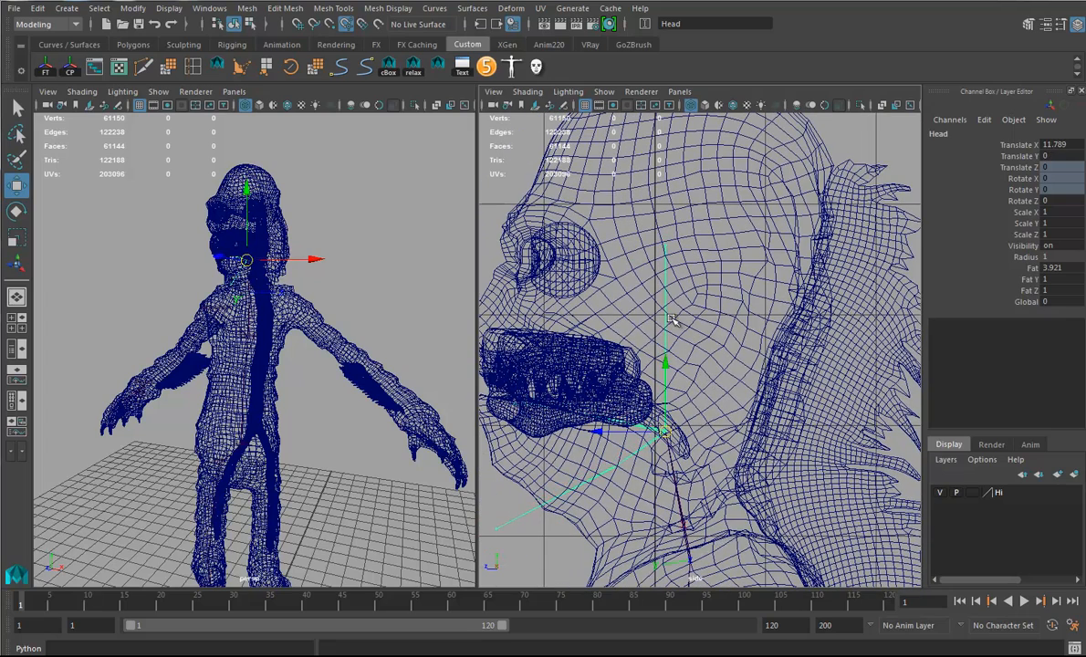
Move the Jaw joint to the back of the mouth, at about Translate X 3.1 and Y 2.5, and adjust the jaw's end joint near the chin
{"action": "middle_click_drag", "start_coordinate": [728, 404], "coordinate": [748, 415], "text": "alt"}
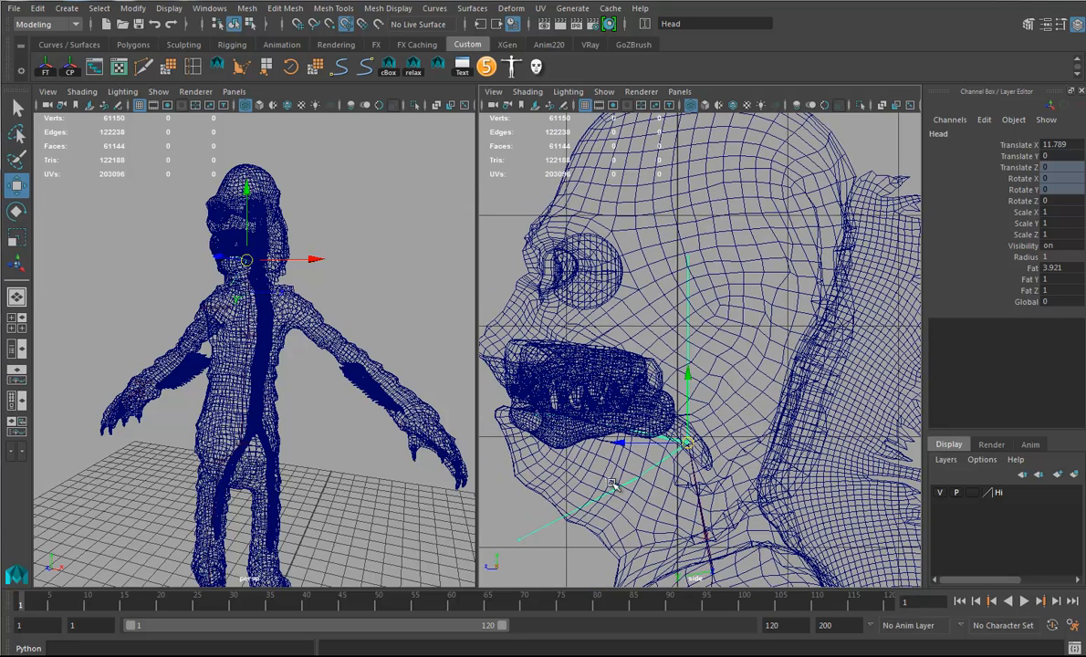
{"action": "left_click", "coordinate": [633, 478]}
{"action": "left_click_drag", "start_coordinate": [636, 479], "coordinate": [663, 409]}
{"action": "left_click", "coordinate": [544, 470]}
{"action": "left_click_drag", "start_coordinate": [545, 471], "coordinate": [526, 473]}
Raise the HeadEnd joint to the top of the creature's head, at about Translate X 32.8
{"action": "middle_click_drag", "start_coordinate": [698, 316], "coordinate": [660, 407], "text": "alt"}
{"action": "left_click", "coordinate": [646, 350]}
{"action": "middle_click_drag", "start_coordinate": [647, 350], "coordinate": [651, 407], "text": "alt"}
{"action": "left_click_drag", "start_coordinate": [622, 392], "coordinate": [646, 218]}
{"action": "left_click_drag", "start_coordinate": [281, 294], "coordinate": [264, 321], "text": "alt"}
Examine the Jaw and Head joints around the back of the mouth
{"action": "middle_click_drag", "start_coordinate": [636, 392], "coordinate": [672, 282], "text": "alt"}
{"action": "right_click_drag", "start_coordinate": [629, 342], "coordinate": [784, 351], "text": "alt"}
{"action": "middle_click_drag", "start_coordinate": [629, 394], "coordinate": [681, 403], "text": "alt"}
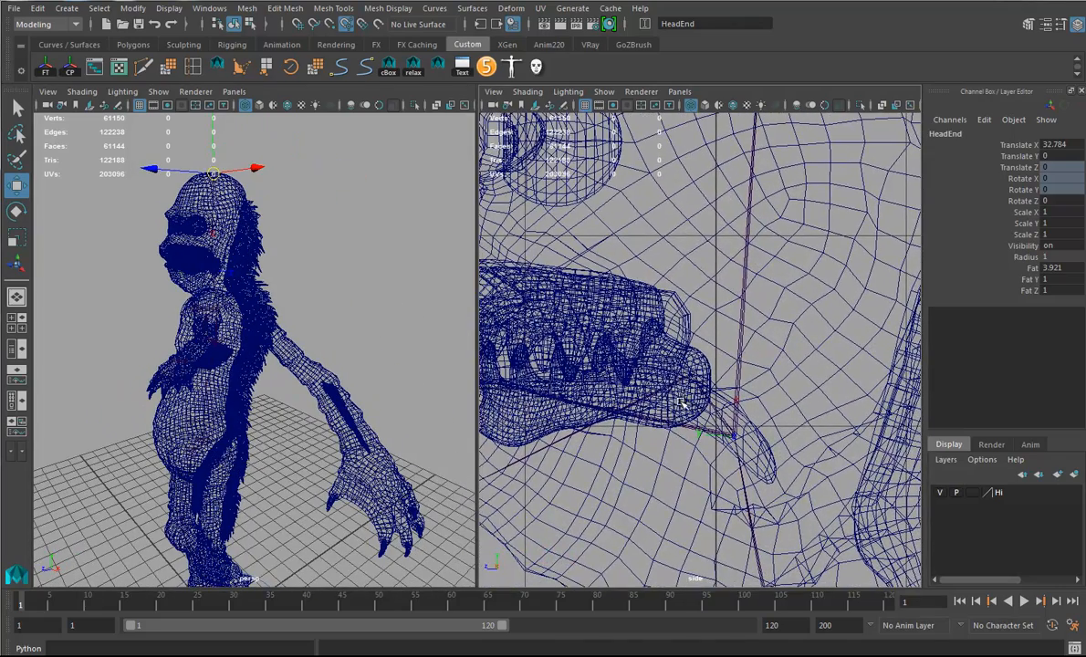
{"action": "left_click", "coordinate": [676, 402]}
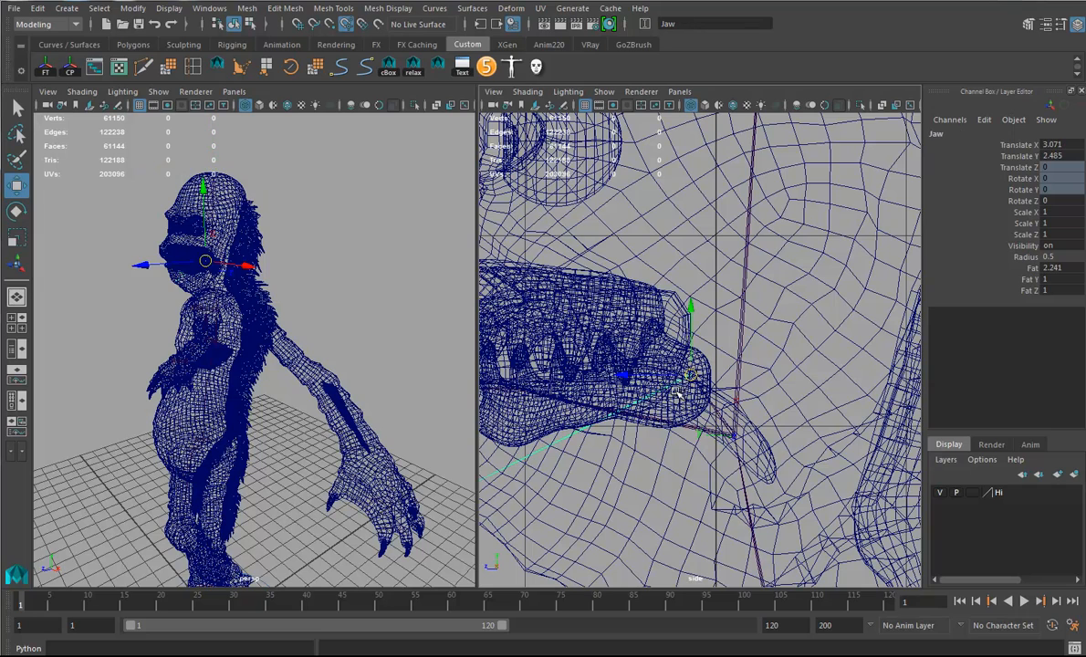
{"action": "middle_click_drag", "start_coordinate": [689, 427], "coordinate": [749, 426], "text": "alt"}
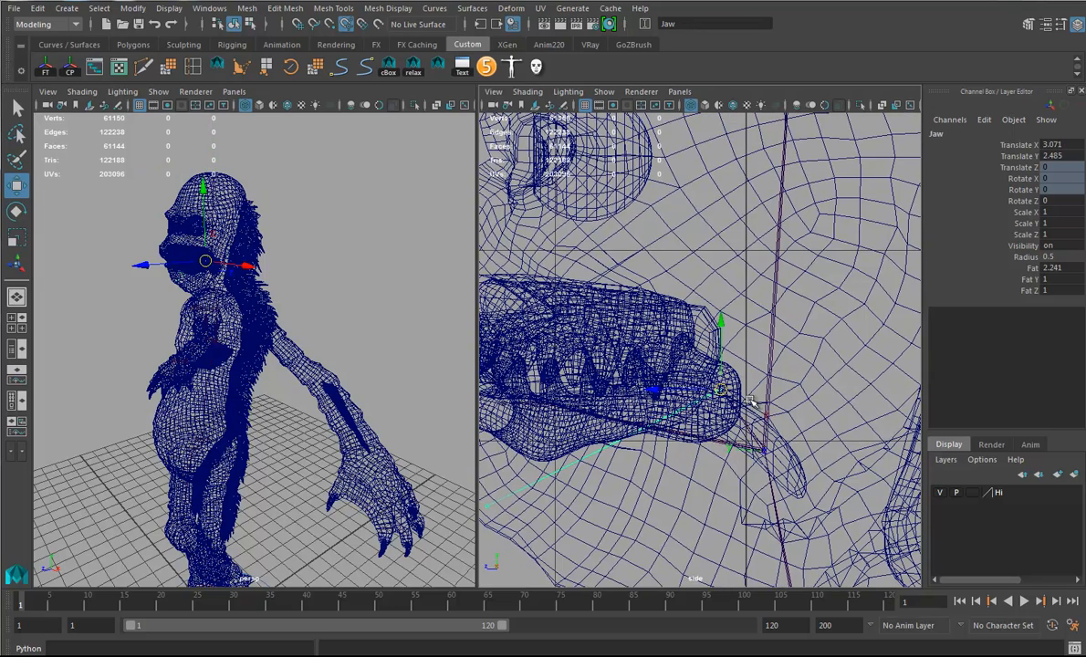
{"action": "left_click", "coordinate": [749, 428]}
{"action": "left_click", "coordinate": [771, 451]}
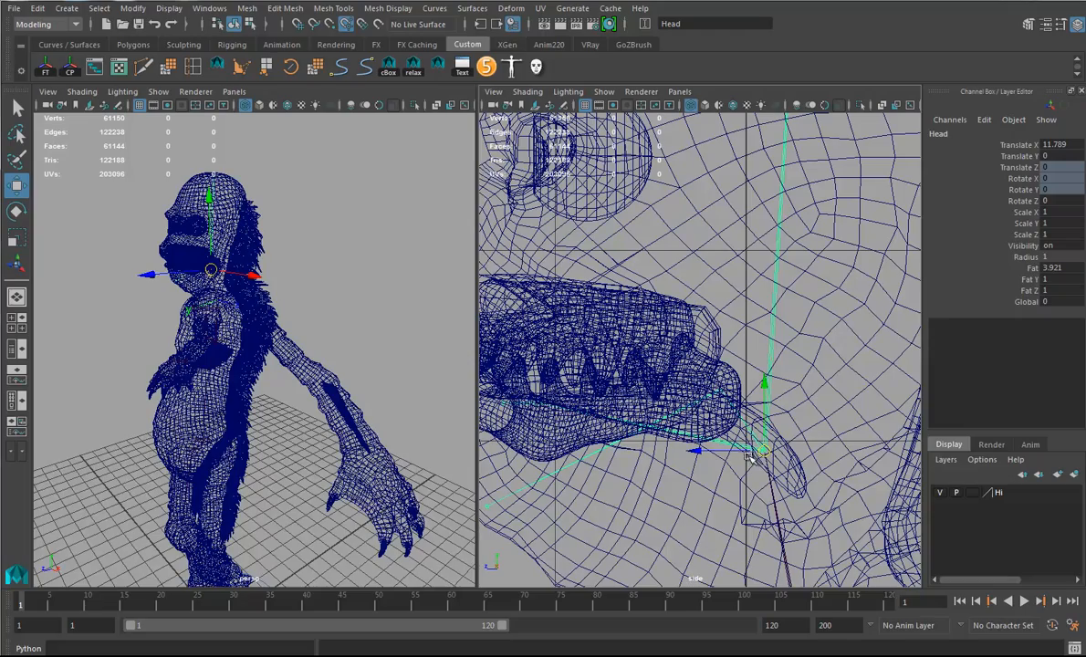
Select the Eye joint inside the mouth area and raise it toward the height of the creature's eye
{"action": "left_click_drag", "start_coordinate": [152, 368], "coordinate": [213, 354], "text": "alt"}
{"action": "right_click_drag", "start_coordinate": [214, 354], "coordinate": [420, 336], "text": "alt"}
{"action": "left_click_drag", "start_coordinate": [419, 336], "coordinate": [351, 346], "text": "alt"}
{"action": "middle_click_drag", "start_coordinate": [351, 346], "coordinate": [324, 433], "text": "alt"}
{"action": "left_click_drag", "start_coordinate": [324, 433], "coordinate": [334, 354], "text": "alt"}
{"action": "left_click", "coordinate": [144, 267]}
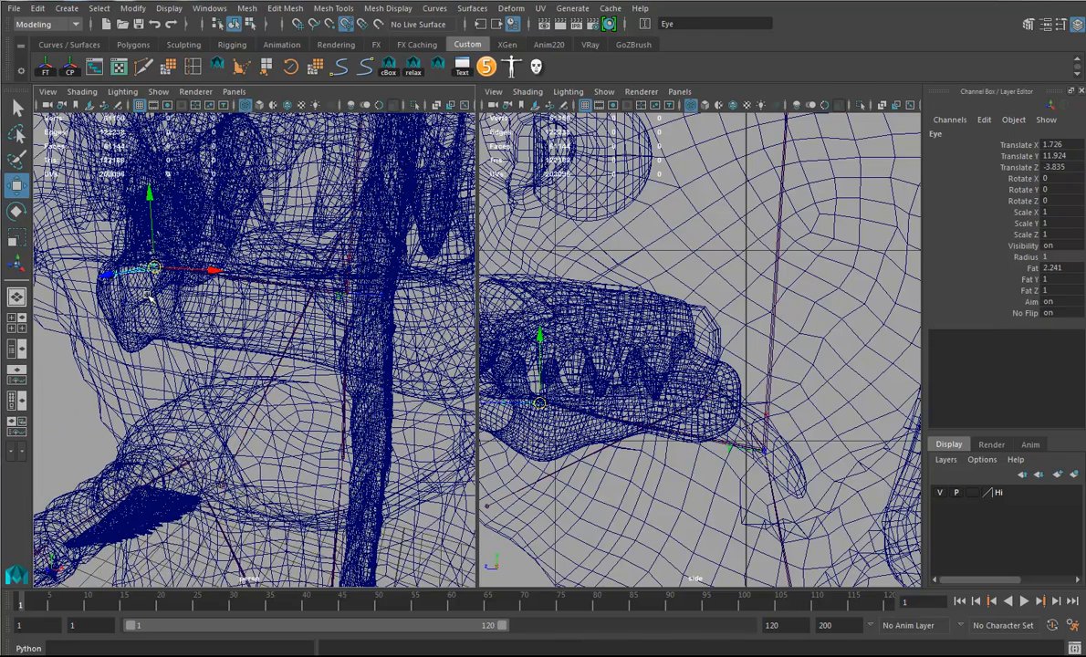
{"action": "middle_click_drag", "start_coordinate": [204, 287], "coordinate": [211, 547], "text": "alt"}
{"action": "left_click_drag", "start_coordinate": [543, 337], "coordinate": [543, 137]}
Shift the Eye joint backward into the eyeball in the side view, at about Translate X 12.4 and Y 9.9
{"action": "middle_click_drag", "start_coordinate": [633, 249], "coordinate": [662, 366], "text": "alt"}
{"action": "right_click_drag", "start_coordinate": [661, 366], "coordinate": [664, 351], "text": "alt"}
{"action": "middle_click_drag", "start_coordinate": [664, 351], "coordinate": [722, 361], "text": "alt"}
{"action": "left_click_drag", "start_coordinate": [576, 330], "coordinate": [637, 327]}
{"action": "right_click_drag", "start_coordinate": [638, 327], "coordinate": [805, 330], "text": "alt"}
{"action": "middle_click_drag", "start_coordinate": [805, 331], "coordinate": [812, 370], "text": "alt"}
Show the front view and snap the Eye joint to the pupil's center, at Translate X 14.857, Y 10.037 and Z -6.08
{"action": "key", "text": "space"}
{"action": "left_click_drag", "start_coordinate": [302, 335], "coordinate": [298, 374]}
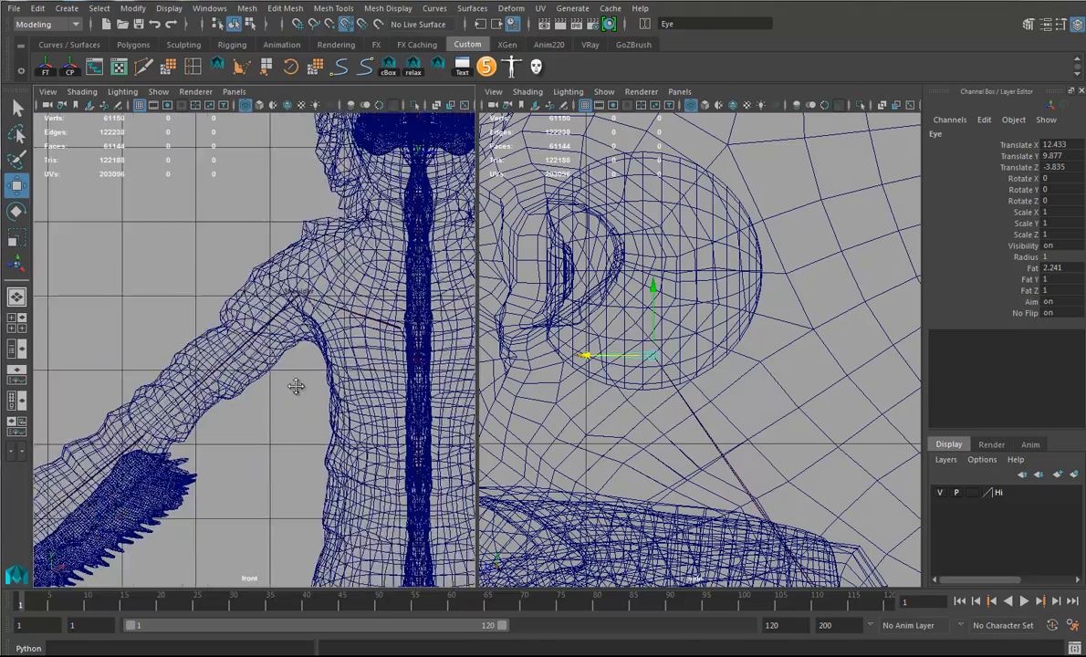
{"action": "right_click_drag", "start_coordinate": [223, 399], "coordinate": [313, 375], "text": "alt"}
{"action": "middle_click_drag", "start_coordinate": [311, 314], "coordinate": [306, 418], "text": "alt"}
{"action": "right_click_drag", "start_coordinate": [301, 407], "coordinate": [410, 387], "text": "alt"}
{"action": "middle_click_drag", "start_coordinate": [324, 301], "coordinate": [309, 399], "text": "alt"}
{"action": "middle_click_drag", "start_coordinate": [320, 356], "coordinate": [330, 392], "text": "alt"}
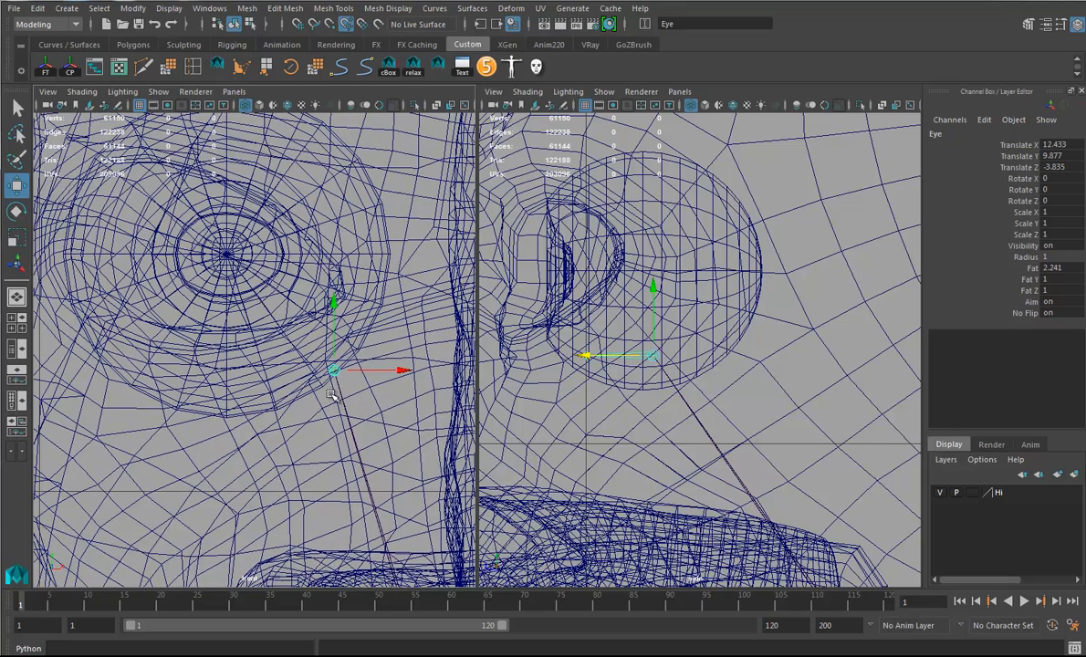
{"action": "left_click_drag", "start_coordinate": [371, 372], "coordinate": [255, 255]}
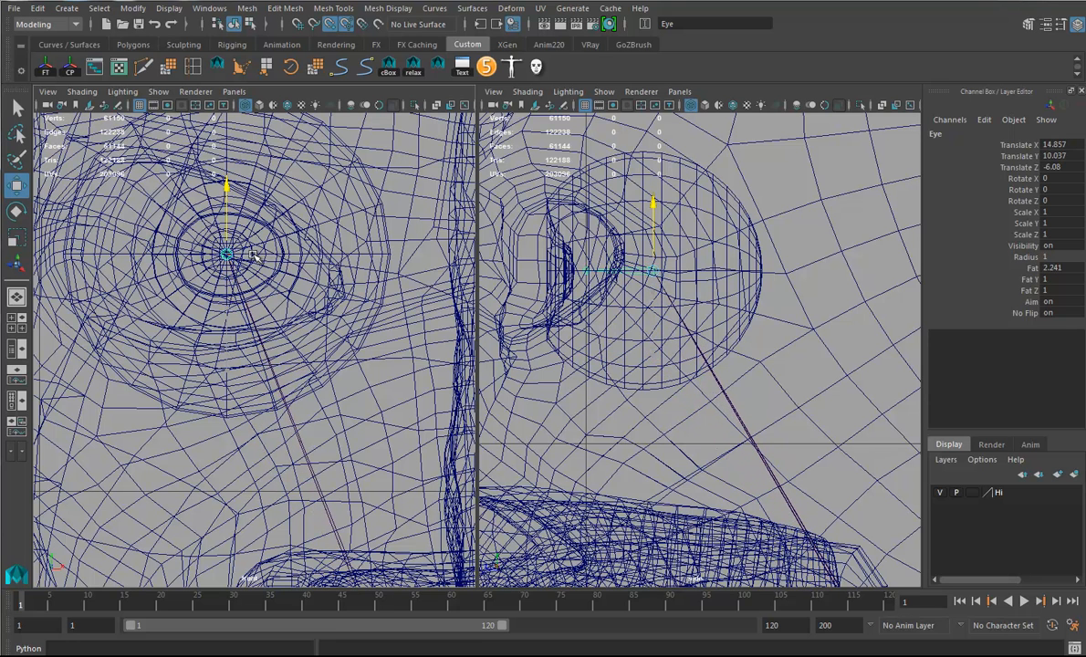
Move the Eye joint slightly forward inside the eyeball, to Translate X 14.838 and Y 10.332, and check its placement on the face
{"action": "scroll", "coordinate": [618, 306], "scroll_direction": "up", "scroll_amount": 3}
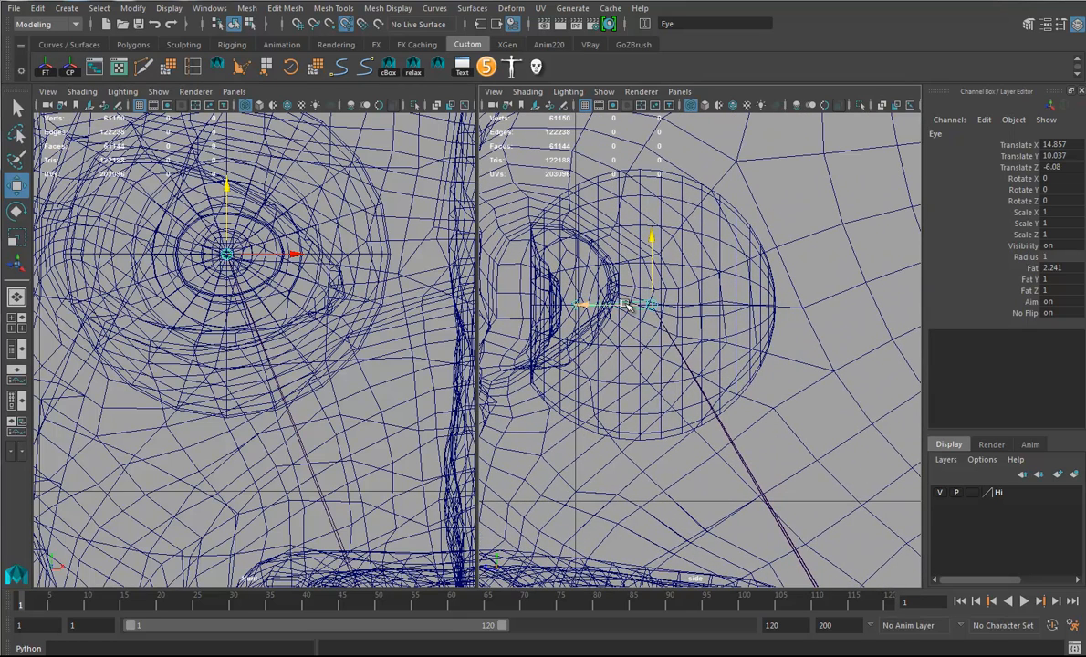
{"action": "left_click_drag", "start_coordinate": [626, 306], "coordinate": [642, 271]}
{"action": "scroll", "coordinate": [642, 267], "scroll_direction": "down", "scroll_amount": 2}
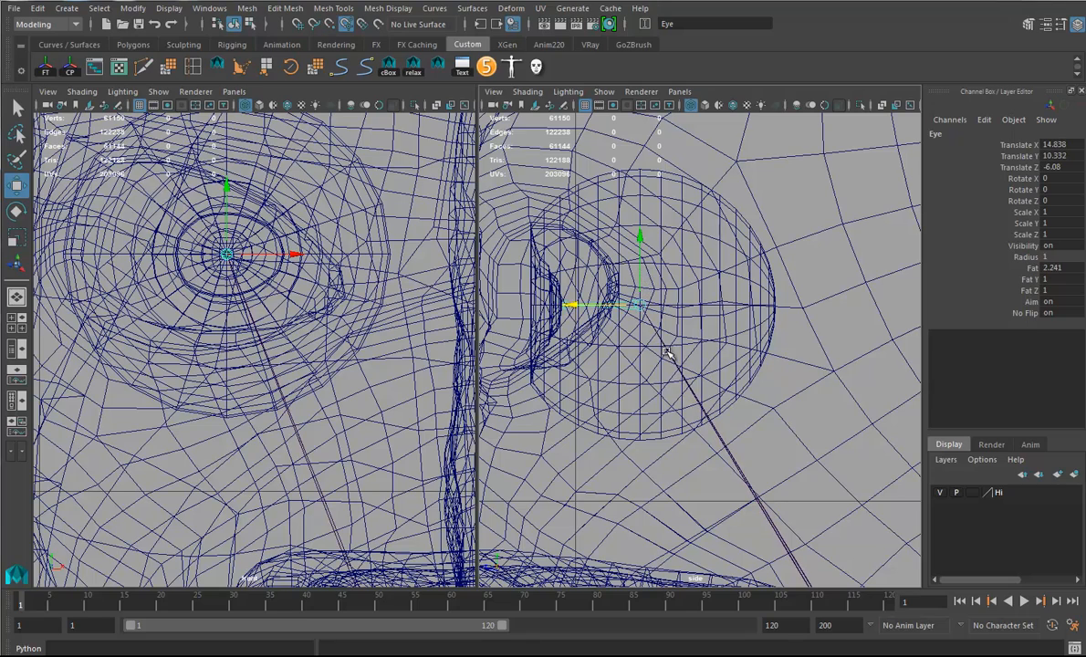
{"action": "scroll", "coordinate": [625, 306], "scroll_direction": "down", "scroll_amount": 3}
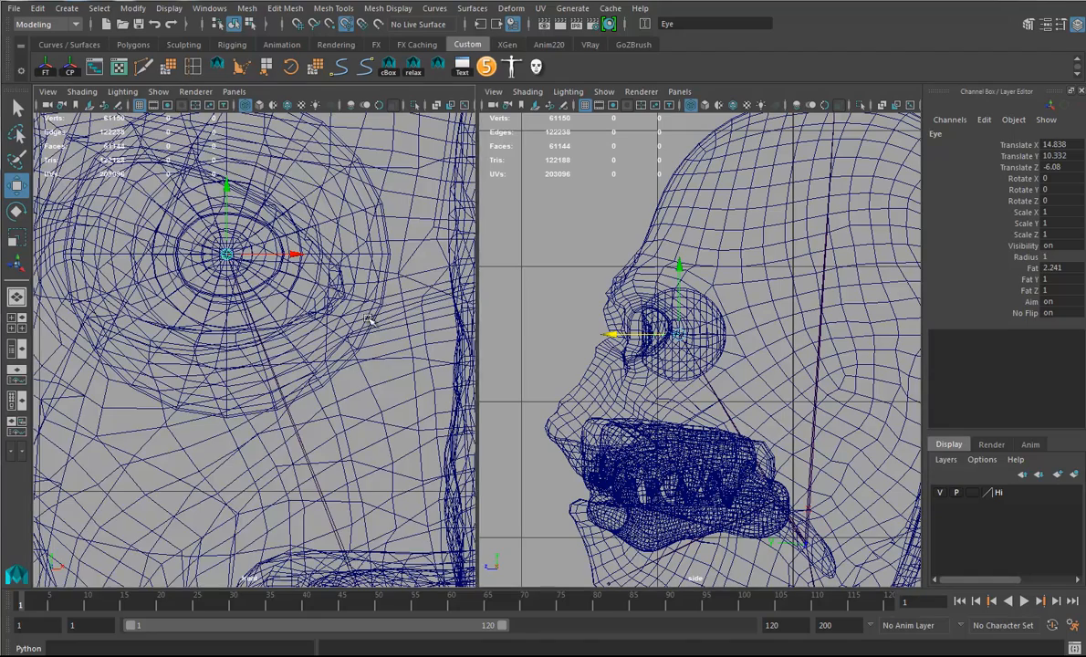
{"action": "scroll", "coordinate": [388, 336], "scroll_direction": "down", "scroll_amount": 5}
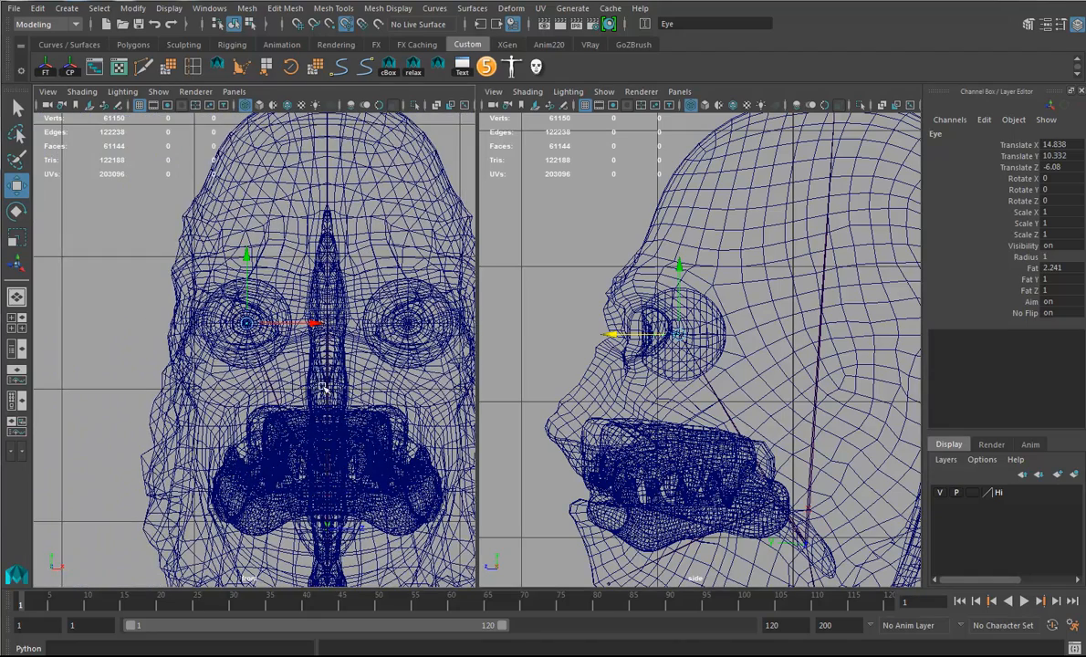
Switch the front view to the perspective camera and frame the whole creature from a three-quarter angle
{"action": "scroll", "coordinate": [233, 343], "scroll_direction": "down", "scroll_amount": 4}
{"action": "scroll", "coordinate": [232, 343], "scroll_direction": "down", "scroll_amount": 4}
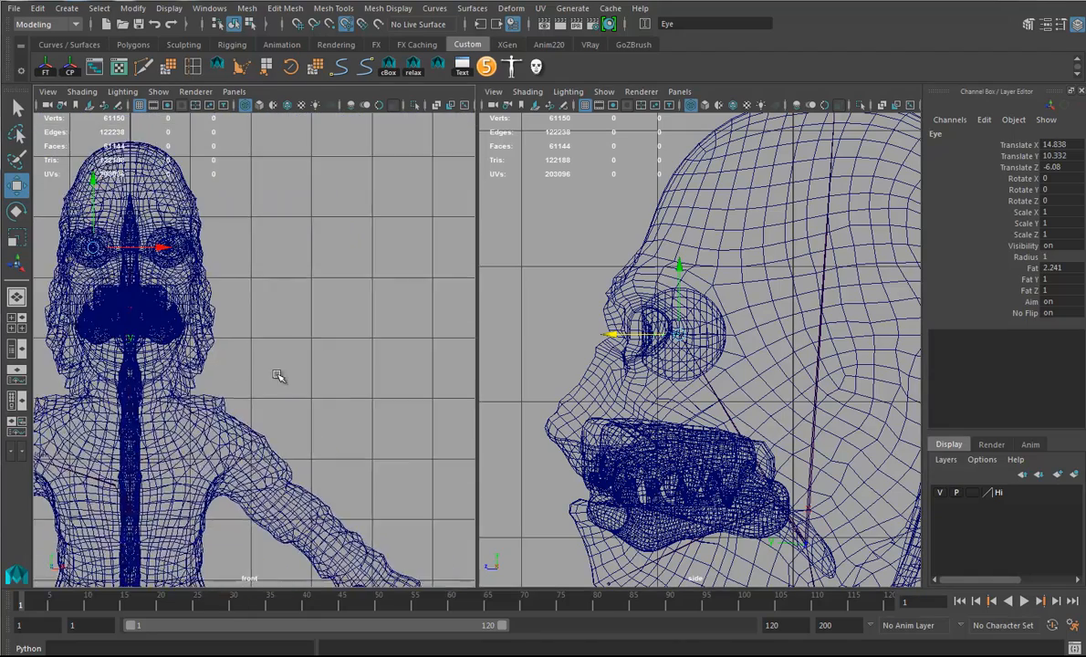
{"action": "scroll", "coordinate": [375, 360], "scroll_direction": "down", "scroll_amount": 5}
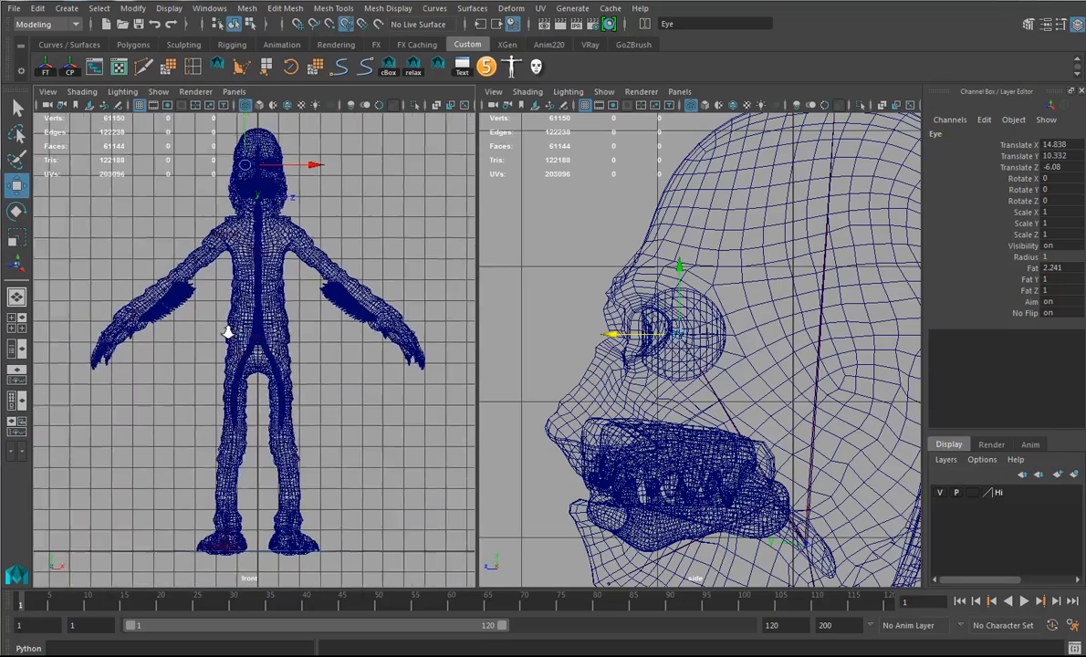
{"action": "key", "text": "space"}
{"action": "left_click", "coordinate": [222, 298]}
{"action": "key", "text": "a"}
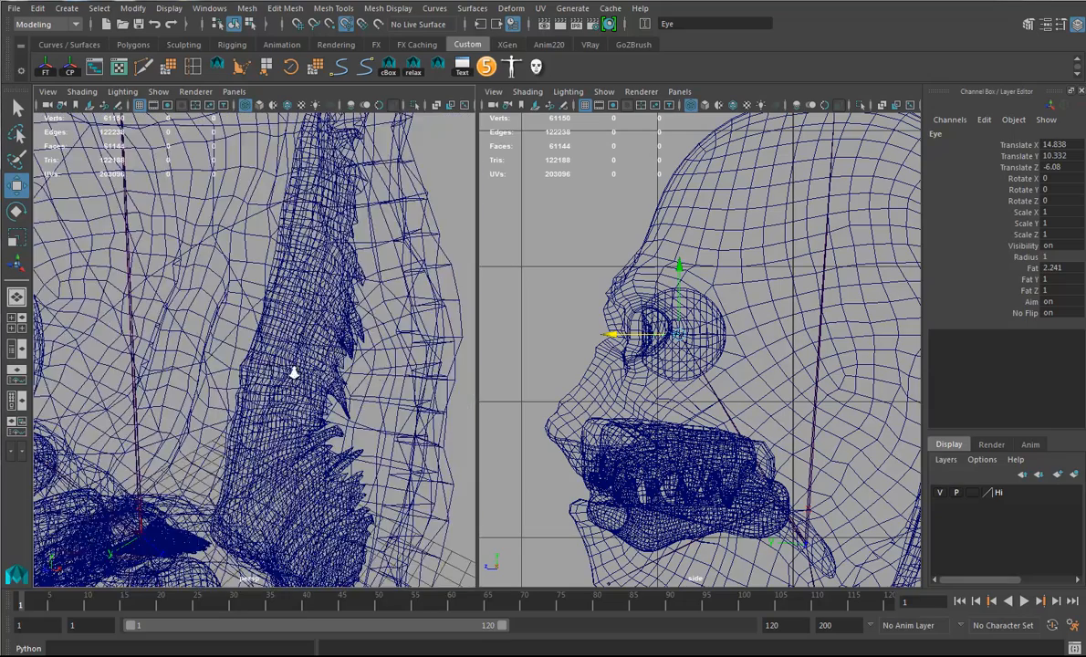
{"action": "scroll", "coordinate": [292, 356], "scroll_direction": "up", "scroll_amount": 6}
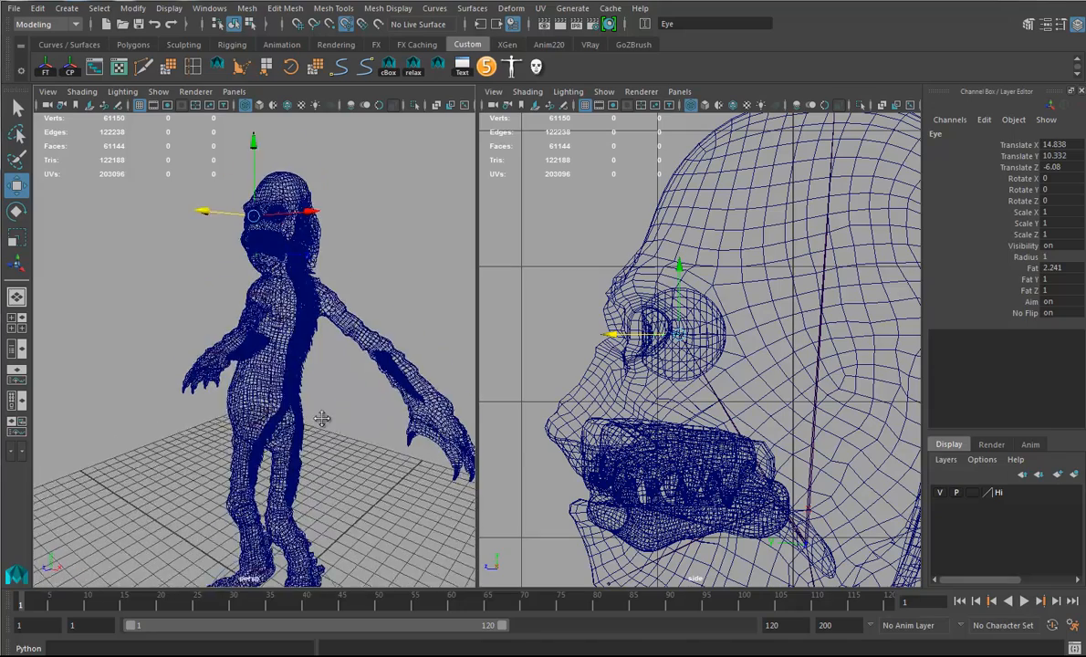
{"action": "left_click_drag", "start_coordinate": [306, 372], "coordinate": [294, 343], "text": "alt"}
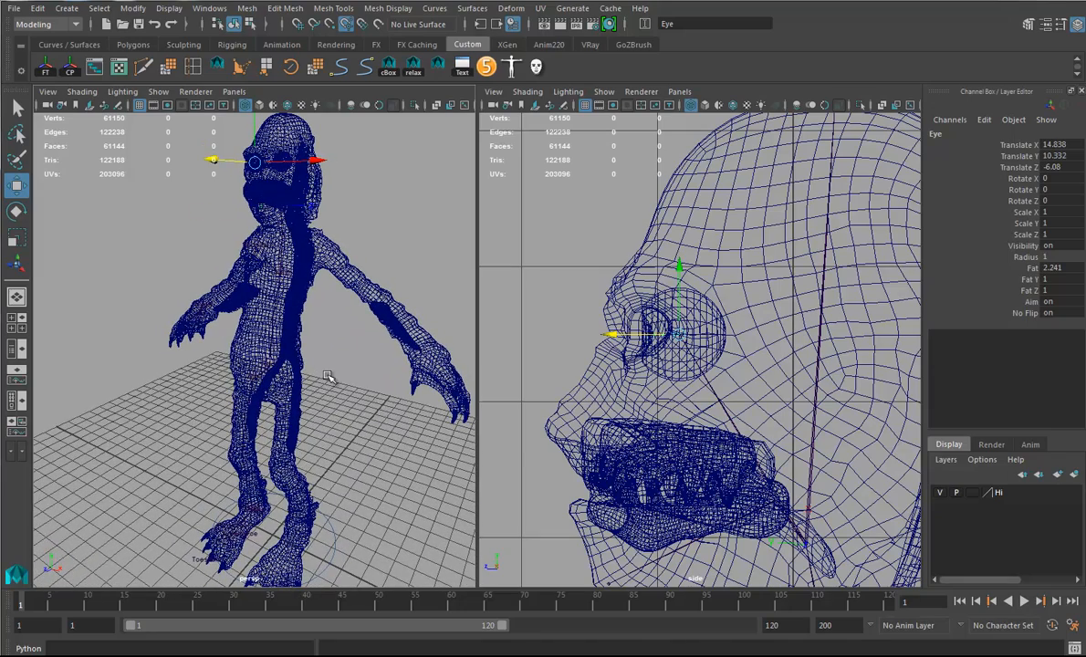
Display the creature smooth shaded in a maximized perspective view with X-ray joints turned on
{"action": "key", "text": "5"}
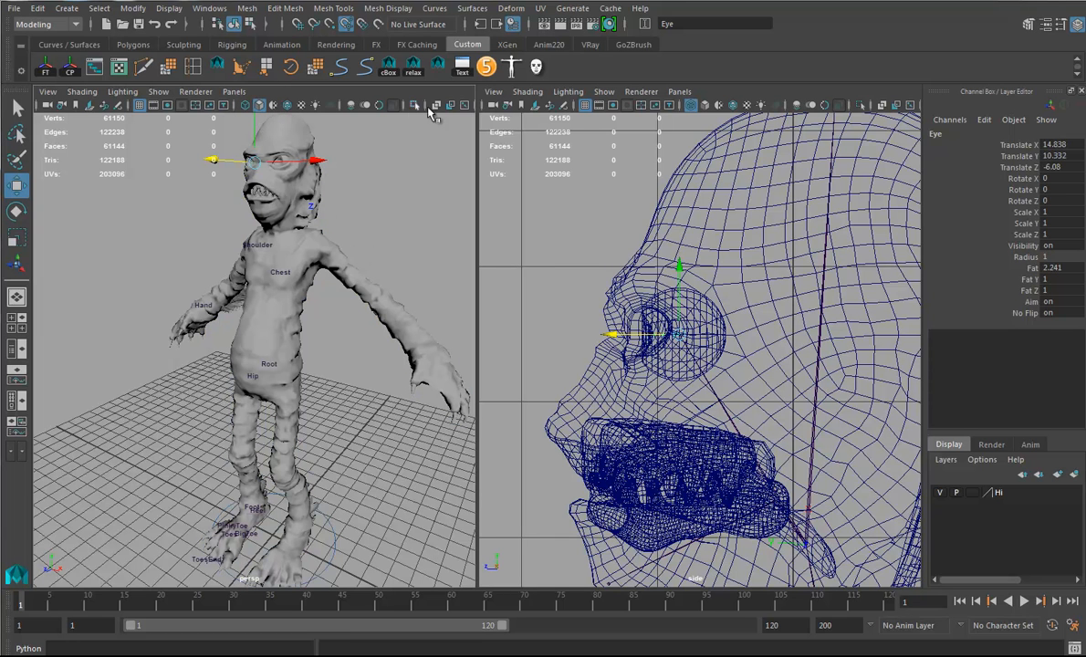
{"action": "key", "text": "space"}
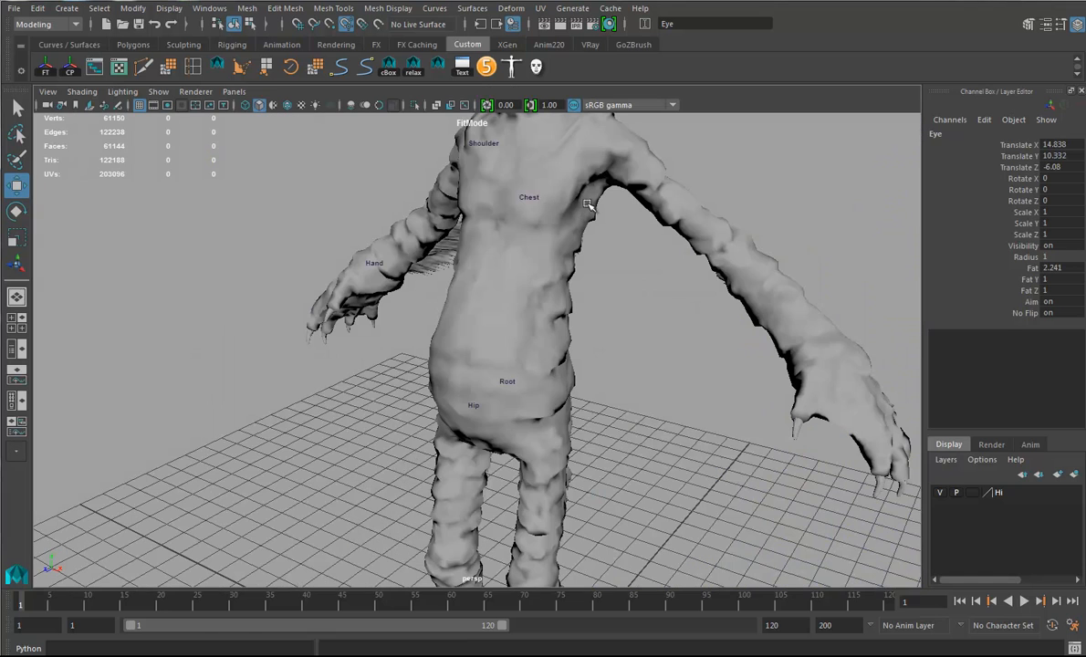
{"action": "left_click", "coordinate": [465, 106]}
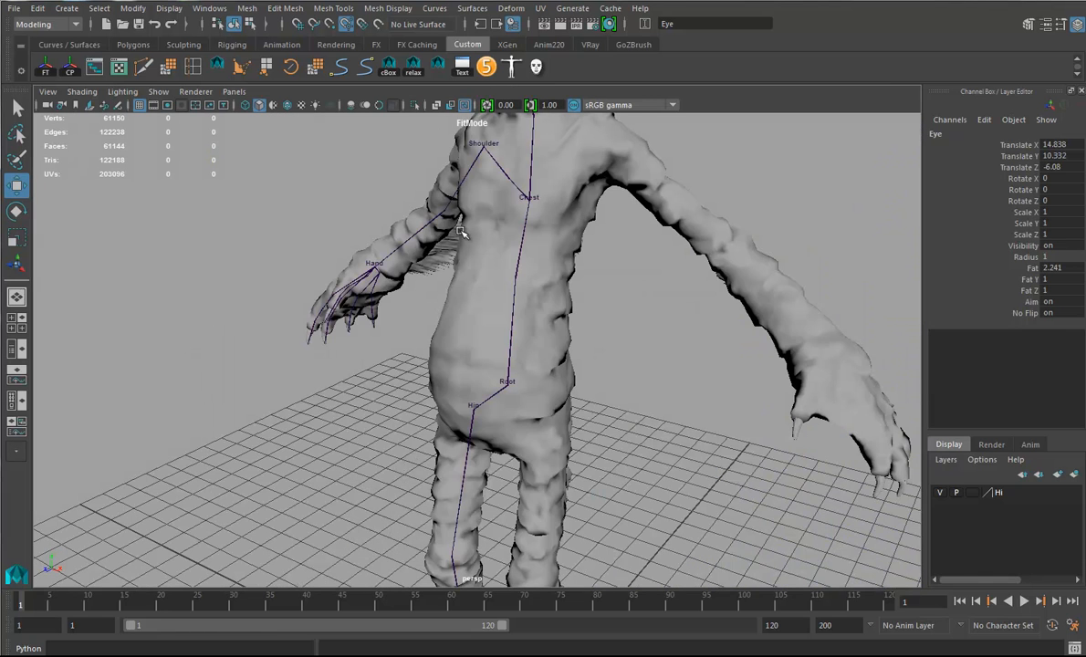
Exit FitMode and build the AdvancedSkeleton rig from the fitted joints
{"action": "scroll", "coordinate": [581, 307], "scroll_direction": "down", "scroll_amount": 2}
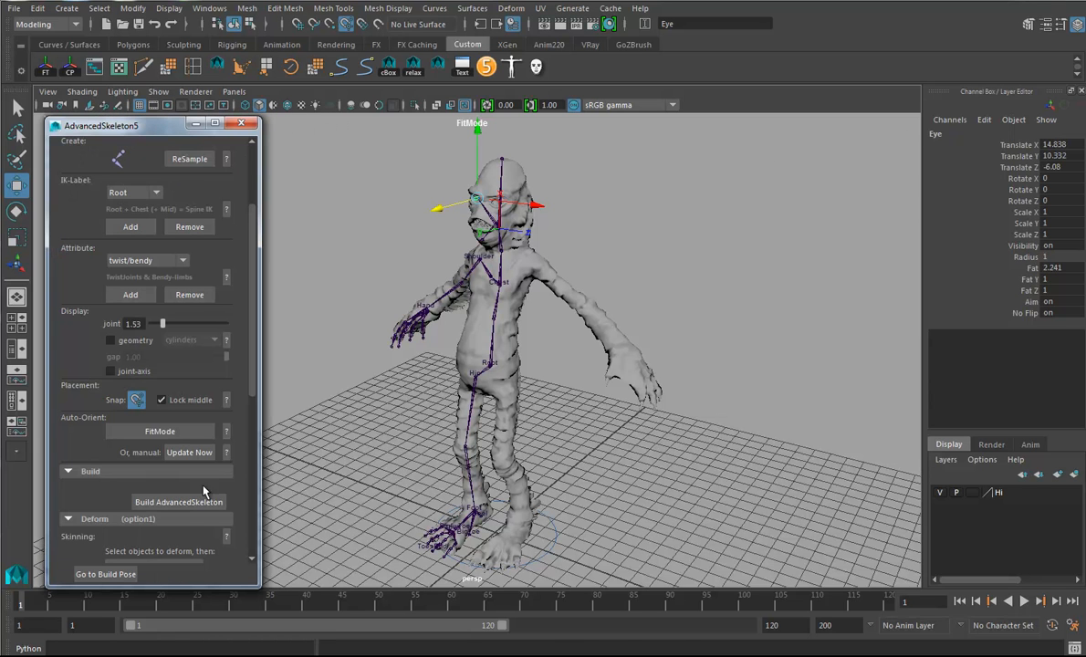
{"action": "left_click", "coordinate": [156, 433]}
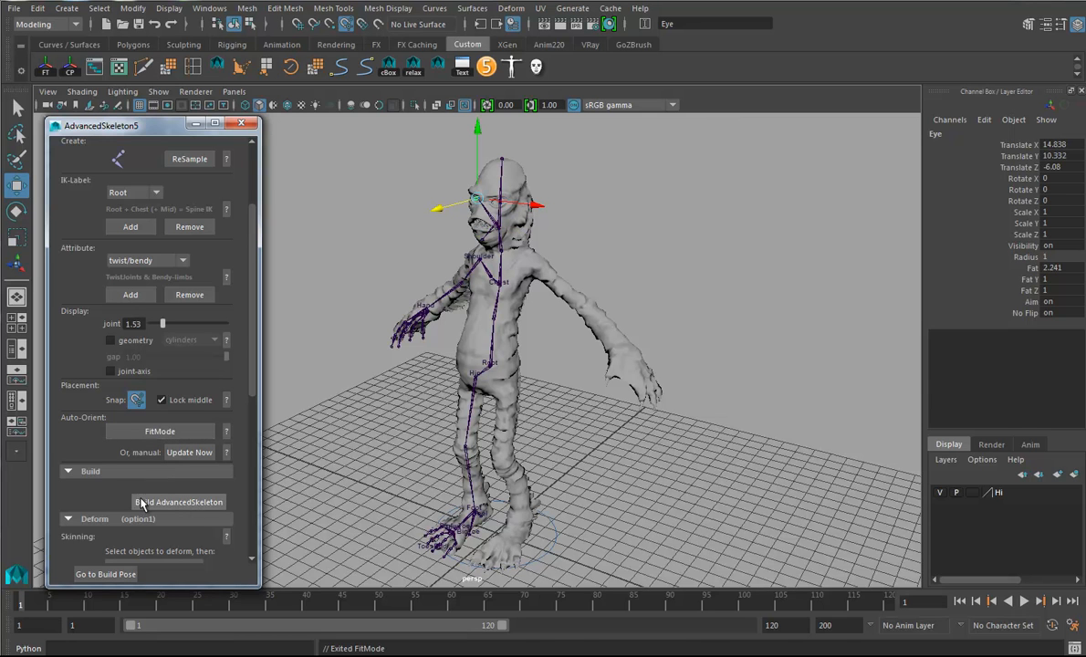
{"action": "left_click", "coordinate": [178, 501]}
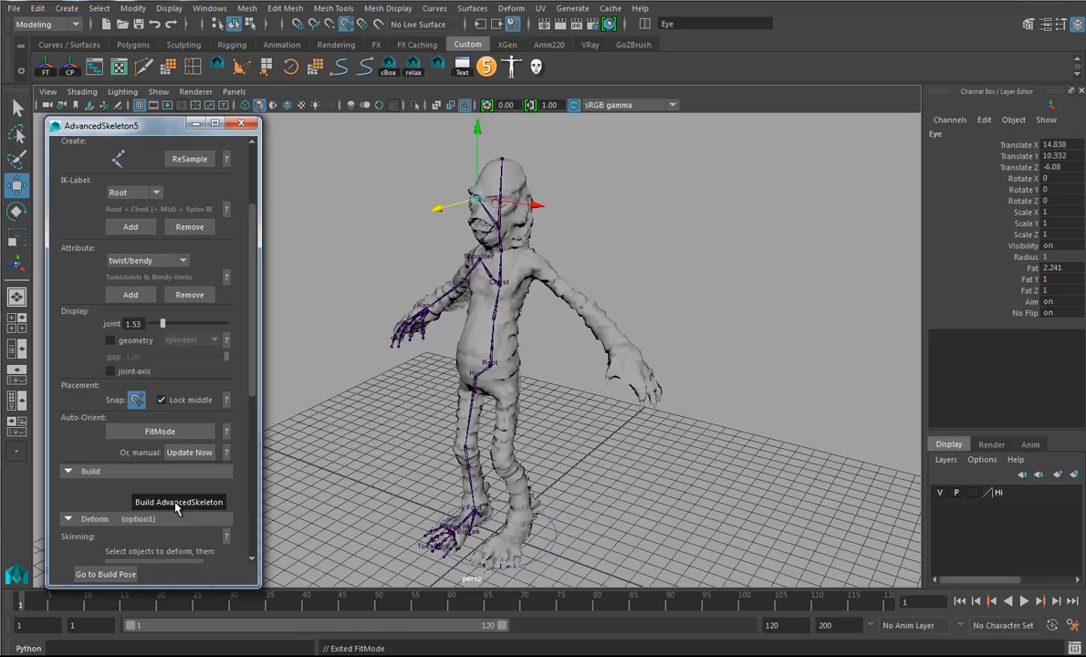
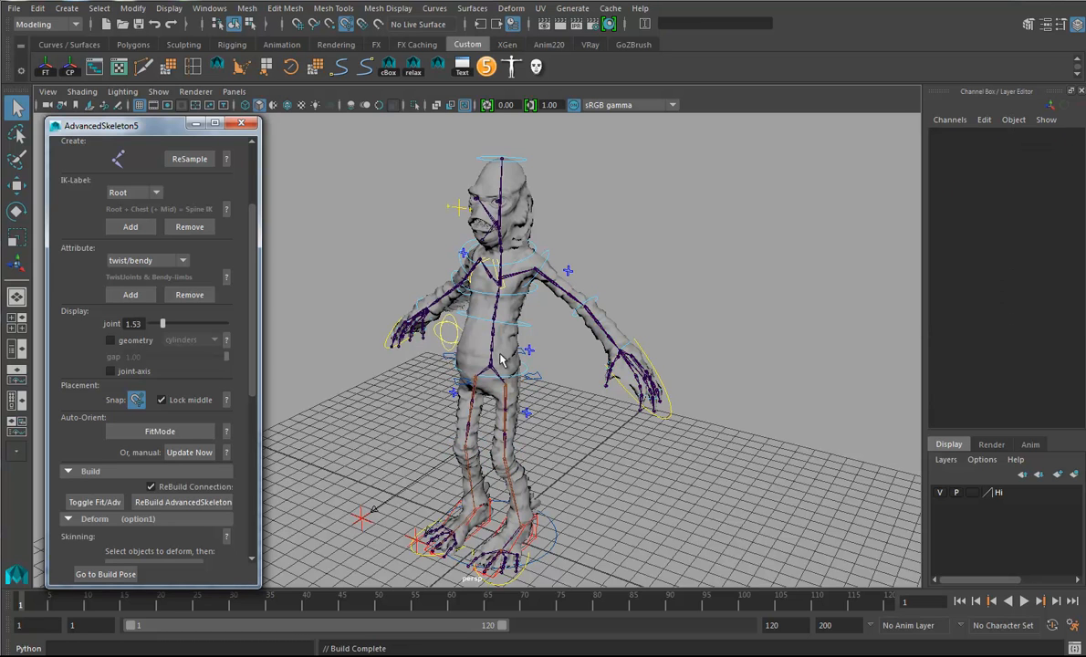
Select all of the rig's deform joints for skinning and add the creature's Body mesh to the selection
{"action": "left_click_drag", "start_coordinate": [499, 346], "coordinate": [487, 322], "text": "alt"}
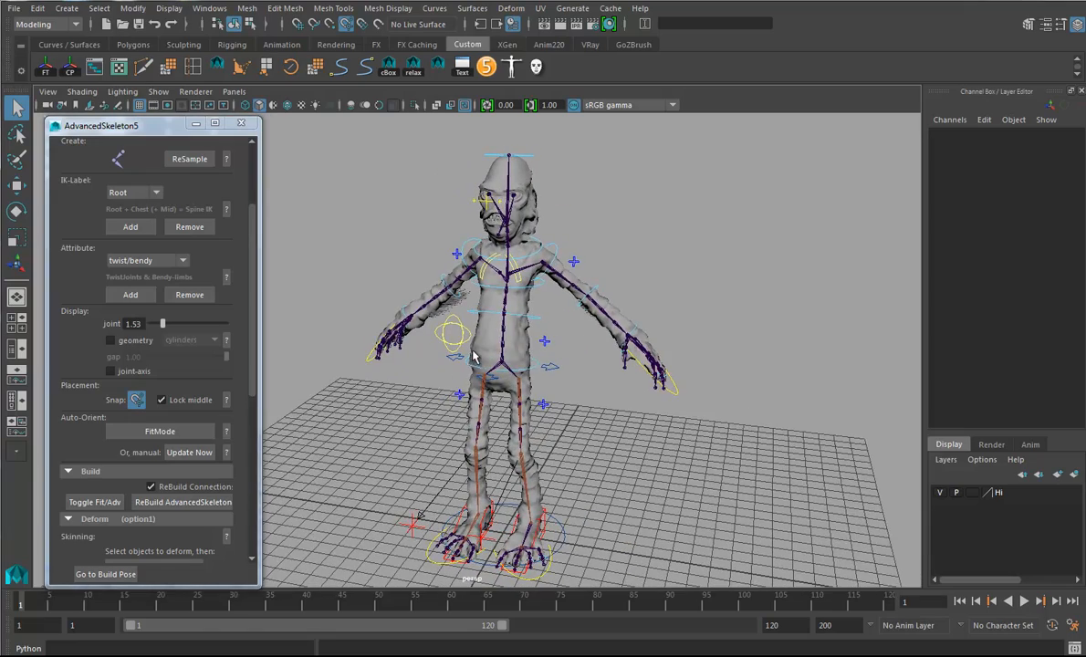
{"action": "mouse_move", "coordinate": [551, 369]}
{"action": "left_mouse_down", "text": "alt"}
{"action": "mouse_move", "coordinate": [503, 315]}
{"action": "mouse_move", "coordinate": [495, 344]}
{"action": "mouse_move", "coordinate": [509, 382]}
{"action": "mouse_move", "coordinate": [552, 355]}
{"action": "left_mouse_up", "text": "alt"}
{"action": "left_click_drag", "start_coordinate": [493, 333], "coordinate": [518, 364], "text": "alt"}
{"action": "left_click_drag", "start_coordinate": [253, 372], "coordinate": [257, 431]}
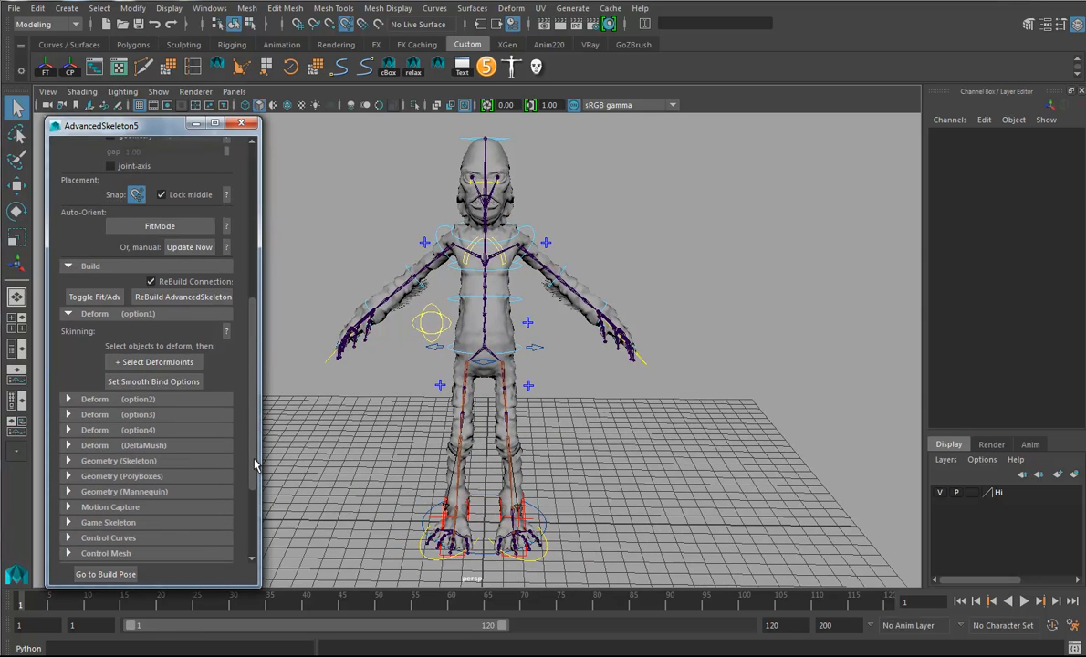
{"action": "left_click", "coordinate": [133, 362]}
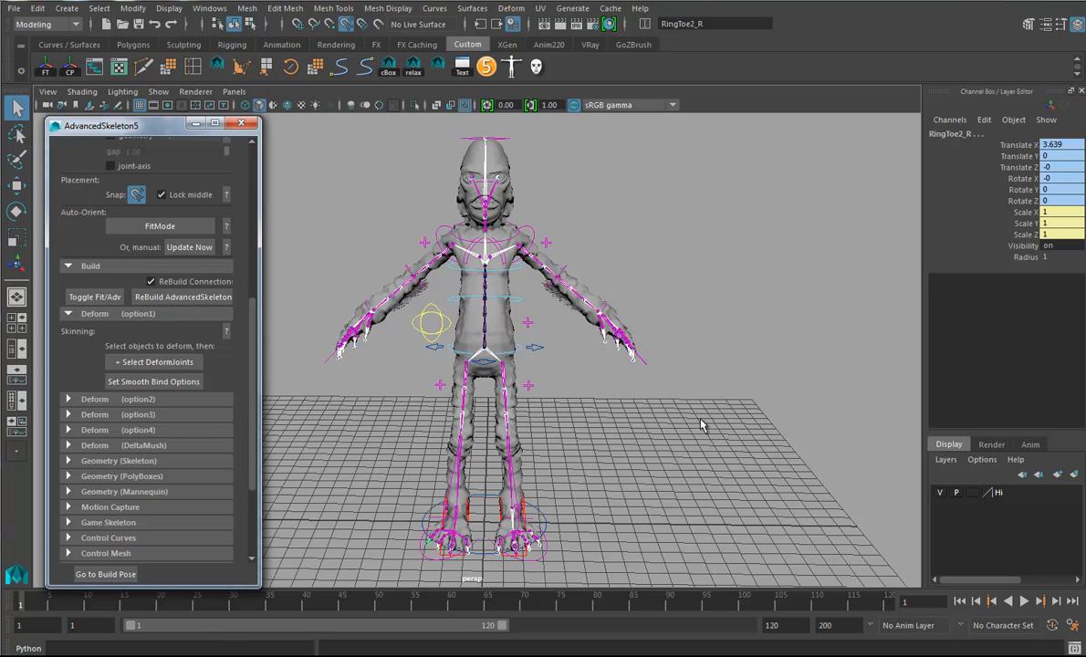
{"action": "right_click_drag", "start_coordinate": [453, 387], "coordinate": [523, 396], "text": "alt"}
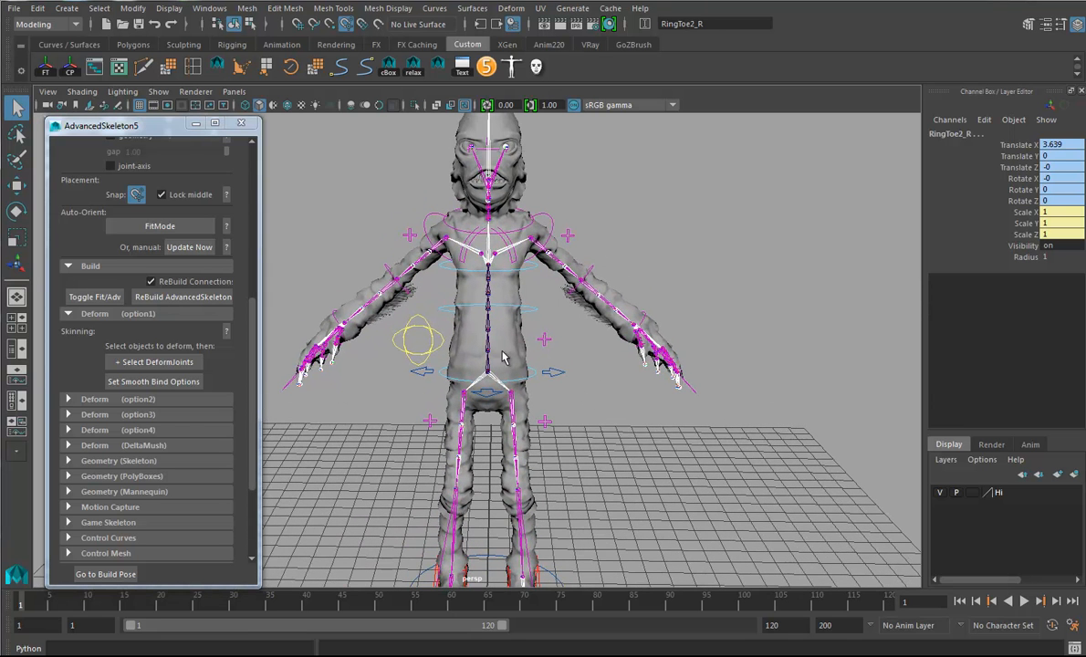
{"action": "left_click", "coordinate": [481, 326], "text": "shift"}
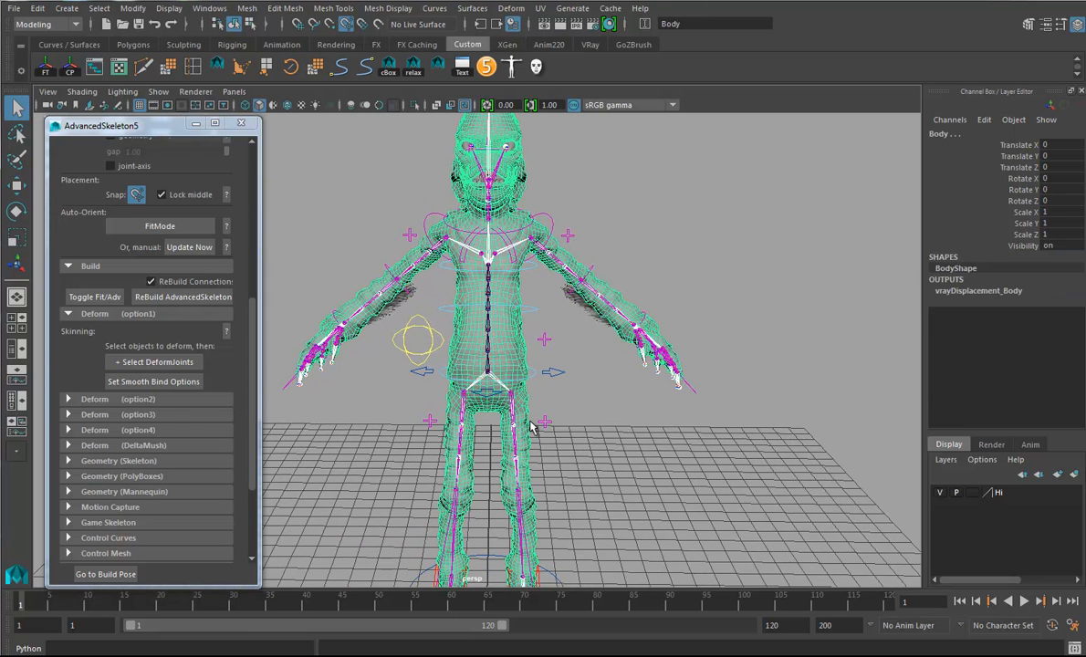
{"action": "left_click", "coordinate": [149, 381]}
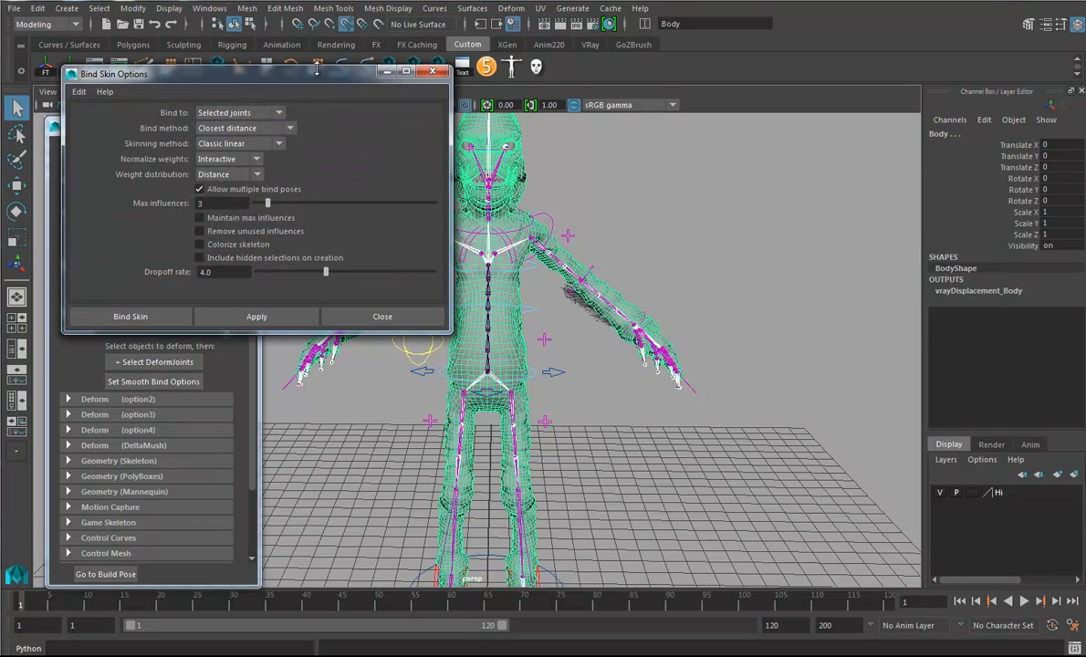
{"action": "left_click_drag", "start_coordinate": [303, 82], "coordinate": [790, 75]}
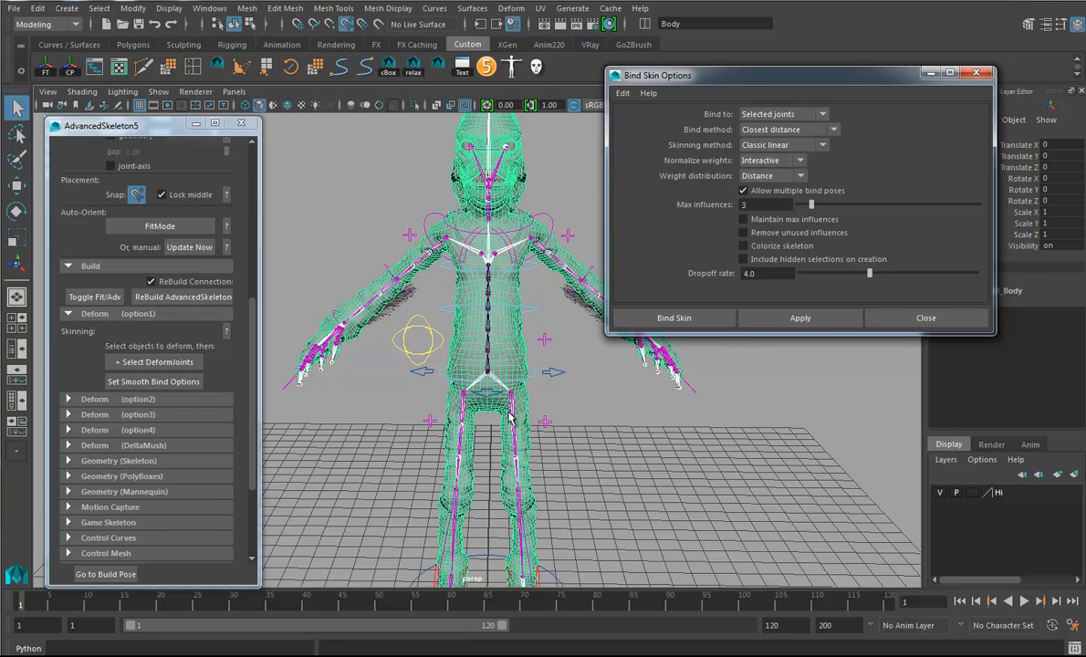
{"action": "left_click_drag", "start_coordinate": [476, 363], "coordinate": [506, 374], "text": "alt"}
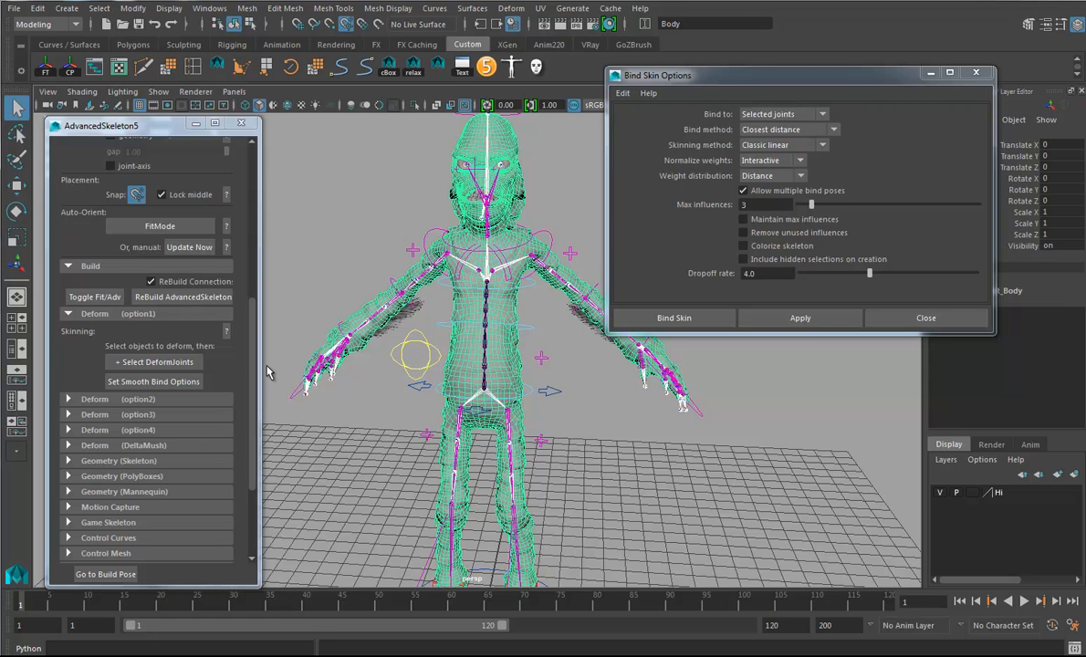
{"action": "left_click_drag", "start_coordinate": [461, 334], "coordinate": [491, 403], "text": "alt"}
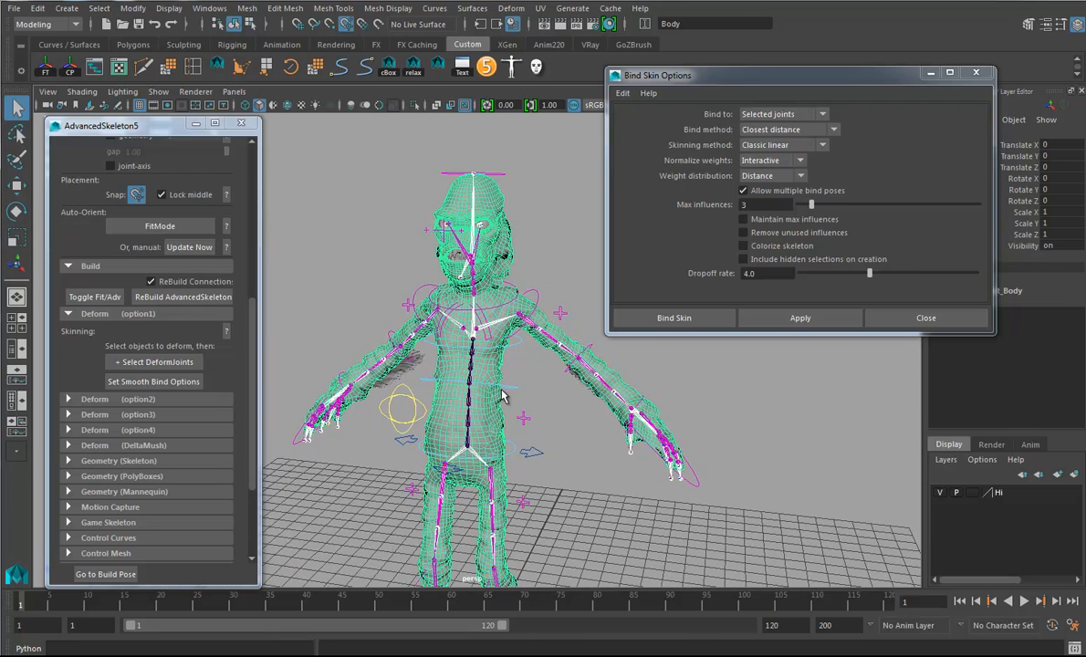
{"action": "left_click_drag", "start_coordinate": [509, 425], "coordinate": [513, 456], "text": "alt"}
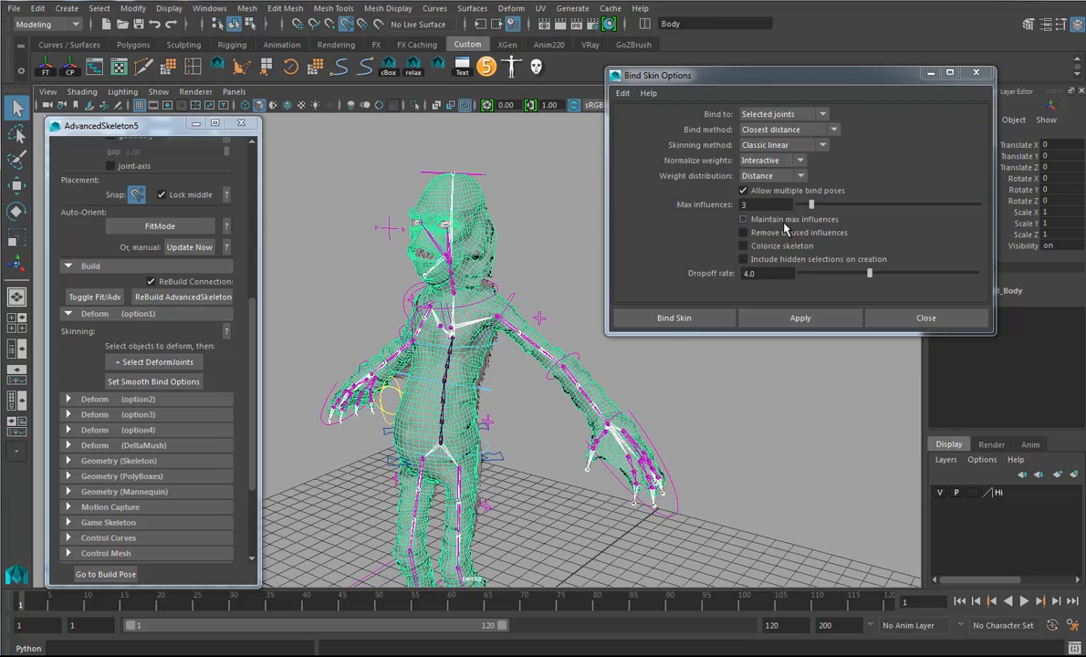
{"action": "left_click", "coordinate": [899, 318]}
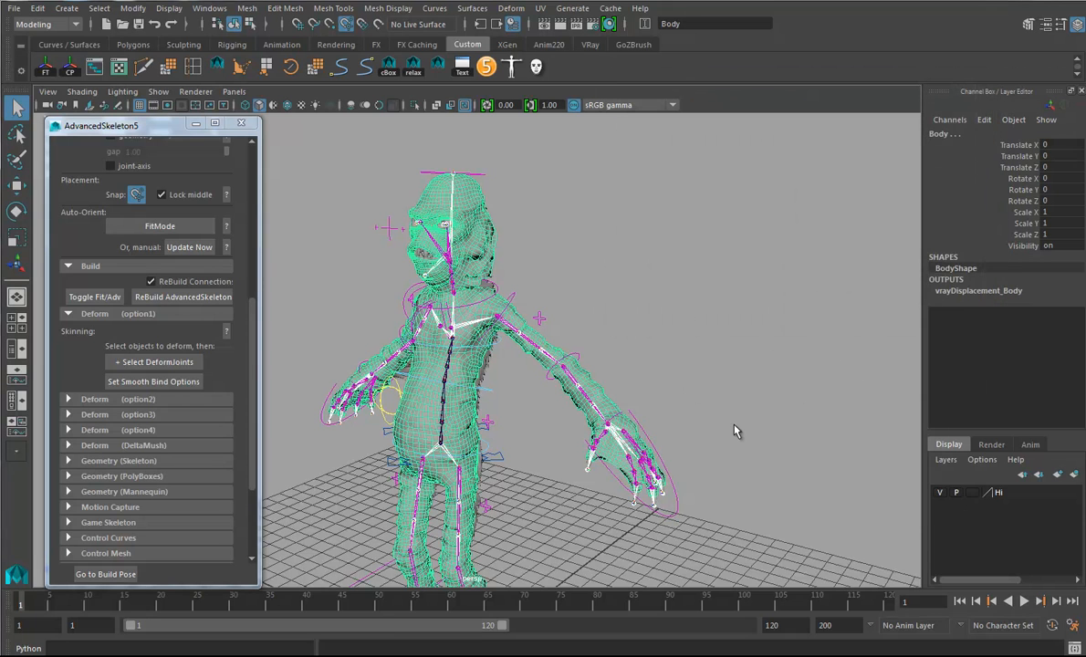
Bind the Body mesh to the selected deform joints with the Geodesic Voxel bind method
{"action": "mouse_move", "coordinate": [706, 384]}
{"action": "left_mouse_down", "text": "alt"}
{"action": "mouse_move", "coordinate": [721, 394]}
{"action": "mouse_move", "coordinate": [688, 387]}
{"action": "mouse_move", "coordinate": [711, 403]}
{"action": "mouse_move", "coordinate": [712, 356]}
{"action": "mouse_move", "coordinate": [714, 371]}
{"action": "left_mouse_up", "text": "alt"}
{"action": "left_click_drag", "start_coordinate": [683, 336], "coordinate": [588, 303], "text": "alt"}
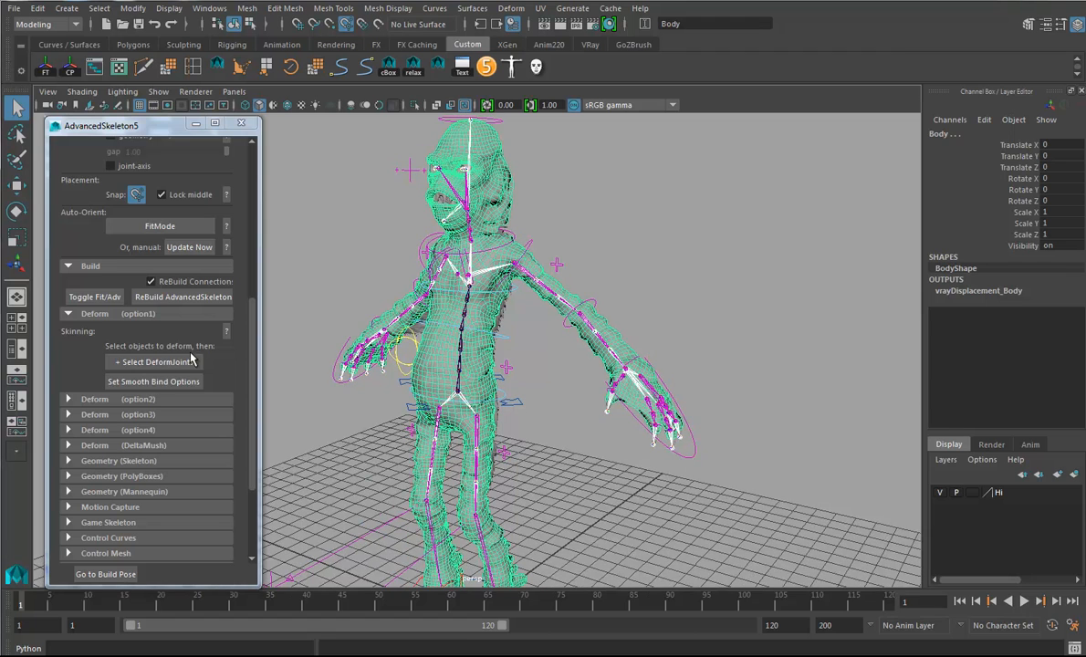
{"action": "left_click", "coordinate": [154, 382]}
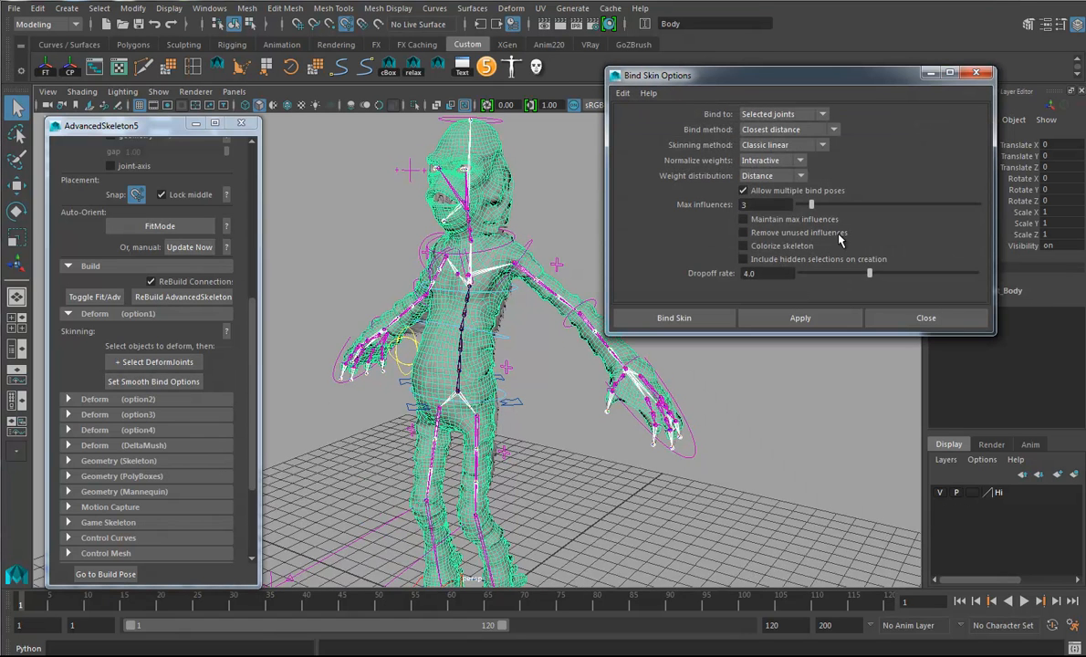
{"action": "left_click", "coordinate": [784, 130]}
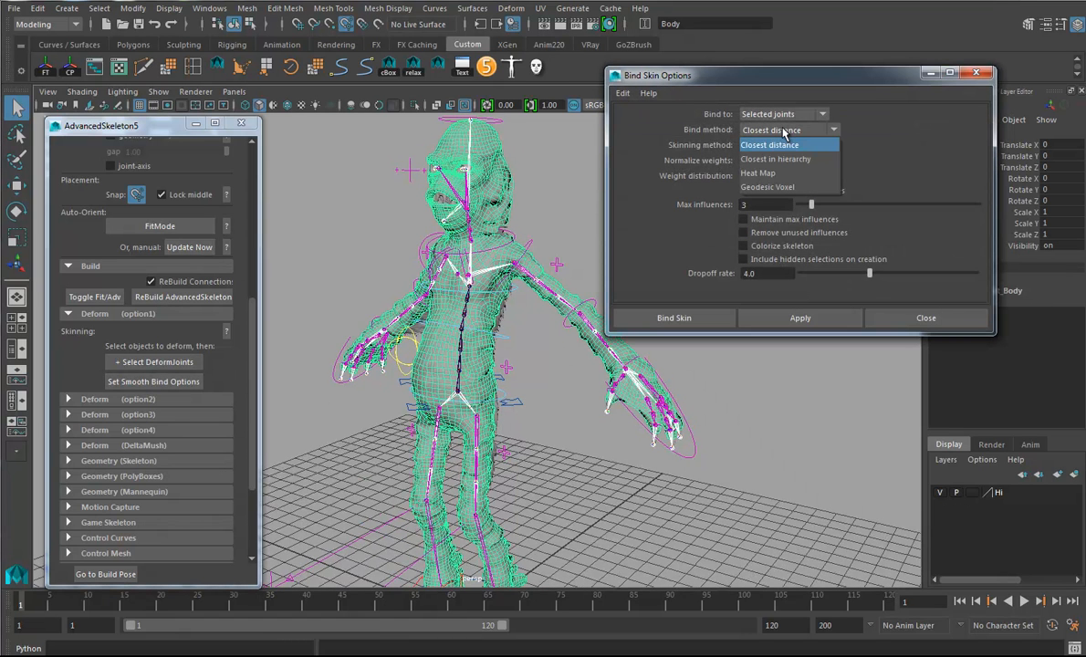
{"action": "left_click", "coordinate": [775, 187]}
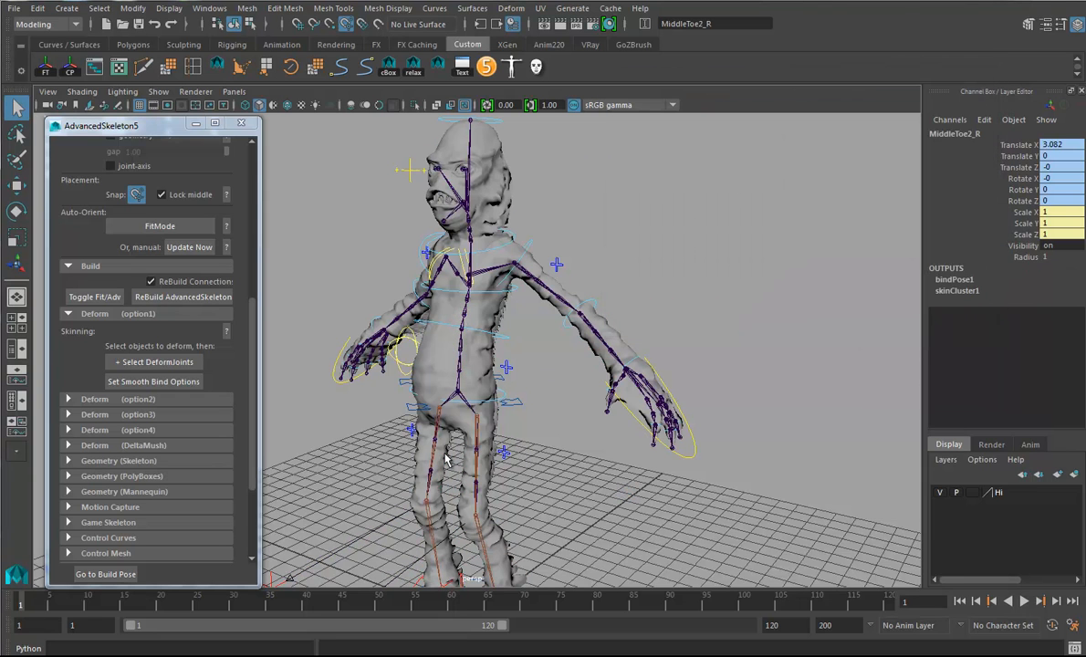
Try rotating the HipSwinger_M control to test how the skinned body deforms, and undo the rotation
{"action": "left_click_drag", "start_coordinate": [807, 345], "coordinate": [701, 365], "text": "alt"}
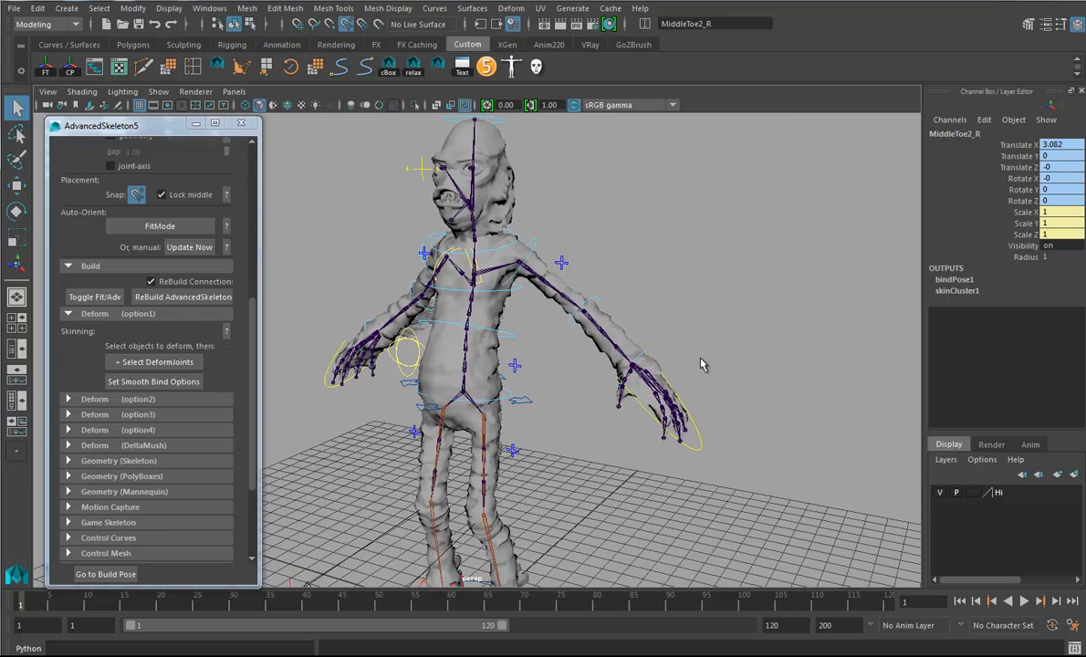
{"action": "left_click_drag", "start_coordinate": [765, 328], "coordinate": [729, 311], "text": "alt"}
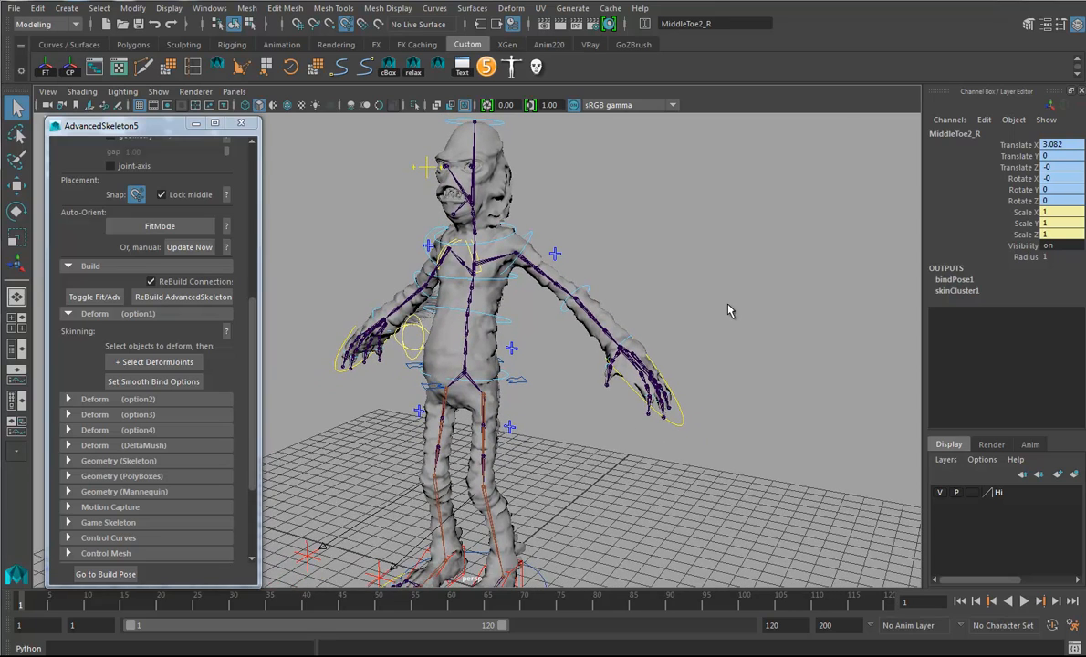
{"action": "left_click_drag", "start_coordinate": [550, 394], "coordinate": [406, 334], "text": "alt"}
{"action": "left_click", "coordinate": [408, 336]}
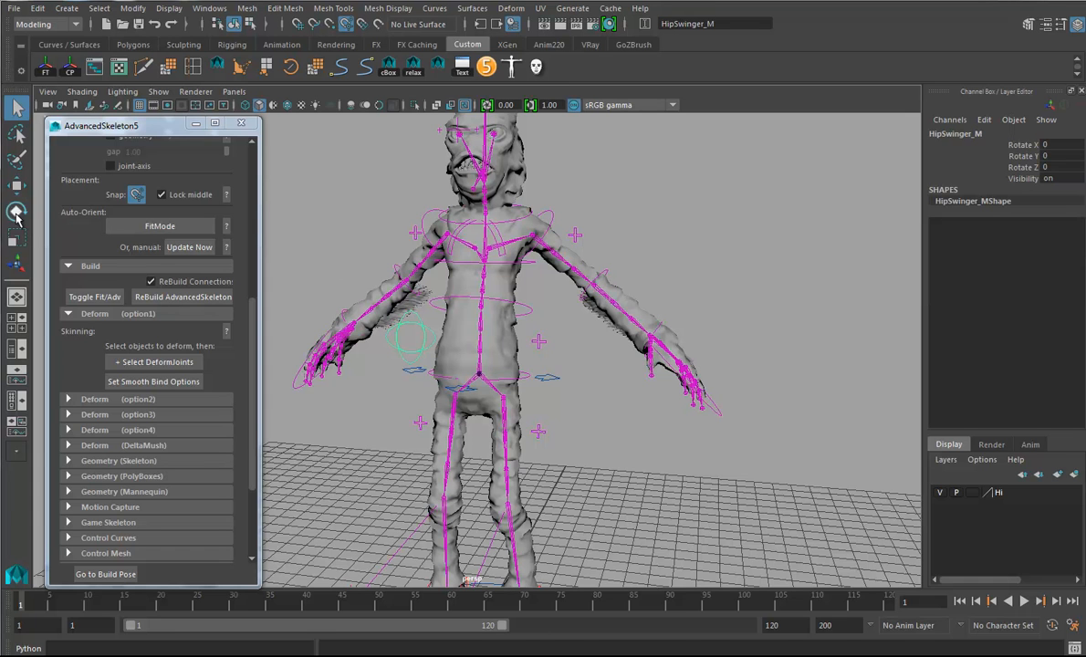
{"action": "left_click", "coordinate": [16, 211]}
{"action": "mouse_move", "coordinate": [468, 314]}
{"action": "left_mouse_down"}
{"action": "mouse_move", "coordinate": [431, 254]}
{"action": "mouse_move", "coordinate": [460, 277]}
{"action": "mouse_move", "coordinate": [438, 273]}
{"action": "mouse_move", "coordinate": [456, 303]}
{"action": "left_mouse_up"}
{"action": "key", "text": "ctrl+z"}
{"action": "left_click_drag", "start_coordinate": [531, 314], "coordinate": [566, 335], "text": "alt"}
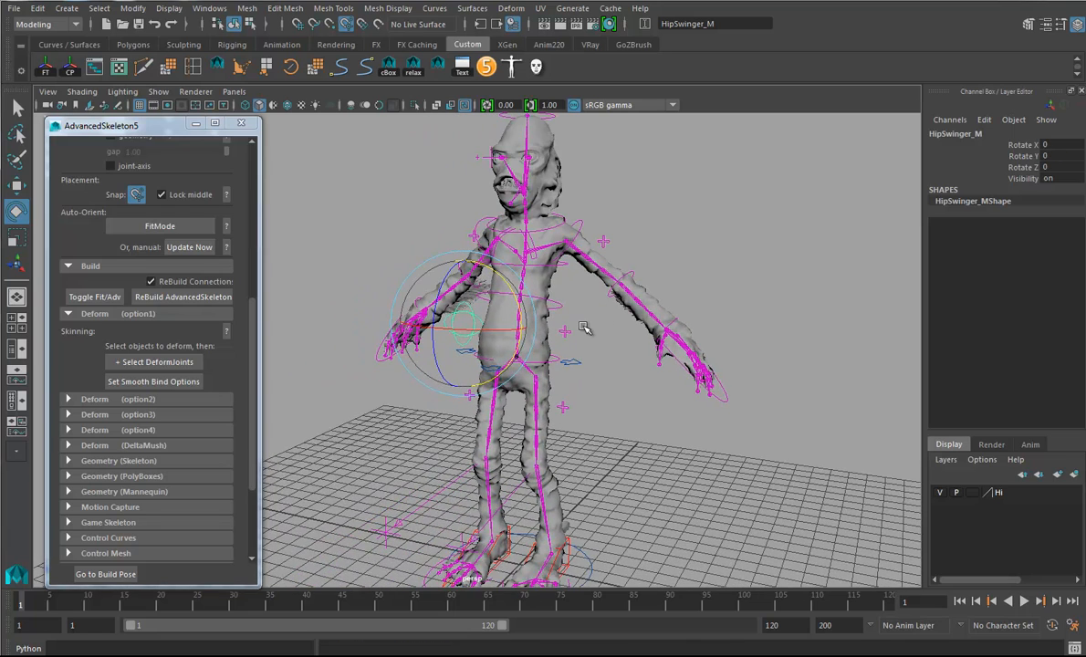